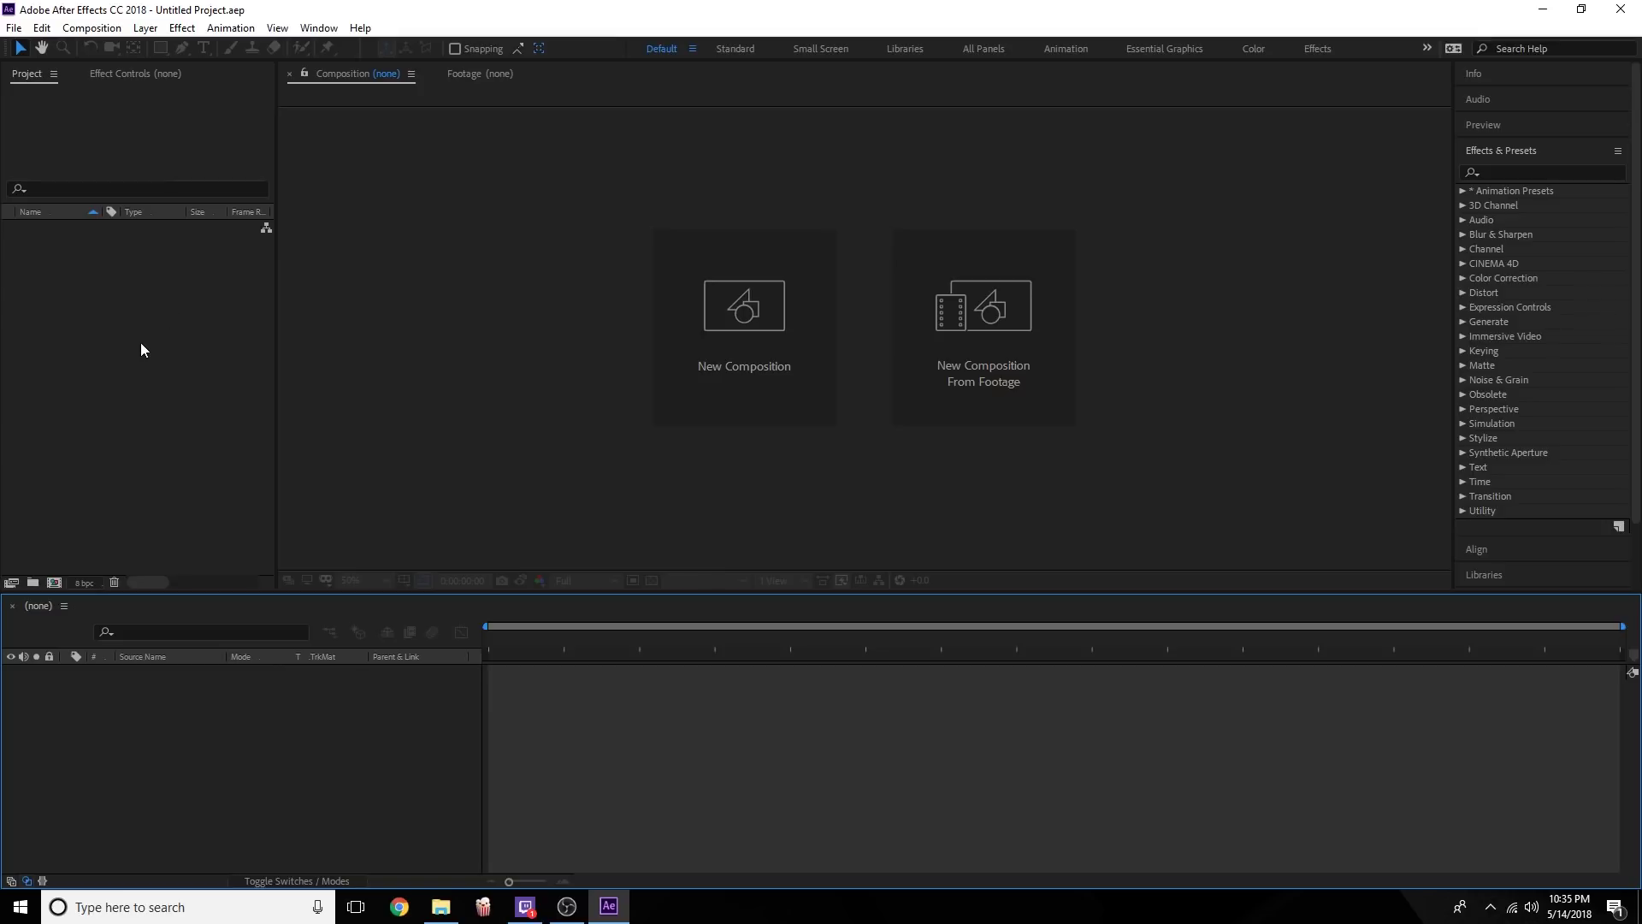
Open the footage import dialog and browse to the Files Used folder of The Flash Tutorial.
{"action": "double_click", "coordinate": [139, 315]}
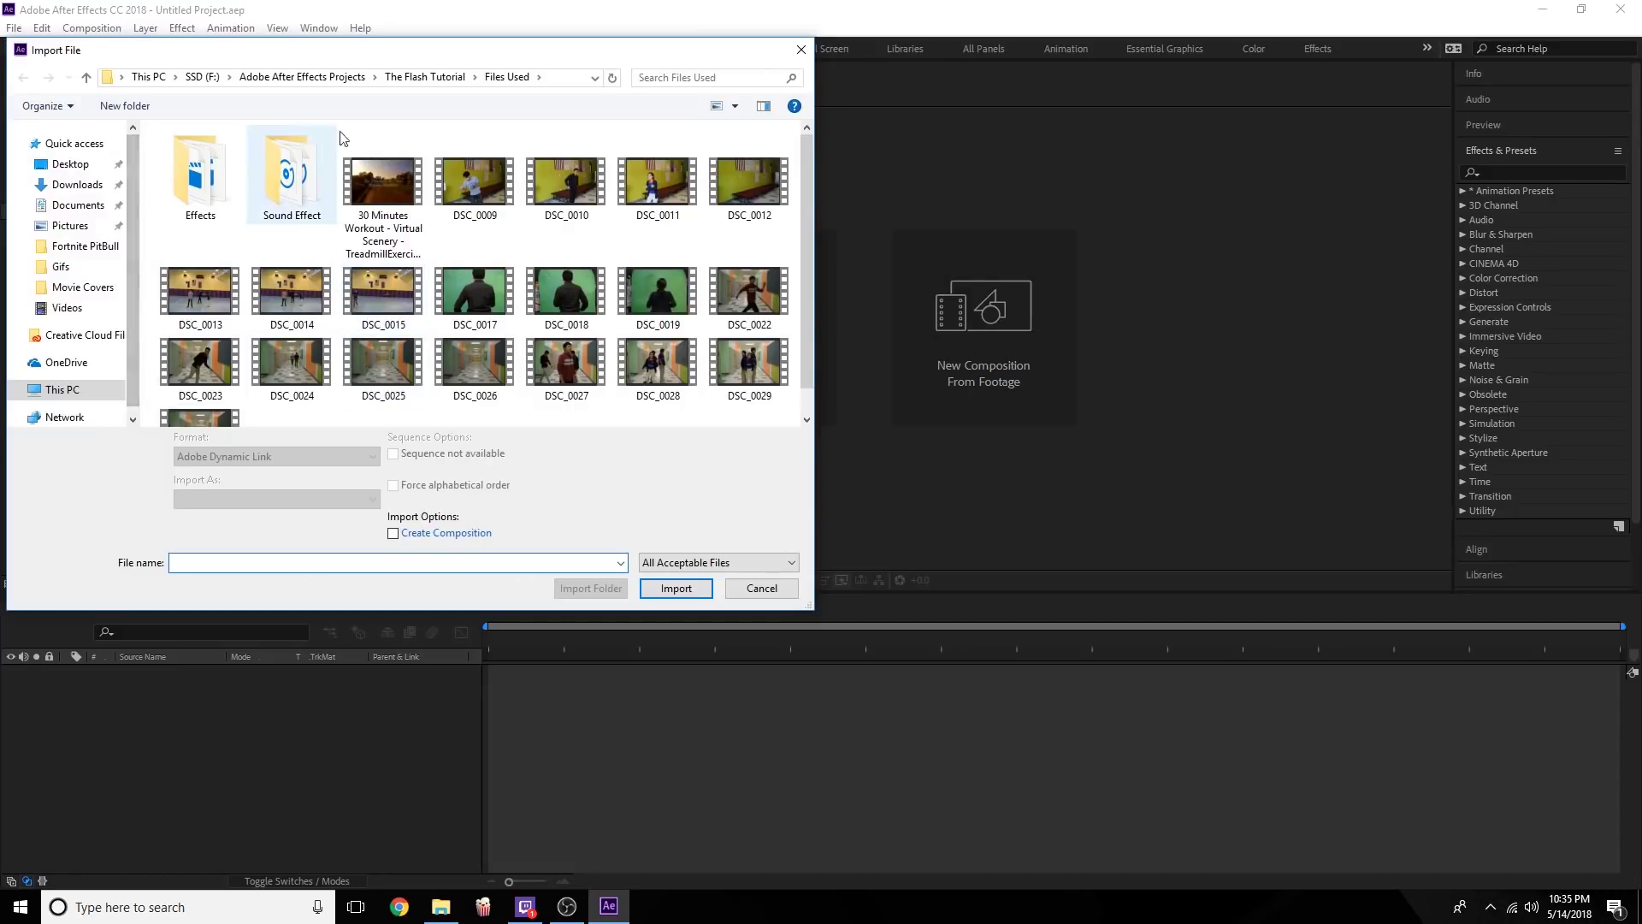
{"action": "left_click", "coordinate": [425, 77]}
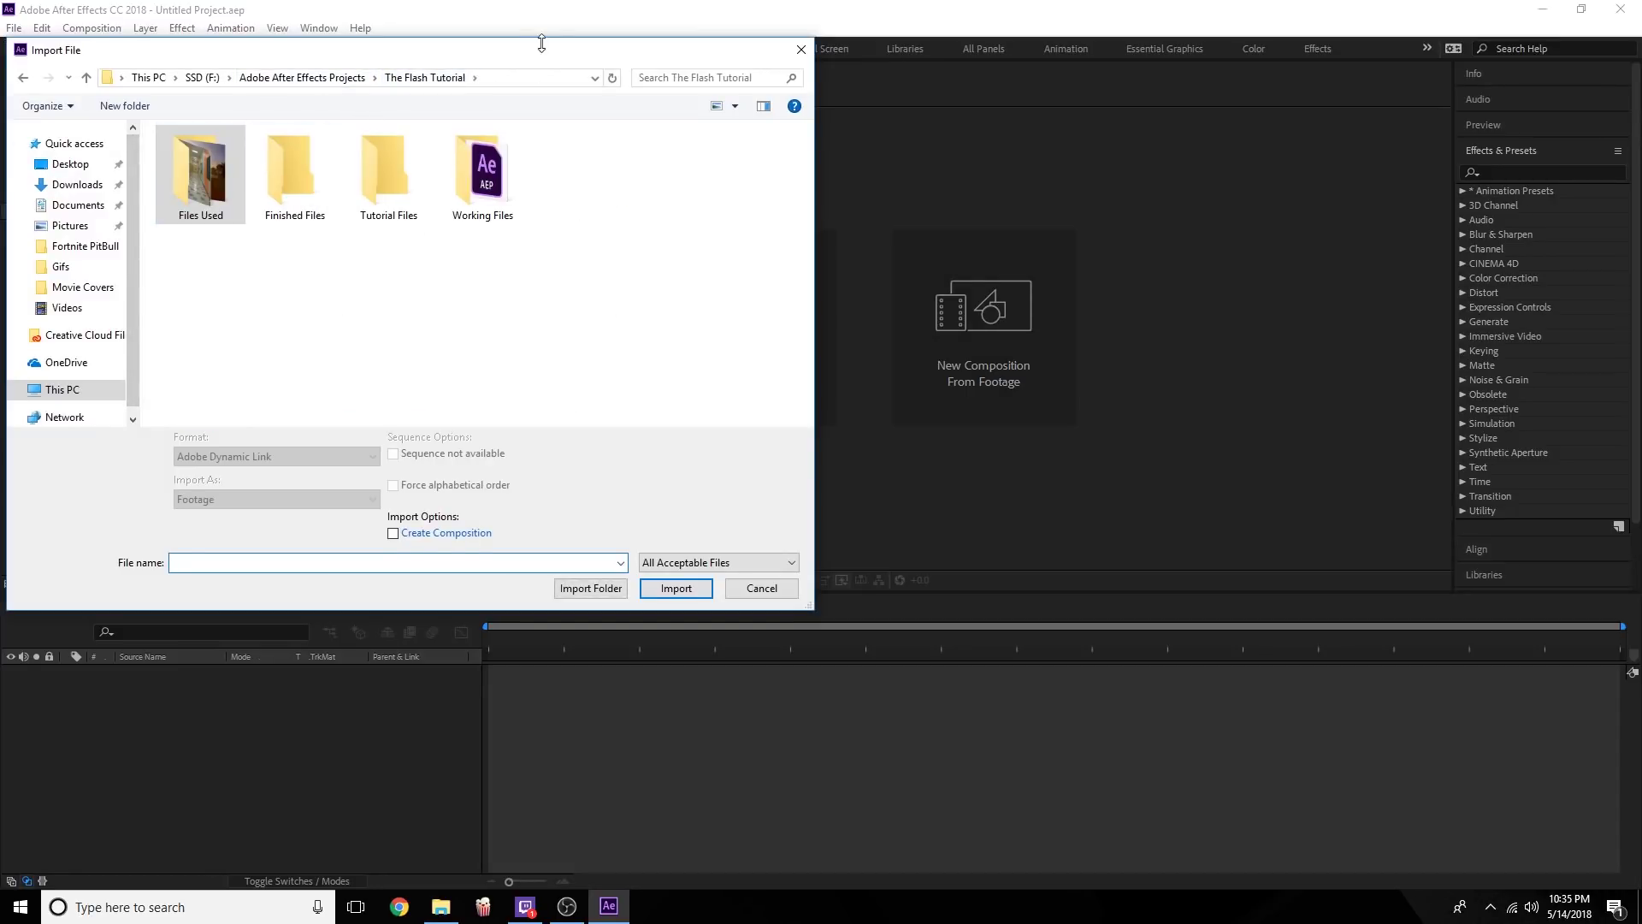
{"action": "double_click", "coordinate": [199, 178]}
{"action": "left_click", "coordinate": [201, 190]}
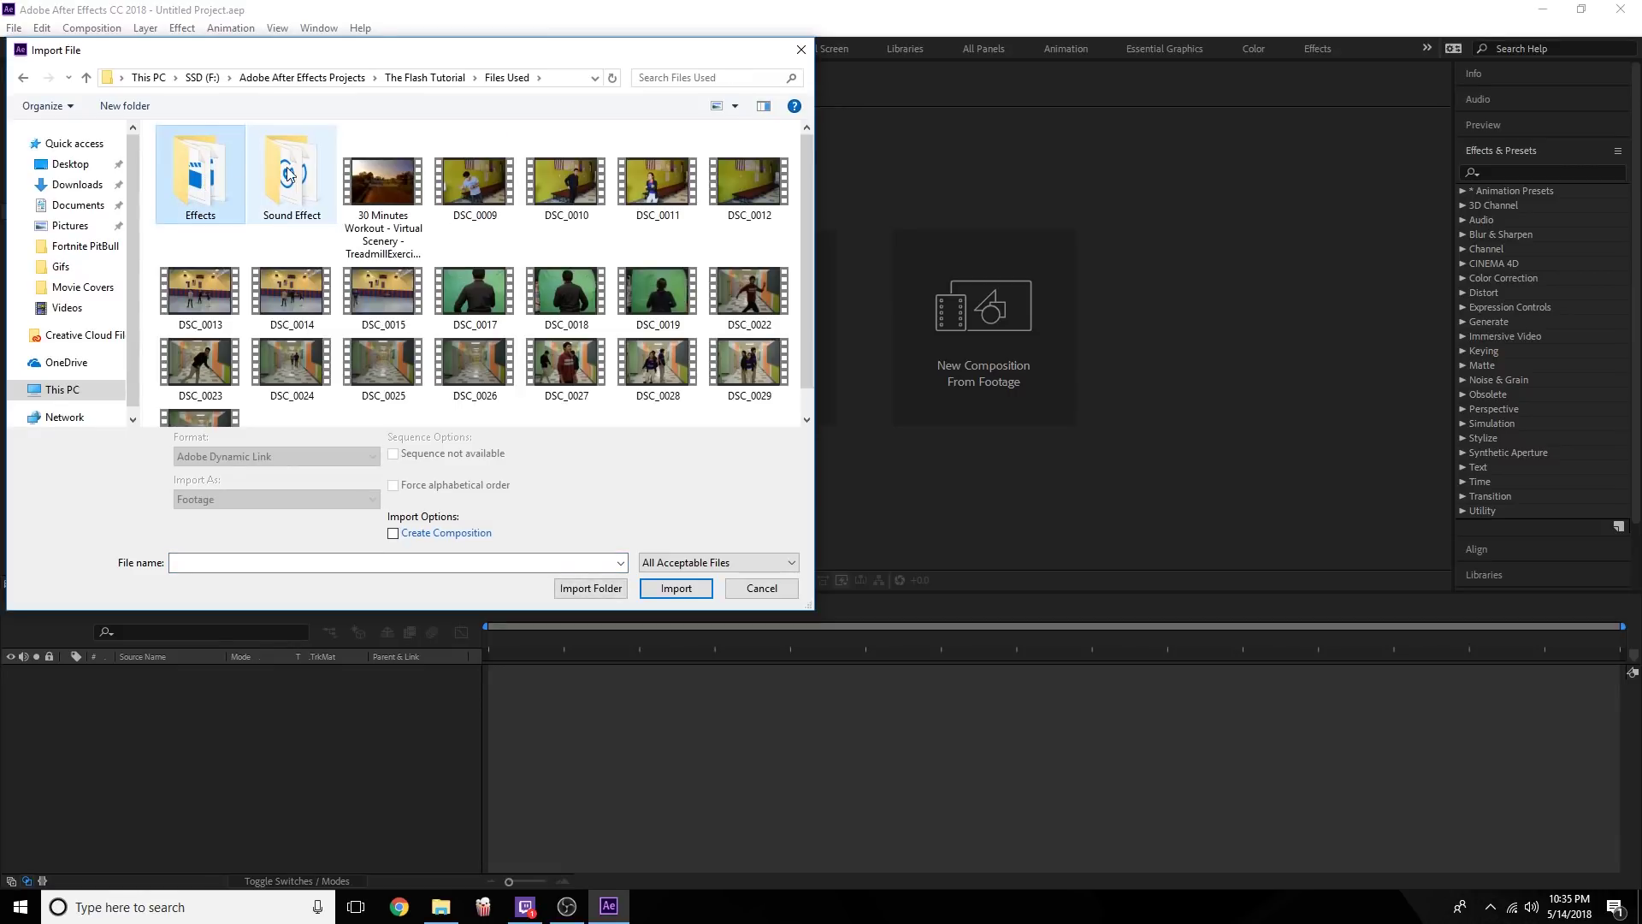
{"action": "left_click", "coordinate": [289, 173]}
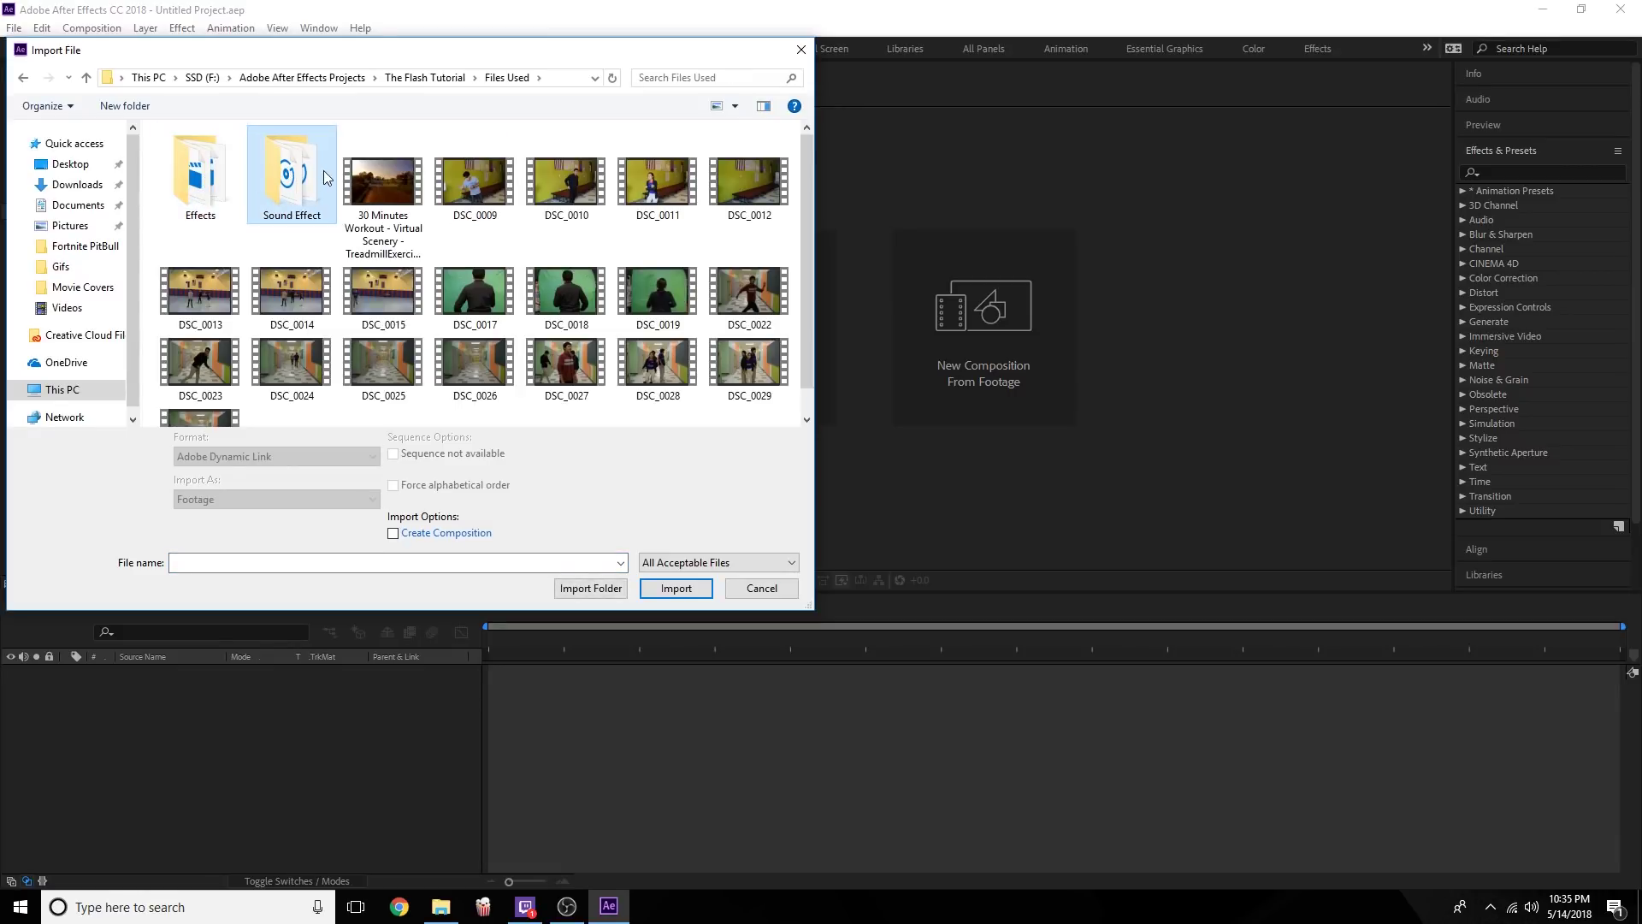
Create a new folder named Video Files inside the Files Used folder.
{"action": "scroll", "coordinate": [527, 237], "scroll_direction": "down", "scroll_amount": 1}
{"action": "scroll", "coordinate": [326, 364], "scroll_direction": "up", "scroll_amount": 1}
{"action": "scroll", "coordinate": [327, 363], "scroll_direction": "down", "scroll_amount": 1}
{"action": "right_click", "coordinate": [373, 386]}
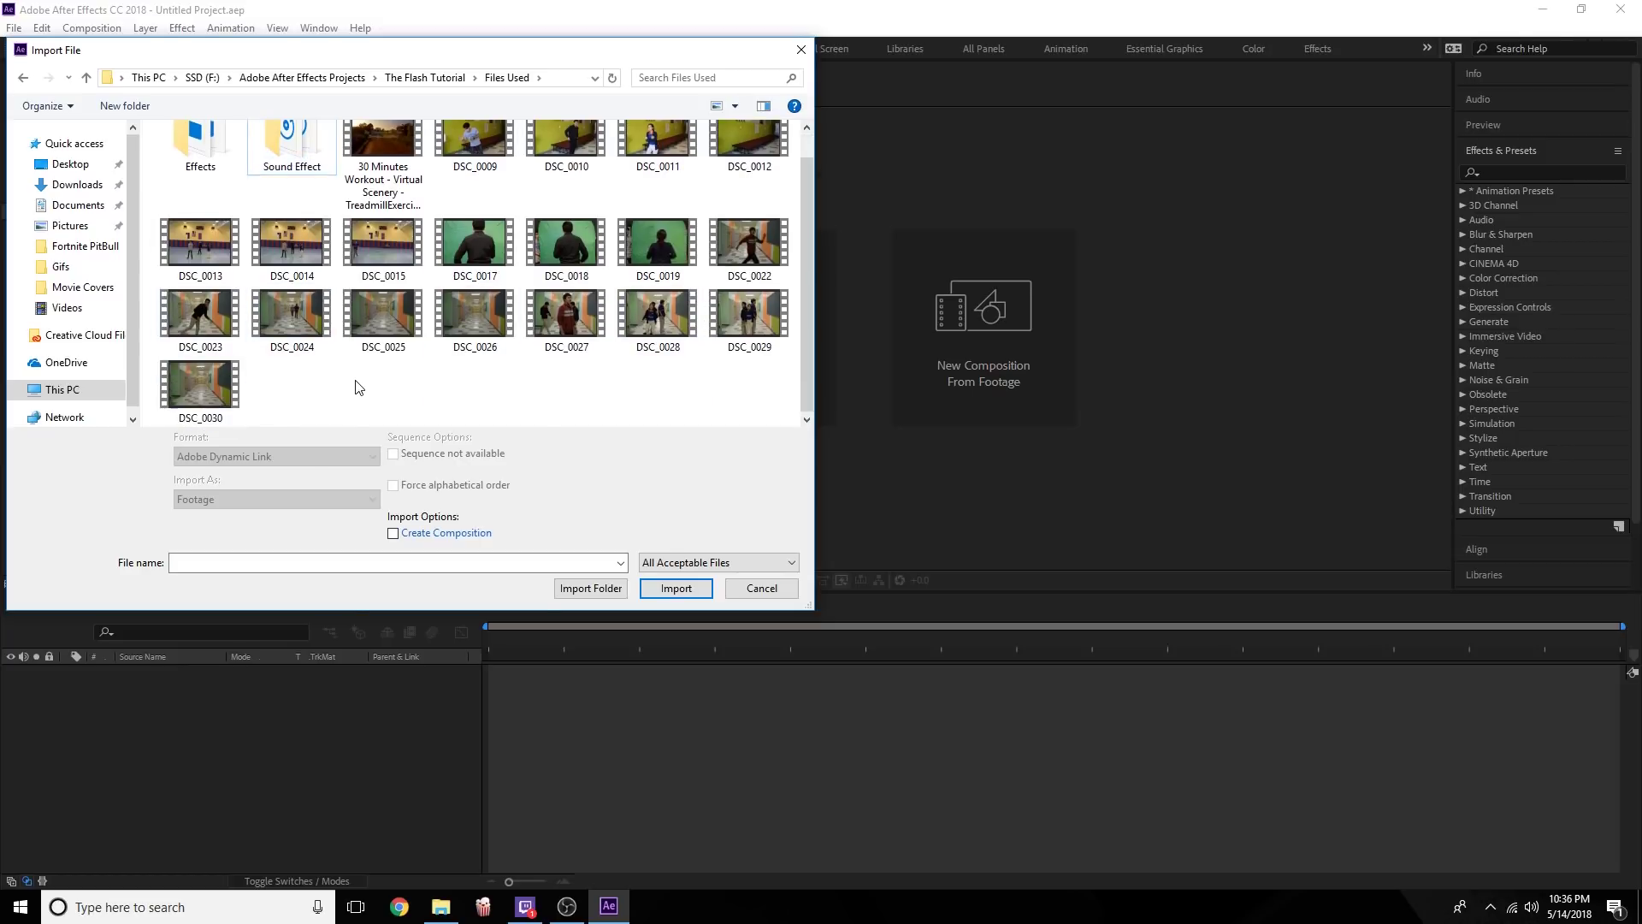
{"action": "mouse_move", "coordinate": [402, 561]}
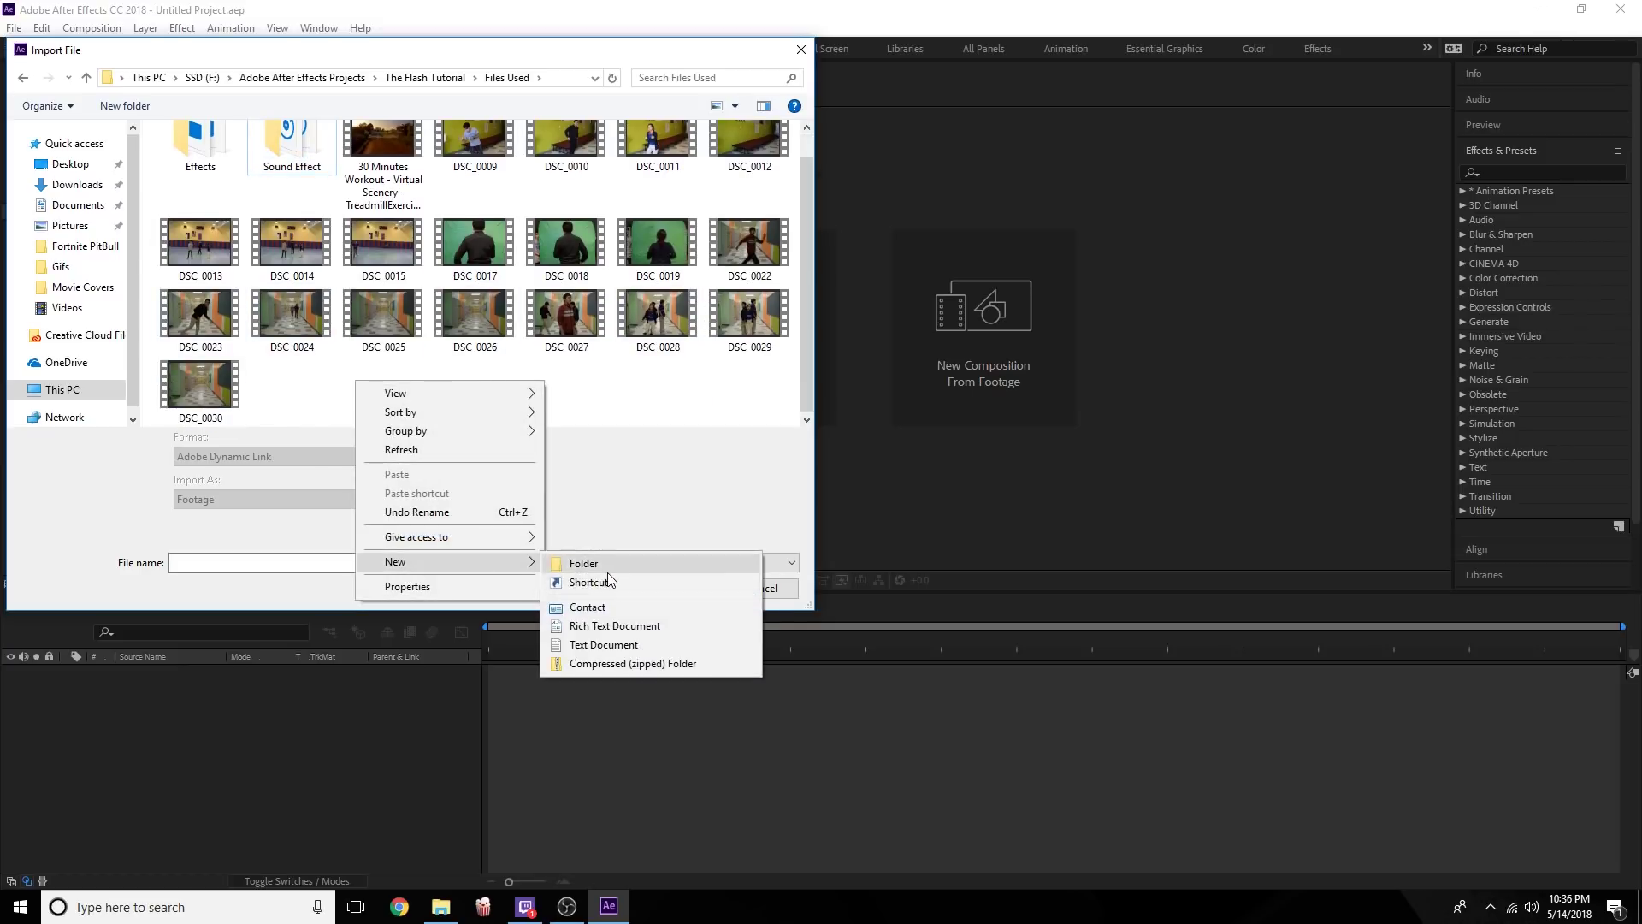
{"action": "left_click", "coordinate": [632, 559]}
{"action": "type", "text": "Video Files"}
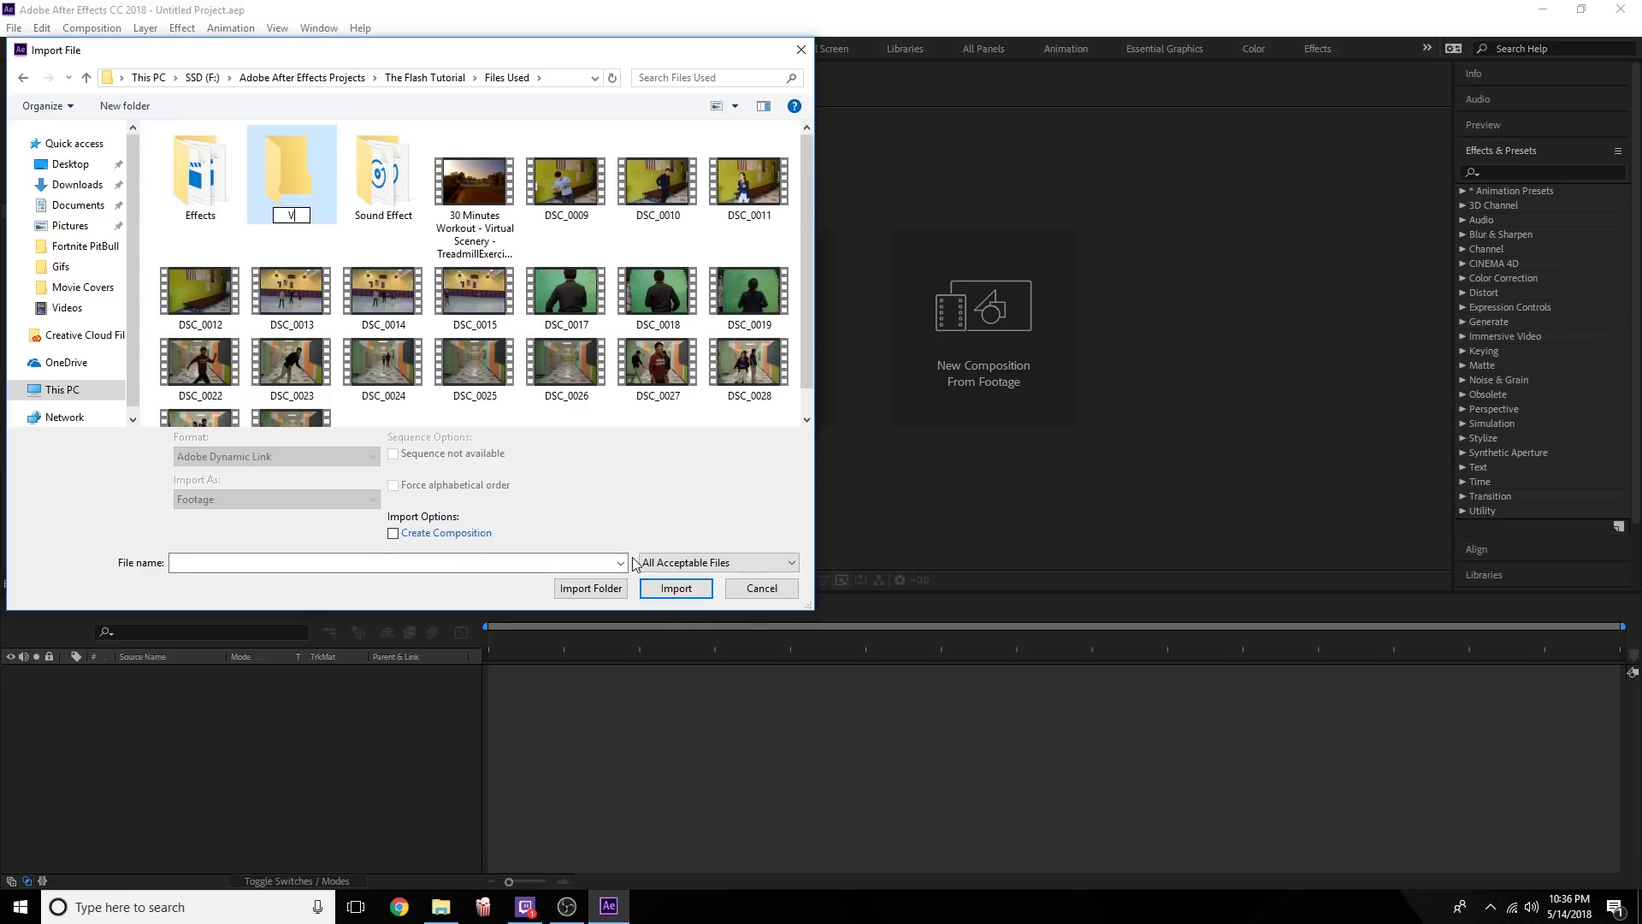
{"action": "key", "text": "Return"}
Move all the loose video clips, from the 30 Minutes Workout clip to DSC_0030, into the Video Files folder.
{"action": "left_click", "coordinate": [474, 184]}
{"action": "scroll", "coordinate": [409, 282], "scroll_direction": "down", "scroll_amount": 1}
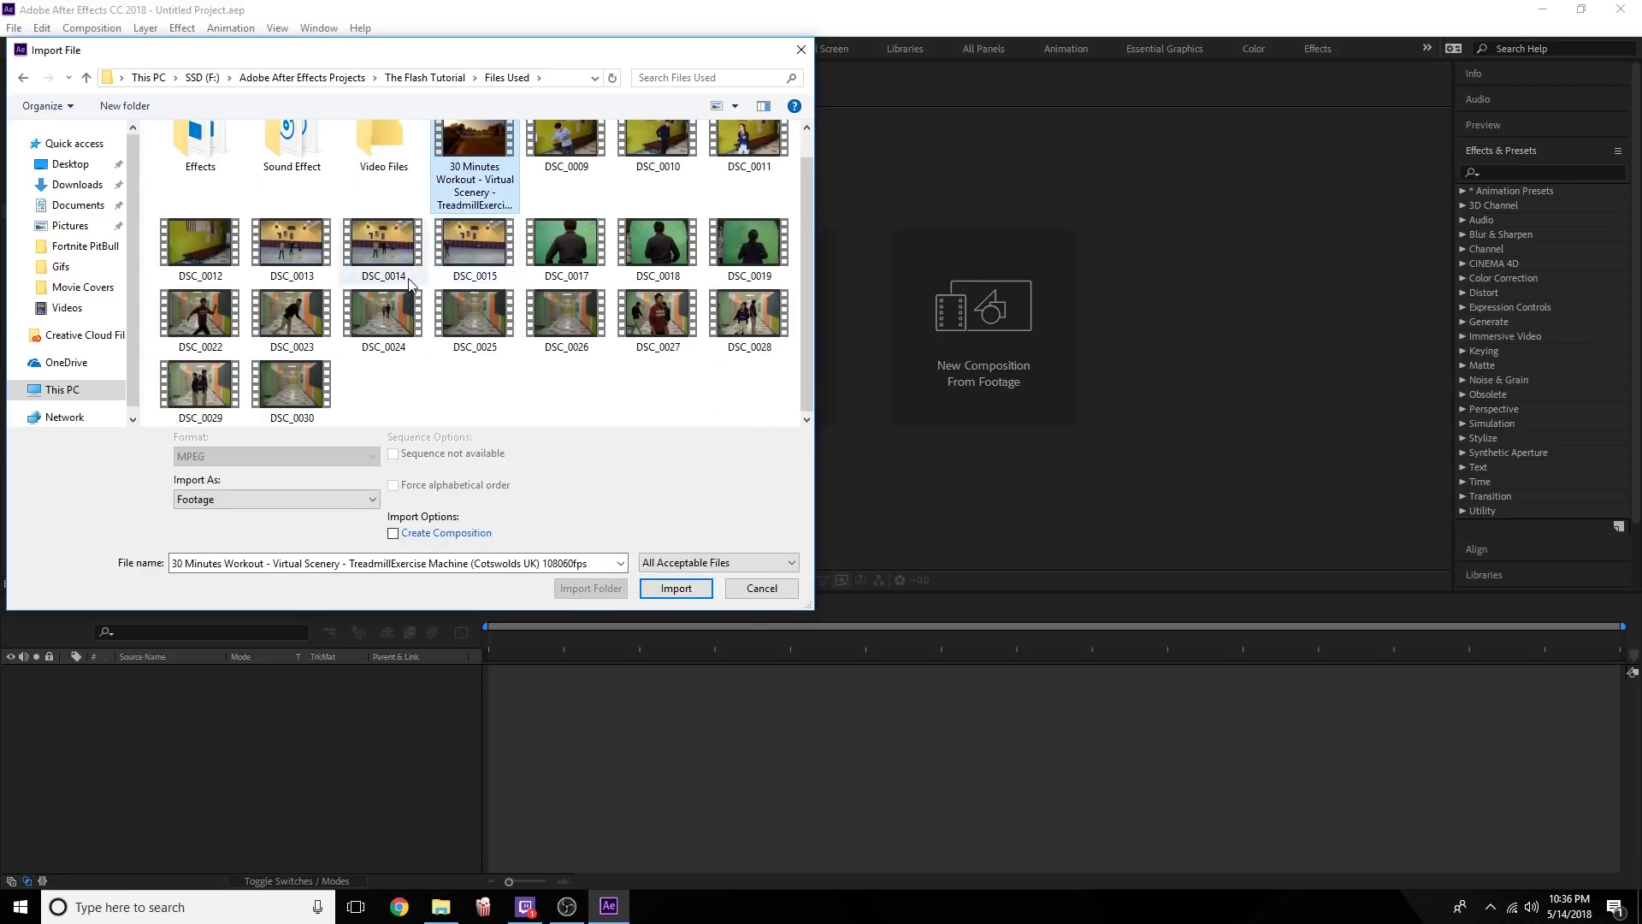
{"action": "left_click", "coordinate": [301, 396], "text": "shift"}
{"action": "scroll", "coordinate": [361, 287], "scroll_direction": "up", "scroll_amount": 1}
{"action": "left_click_drag", "start_coordinate": [469, 195], "coordinate": [364, 181]}
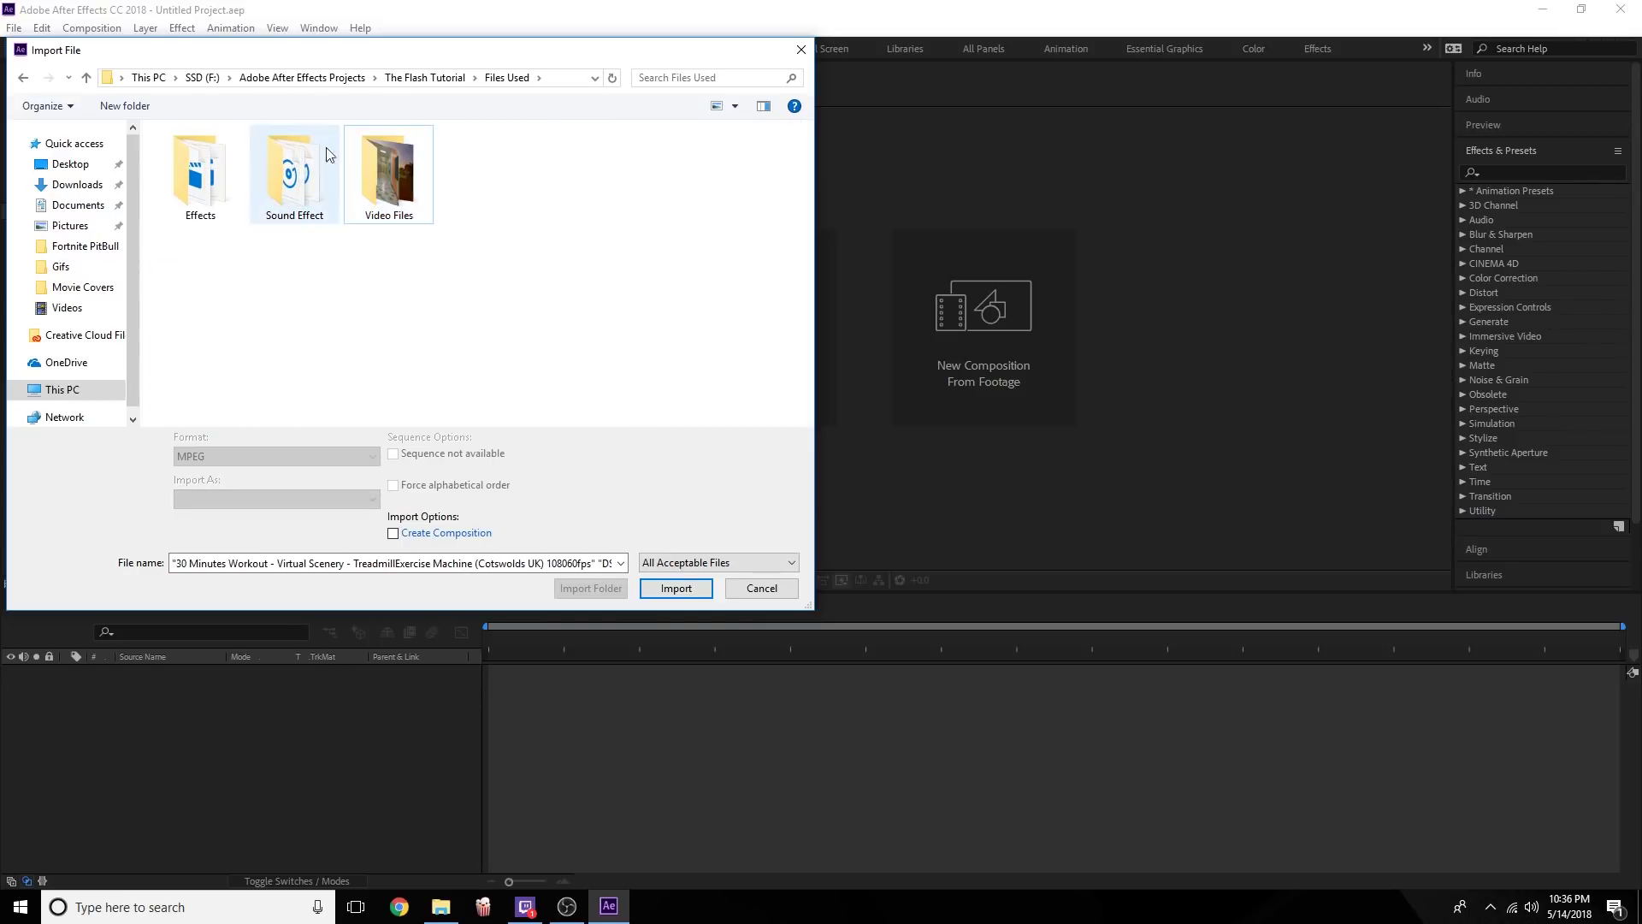
Import the whole Files Used folder into the project and check its contents.
{"action": "left_click", "coordinate": [439, 82]}
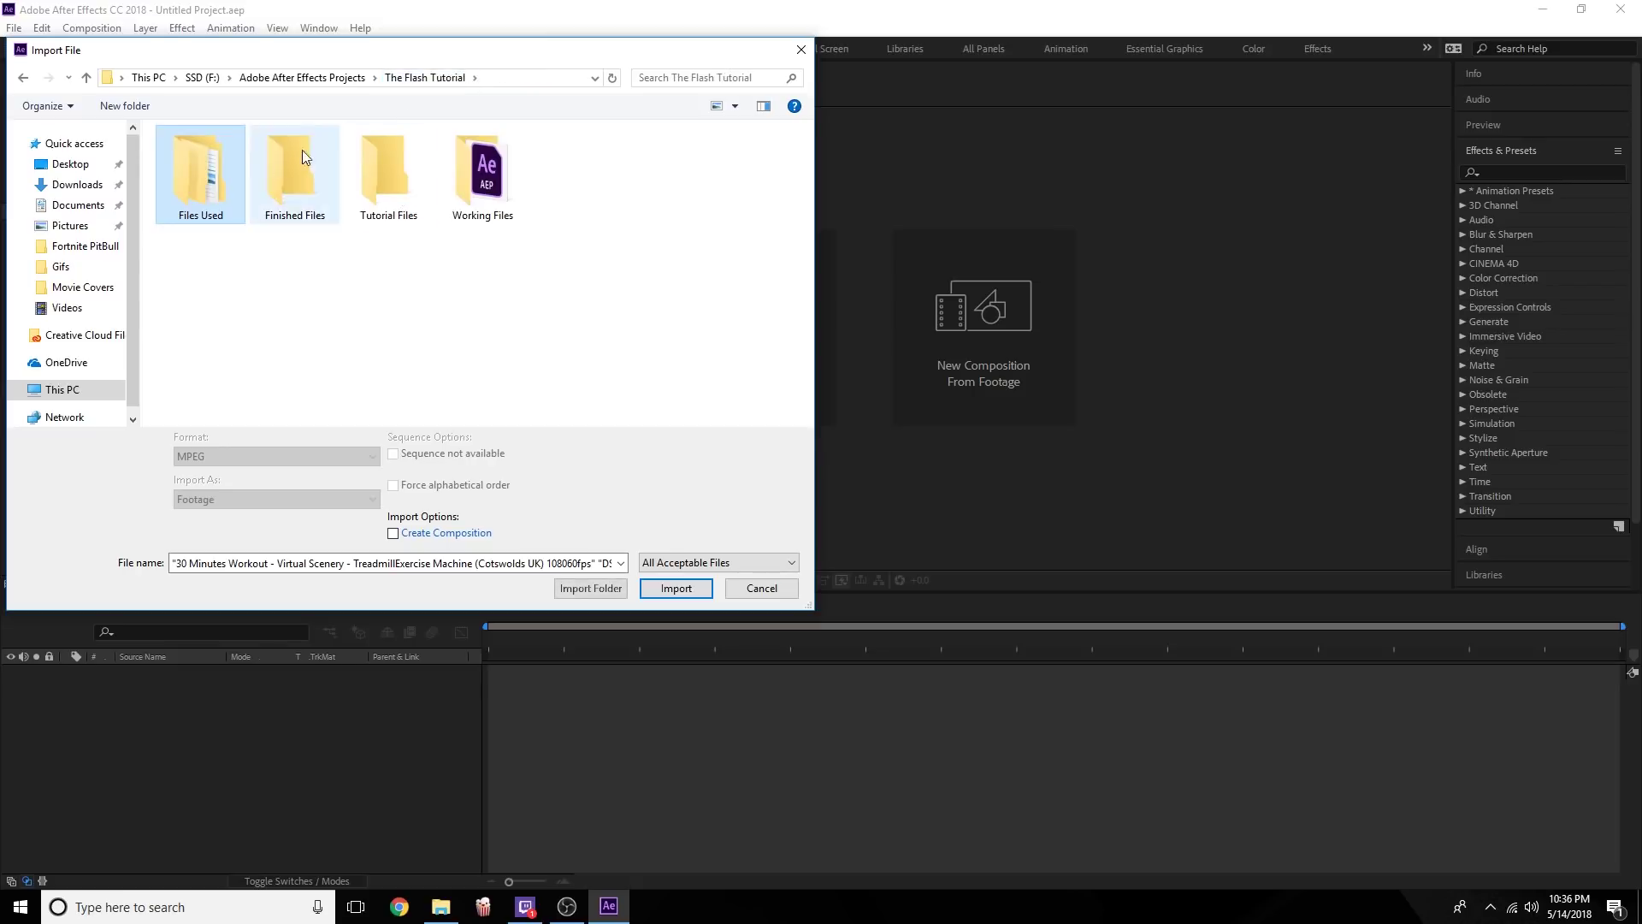
{"action": "left_click", "coordinate": [590, 589]}
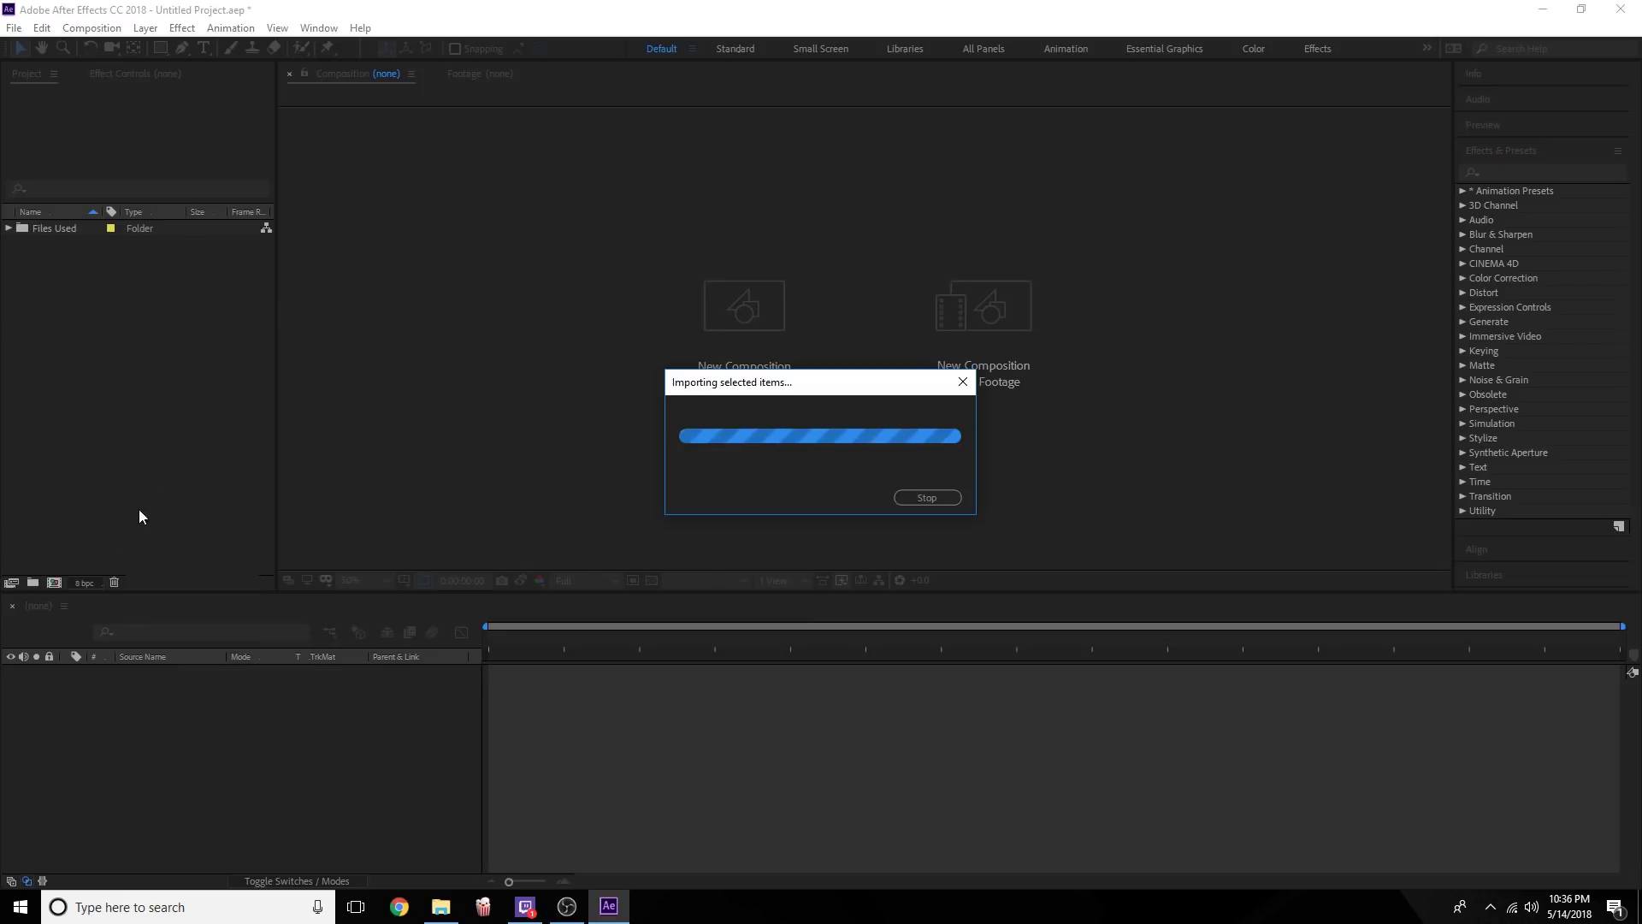
{"action": "left_click", "coordinate": [68, 342]}
{"action": "left_click", "coordinate": [7, 229]}
{"action": "left_click", "coordinate": [8, 228]}
Create a new composition named Flash Escape with the HDTV 1080 29.97 preset.
{"action": "right_click", "coordinate": [64, 294]}
{"action": "left_click", "coordinate": [157, 306]}
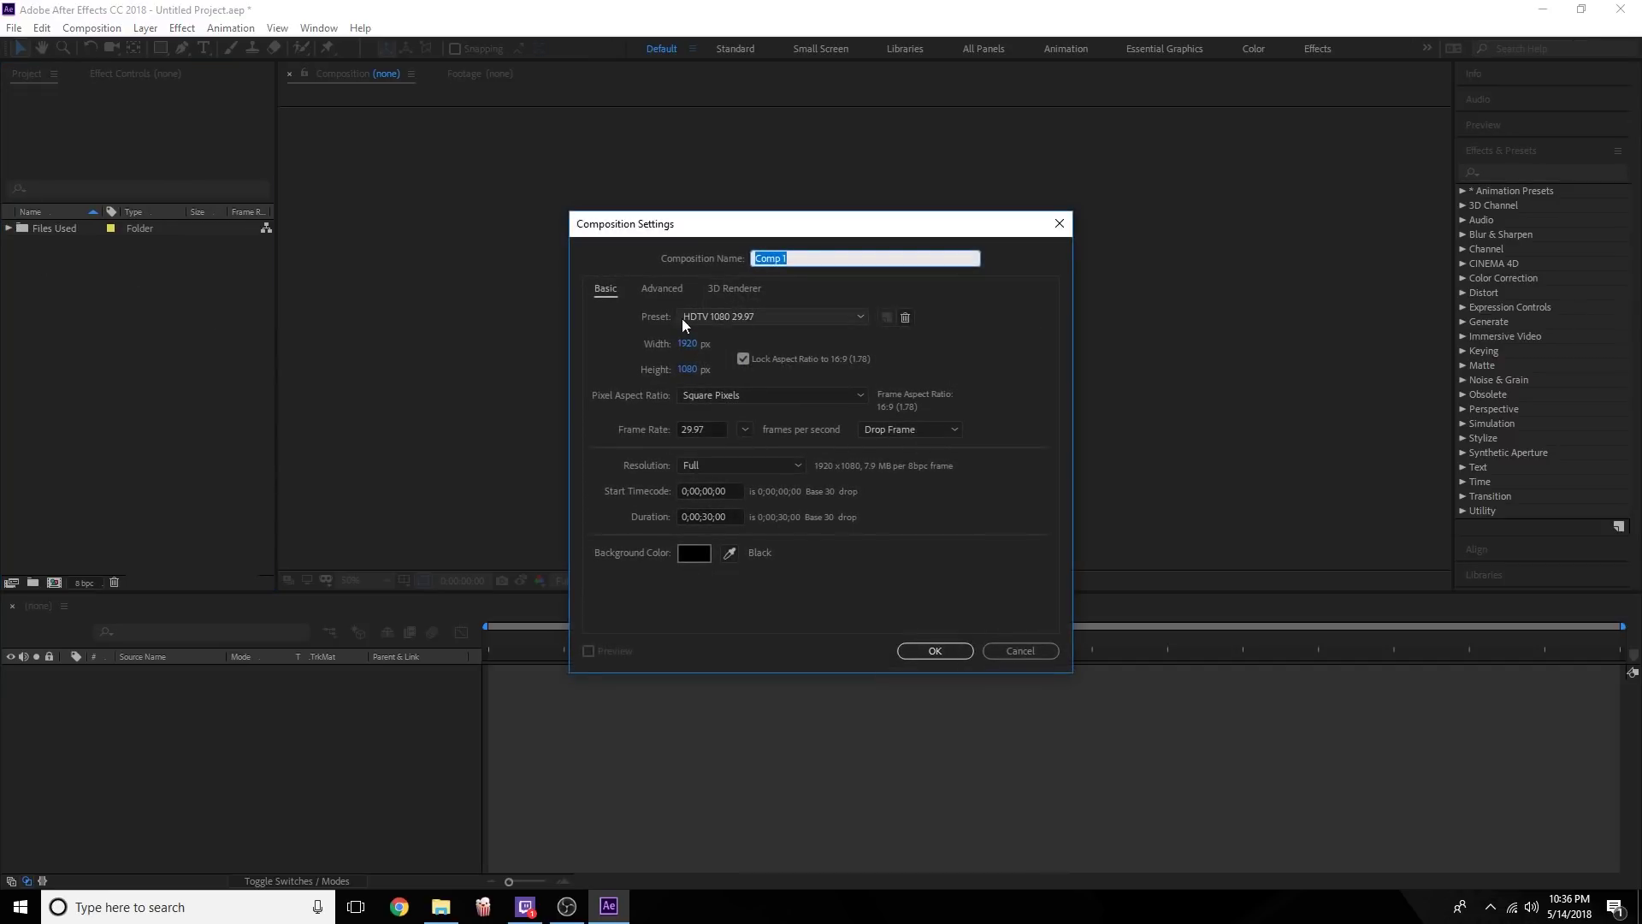
{"action": "left_click", "coordinate": [723, 320]}
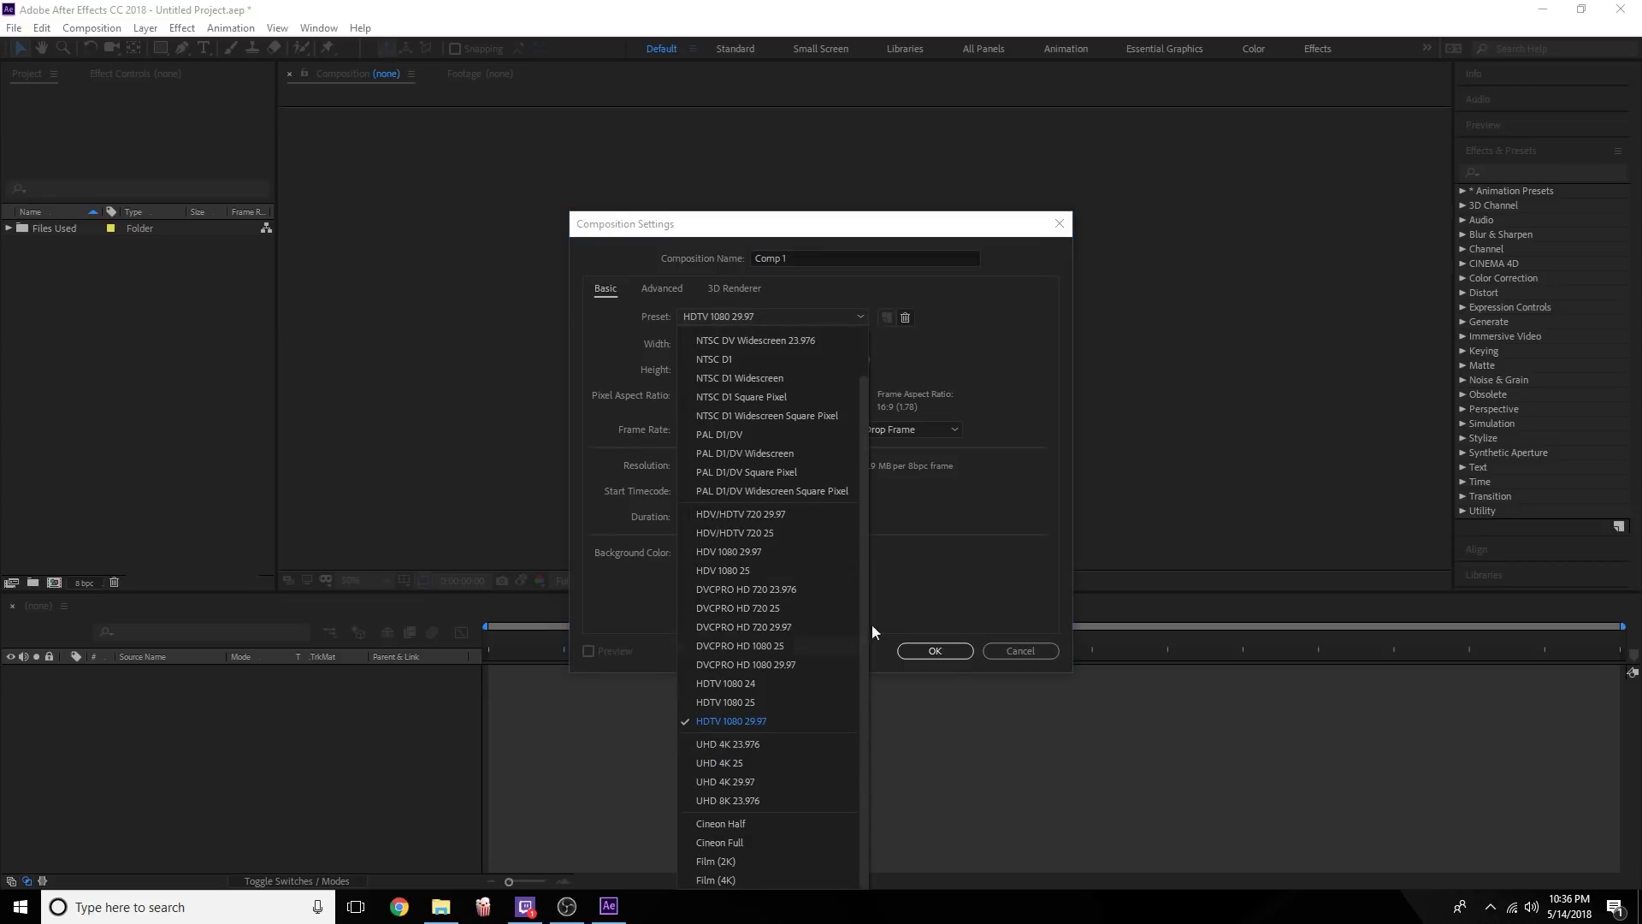
{"action": "left_click", "coordinate": [887, 605]}
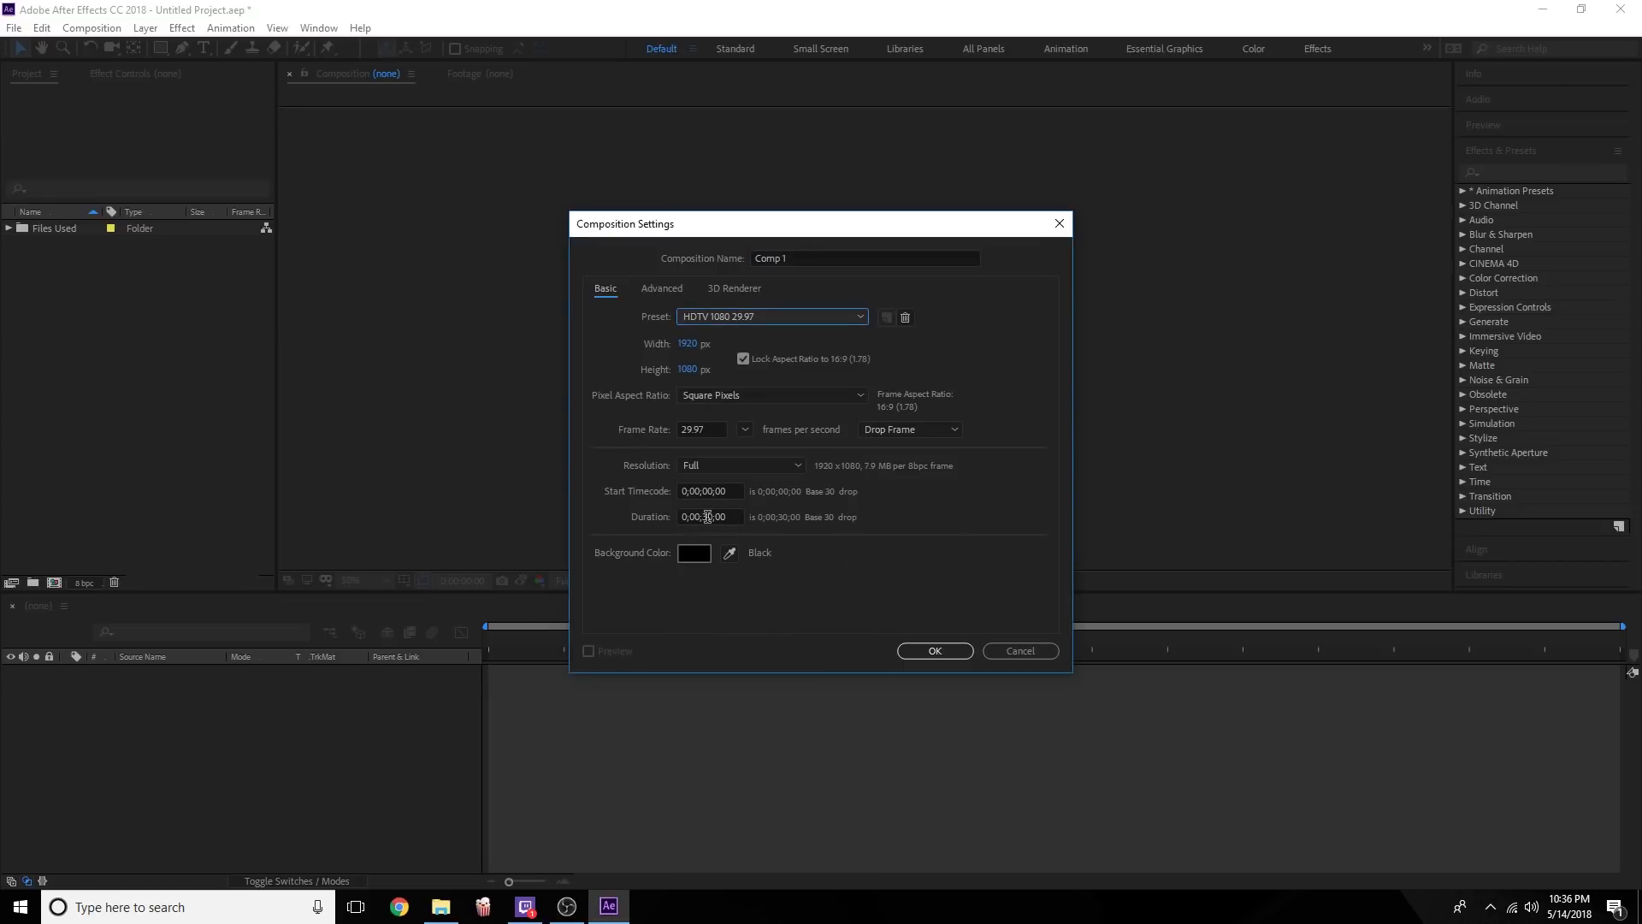
{"action": "left_click", "coordinate": [804, 260]}
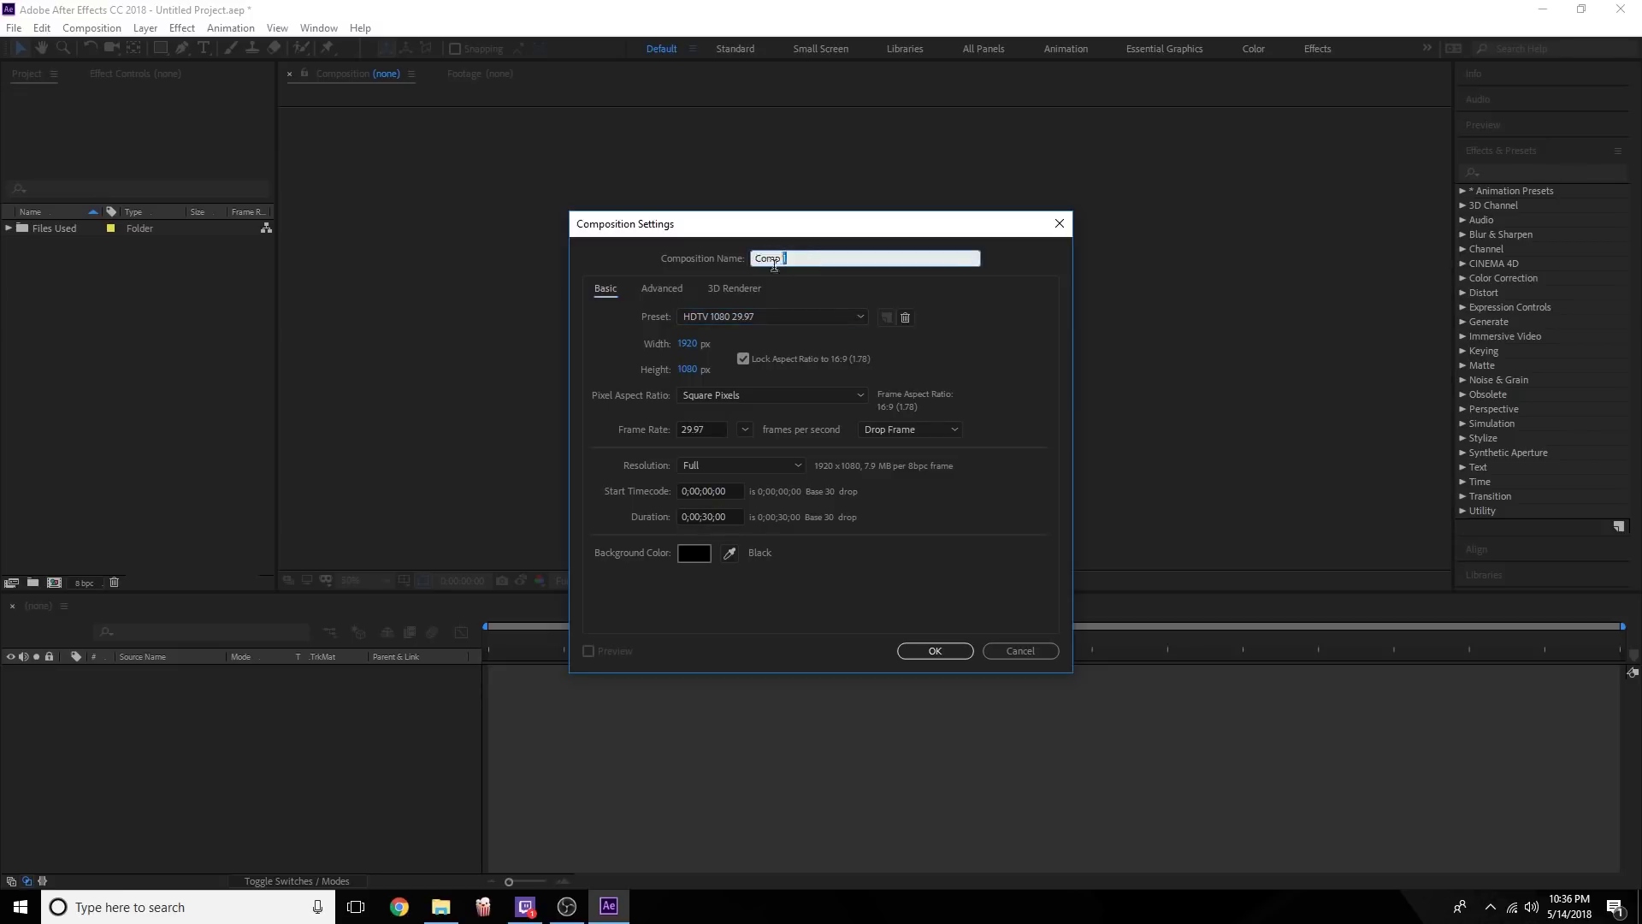
{"action": "type", "text": "Flash Escape"}
{"action": "left_click", "coordinate": [942, 650]}
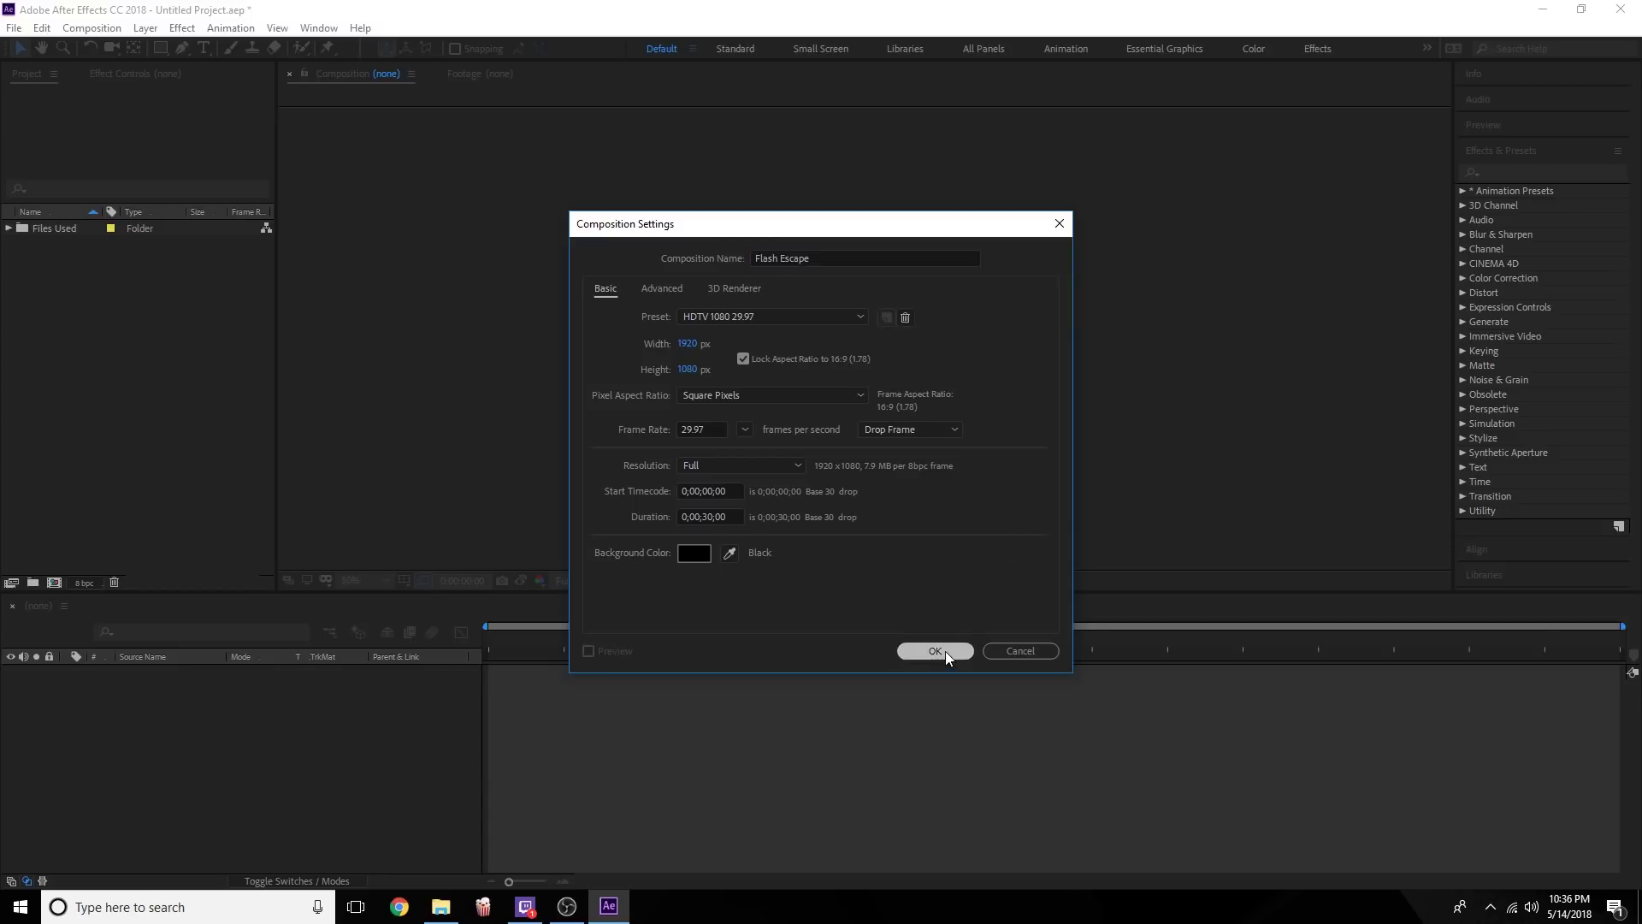
Add the DSC_0010.MOV clip from the Video Files folder to the Flash Escape timeline.
{"action": "left_click", "coordinate": [101, 414]}
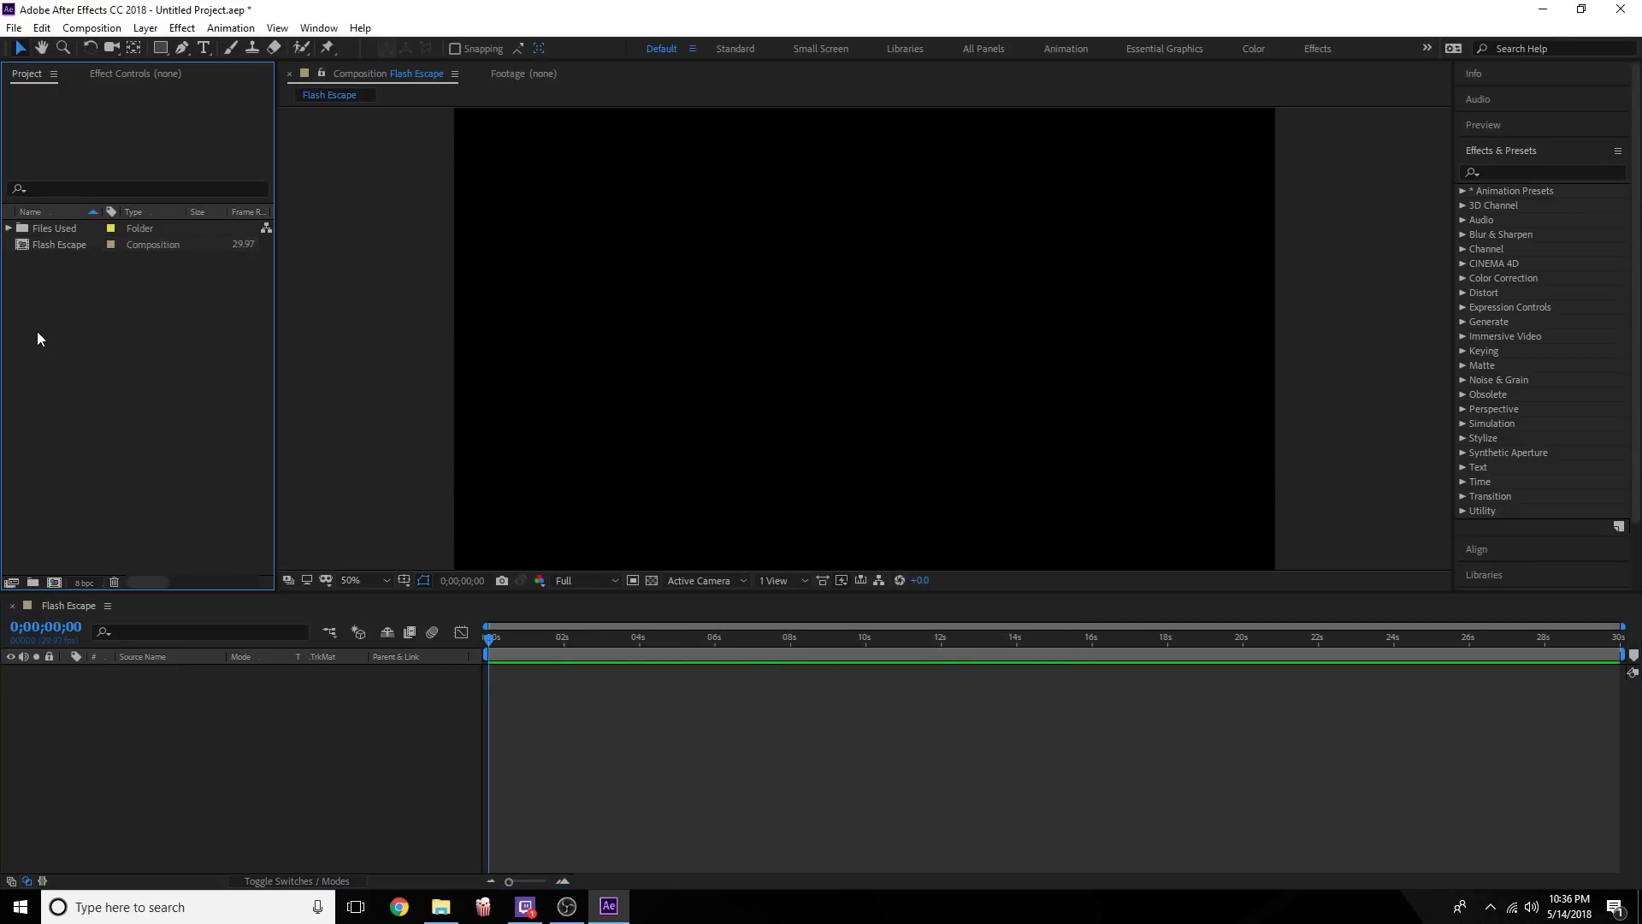
{"action": "left_click", "coordinate": [9, 228]}
{"action": "left_click", "coordinate": [24, 277]}
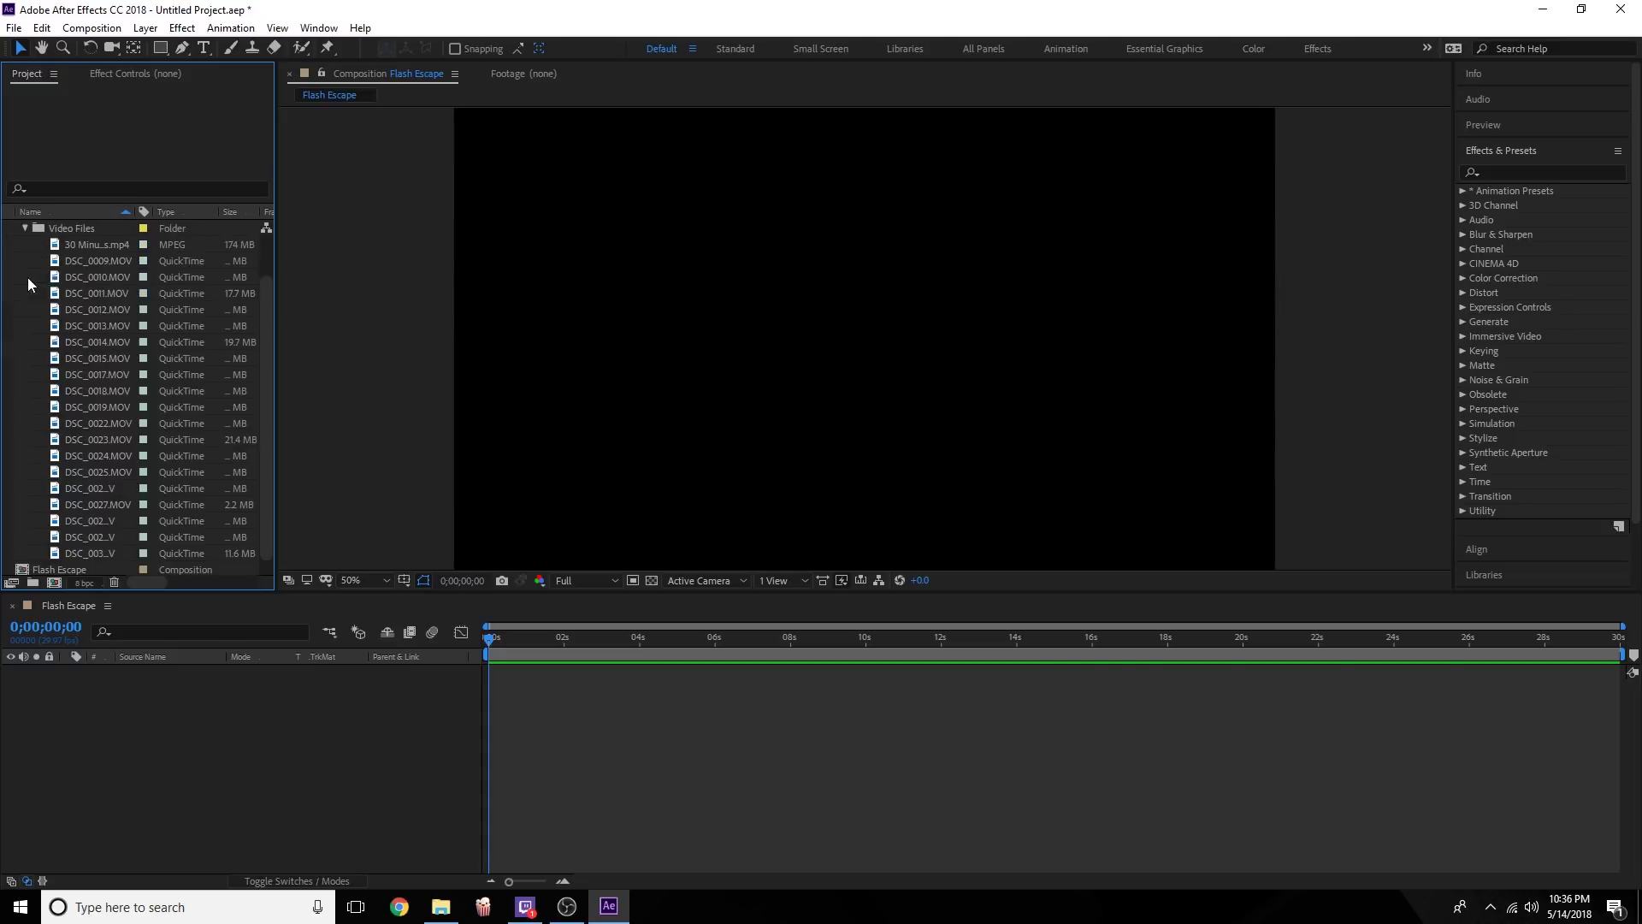
{"action": "left_click", "coordinate": [68, 273]}
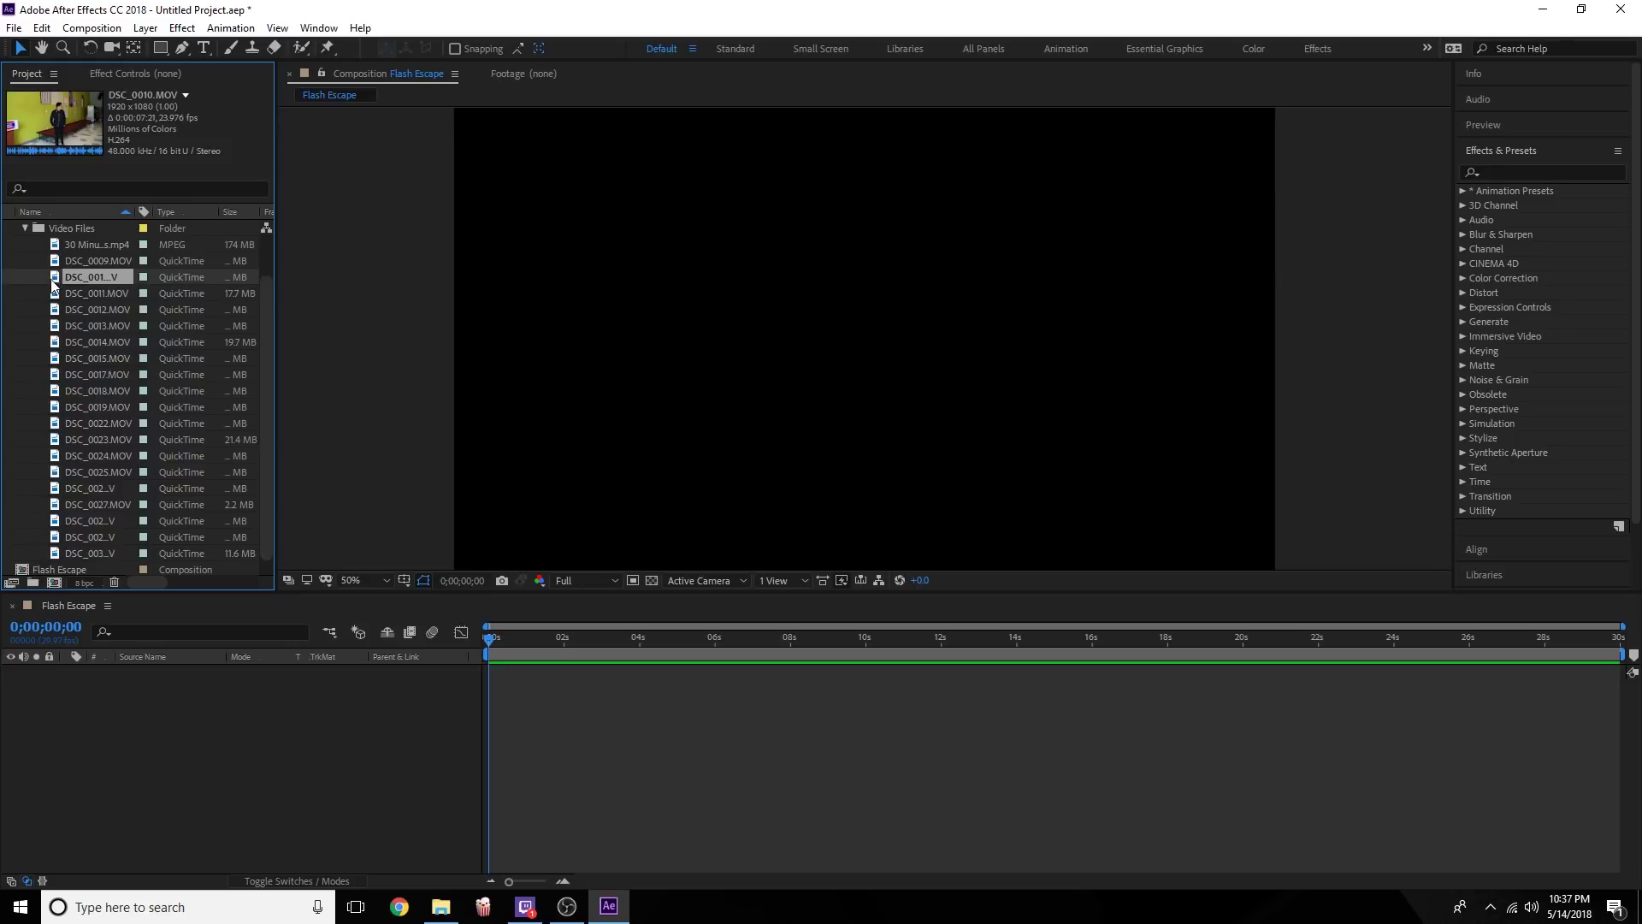
{"action": "left_click_drag", "start_coordinate": [54, 278], "coordinate": [77, 707]}
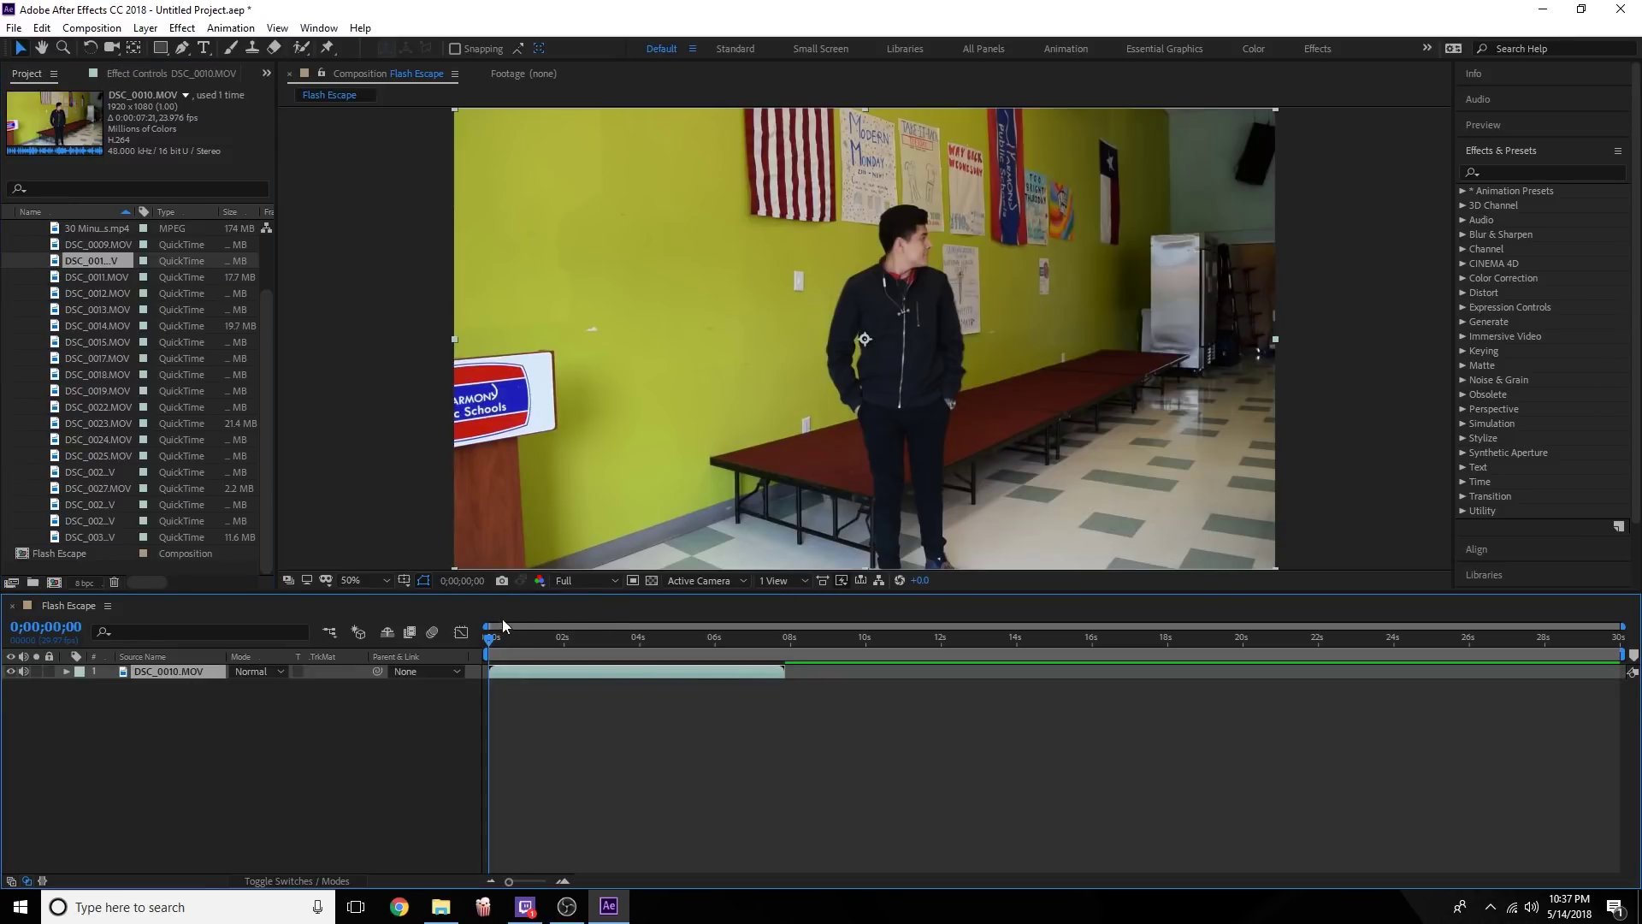
Split the DSC_0010.MOV layer at 0;00;07;02, where the actor is out of the shot.
{"action": "left_click_drag", "start_coordinate": [492, 650], "coordinate": [330, 691]}
{"action": "left_click_drag", "start_coordinate": [490, 638], "coordinate": [756, 633]}
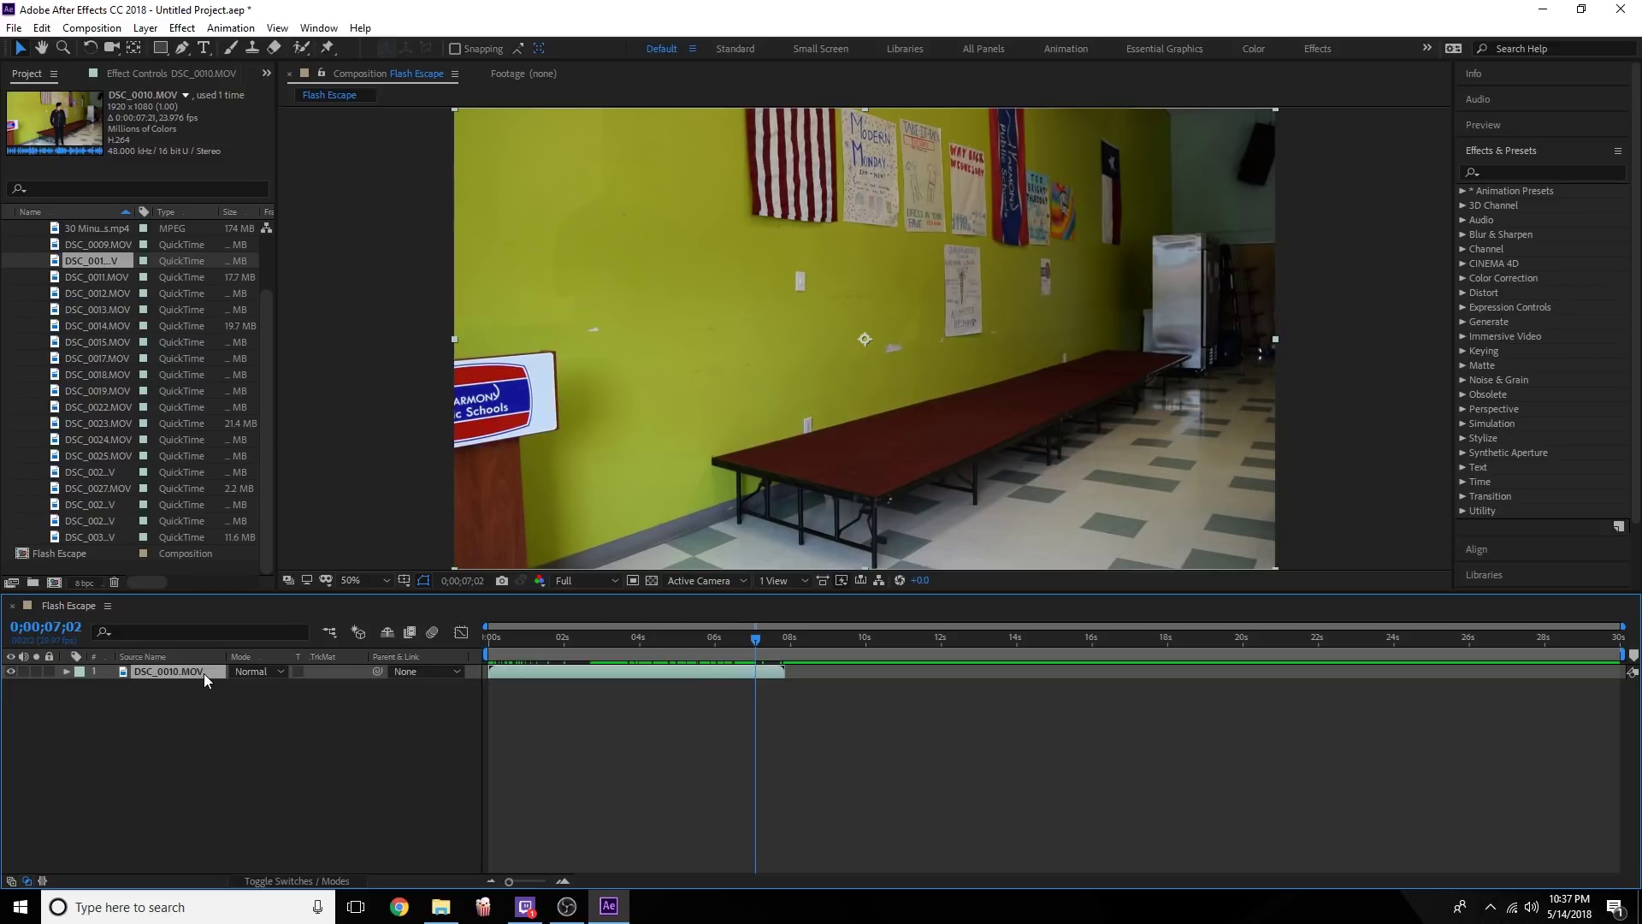
{"action": "key", "text": "ctrl+shift+d"}
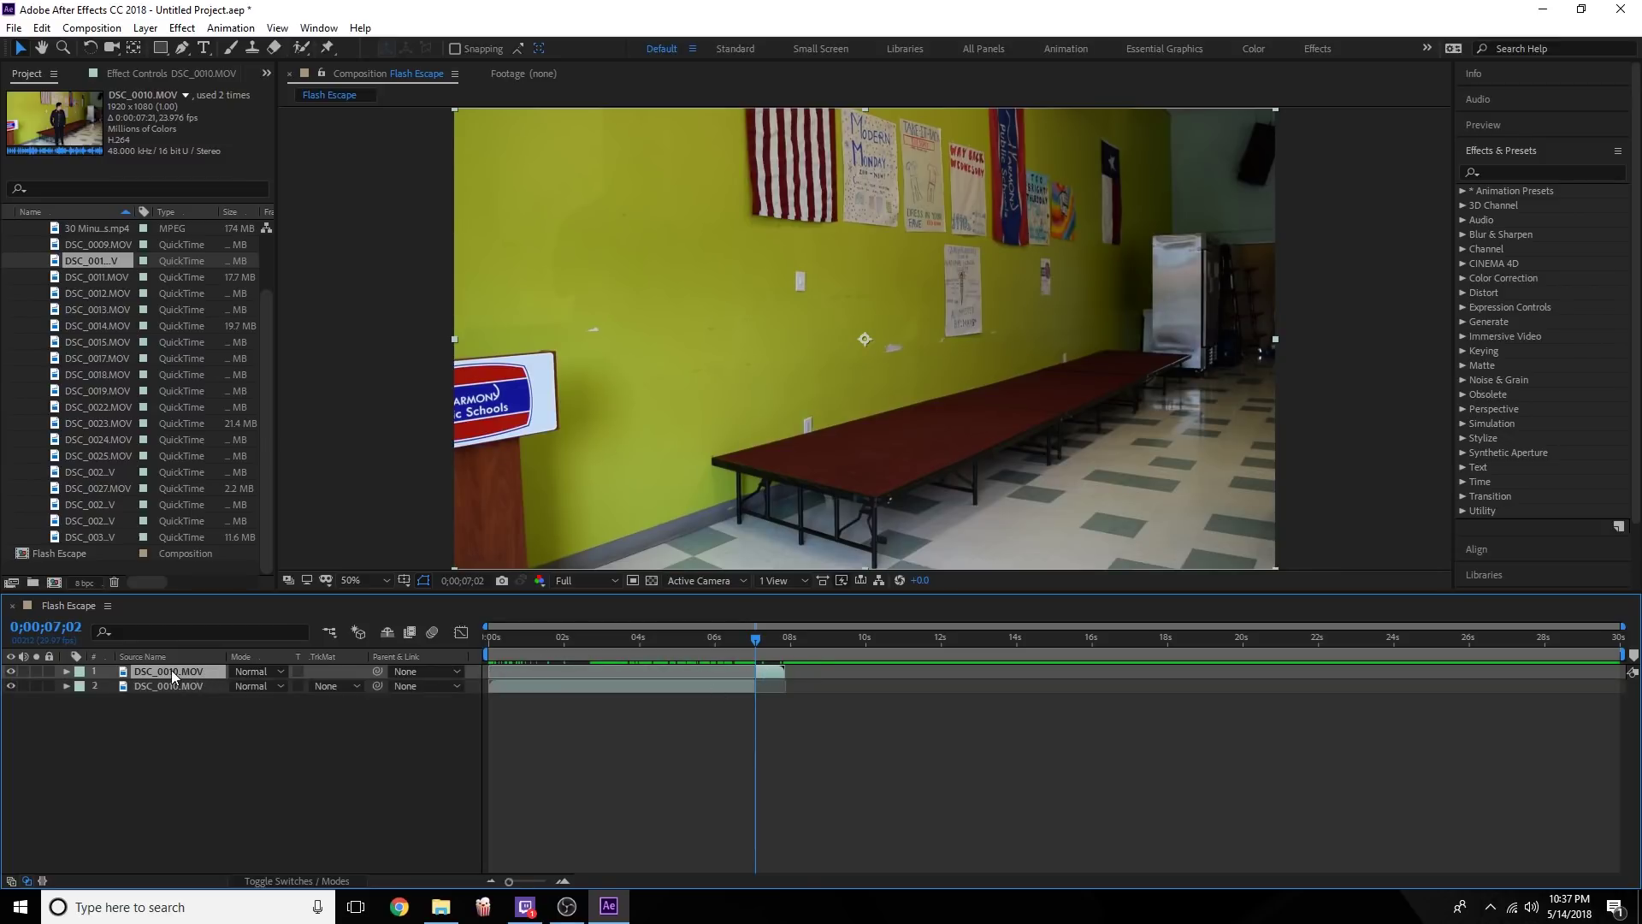
Rename the short end piece of the split clip Background and the longer first piece Person.
{"action": "key", "text": "Return"}
{"action": "type", "text": "Background"}
{"action": "key", "text": "Return"}
{"action": "left_click", "coordinate": [180, 684]}
{"action": "key", "text": "Return"}
{"action": "type", "text": "Person"}
{"action": "key", "text": "Return"}
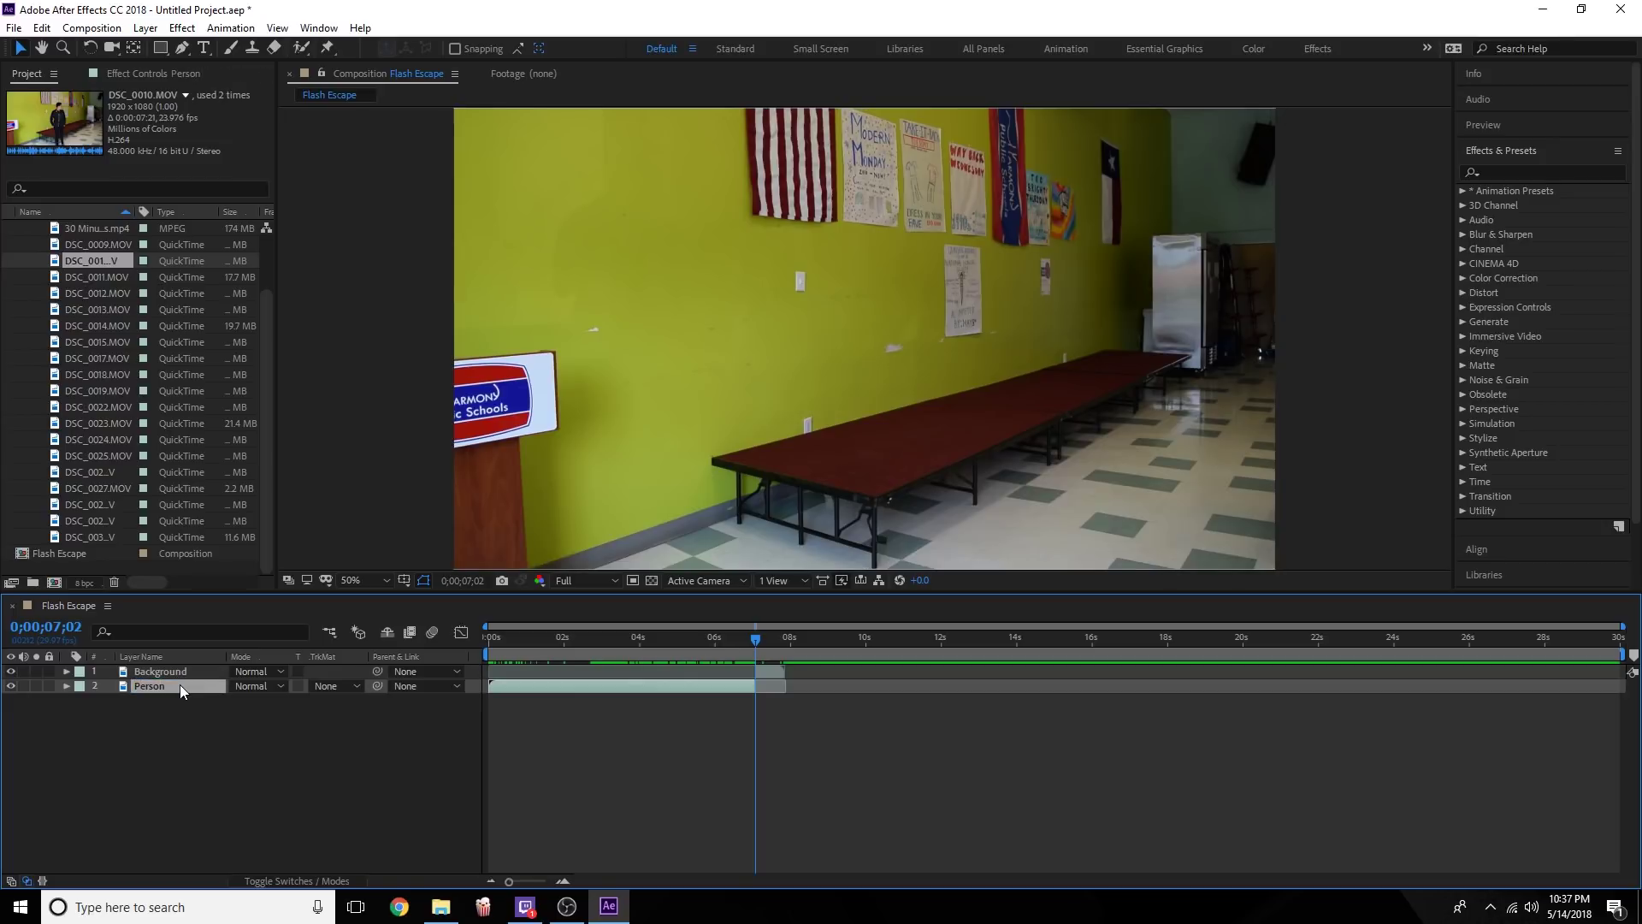
Place the Background layer beneath Person and turn it into a freeze frame at 0;00;07;02.
{"action": "left_click_drag", "start_coordinate": [153, 675], "coordinate": [161, 706]}
{"action": "right_click", "coordinate": [763, 686]}
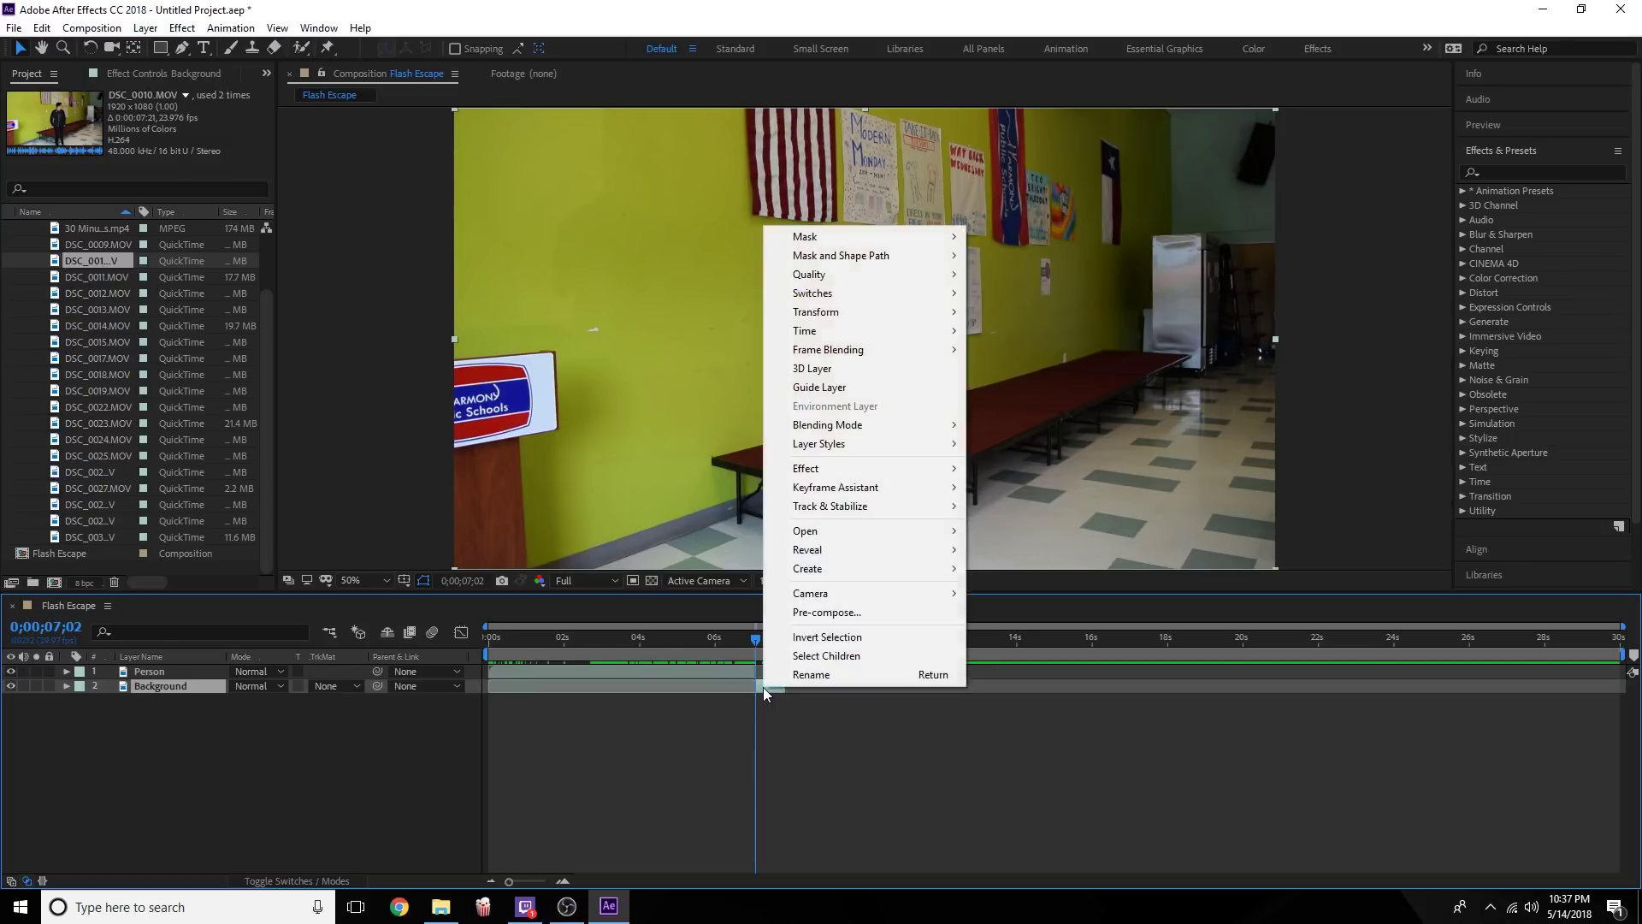
{"action": "mouse_move", "coordinate": [887, 339]}
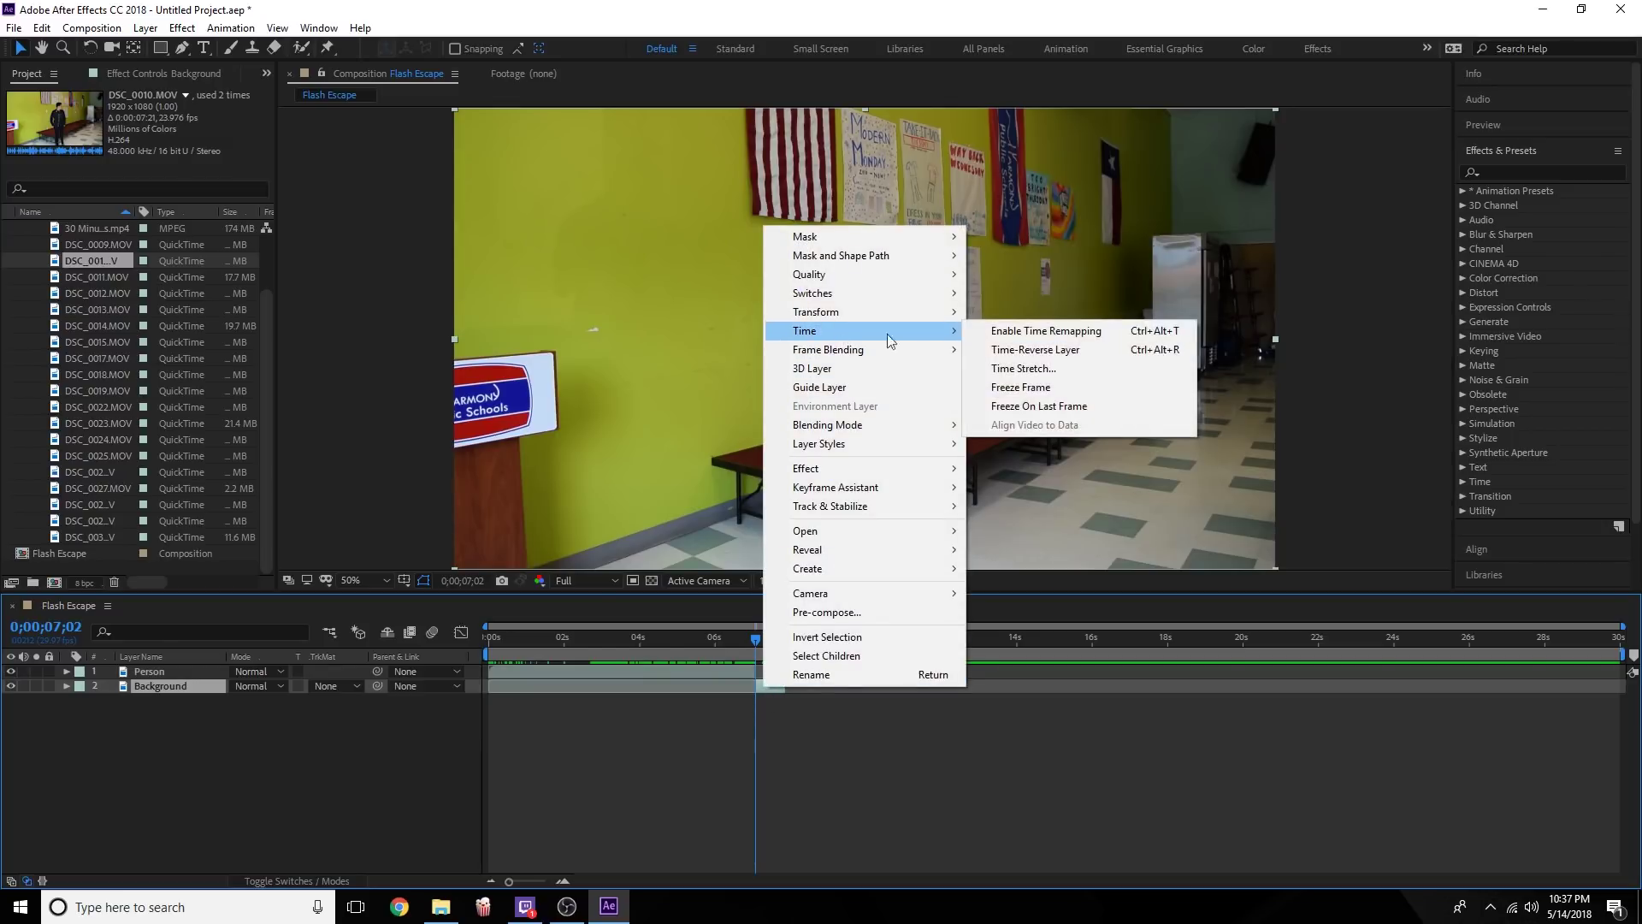
{"action": "left_click", "coordinate": [1039, 395]}
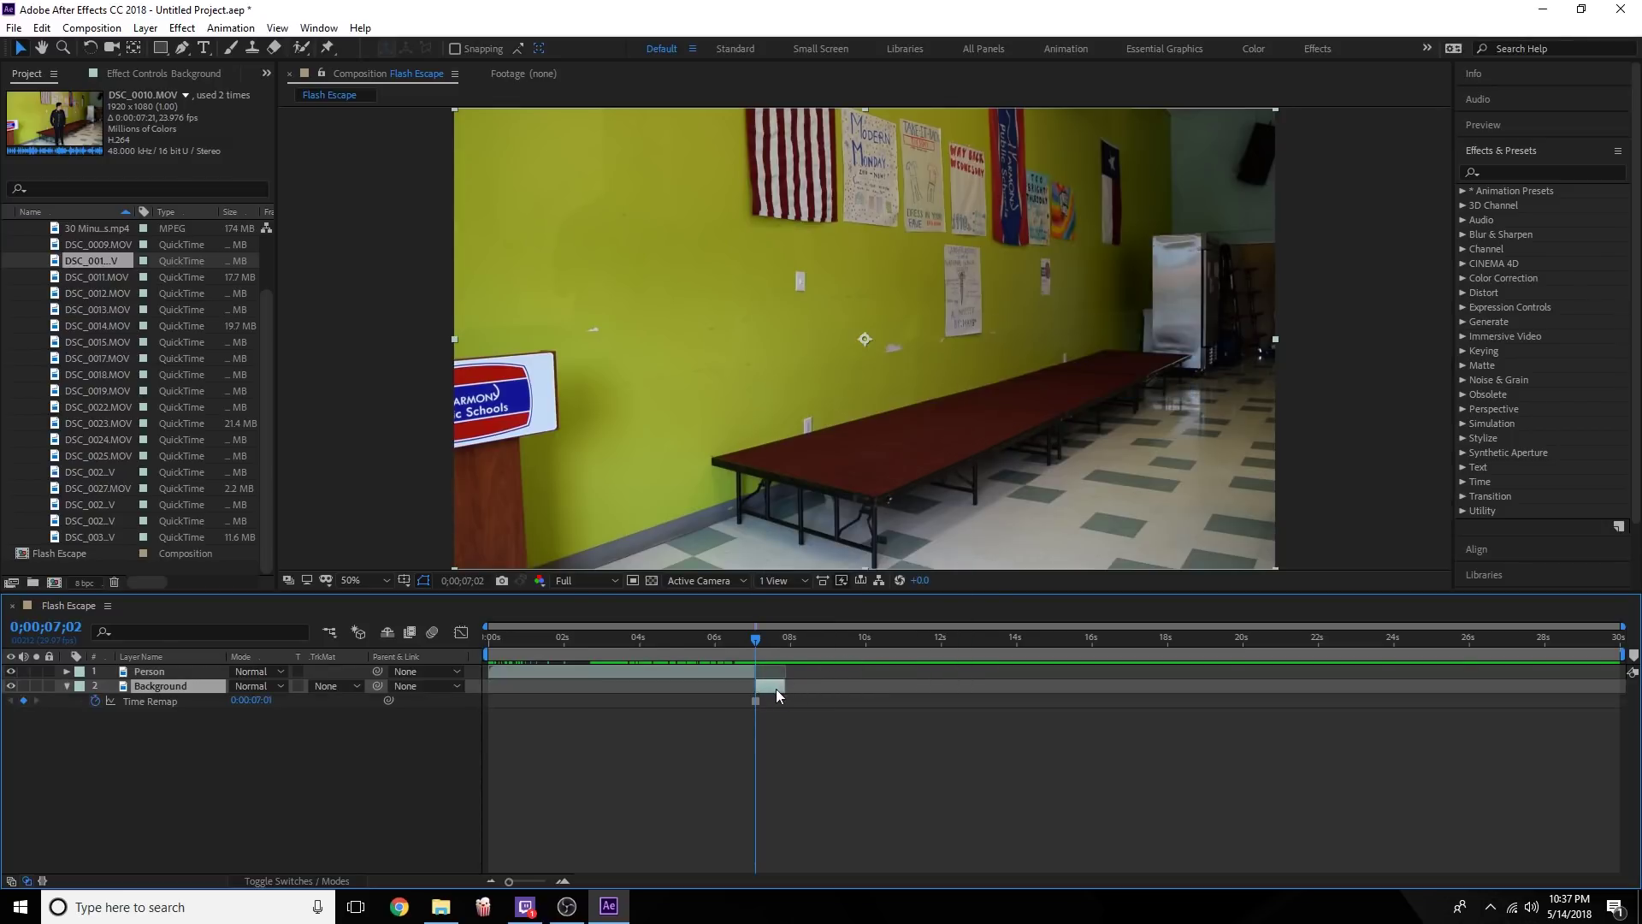
Extend the frozen Background layer so it runs from the start of the timeline to about 17 seconds.
{"action": "left_click_drag", "start_coordinate": [755, 640], "coordinate": [1405, 684]}
{"action": "left_click_drag", "start_coordinate": [785, 643], "coordinate": [1061, 643]}
{"action": "left_click_drag", "start_coordinate": [987, 690], "coordinate": [721, 715]}
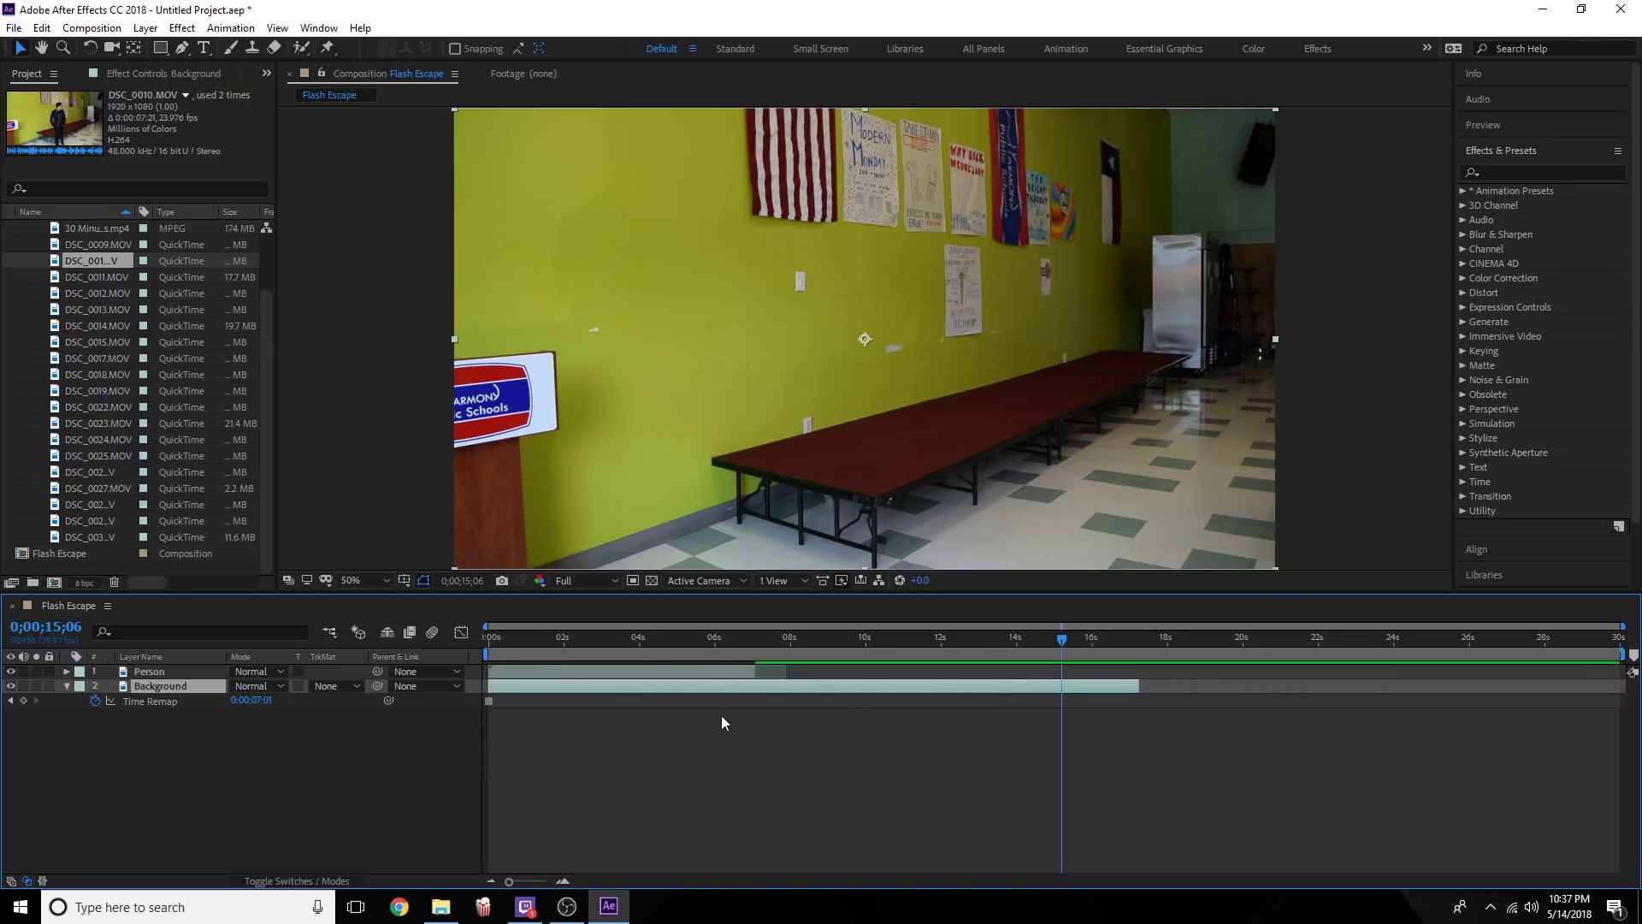
Trim the end of the Person layer to 0;00;02;13, where the actor is in his running pose.
{"action": "left_click_drag", "start_coordinate": [627, 638], "coordinate": [580, 631]}
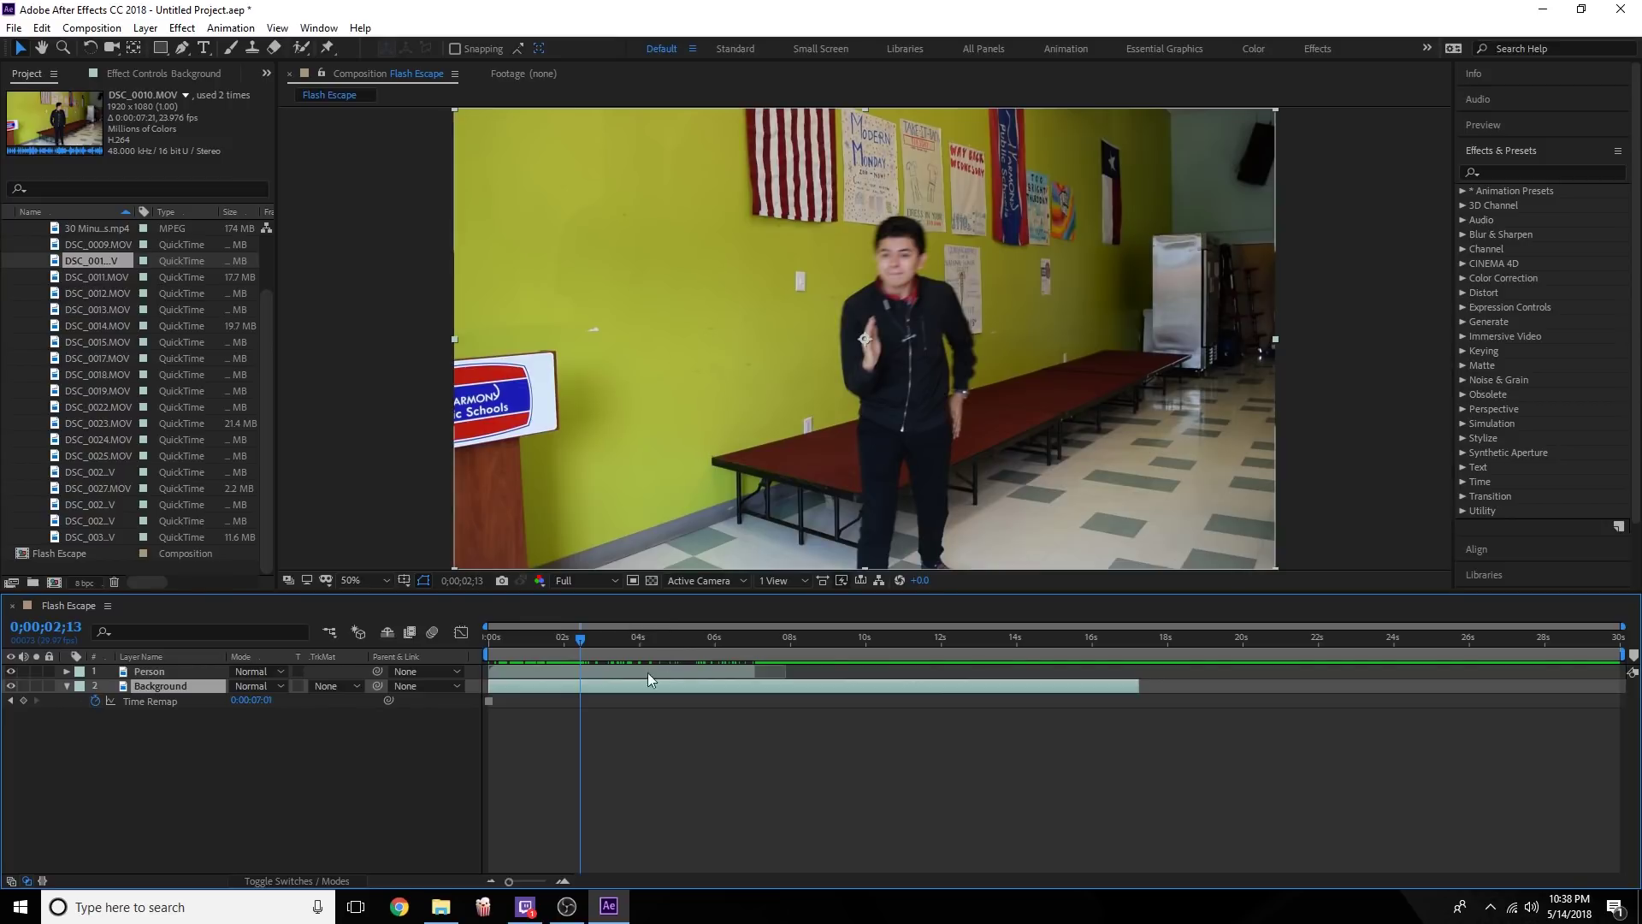
{"action": "left_click", "coordinate": [689, 669]}
{"action": "left_click_drag", "start_coordinate": [753, 670], "coordinate": [581, 671]}
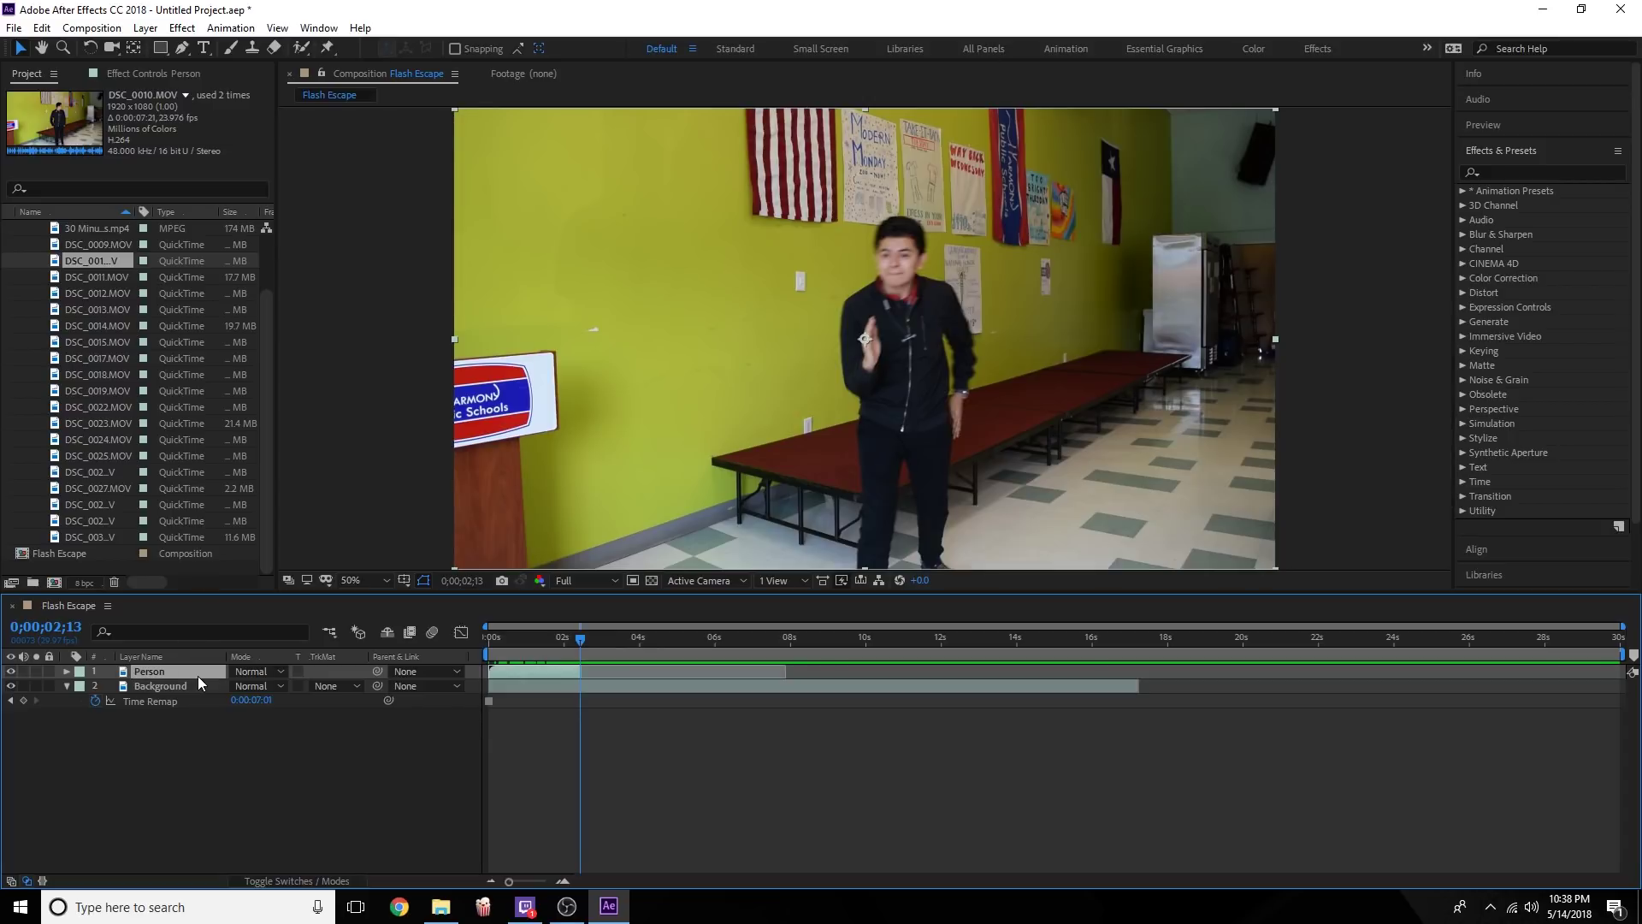
Duplicate the Person layer and apply a freeze frame to the copy at 0;00;02;13.
{"action": "key", "text": "ctrl+d"}
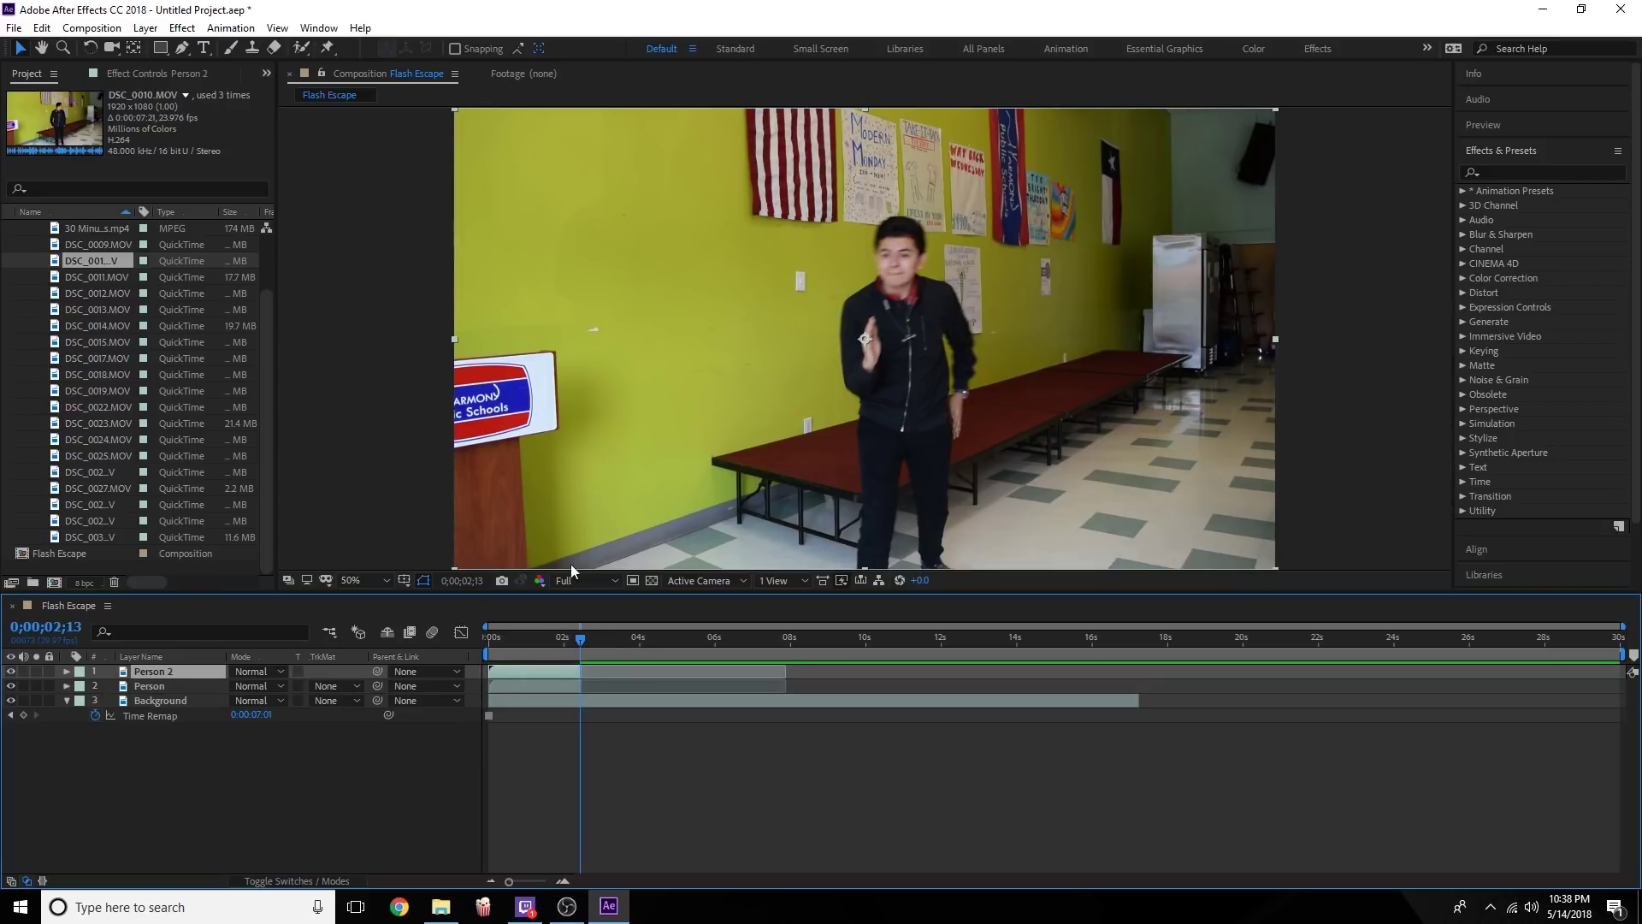
{"action": "right_click", "coordinate": [572, 674]}
{"action": "mouse_move", "coordinate": [658, 321]}
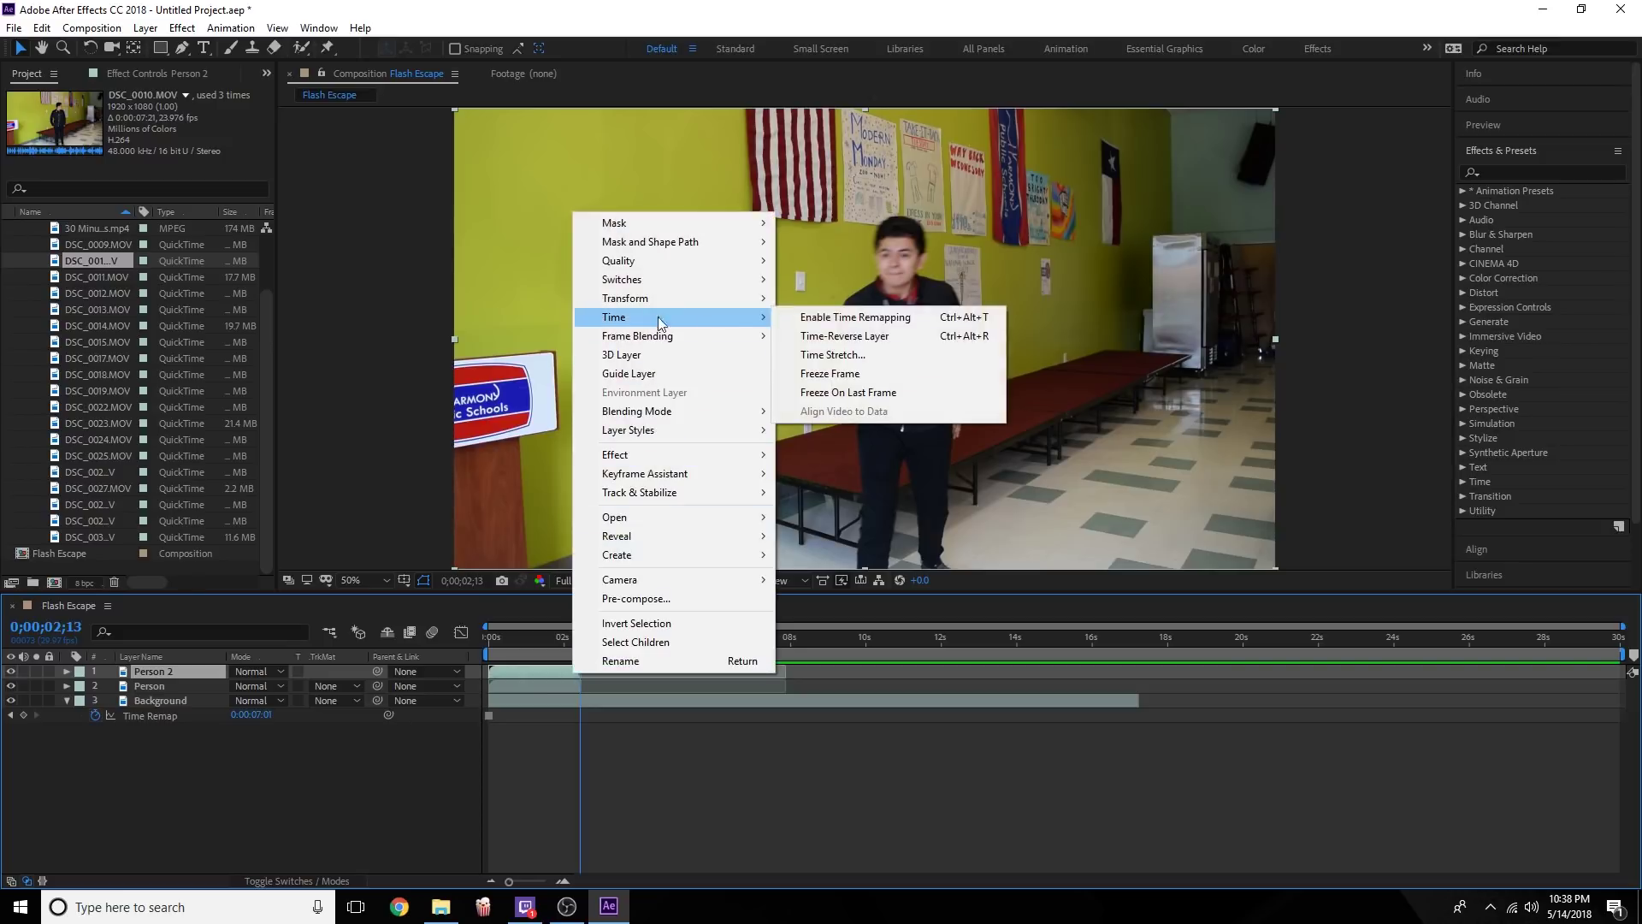
{"action": "left_click", "coordinate": [875, 379]}
Make the frozen Person 2 layer start at 0;00;02;13 and last until about 8 seconds.
{"action": "left_click_drag", "start_coordinate": [581, 673], "coordinate": [788, 674]}
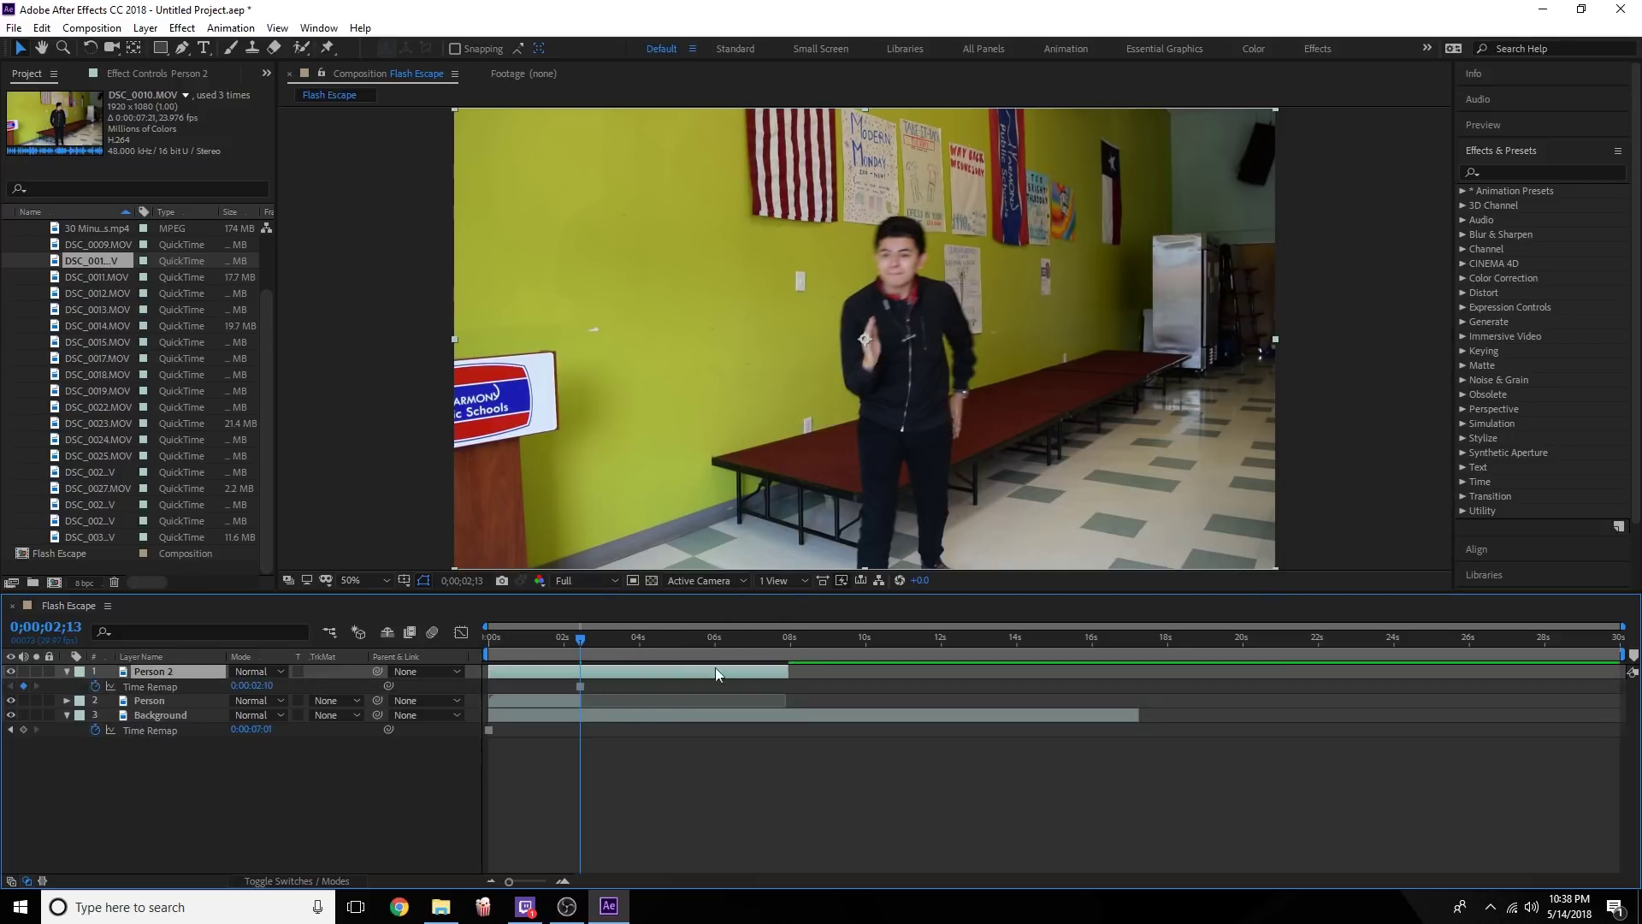
{"action": "left_click_drag", "start_coordinate": [499, 670], "coordinate": [577, 640]}
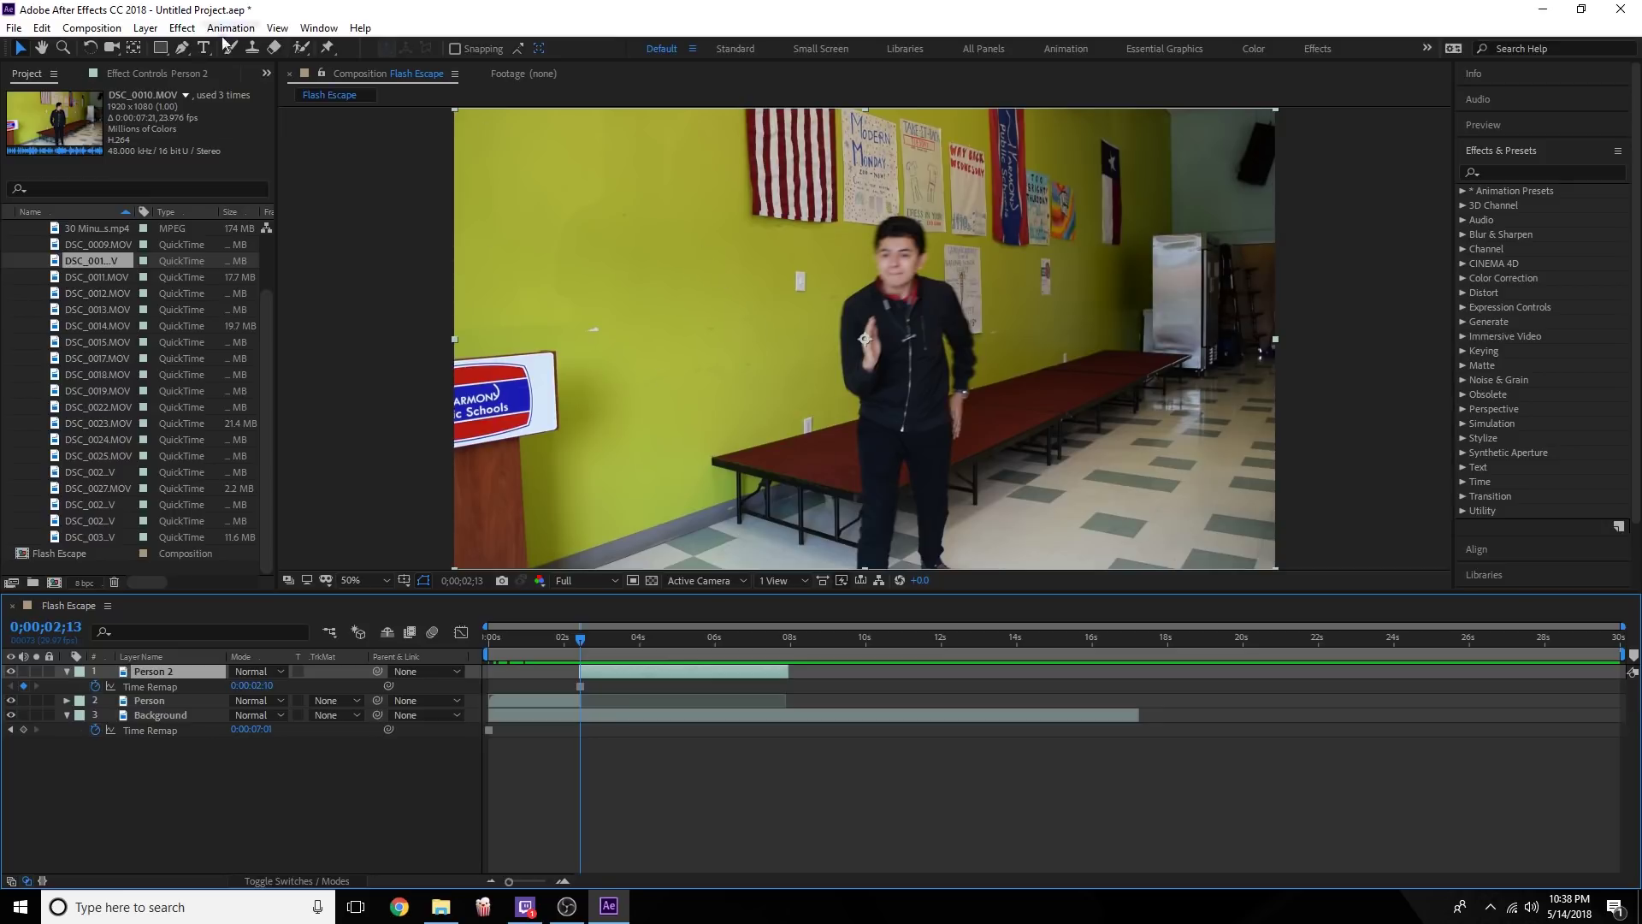
Start a Pen mask on Person 2 at the top of the actor's head, tracing his podium-side shoulder and arm down to the waist.
{"action": "left_click", "coordinate": [183, 48]}
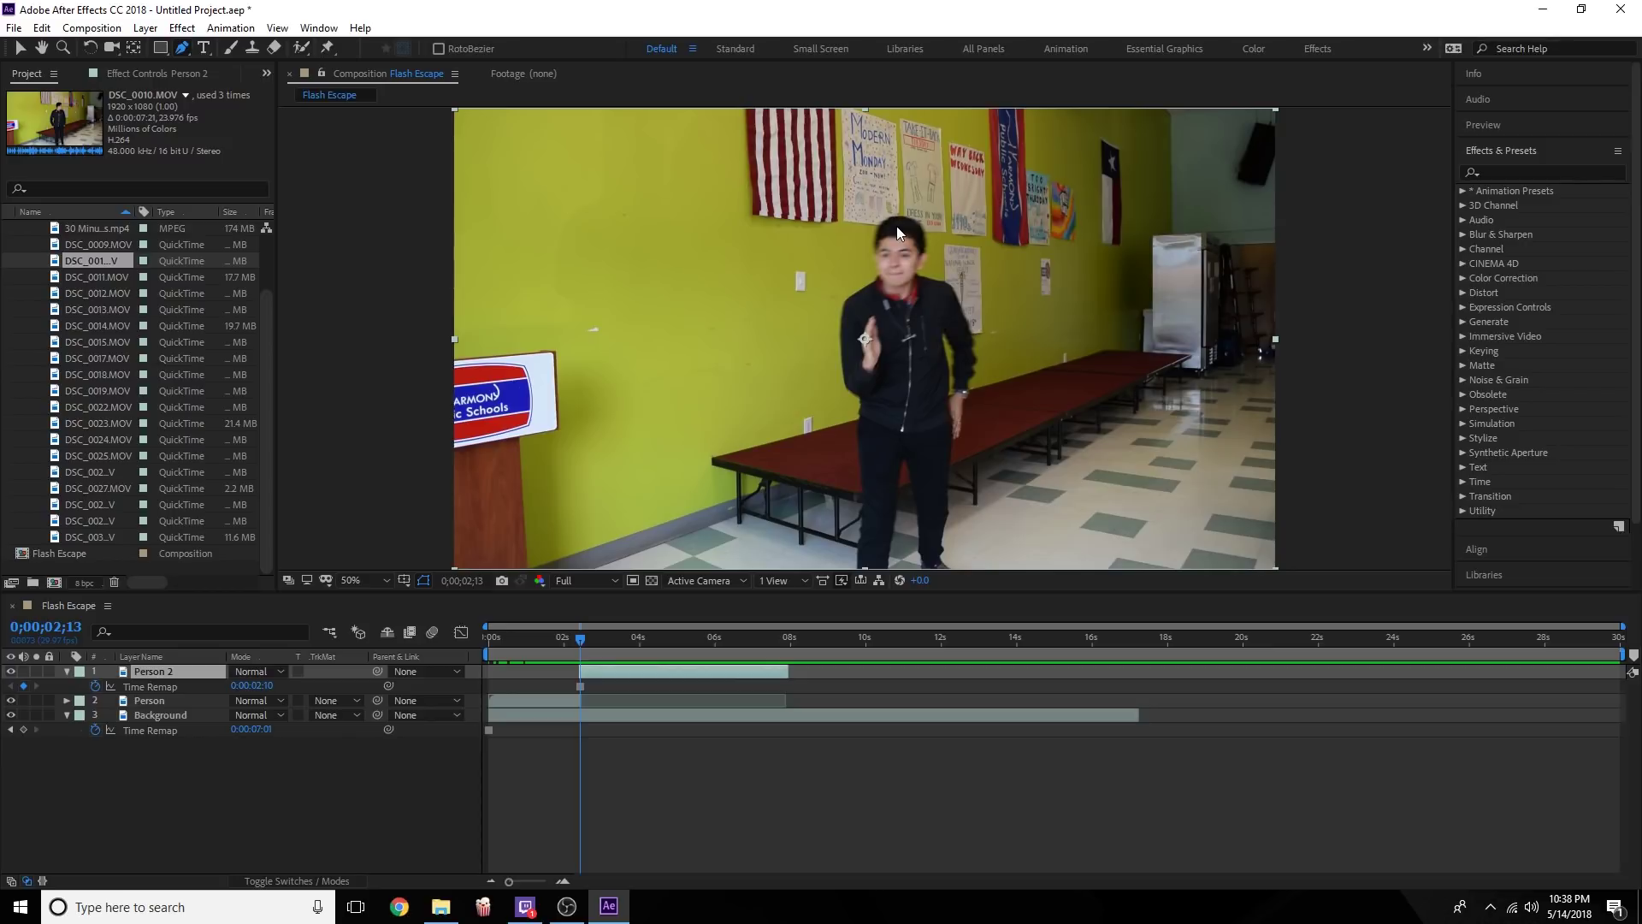
{"action": "key", "text": "slash"}
{"action": "key", "text": "h"}
{"action": "left_click_drag", "start_coordinate": [905, 165], "coordinate": [787, 413]}
{"action": "key", "text": "g"}
{"action": "left_click", "coordinate": [833, 312]}
{"action": "left_click", "coordinate": [787, 431]}
{"action": "left_click", "coordinate": [747, 463]}
{"action": "left_click", "coordinate": [718, 489]}
{"action": "left_click_drag", "start_coordinate": [725, 519], "coordinate": [768, 367]}
{"action": "left_click_drag", "start_coordinate": [756, 432], "coordinate": [800, 549]}
{"action": "left_click", "coordinate": [768, 506]}
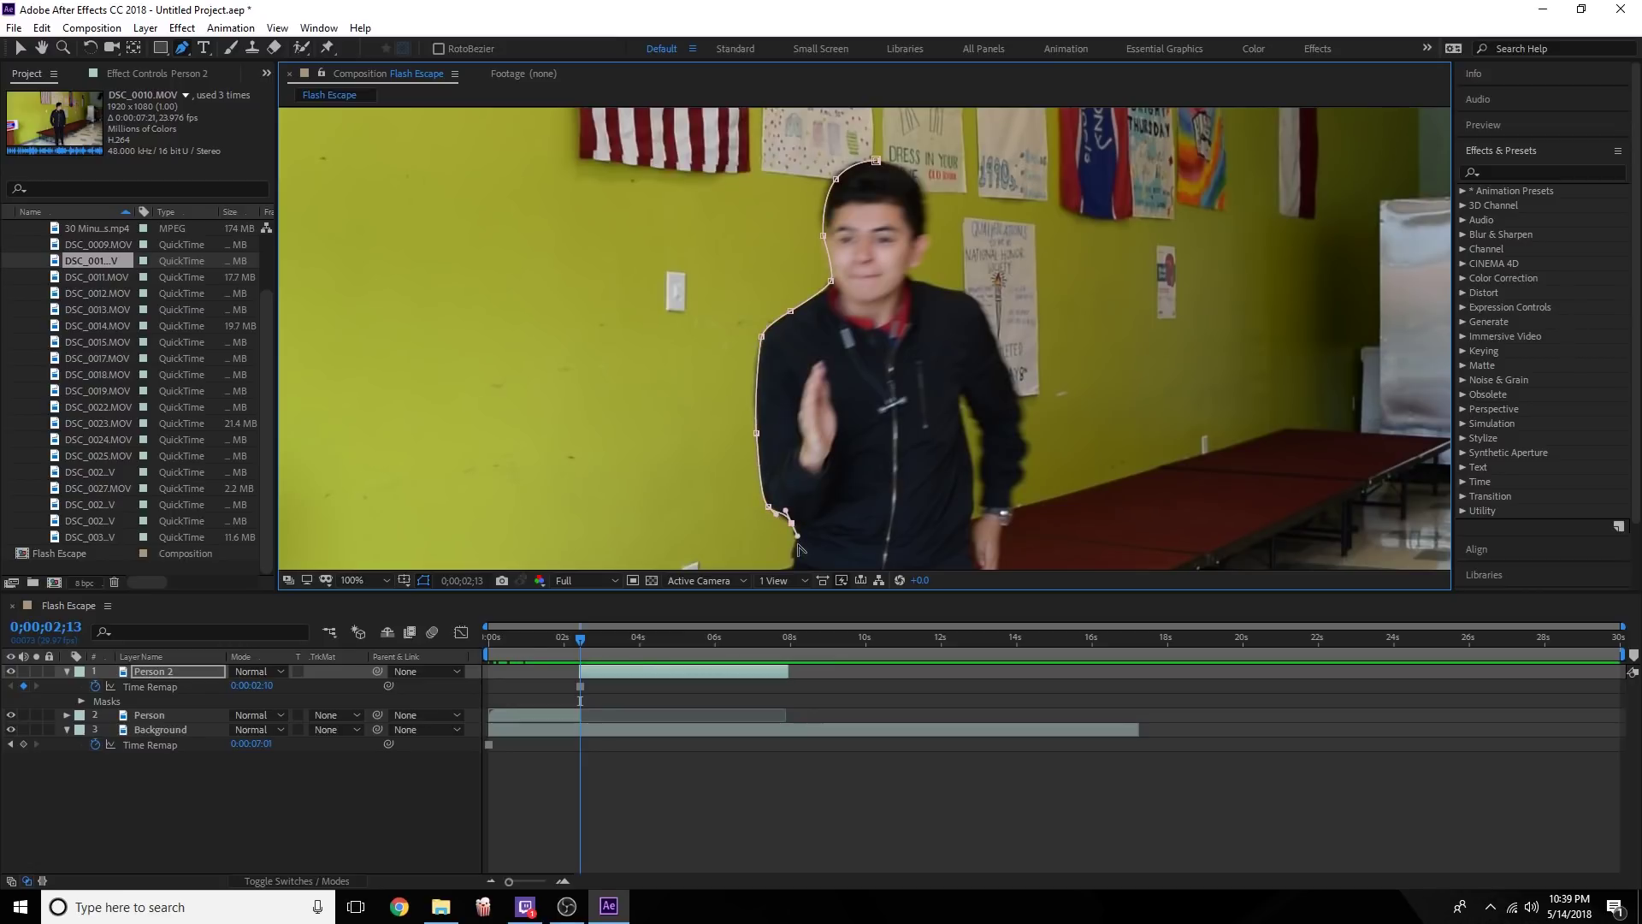
Continue the Person 2 mask down the podium-side leg, across its lower end and up the inner edge to the crotch.
{"action": "scroll", "coordinate": [796, 537], "scroll_direction": "down", "scroll_amount": 10}
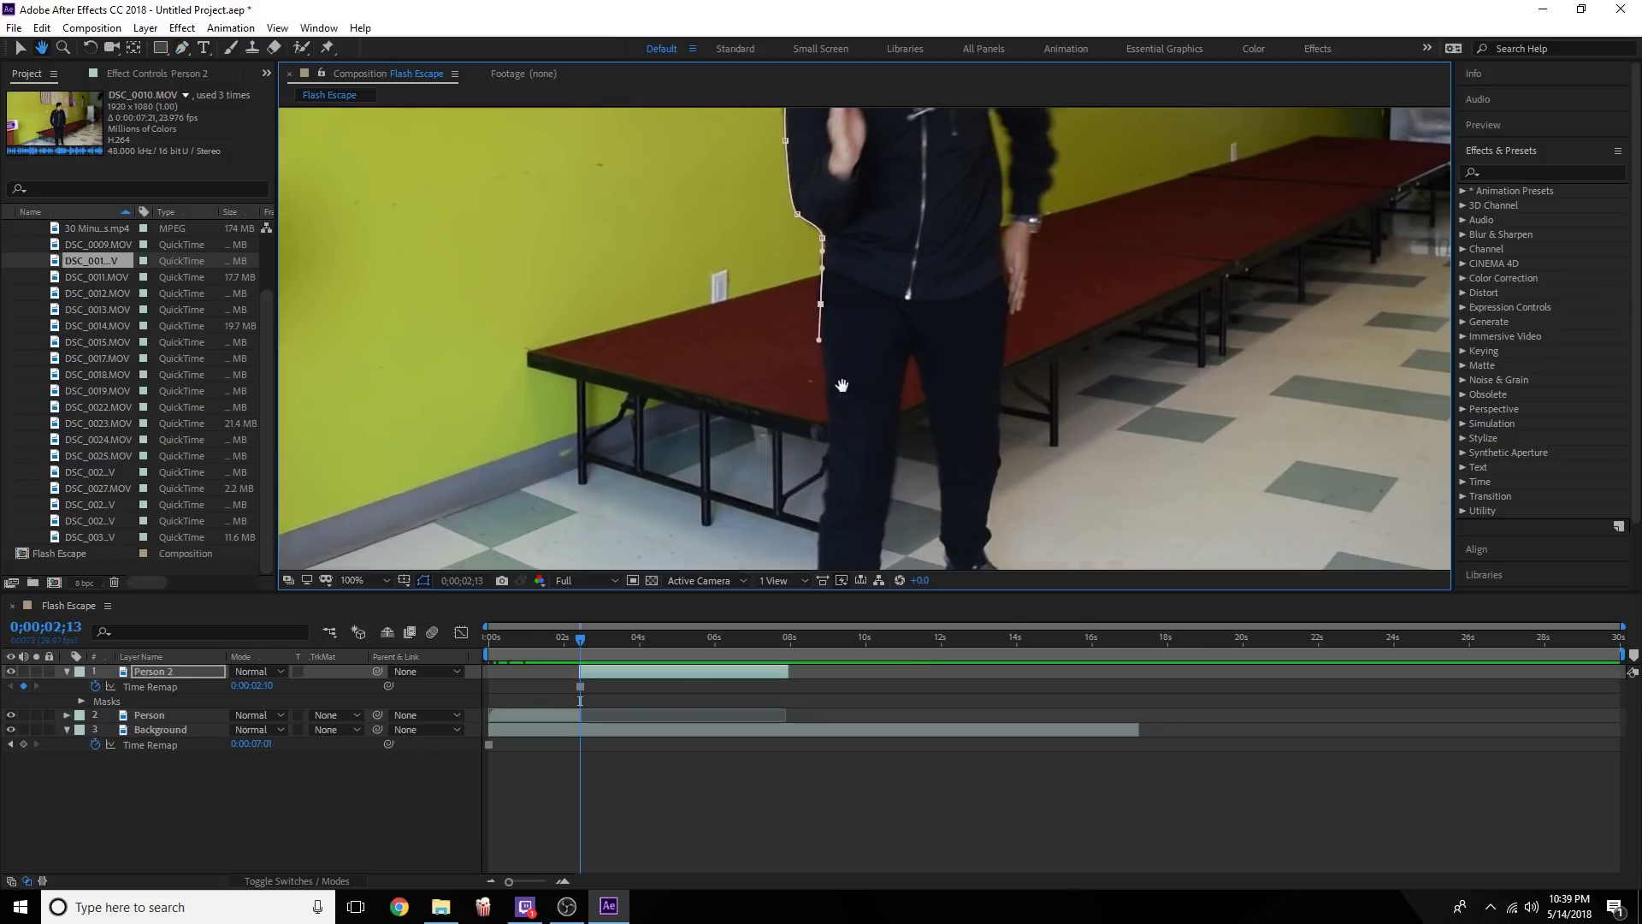
{"action": "left_click", "coordinate": [822, 452]}
{"action": "left_click", "coordinate": [882, 452]}
{"action": "left_click", "coordinate": [888, 402]}
{"action": "left_click", "coordinate": [899, 338]}
{"action": "left_click", "coordinate": [903, 272]}
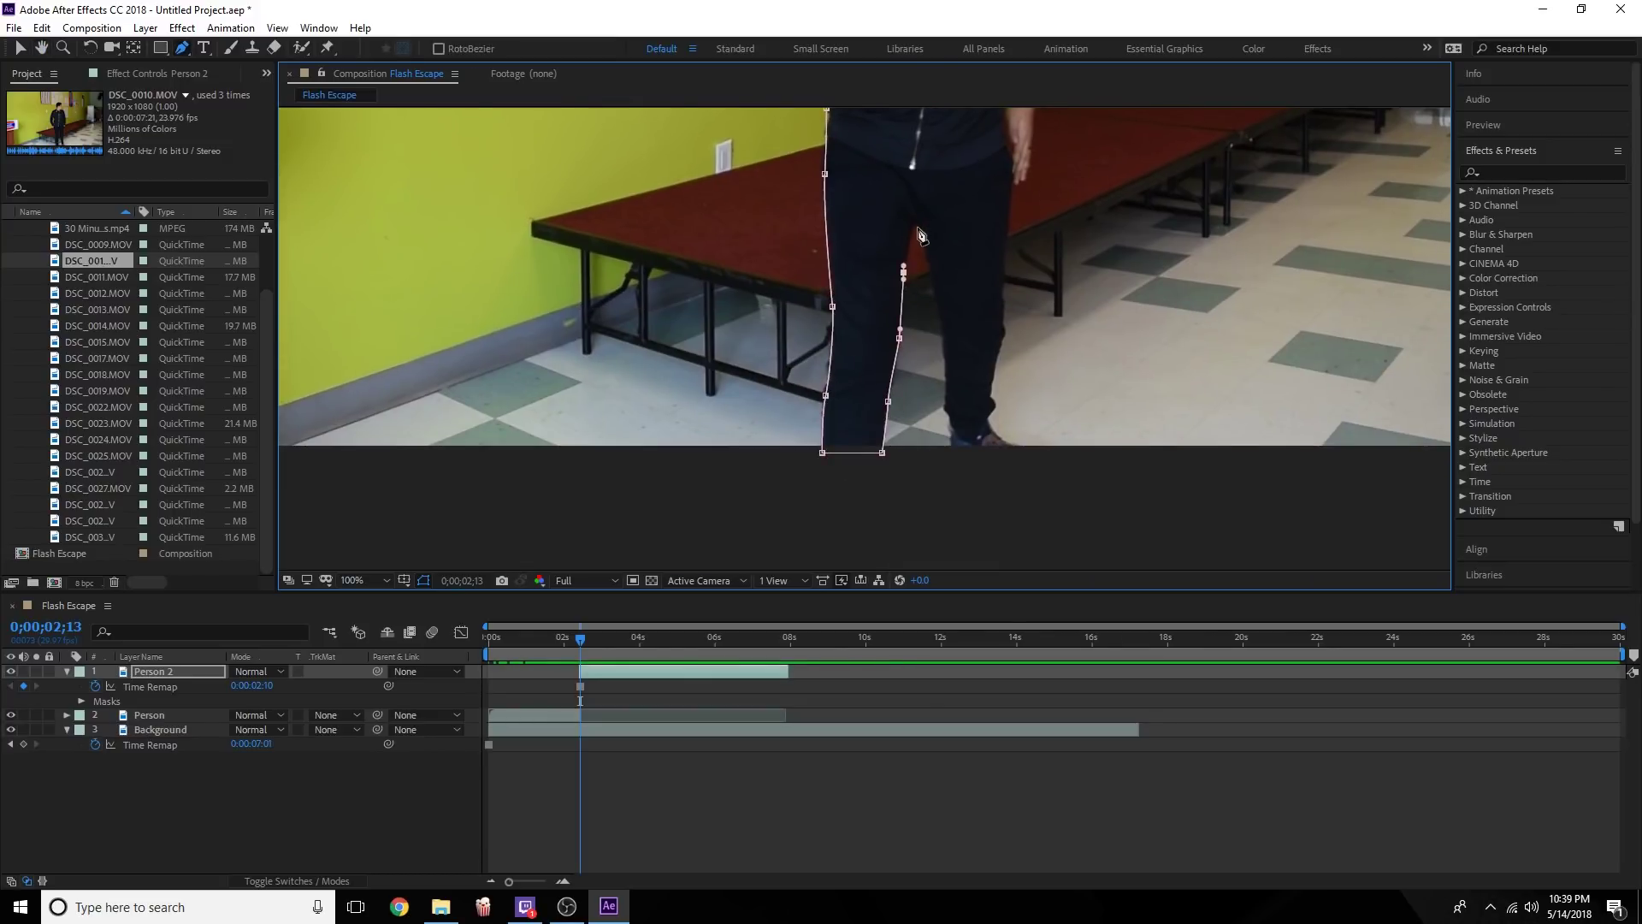
{"action": "left_click", "coordinate": [915, 224]}
Extend the Person 2 mask down the inner edge of the other leg and around the underside of the shoe.
{"action": "left_click_drag", "start_coordinate": [915, 224], "coordinate": [854, 202]}
{"action": "left_click", "coordinate": [877, 288]}
{"action": "left_click_drag", "start_coordinate": [885, 366], "coordinate": [883, 380]}
{"action": "left_click", "coordinate": [892, 413]}
{"action": "left_click", "coordinate": [905, 439]}
{"action": "left_click", "coordinate": [953, 432]}
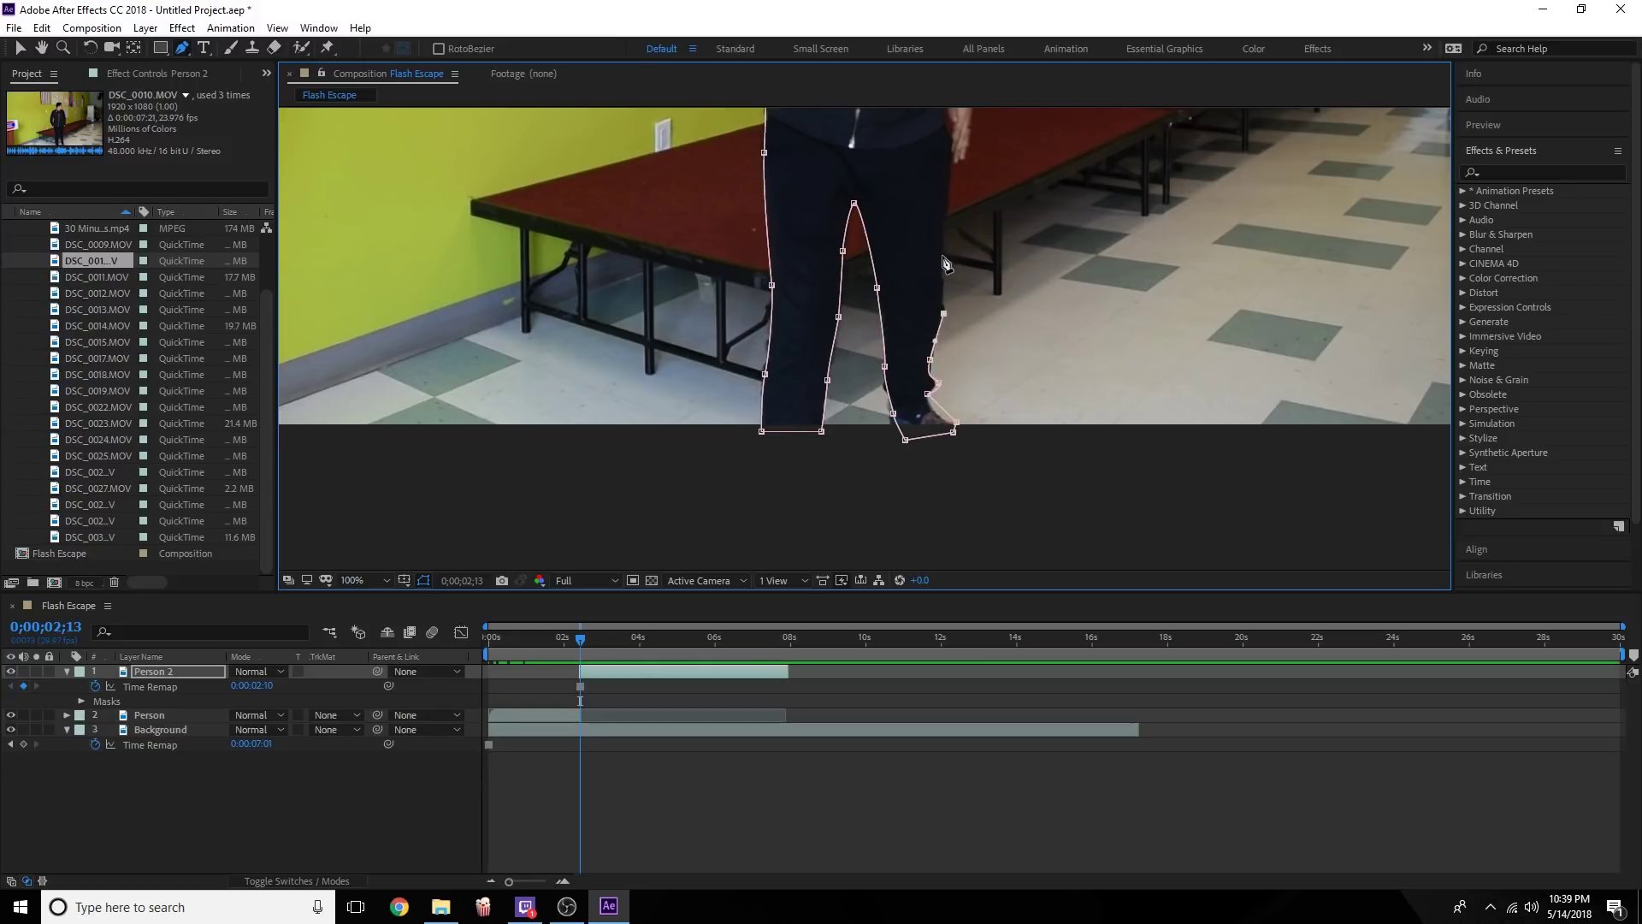
Trace the Person 2 mask up the outer edge of that leg and around the actor's lowered hand and forearm.
{"action": "left_click_drag", "start_coordinate": [949, 267], "coordinate": [890, 417]}
{"action": "left_click", "coordinate": [871, 509]}
{"action": "left_click", "coordinate": [885, 462]}
{"action": "left_click", "coordinate": [884, 394]}
{"action": "left_click", "coordinate": [892, 315]}
{"action": "left_click", "coordinate": [914, 268]}
{"action": "left_click", "coordinate": [920, 234]}
{"action": "left_click", "coordinate": [928, 191]}
Finish the Person 2 mask along the upper arm, shoulder, neck and head, and close it at the starting point.
{"action": "left_click_drag", "start_coordinate": [941, 179], "coordinate": [872, 427]}
{"action": "left_click", "coordinate": [869, 386]}
{"action": "left_click", "coordinate": [868, 344]}
{"action": "left_click", "coordinate": [833, 266]}
{"action": "left_click", "coordinate": [785, 237]}
{"action": "left_click", "coordinate": [756, 225]}
{"action": "left_click", "coordinate": [772, 210]}
{"action": "left_click", "coordinate": [772, 175]}
{"action": "left_click", "coordinate": [764, 134]}
{"action": "left_click", "coordinate": [727, 116]}
{"action": "left_click_drag", "start_coordinate": [727, 116], "coordinate": [737, 81]}
{"action": "key", "text": "comma"}
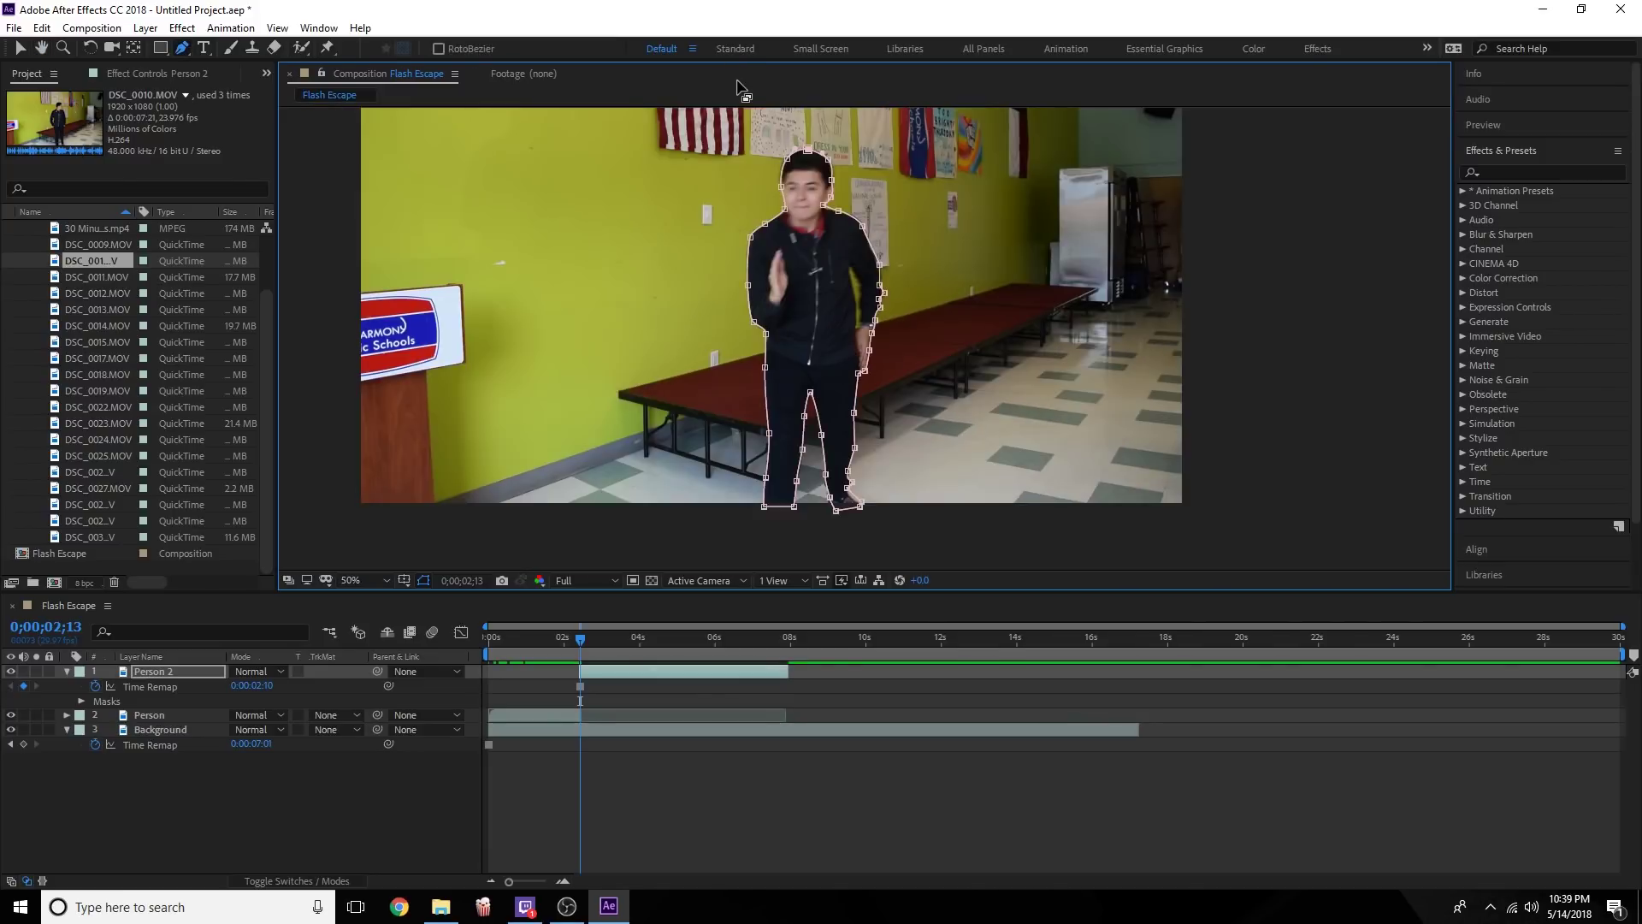
Inspect the masked Person 2 cut-out on its own by temporarily hiding the Background and Person layers.
{"action": "left_click", "coordinate": [19, 49]}
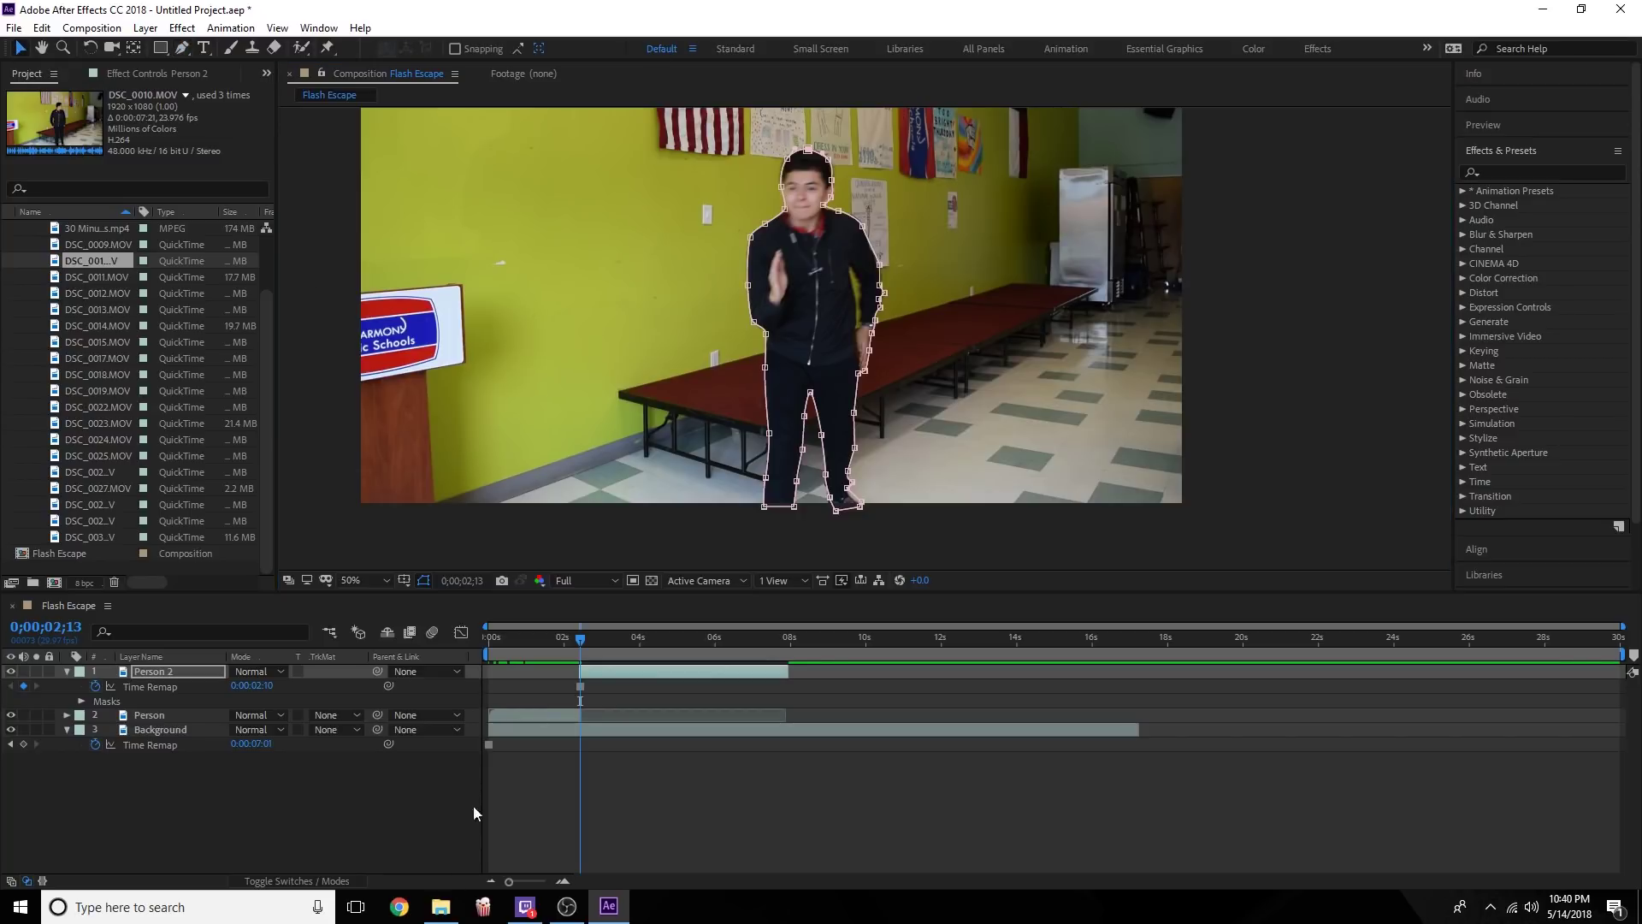
{"action": "left_click", "coordinate": [11, 729]}
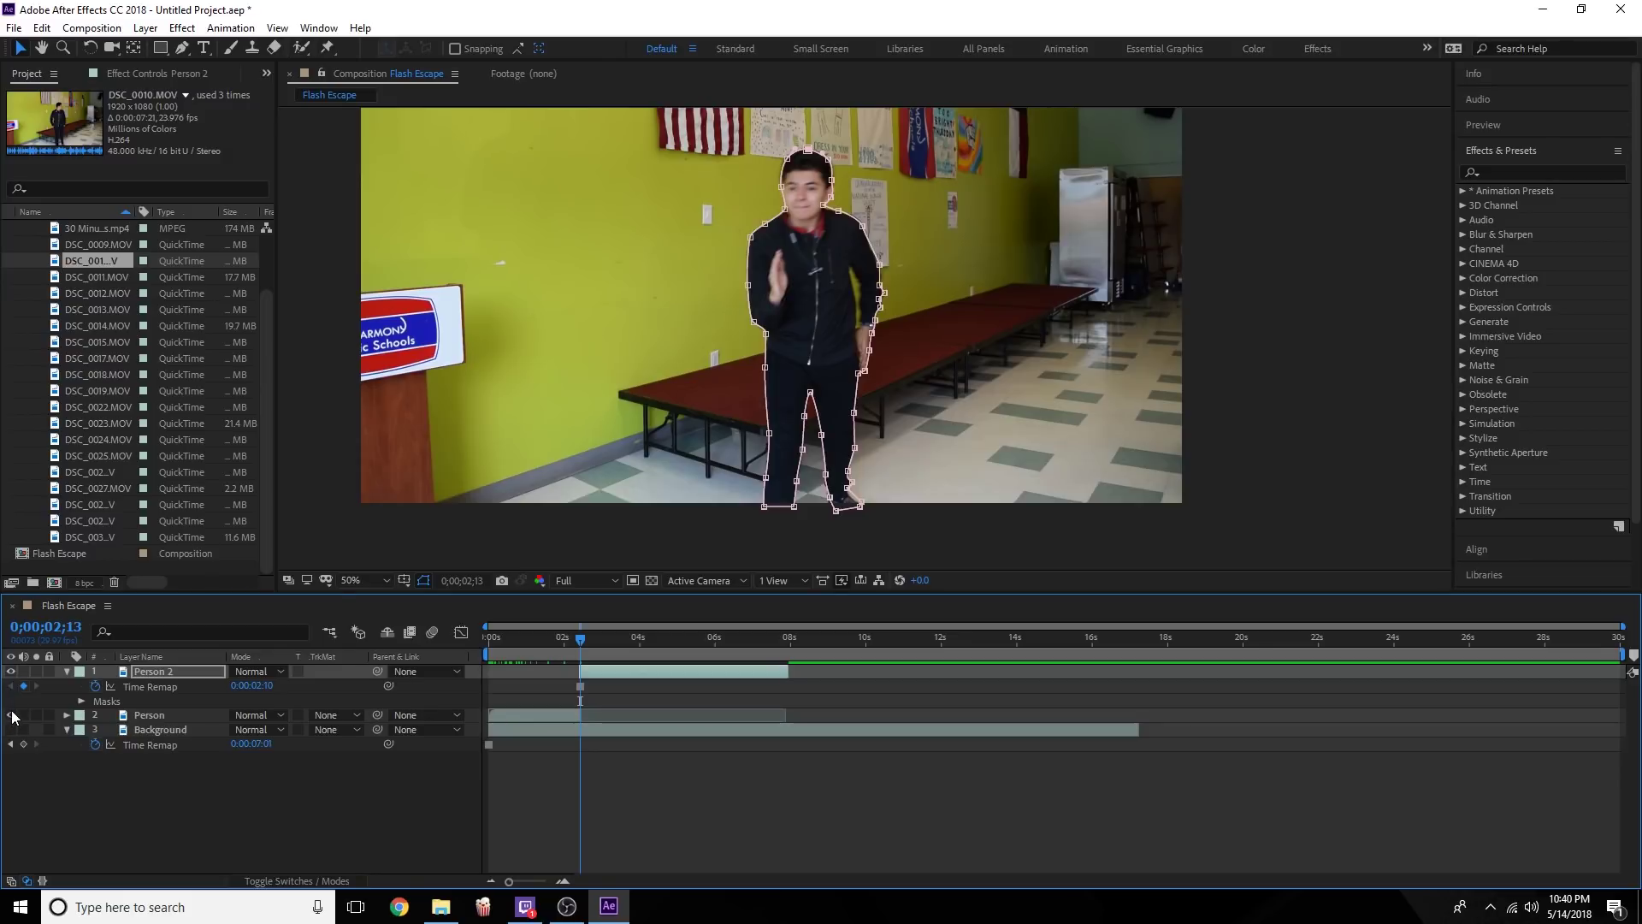
{"action": "left_click", "coordinate": [11, 715]}
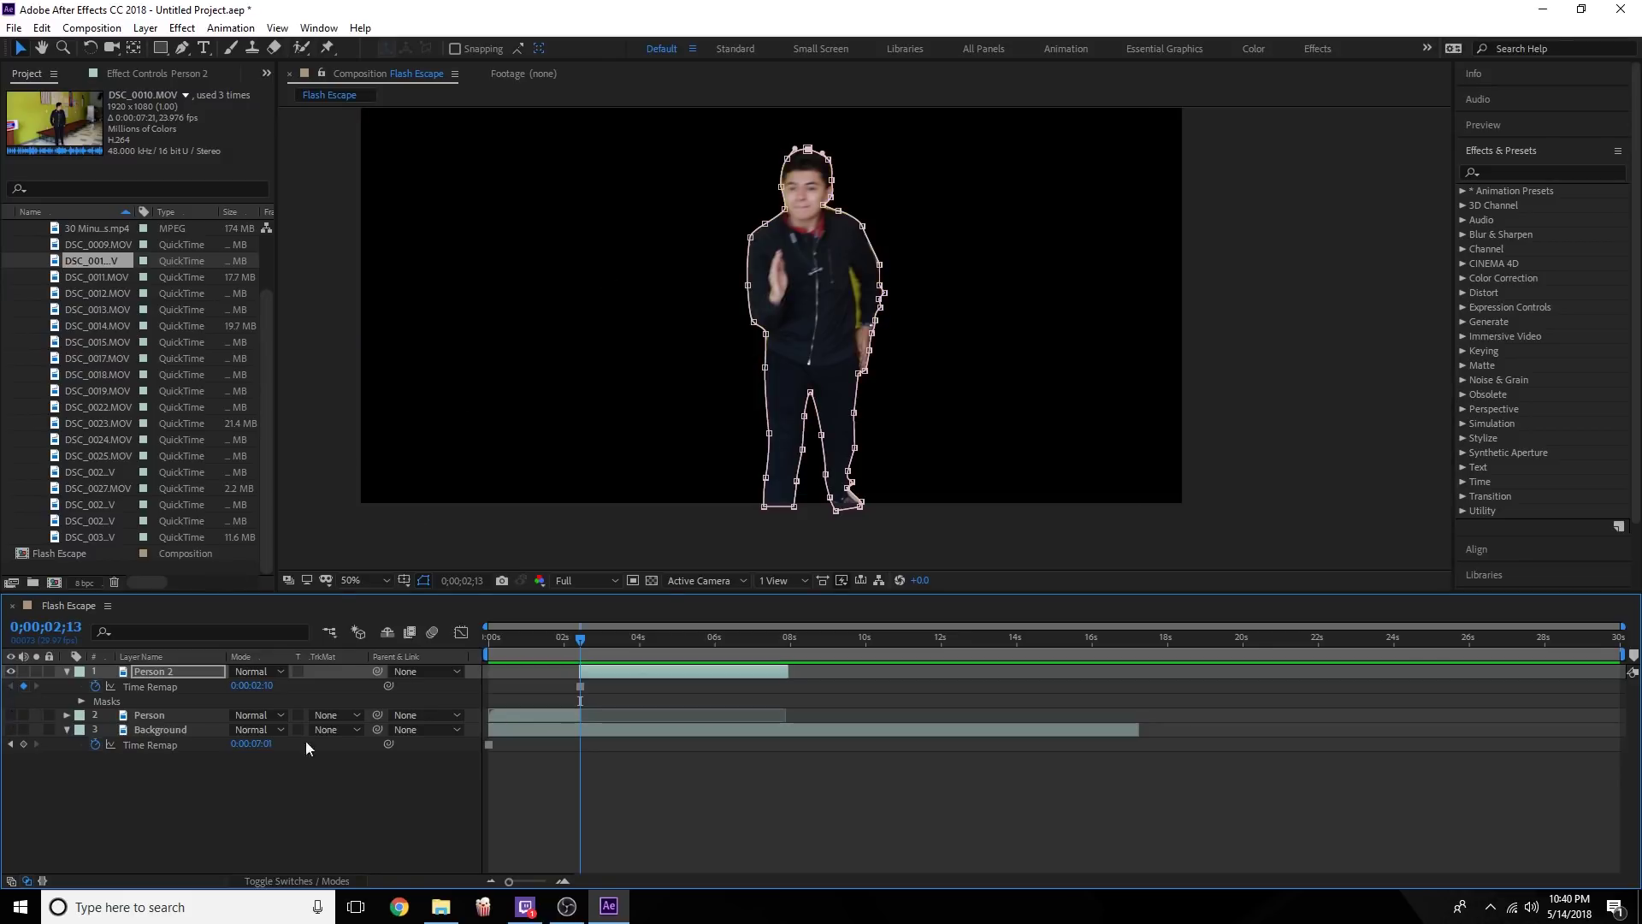
{"action": "left_click", "coordinate": [332, 808]}
{"action": "left_click_drag", "start_coordinate": [582, 640], "coordinate": [534, 619]}
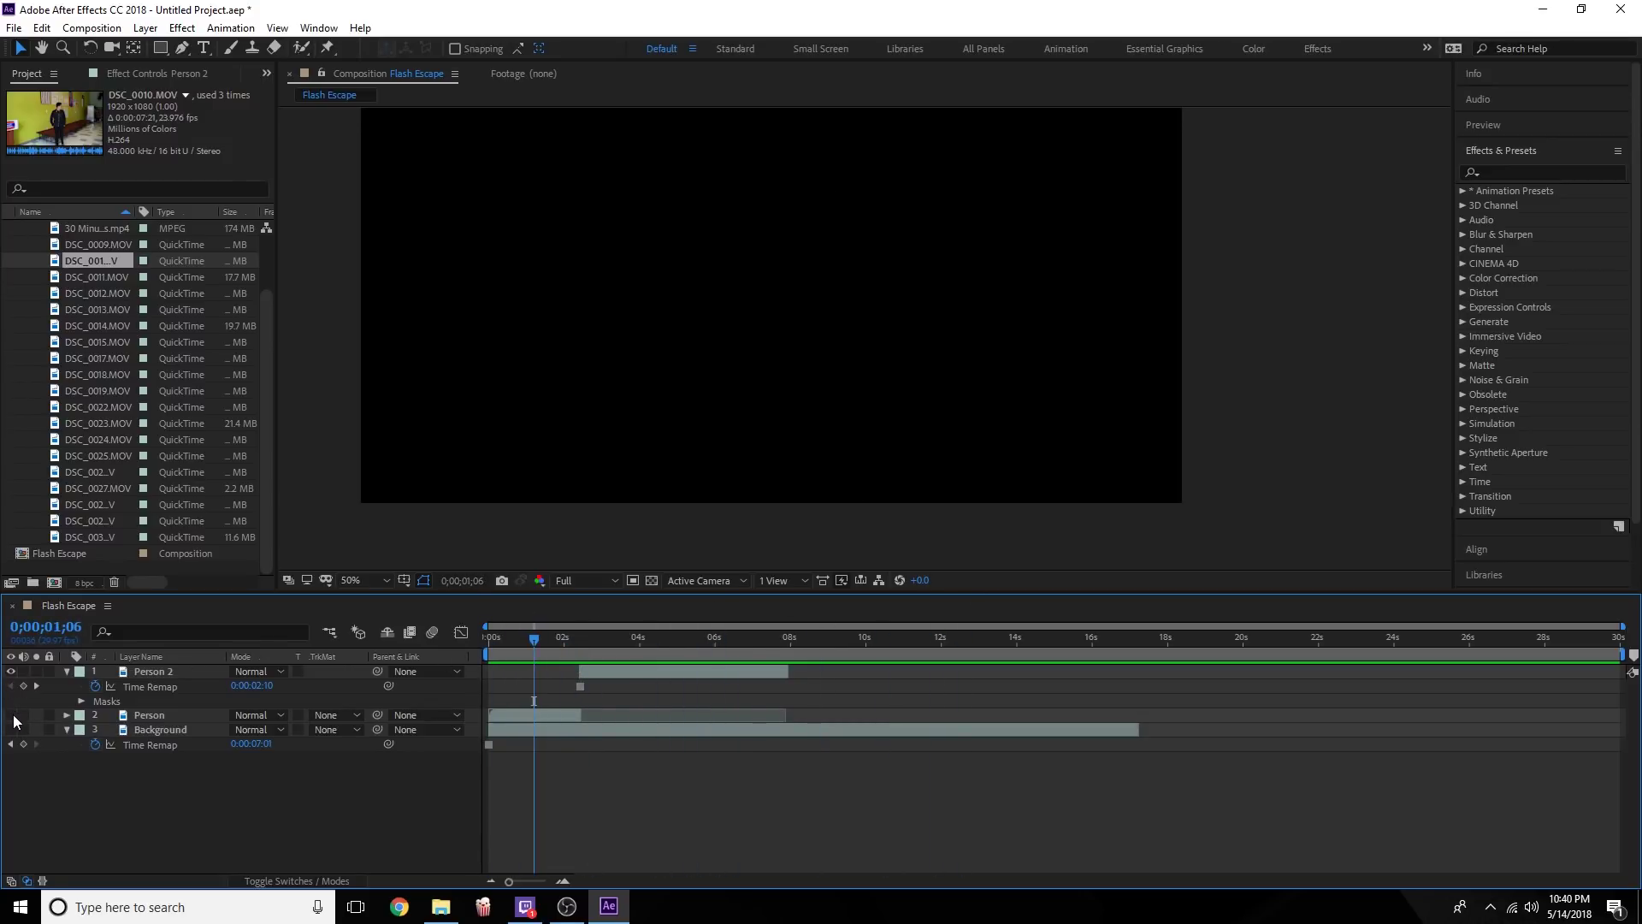
{"action": "left_click", "coordinate": [11, 714]}
{"action": "left_click", "coordinate": [12, 729]}
Preview the opening of the composition and scrub to about 0;00;02;05, just before the frozen Person 2 layer begins.
{"action": "left_click_drag", "start_coordinate": [530, 639], "coordinate": [501, 694]}
{"action": "key", "text": "space"}
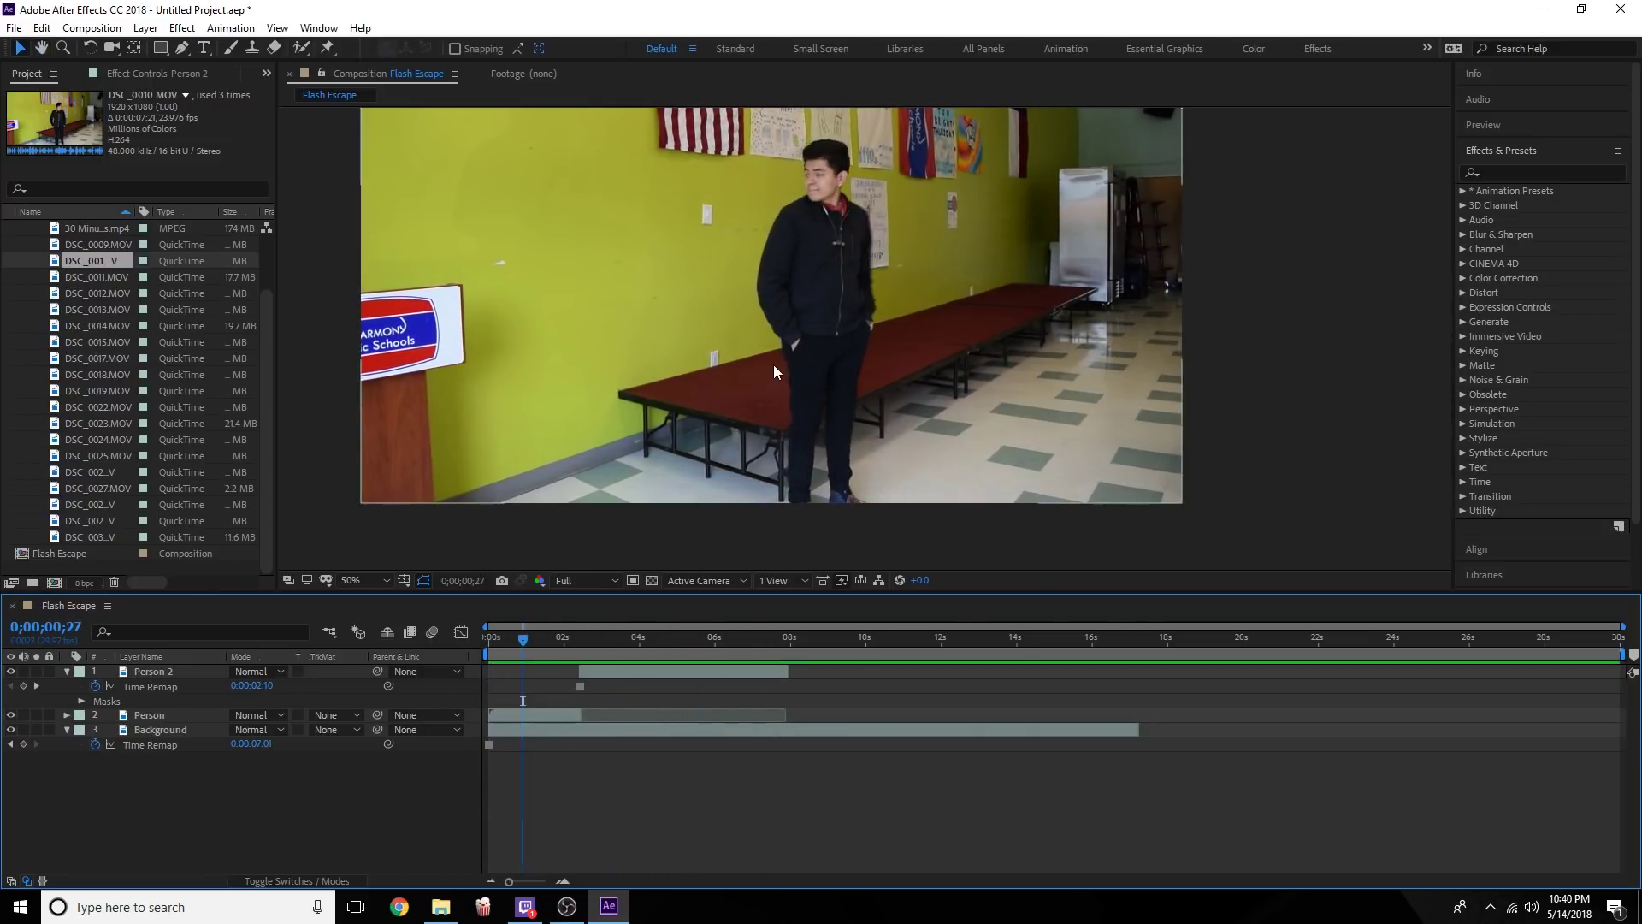
{"action": "key", "text": "h"}
{"action": "left_click_drag", "start_coordinate": [974, 279], "coordinate": [1073, 375]}
{"action": "key", "text": "v"}
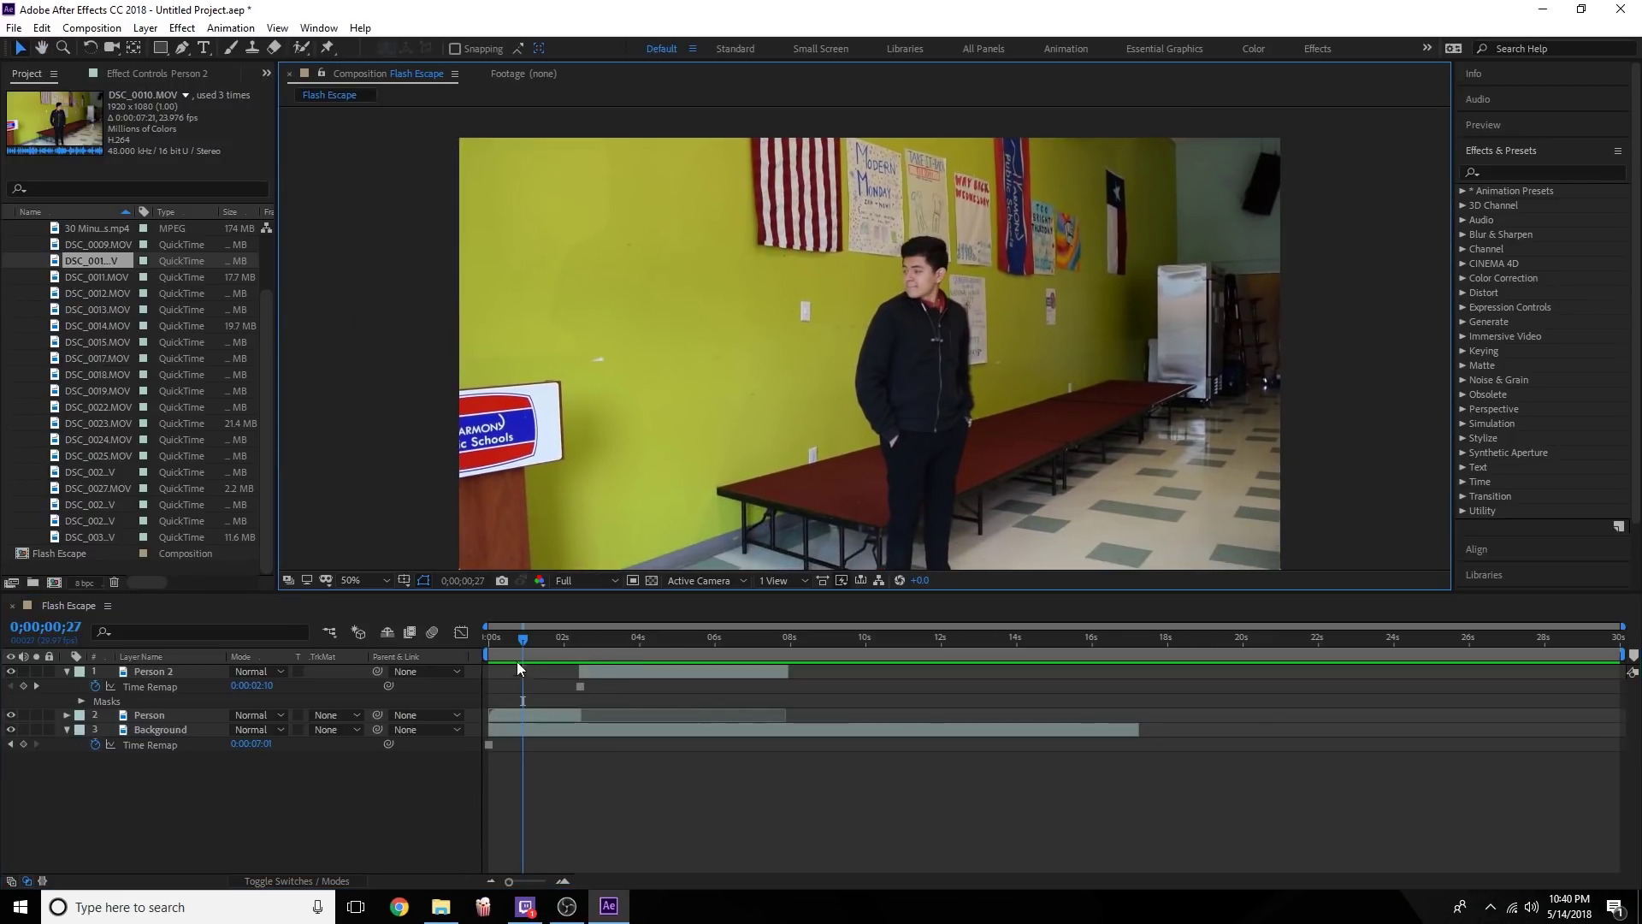
{"action": "left_click_drag", "start_coordinate": [527, 641], "coordinate": [572, 633]}
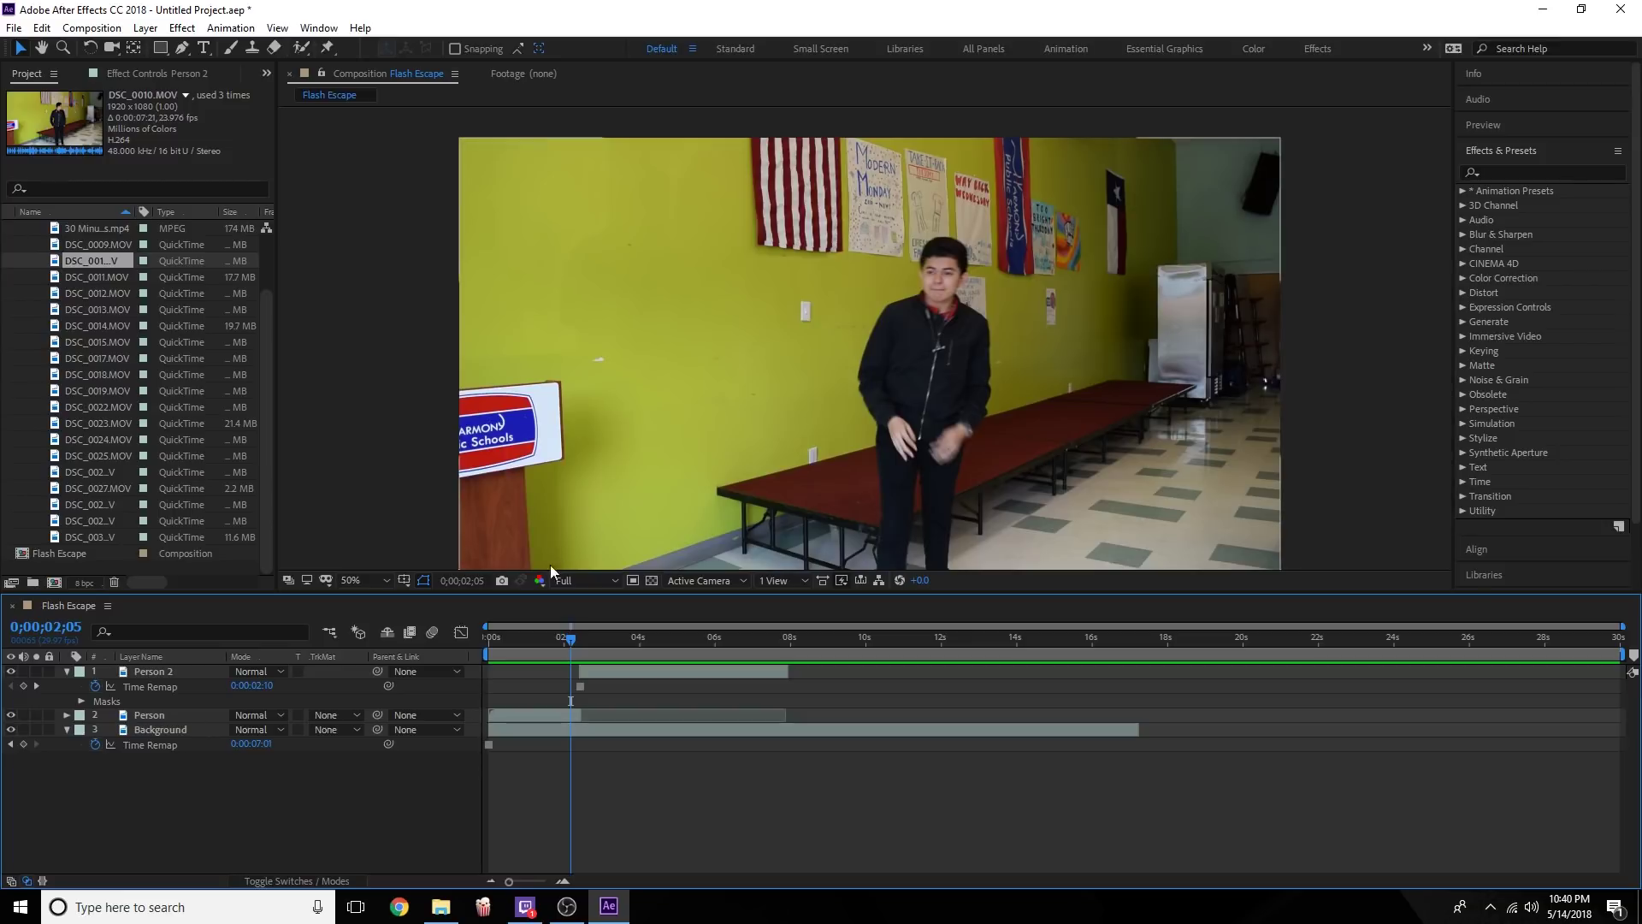
Look through the clips in the Effects folder and preview the footagecrate-yellowlightningexitframe1.mov footage.
{"action": "scroll", "coordinate": [69, 394], "scroll_direction": "up", "scroll_amount": 2}
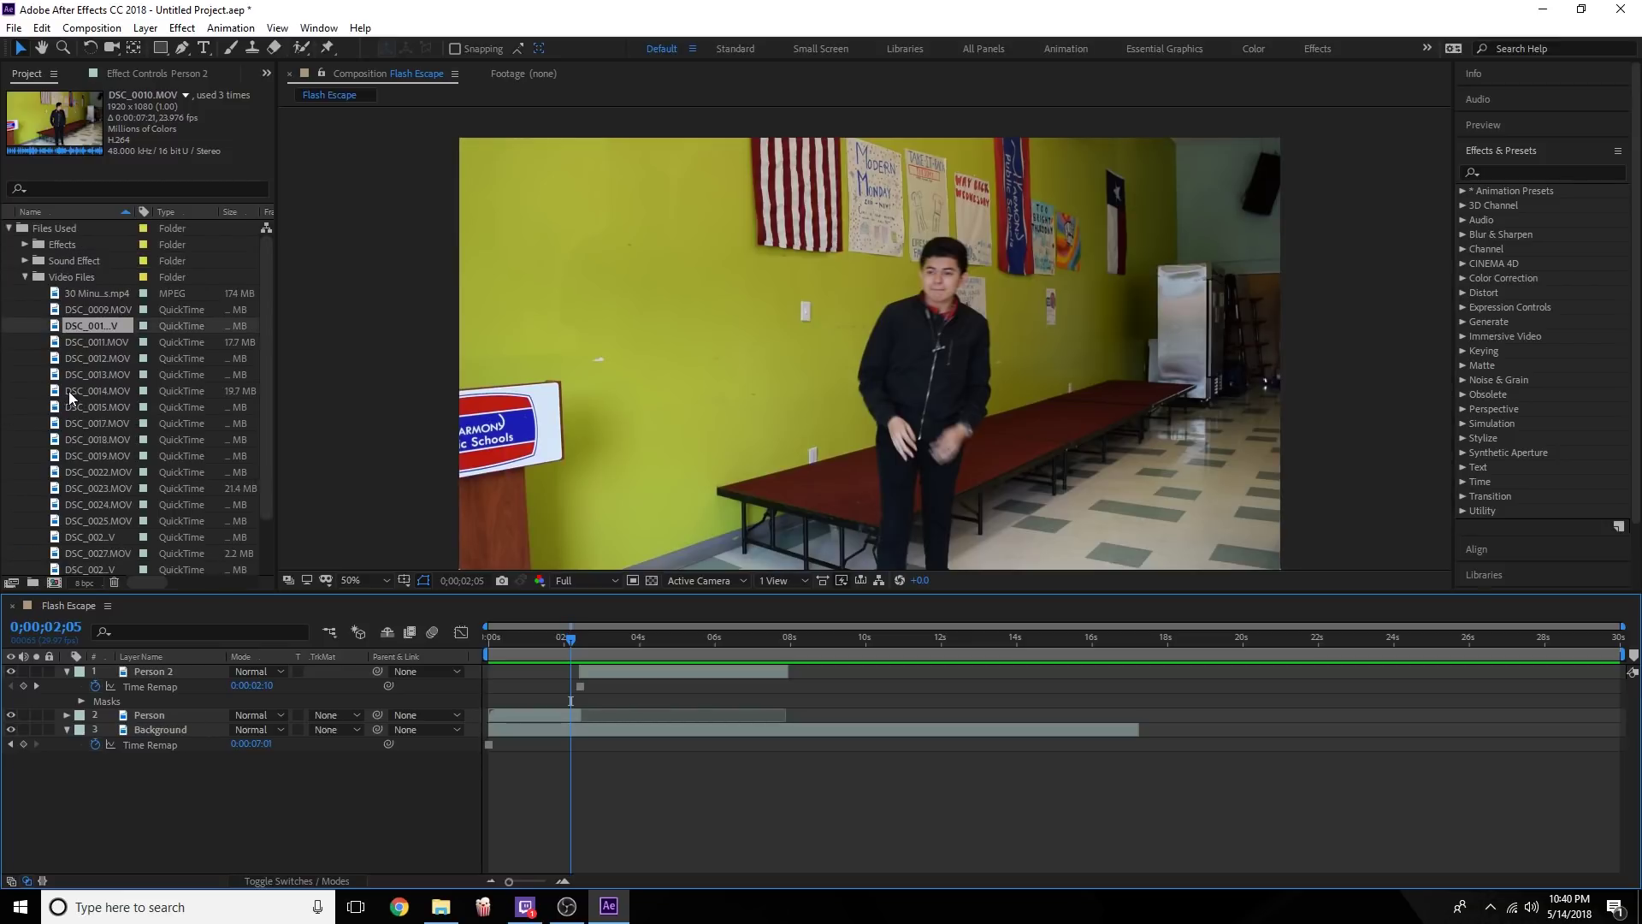
{"action": "left_click", "coordinate": [25, 277]}
{"action": "left_click", "coordinate": [25, 245]}
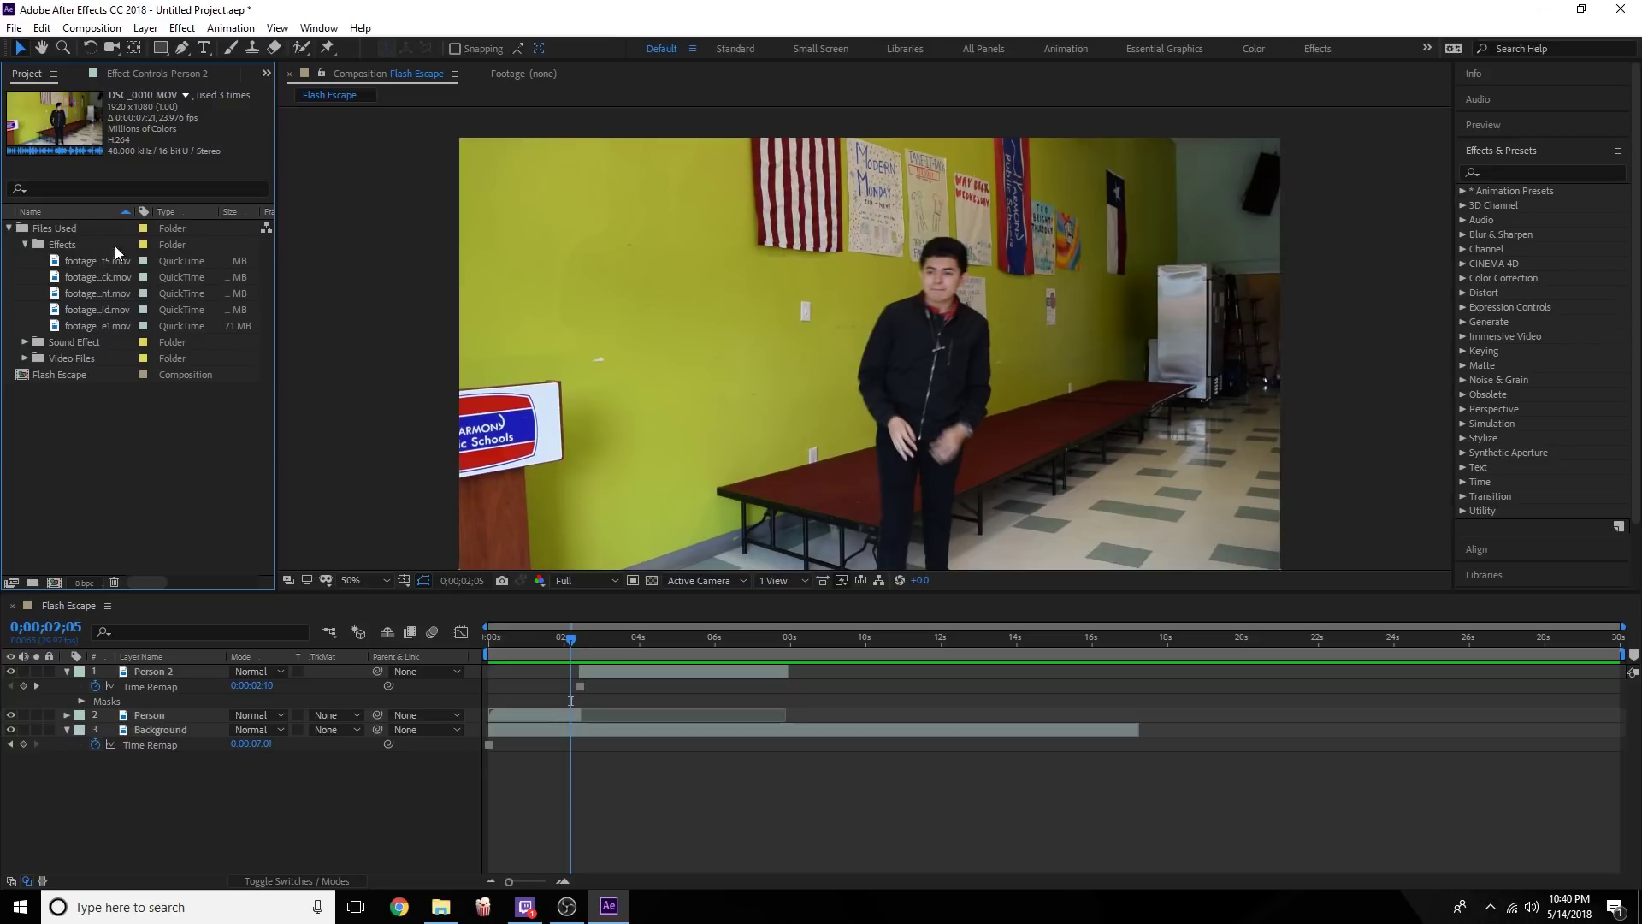
{"action": "left_click", "coordinate": [54, 261]}
{"action": "left_click", "coordinate": [55, 278]}
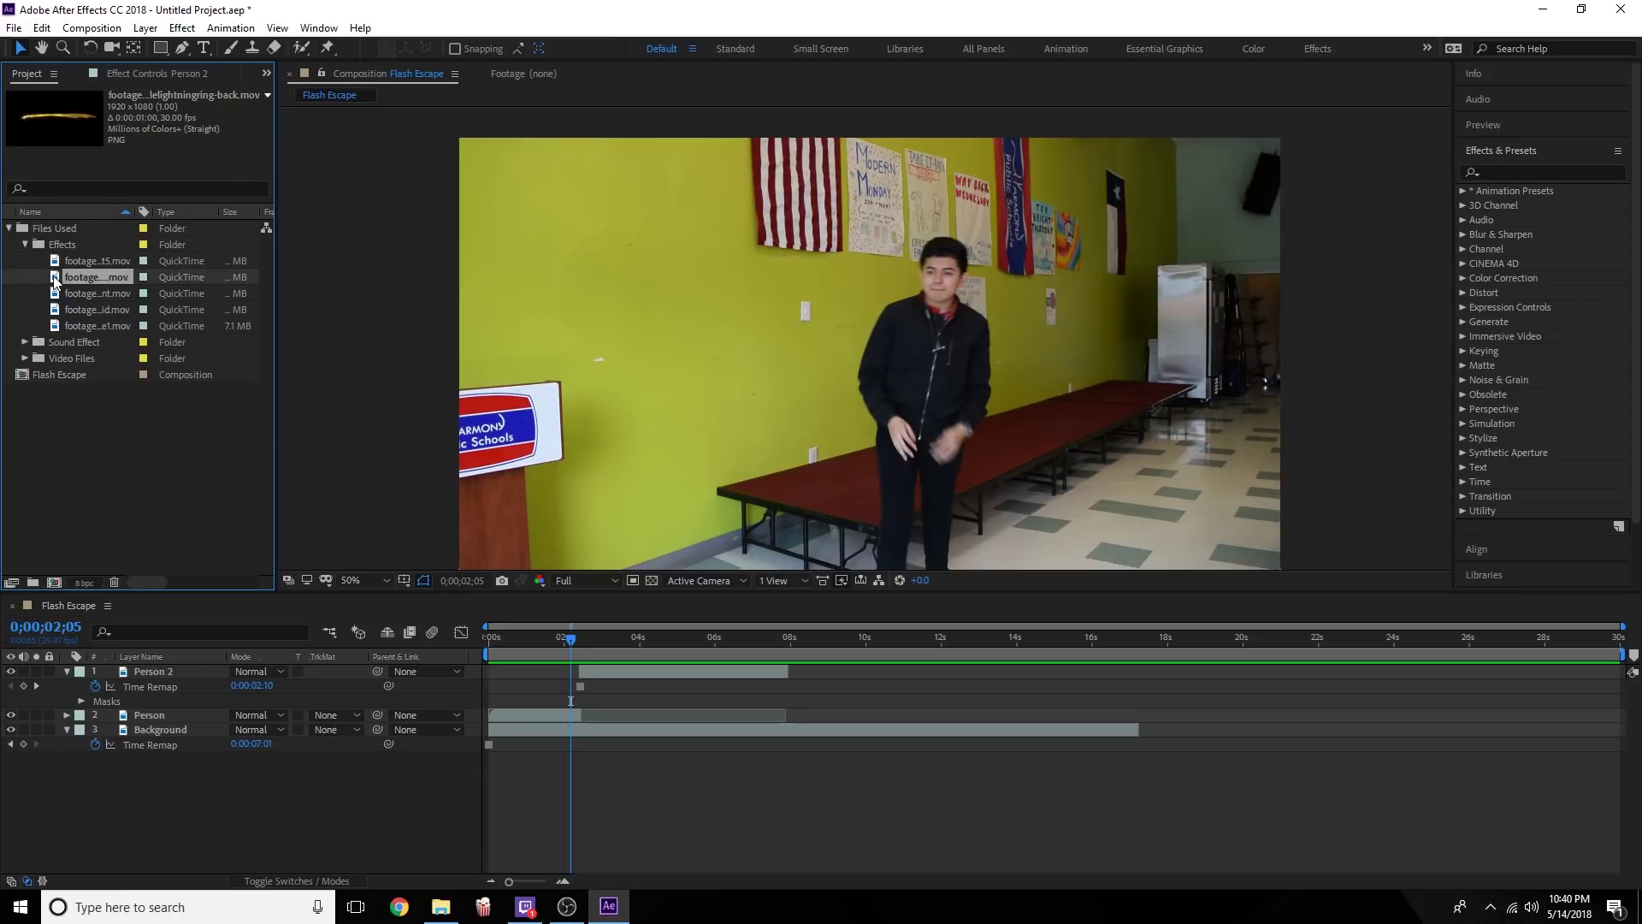
{"action": "left_click", "coordinate": [53, 311]}
{"action": "double_click", "coordinate": [56, 324]}
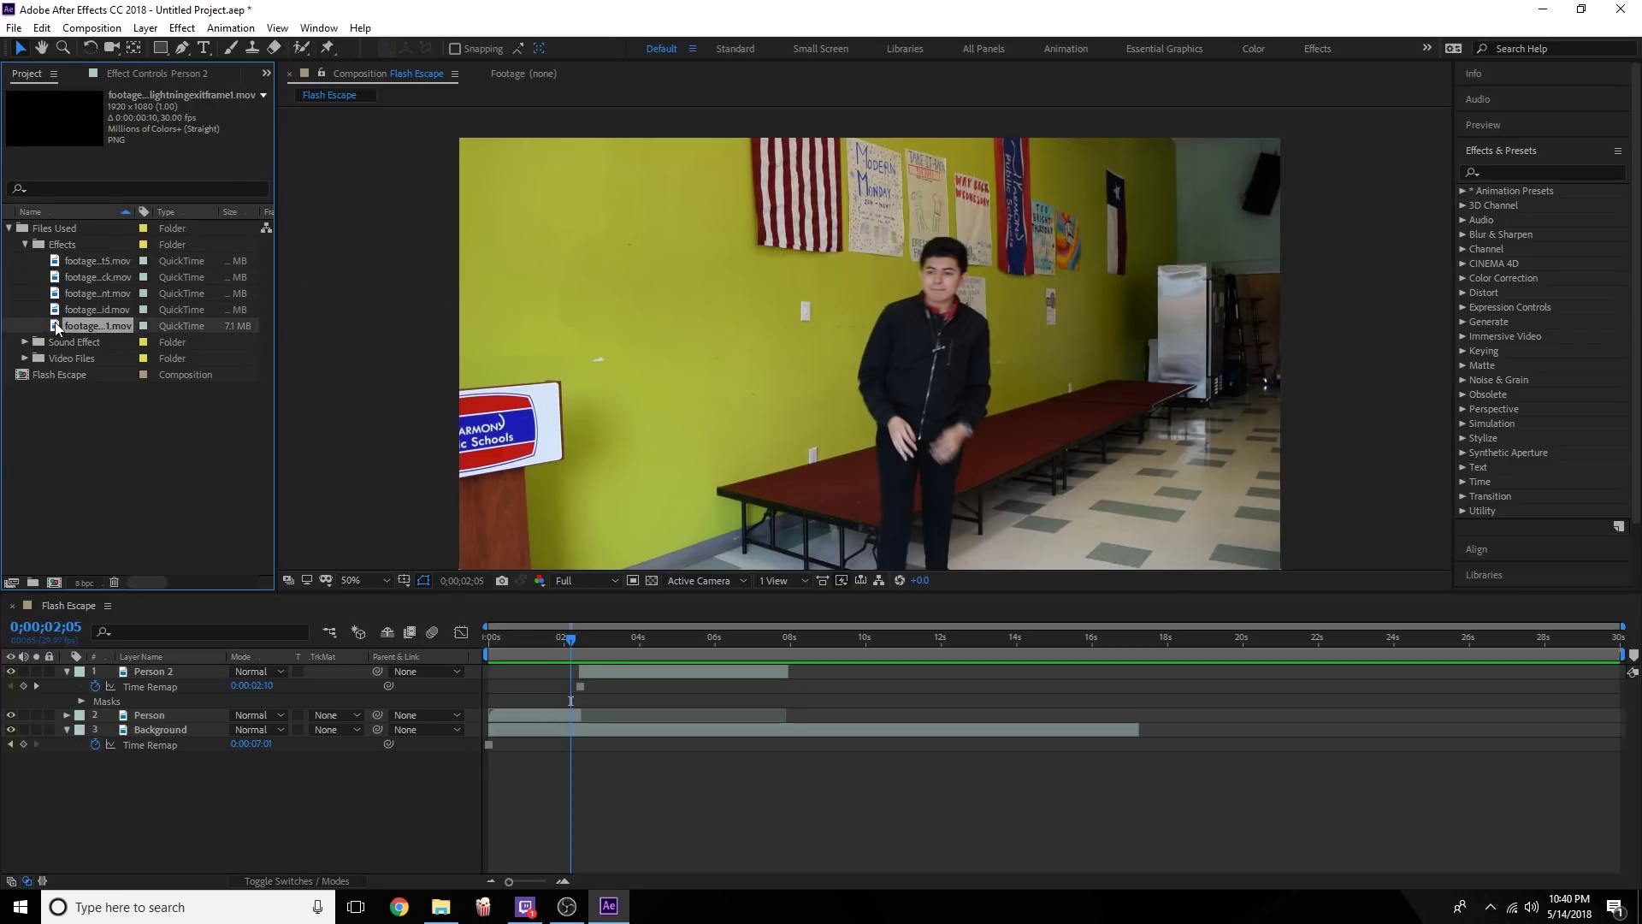
{"action": "key", "text": "space"}
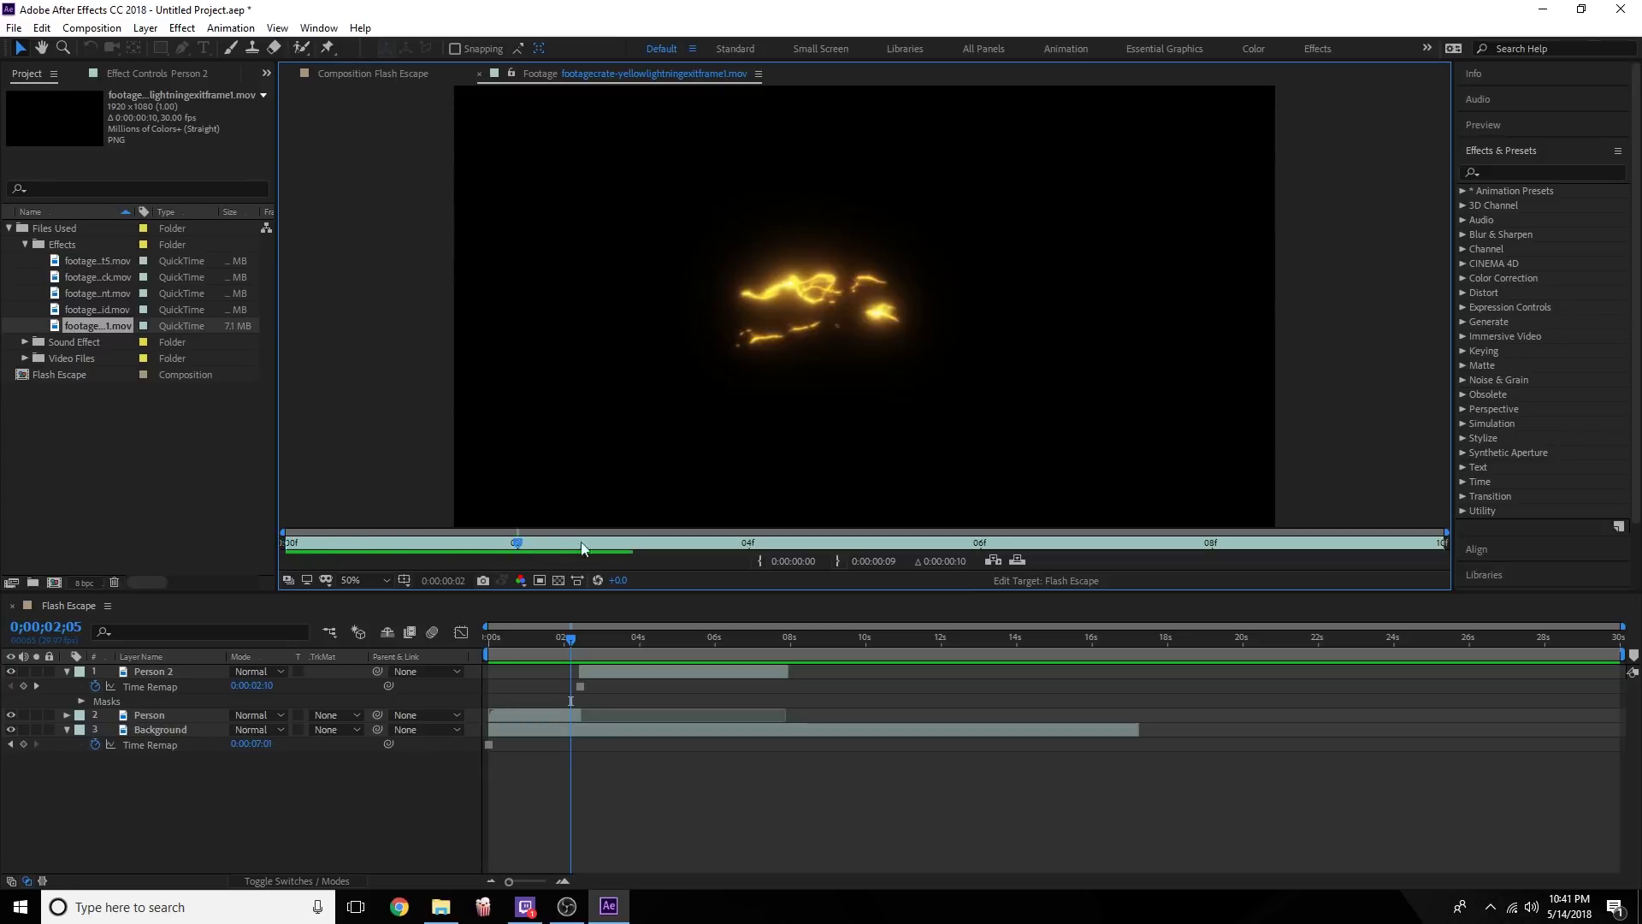
Add footagecrate-yellowlightningexitframe1.mov as the topmost layer and align its start with Person 2 at about 0;00;02;13.
{"action": "left_click_drag", "start_coordinate": [58, 324], "coordinate": [144, 668]}
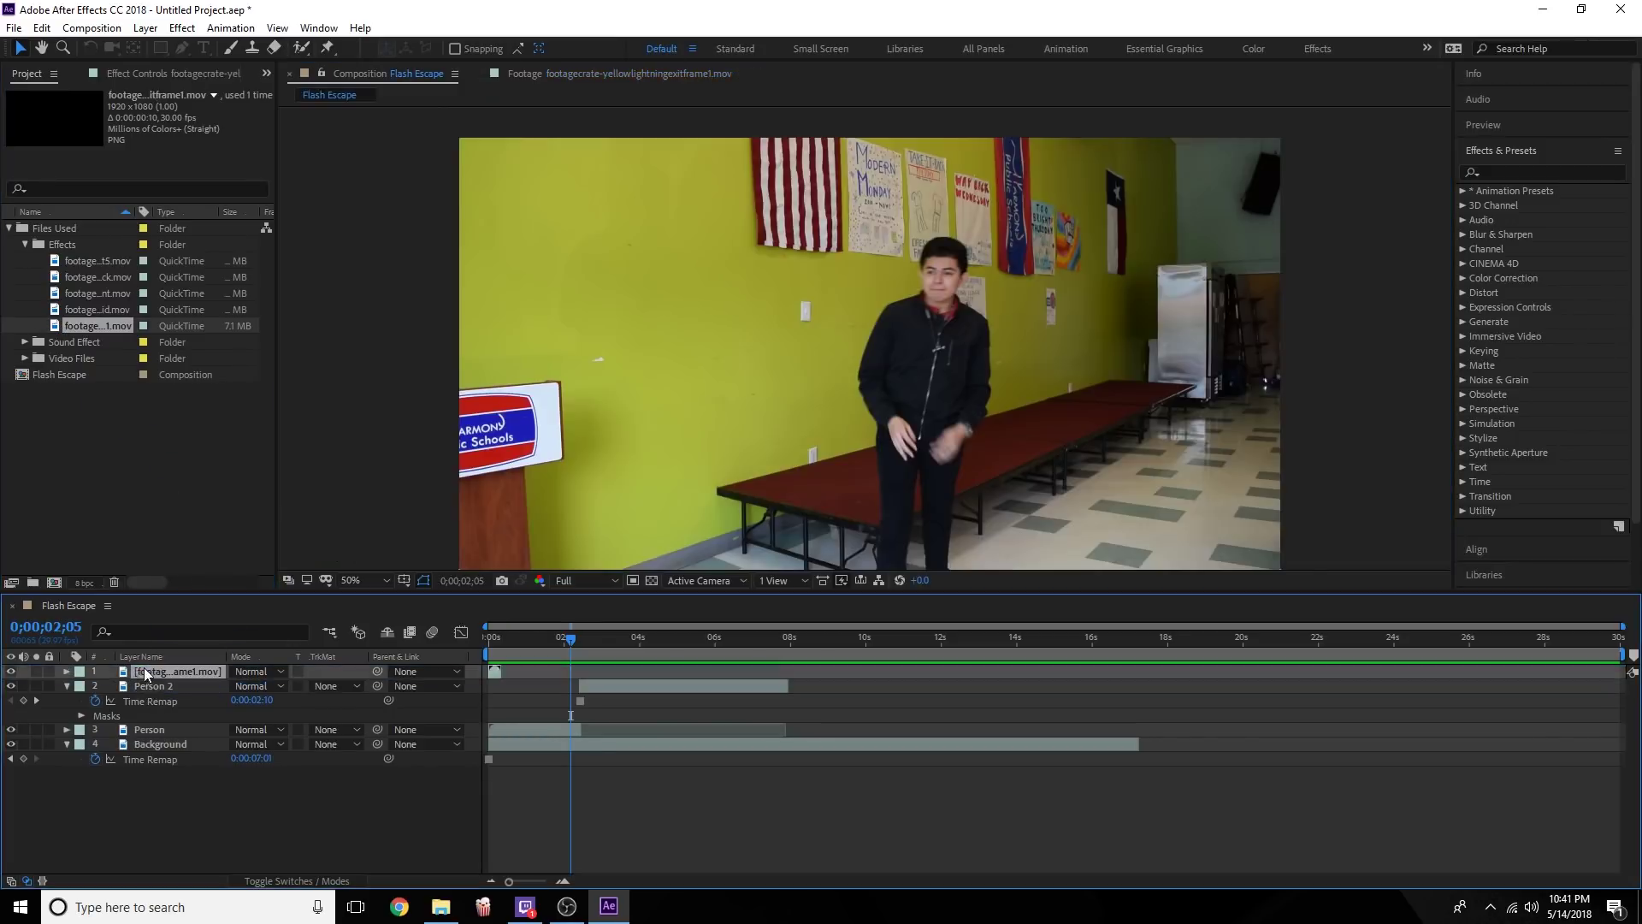
{"action": "left_click_drag", "start_coordinate": [562, 643], "coordinate": [556, 648]}
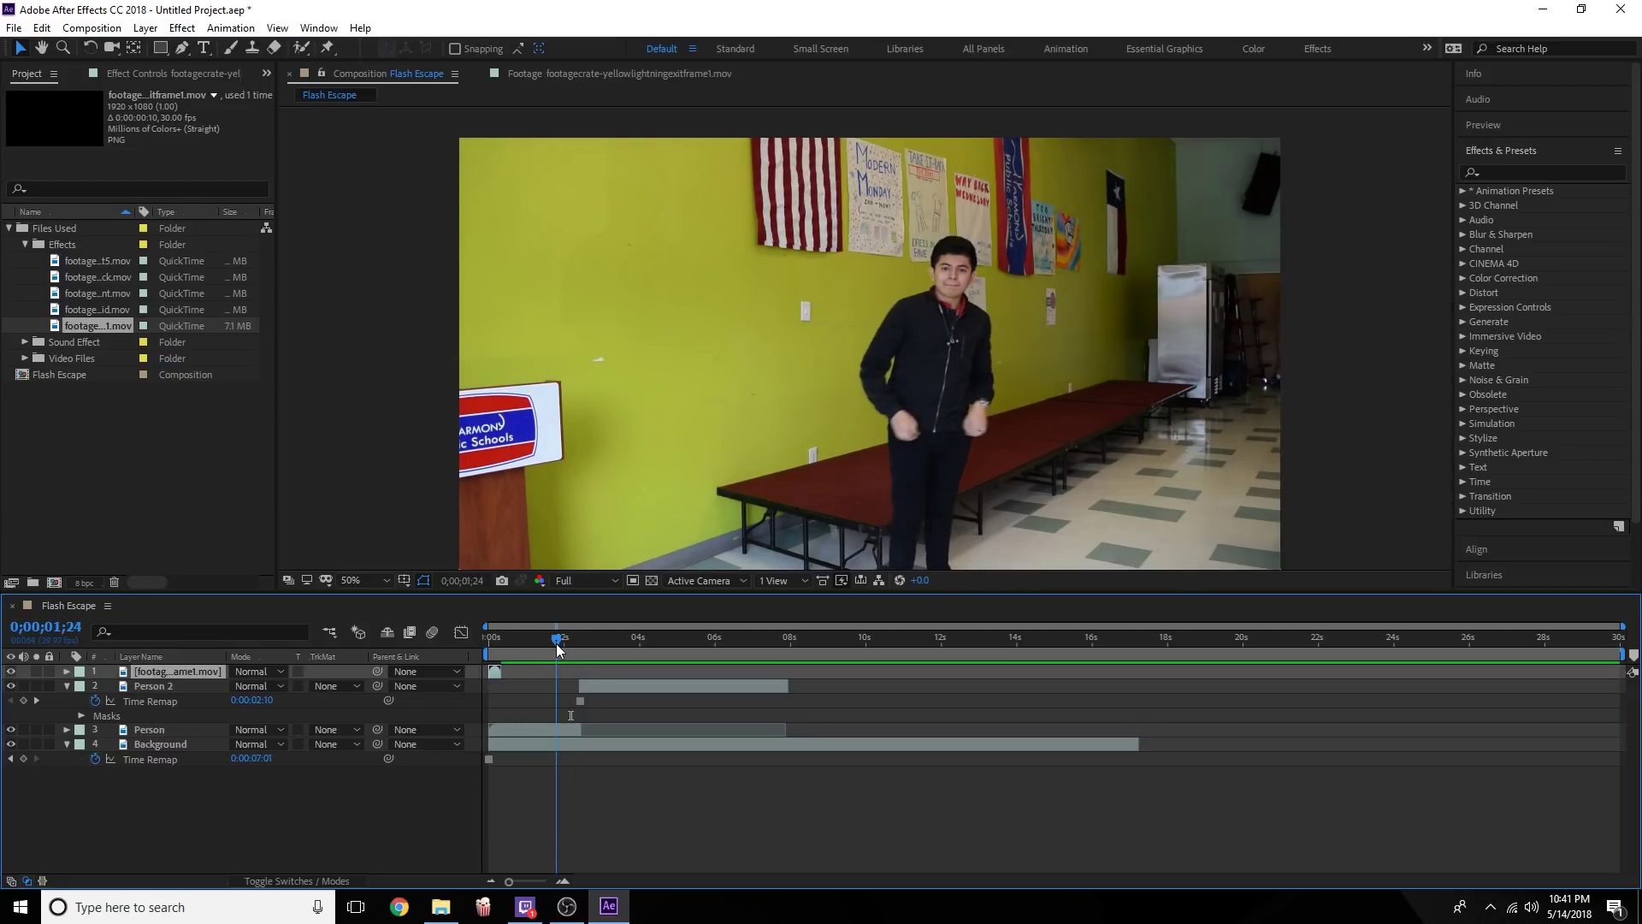
{"action": "left_click_drag", "start_coordinate": [493, 671], "coordinate": [588, 674]}
{"action": "left_click_drag", "start_coordinate": [557, 648], "coordinate": [582, 655]}
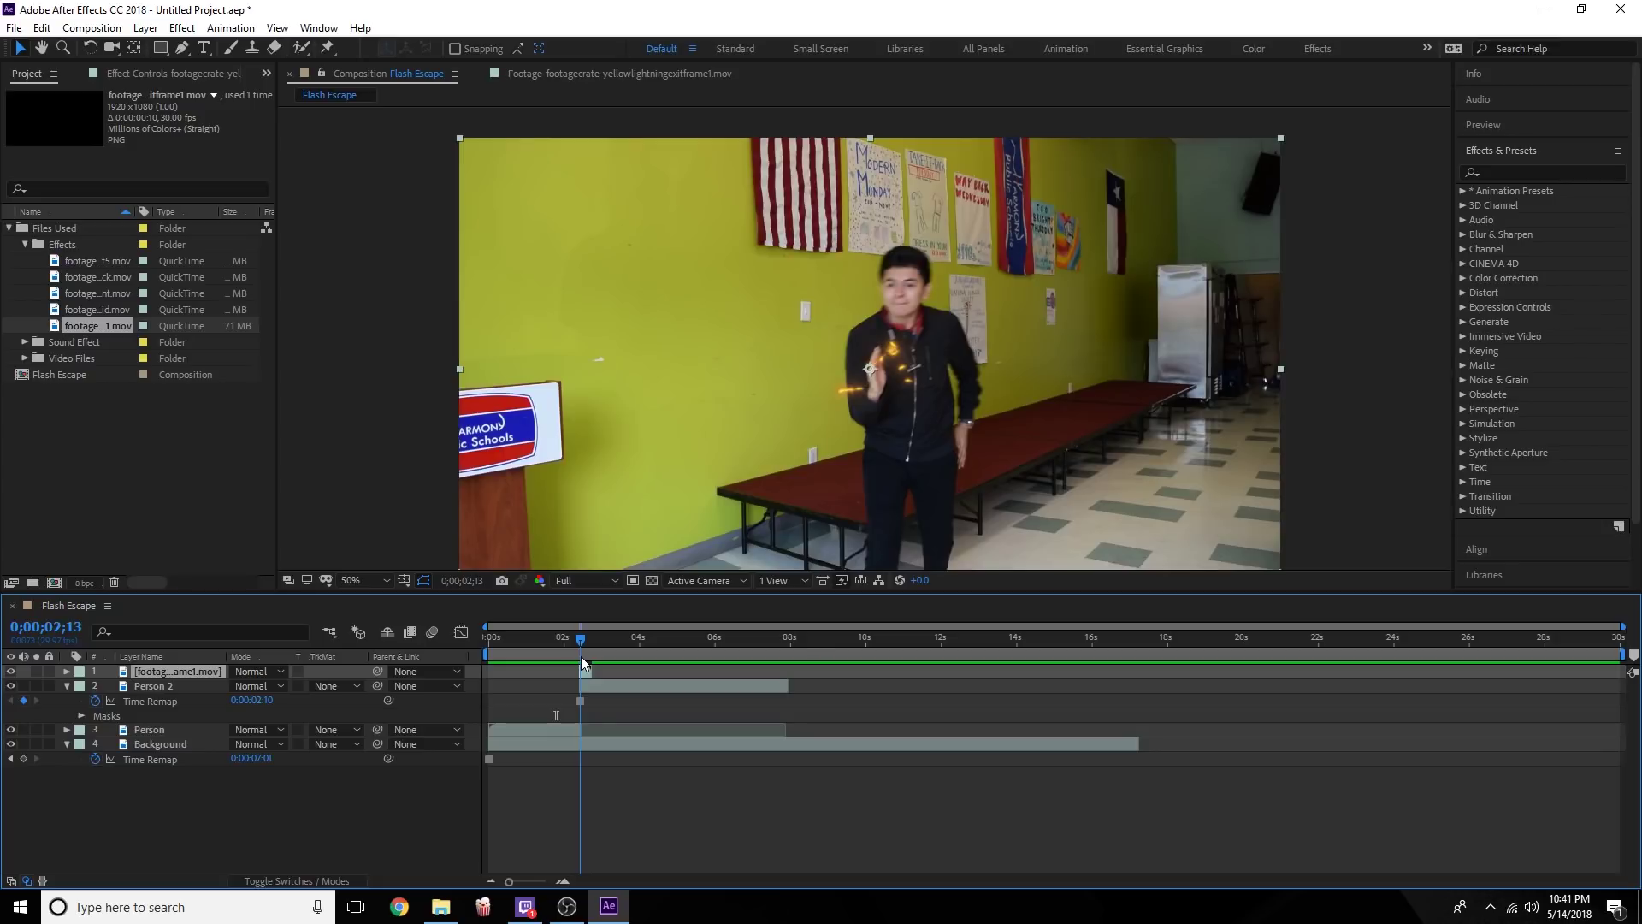
Make Person 2 a 3D layer and keyframe its Position from its starting frame to 1.0, 540.0, -910.0 at 0;00;02;15.
{"action": "left_click", "coordinate": [606, 687]}
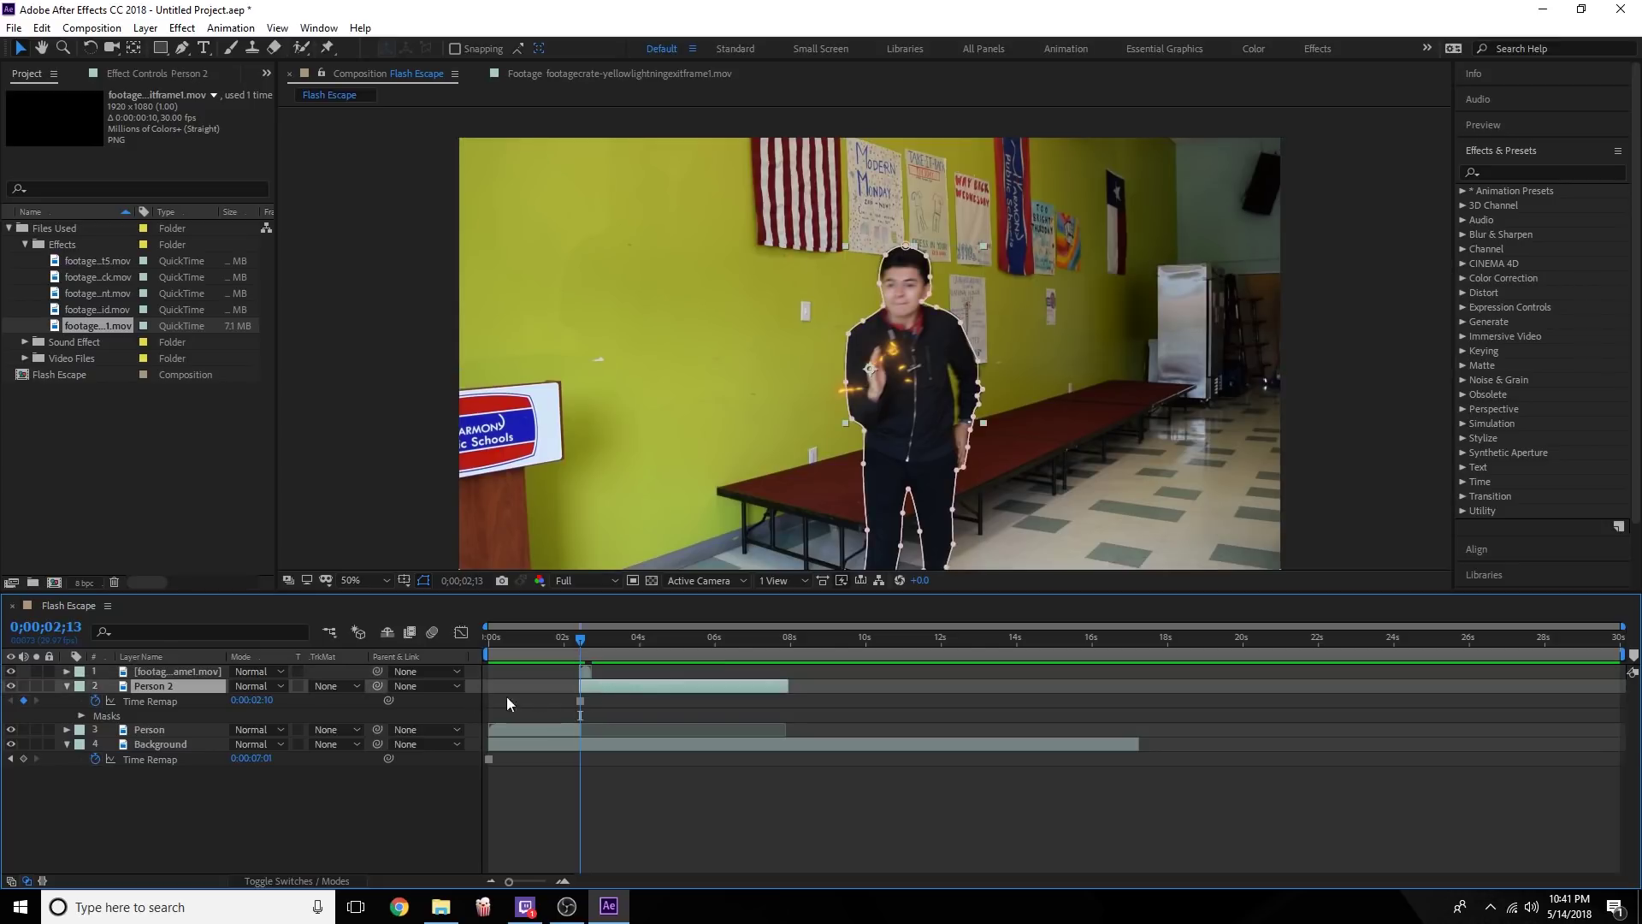
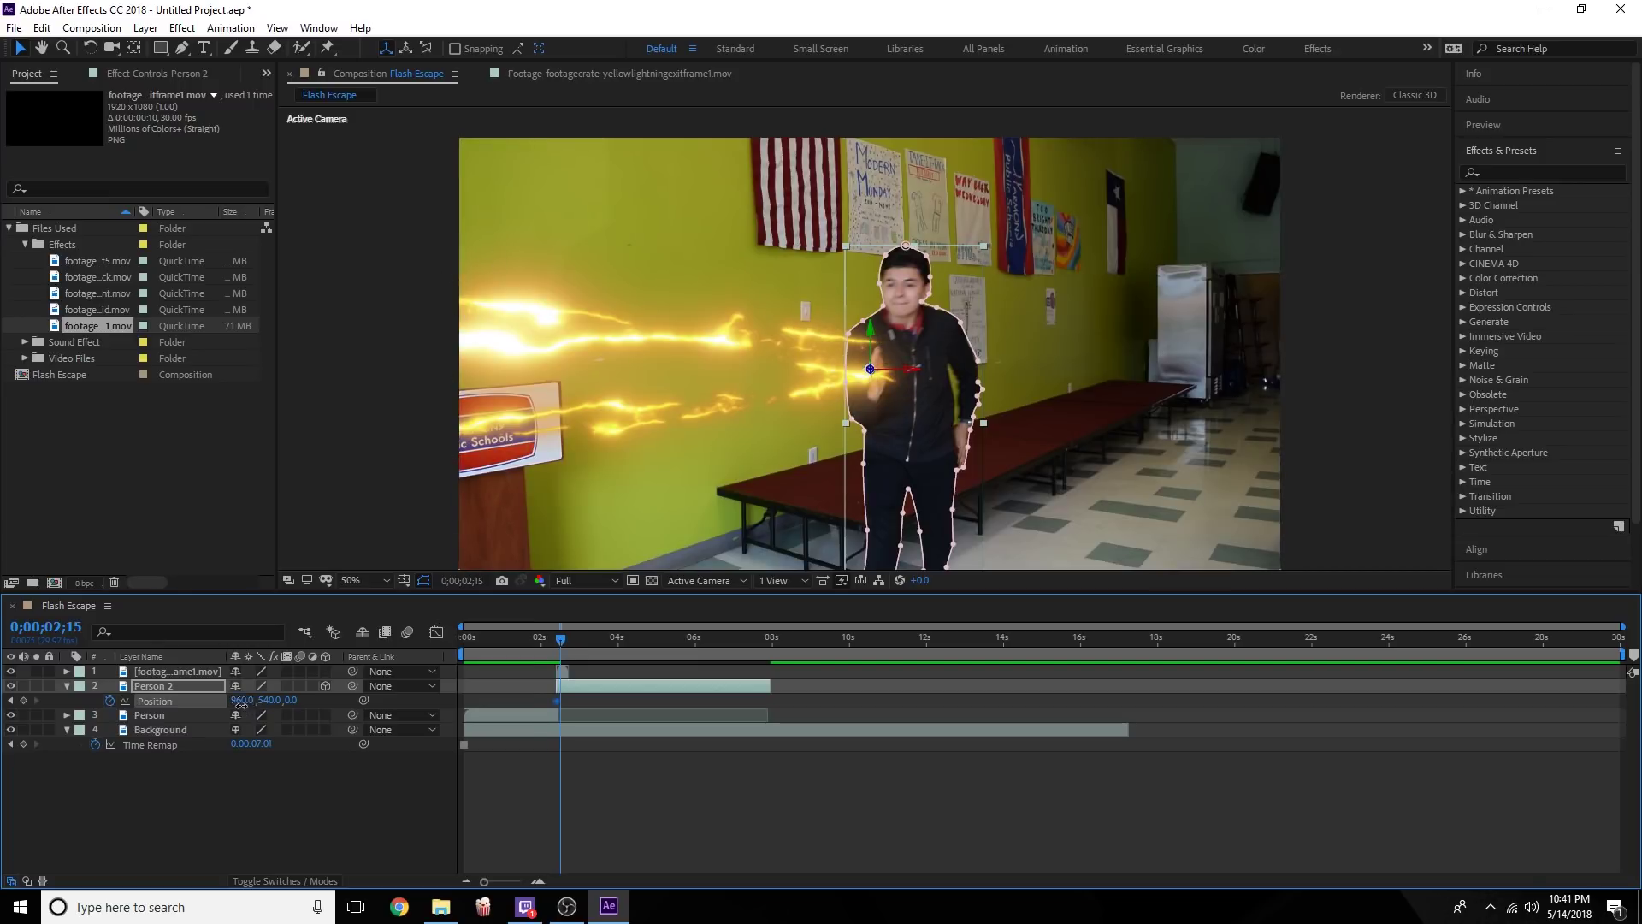
{"action": "left_click_drag", "start_coordinate": [241, 701], "coordinate": [4, 699]}
{"action": "left_click_drag", "start_coordinate": [248, 701], "coordinate": [187, 708]}
{"action": "left_click", "coordinate": [282, 701]}
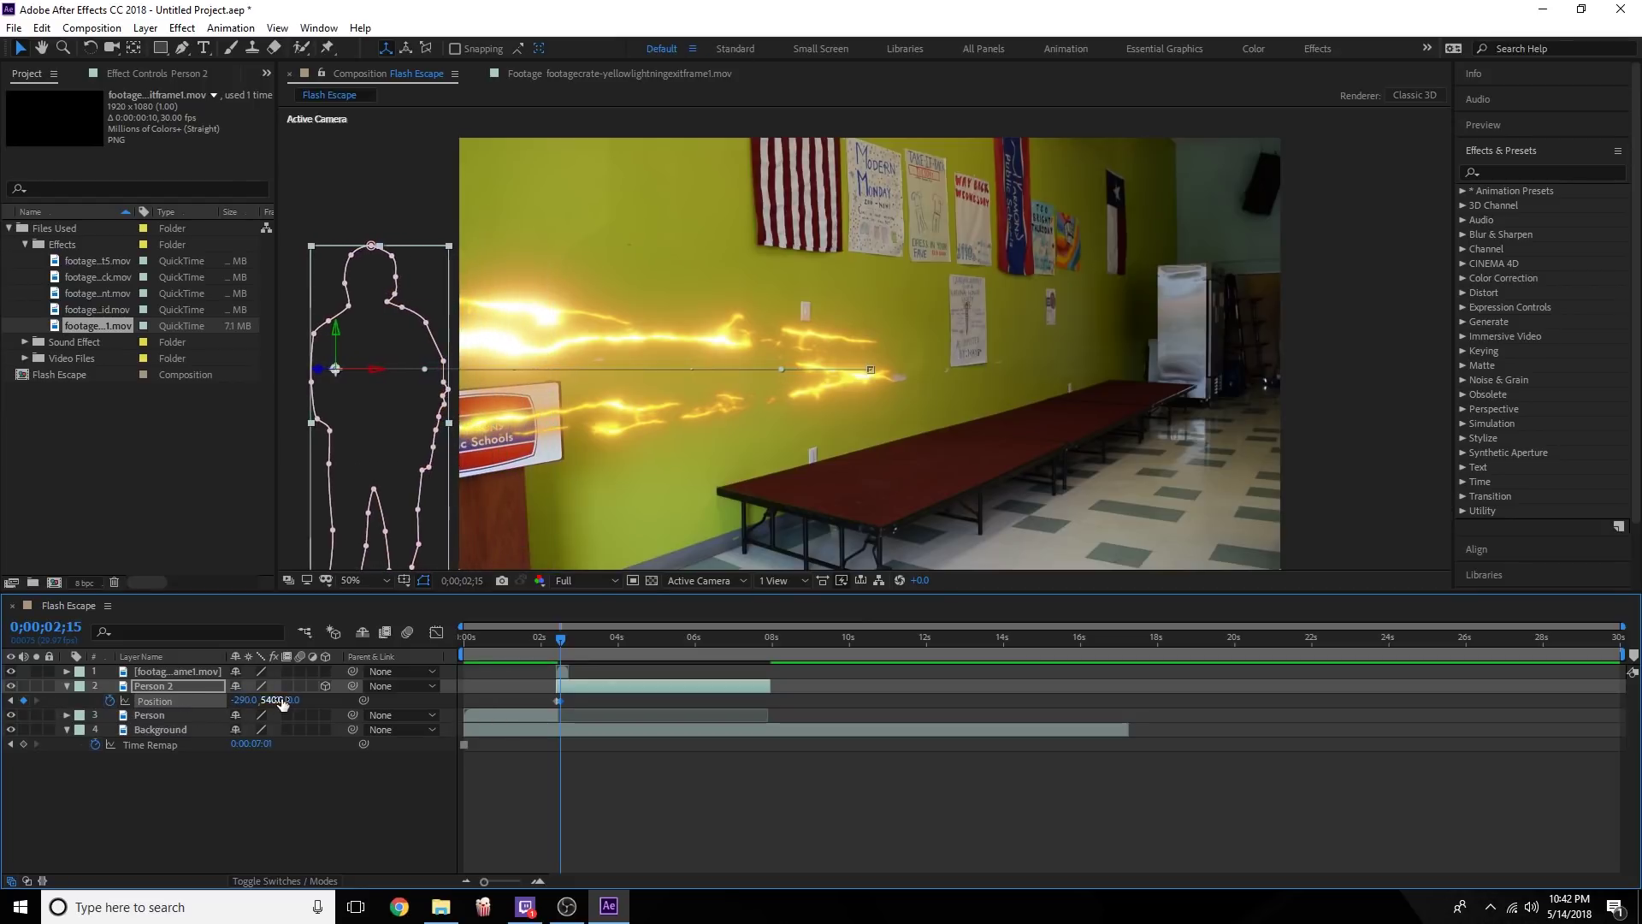
{"action": "left_click_drag", "start_coordinate": [289, 700], "coordinate": [470, 700]}
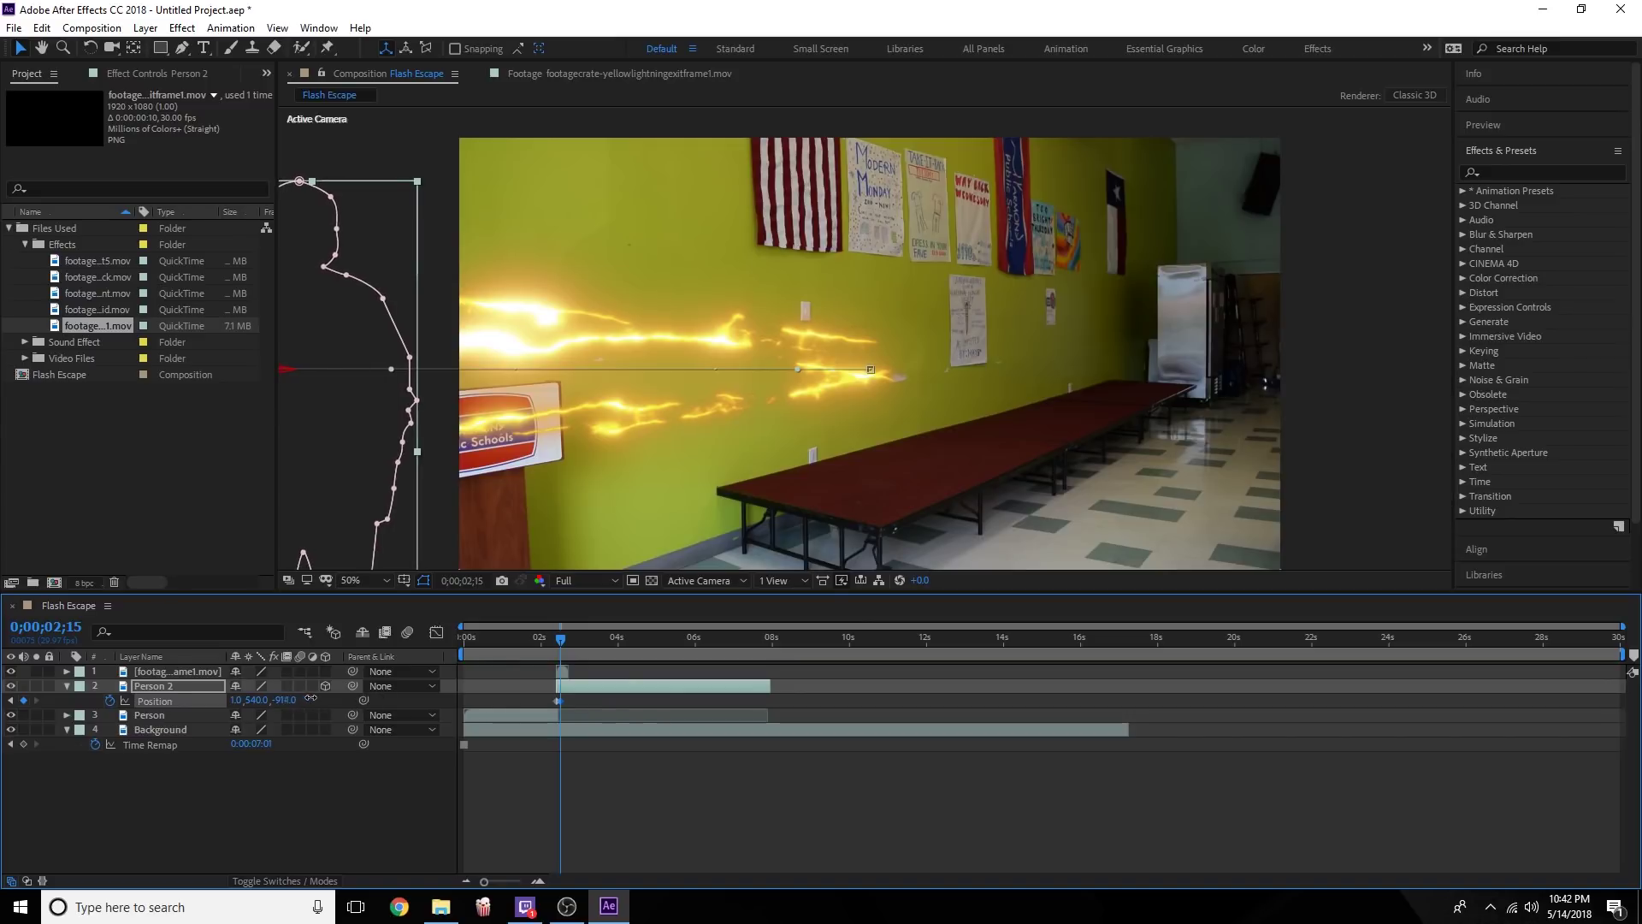
Trim the end of Person 2 to just past the lightning clip and enable motion blur for the layer and composition.
{"action": "left_click_drag", "start_coordinate": [564, 644], "coordinate": [557, 639]}
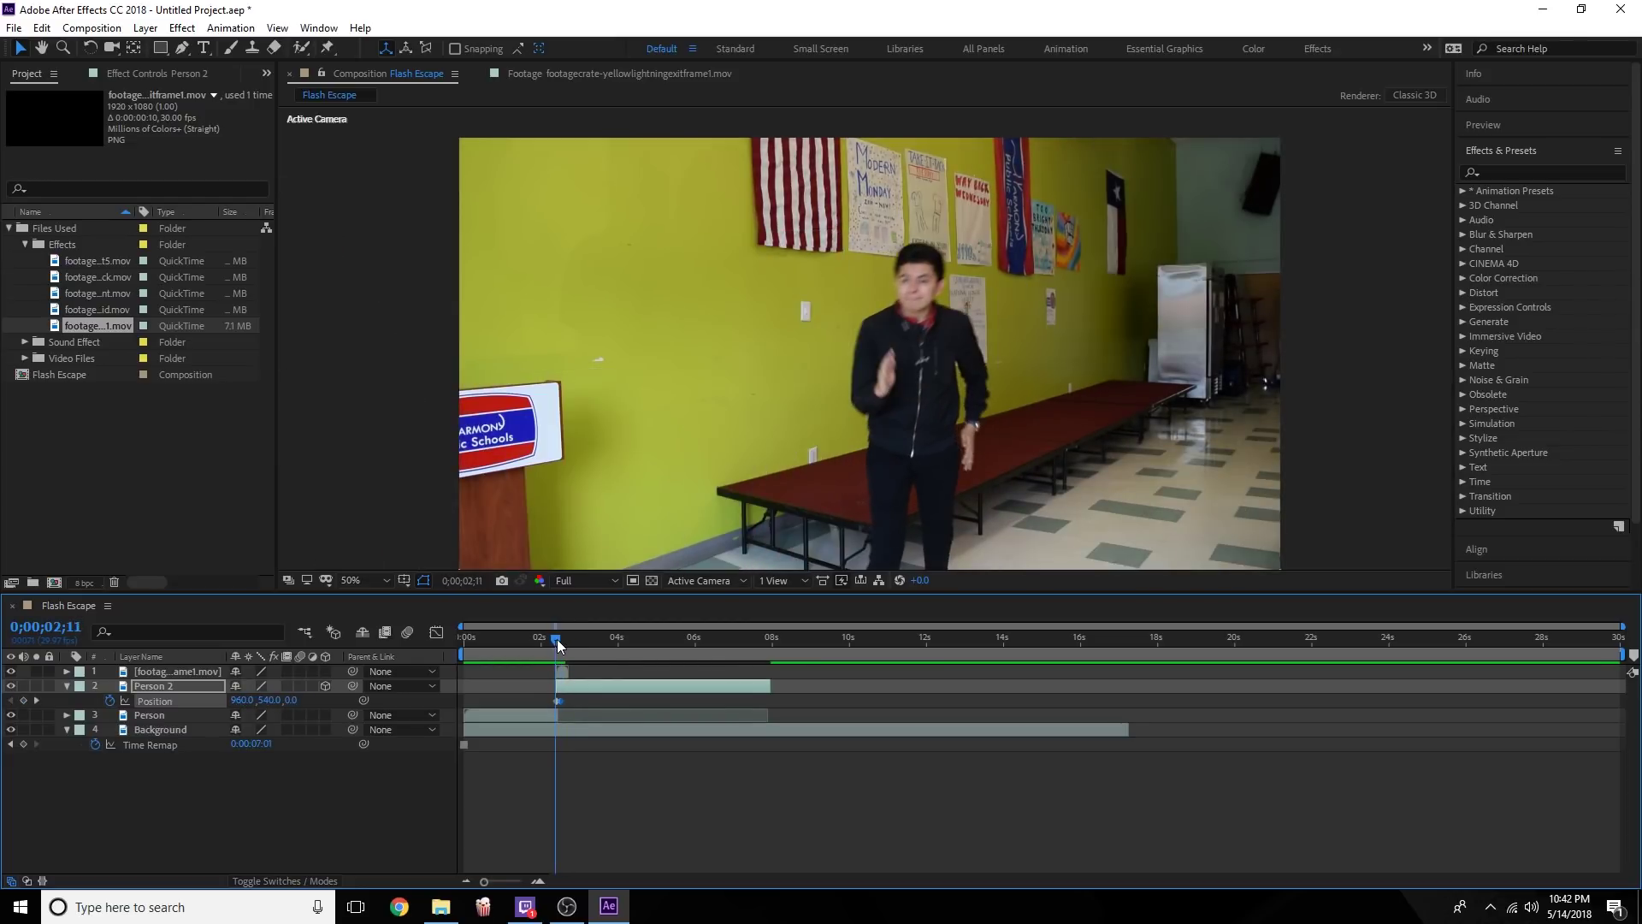
{"action": "left_click", "coordinate": [568, 684]}
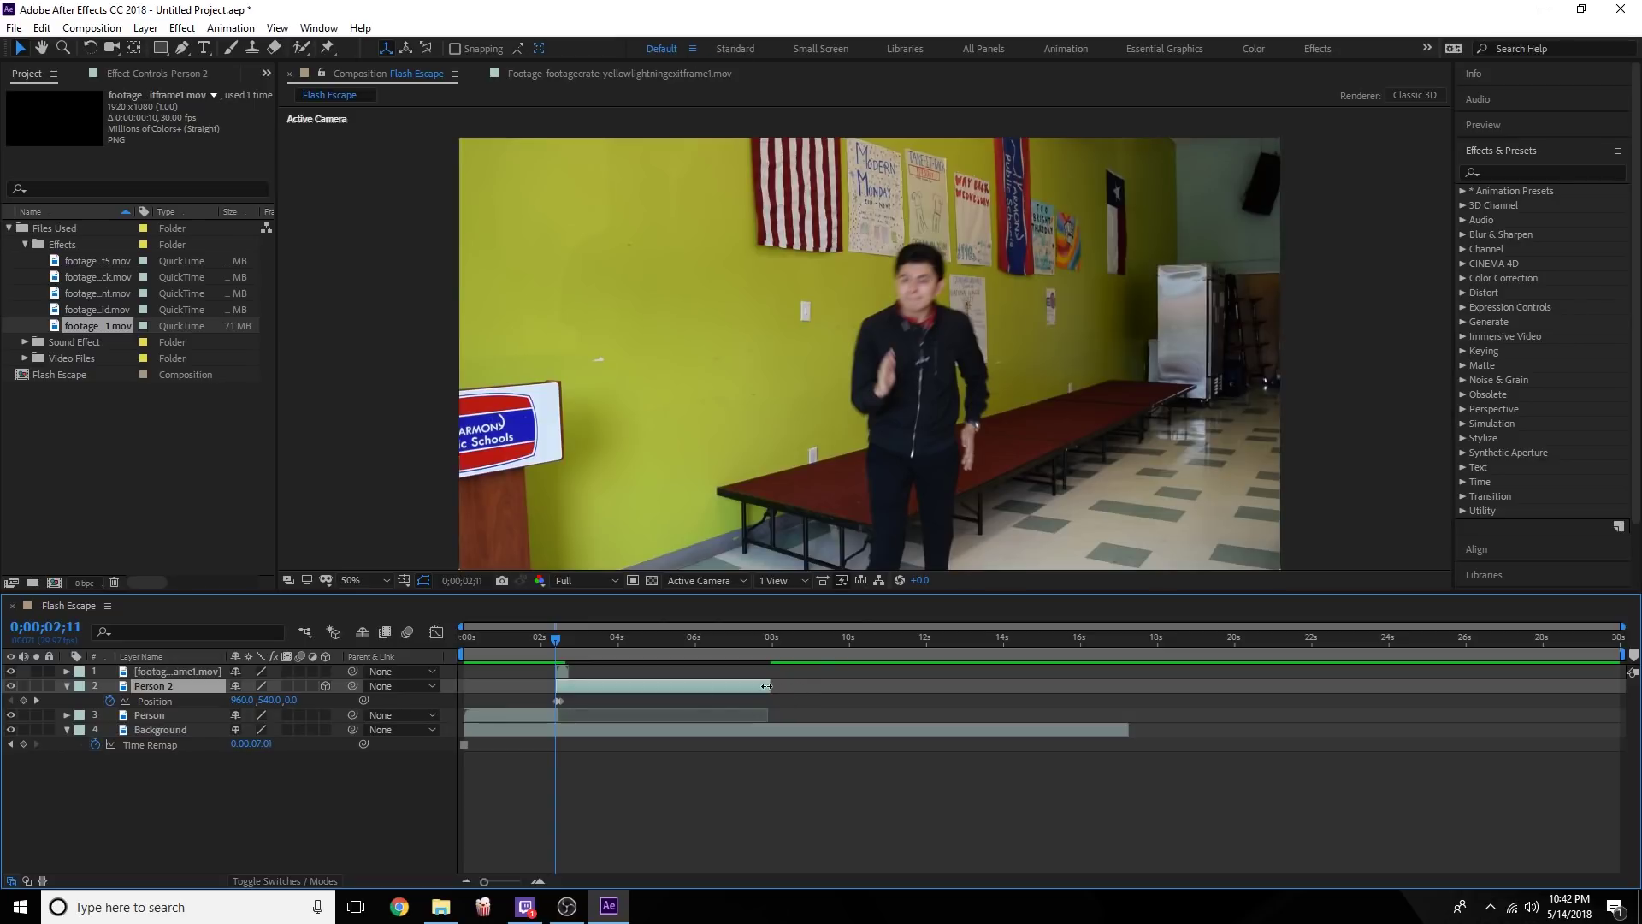
{"action": "left_click_drag", "start_coordinate": [769, 686], "coordinate": [569, 713]}
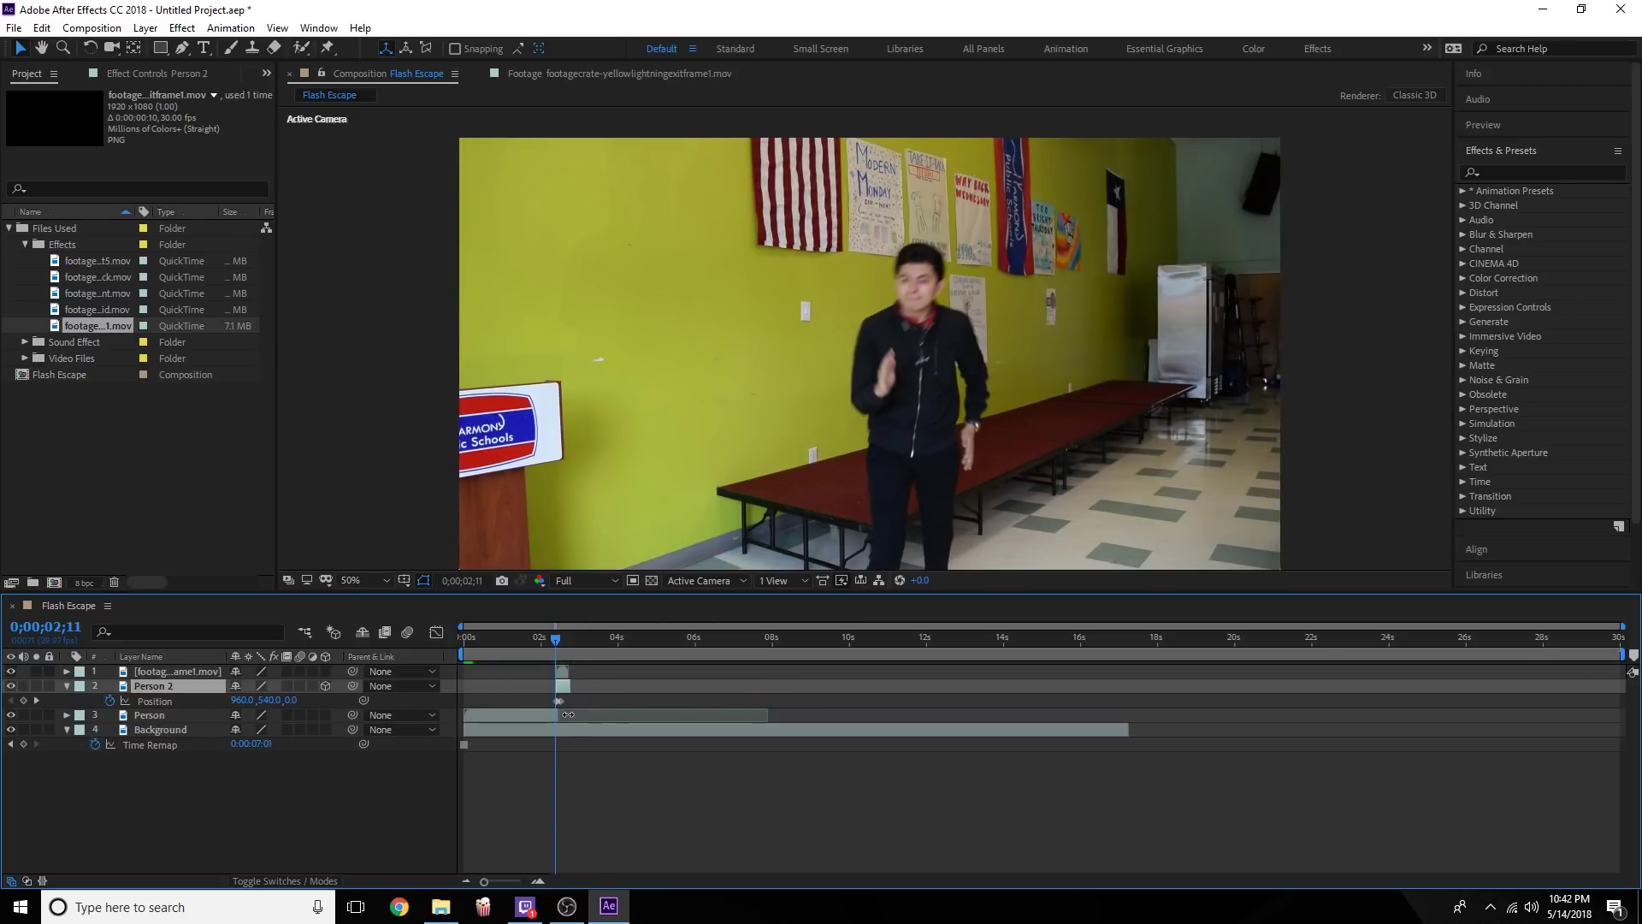
{"action": "left_click", "coordinate": [299, 686]}
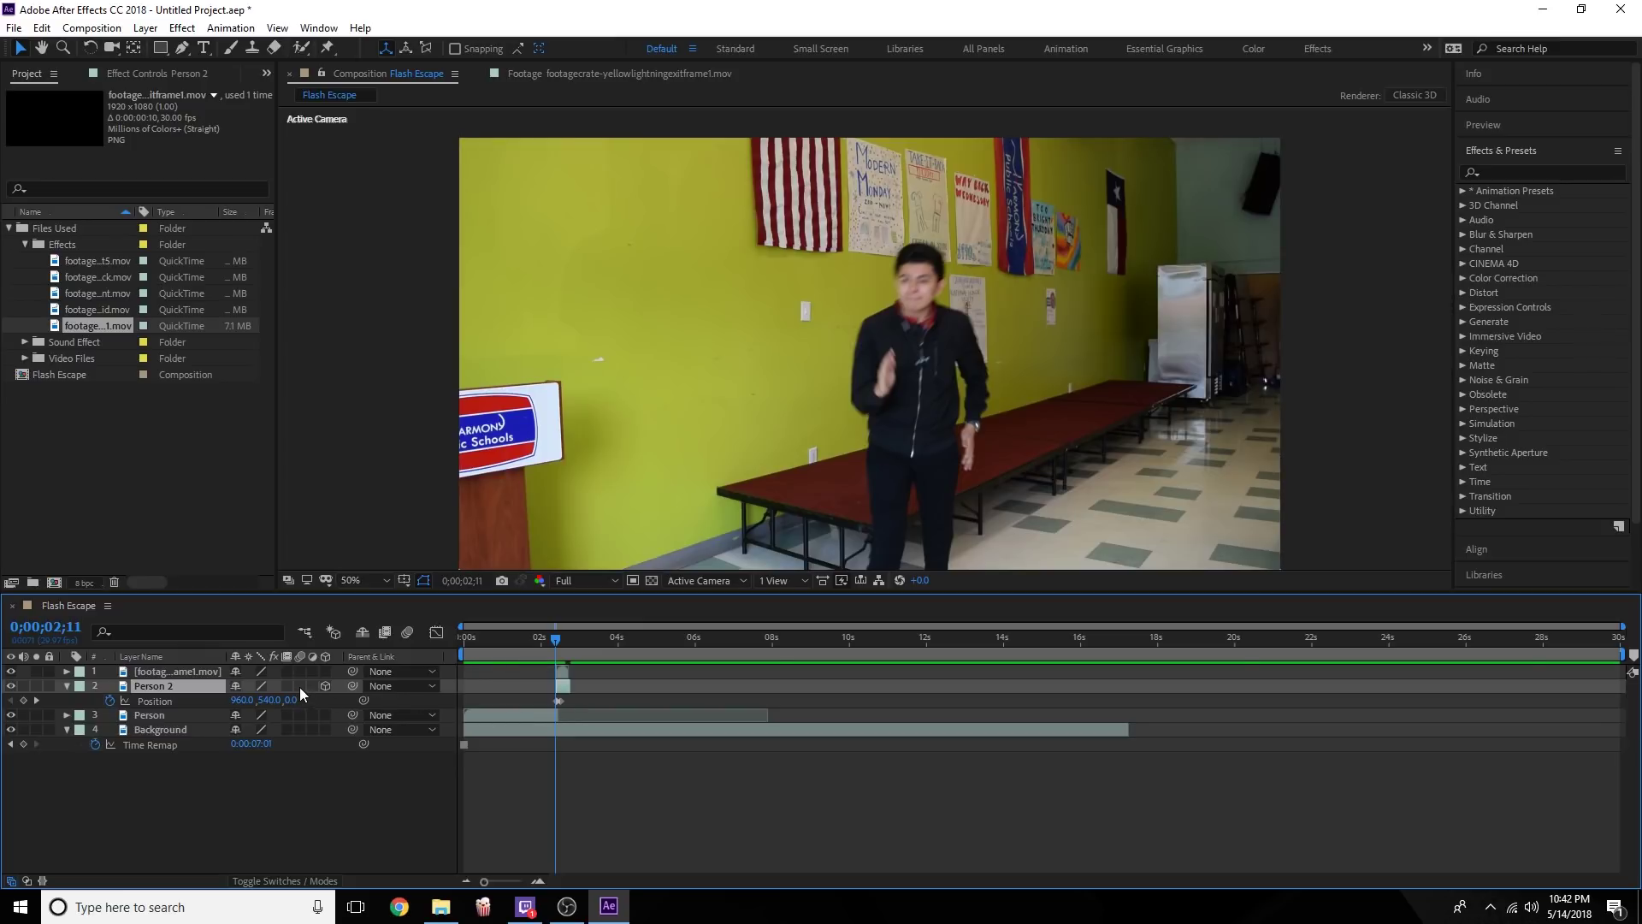
{"action": "left_click", "coordinate": [408, 631]}
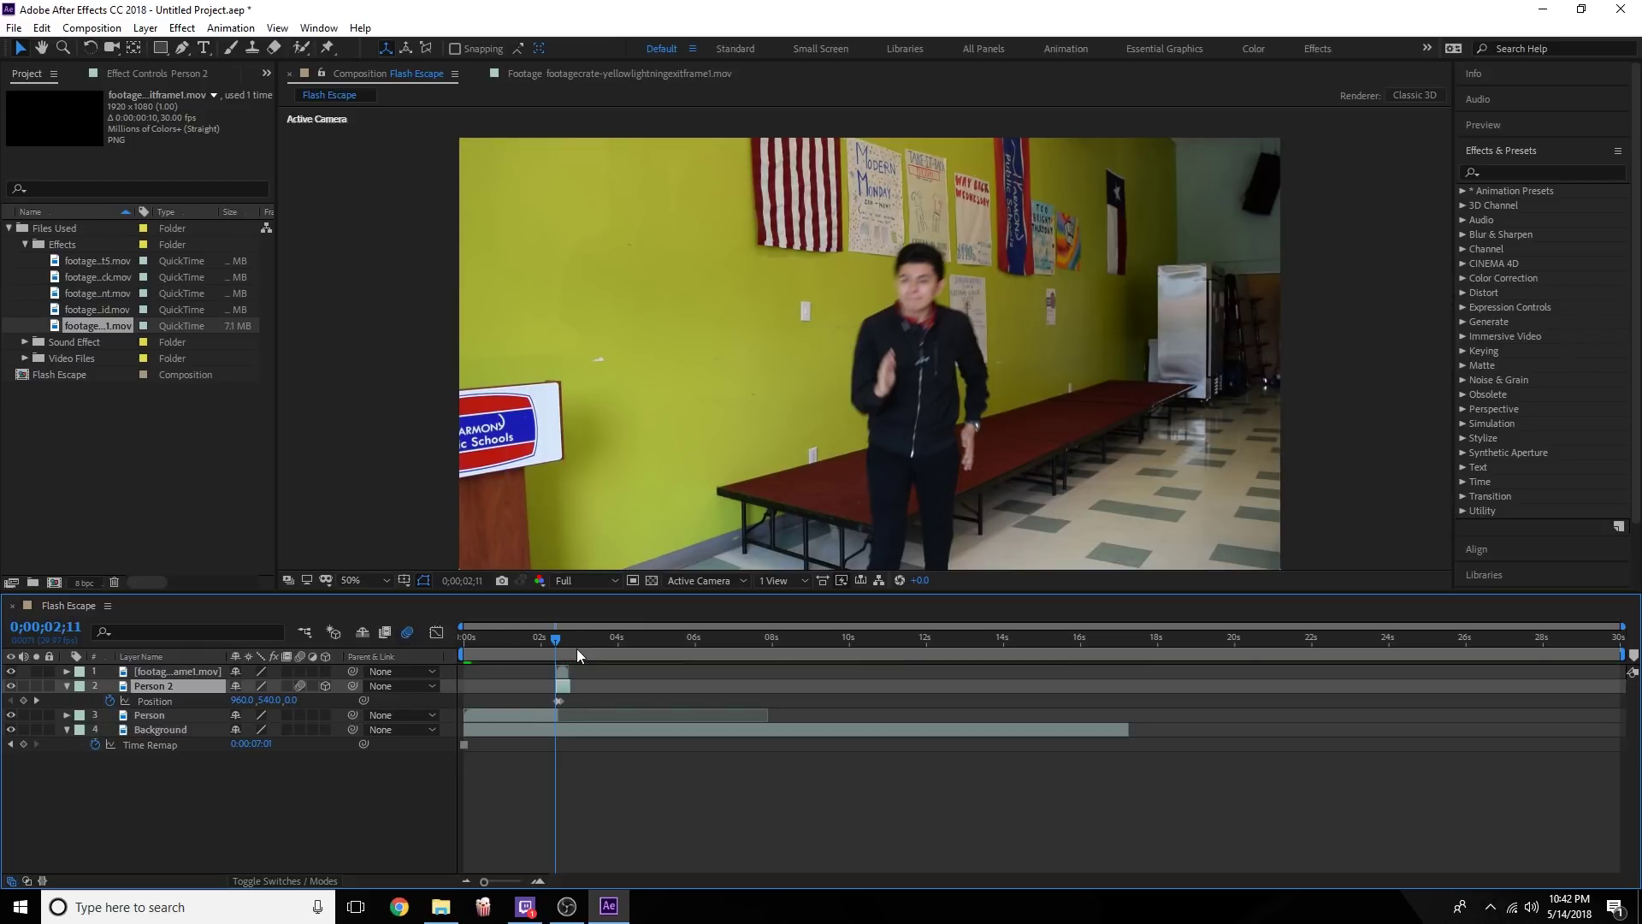
Play back the escape and examine the frames around 0;00;02;13 where the Person and Person 2 layers overlap.
{"action": "left_click_drag", "start_coordinate": [556, 637], "coordinate": [486, 640]}
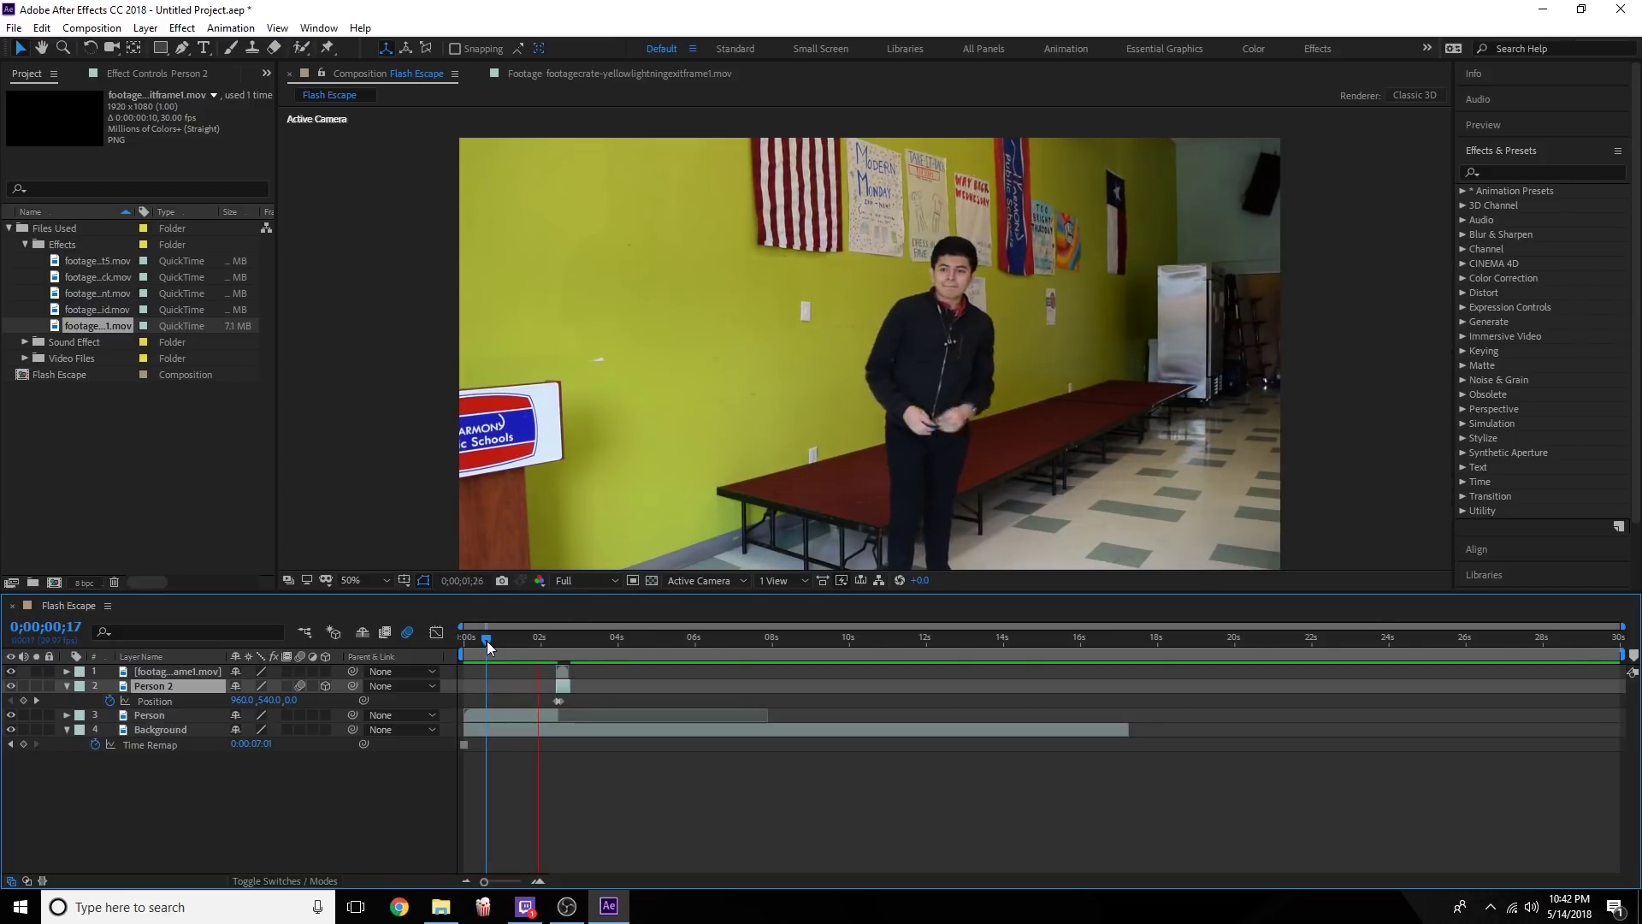
{"action": "key", "text": "space"}
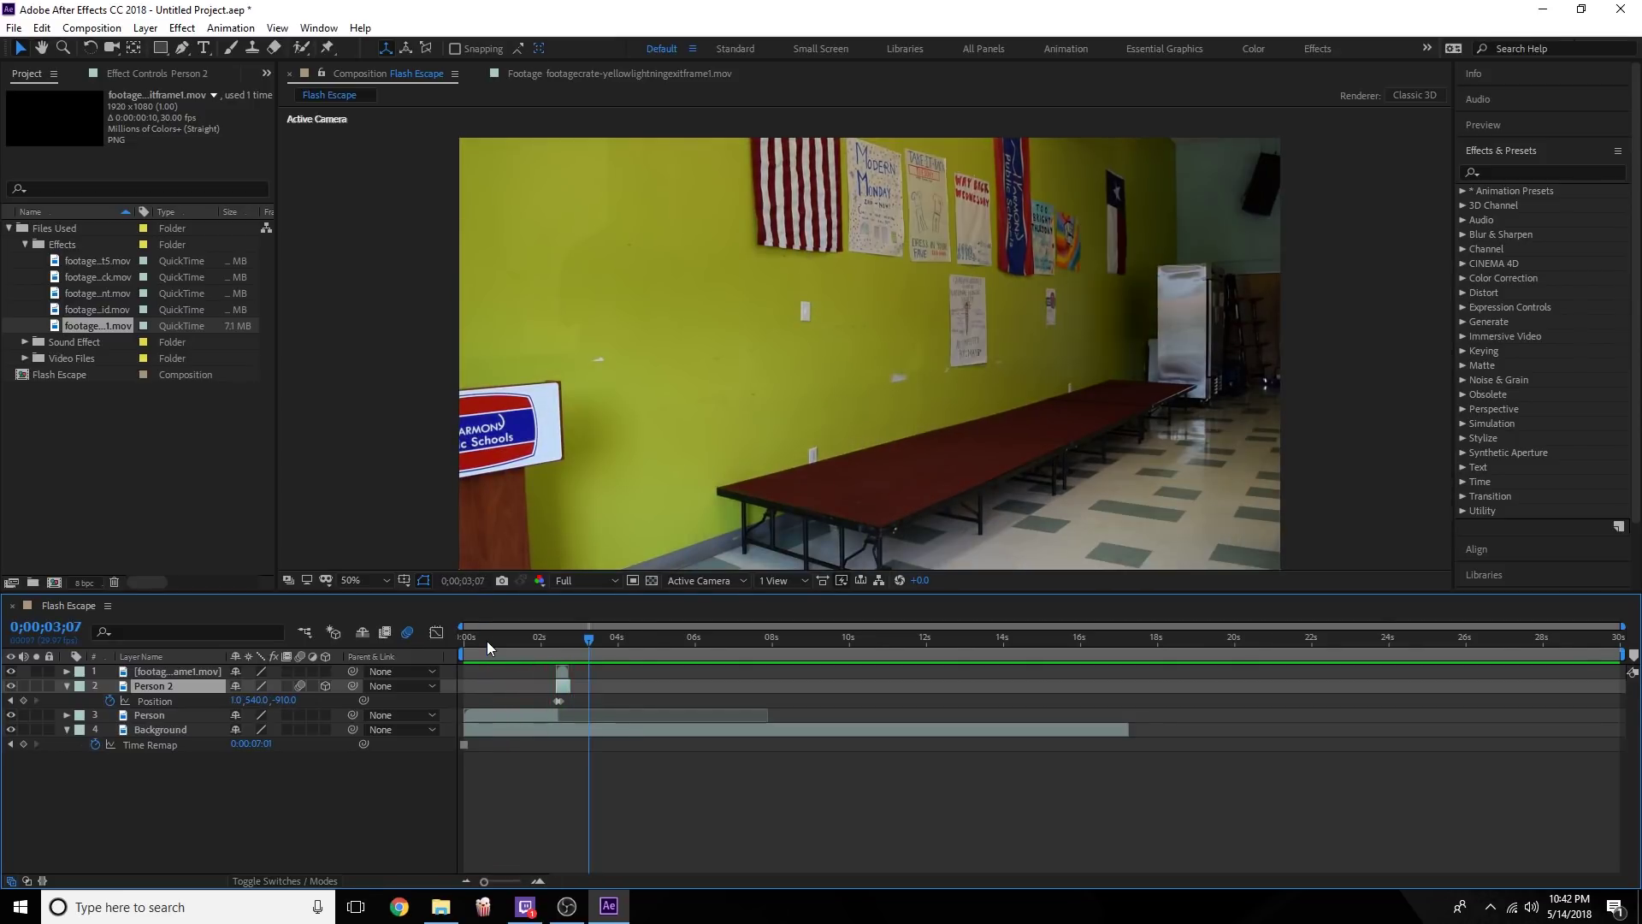
{"action": "left_click_drag", "start_coordinate": [576, 637], "coordinate": [553, 647]}
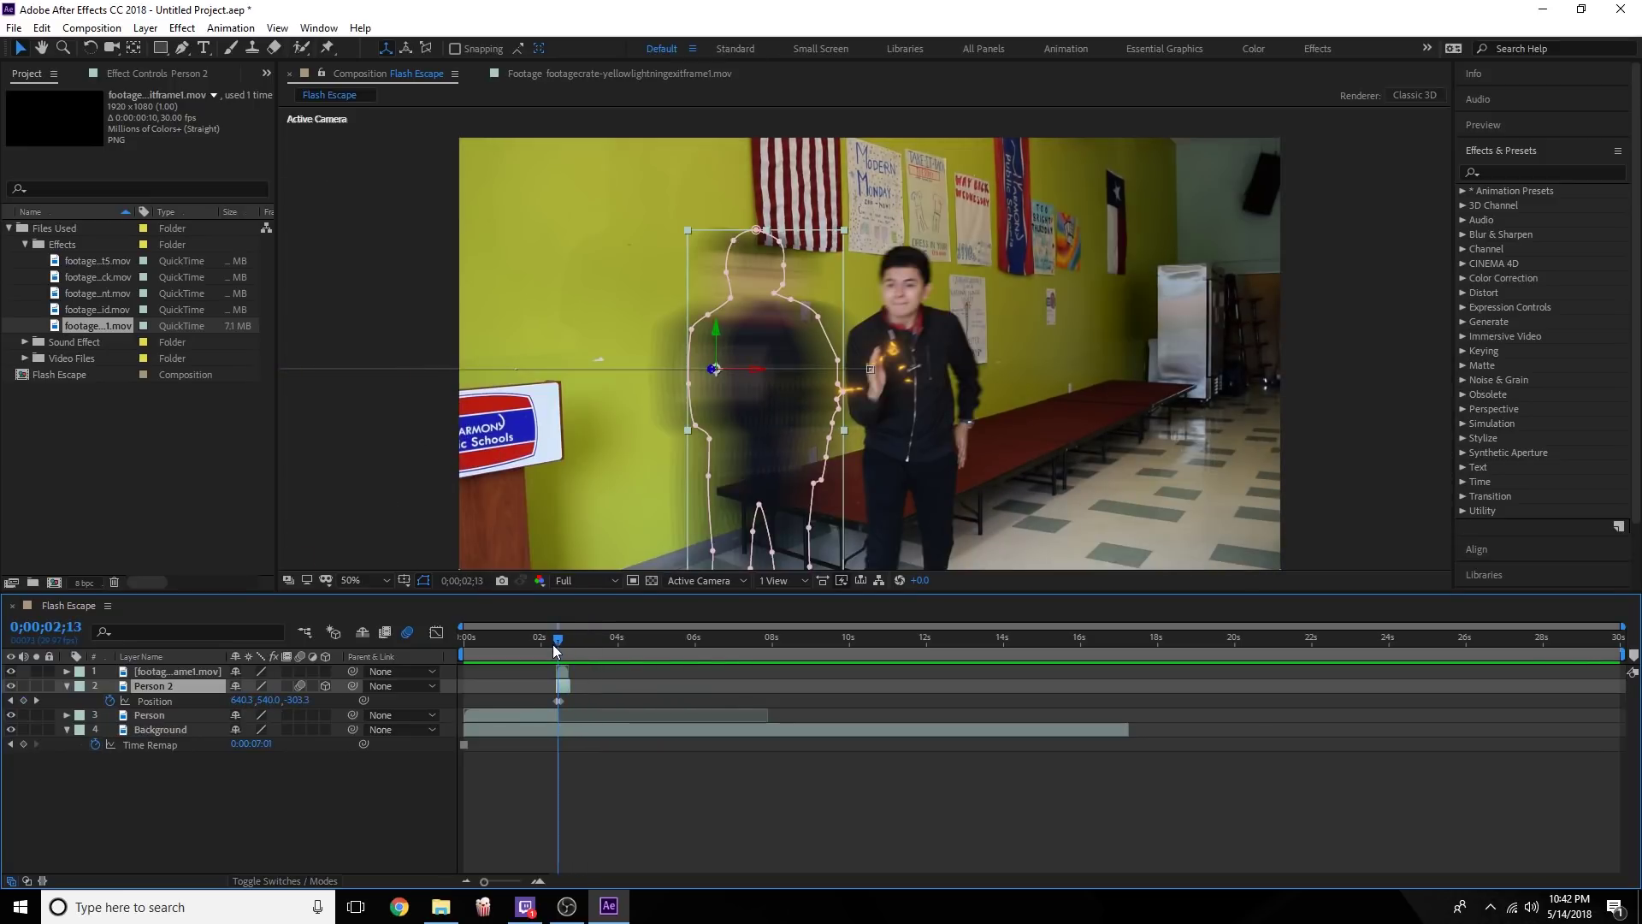
{"action": "left_click_drag", "start_coordinate": [485, 881], "coordinate": [518, 885]}
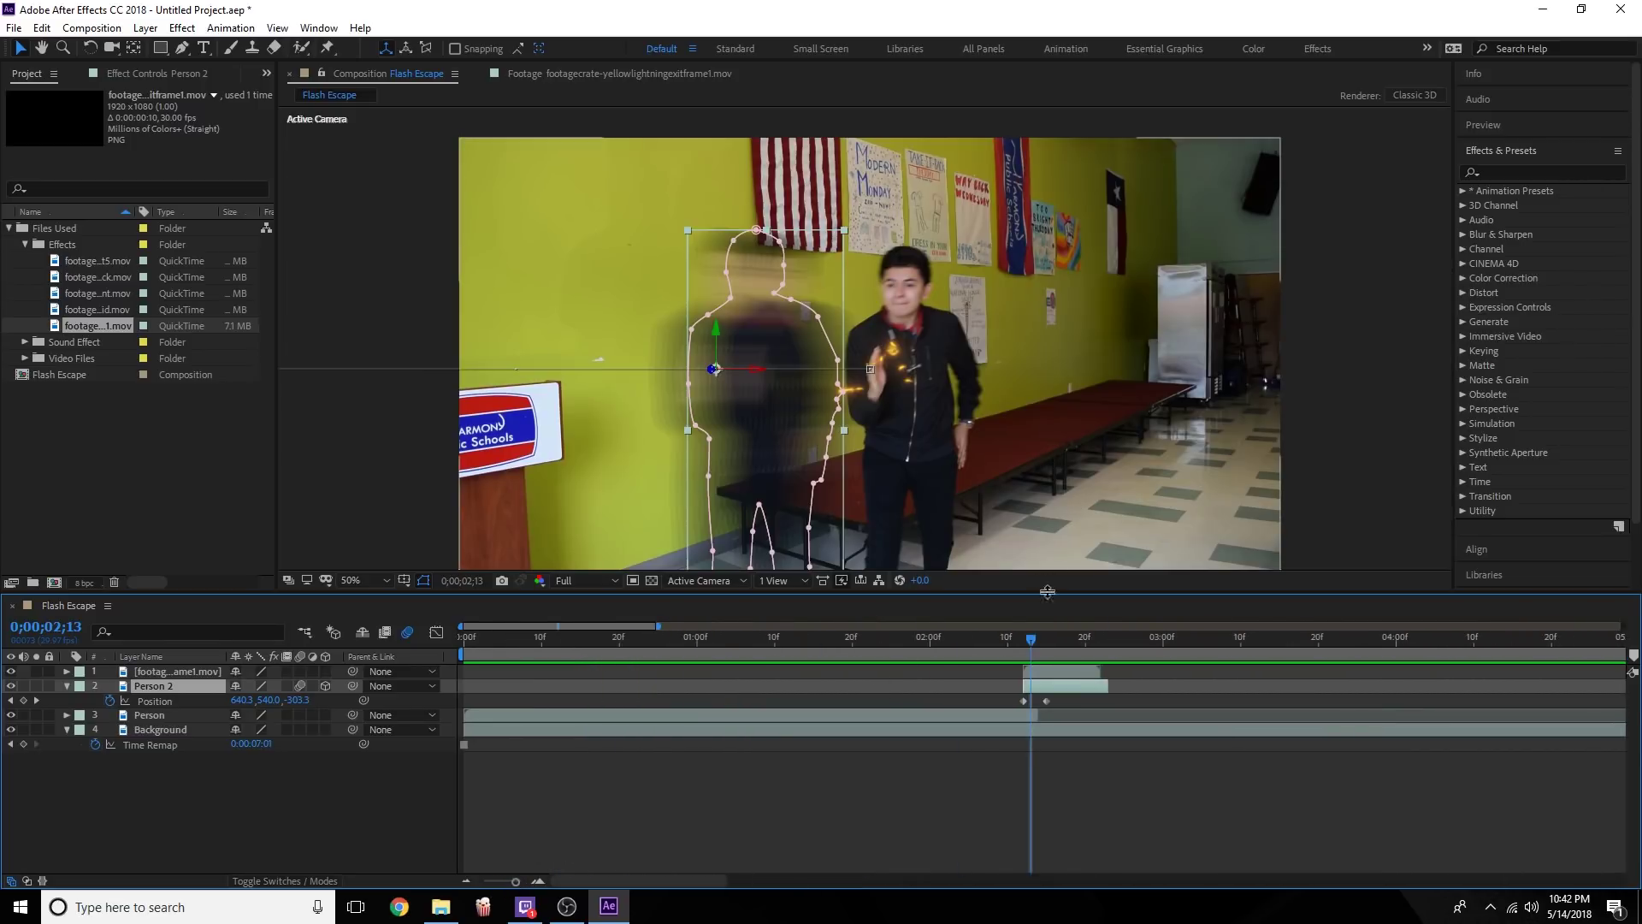
{"action": "left_click_drag", "start_coordinate": [1030, 639], "coordinate": [1030, 639]}
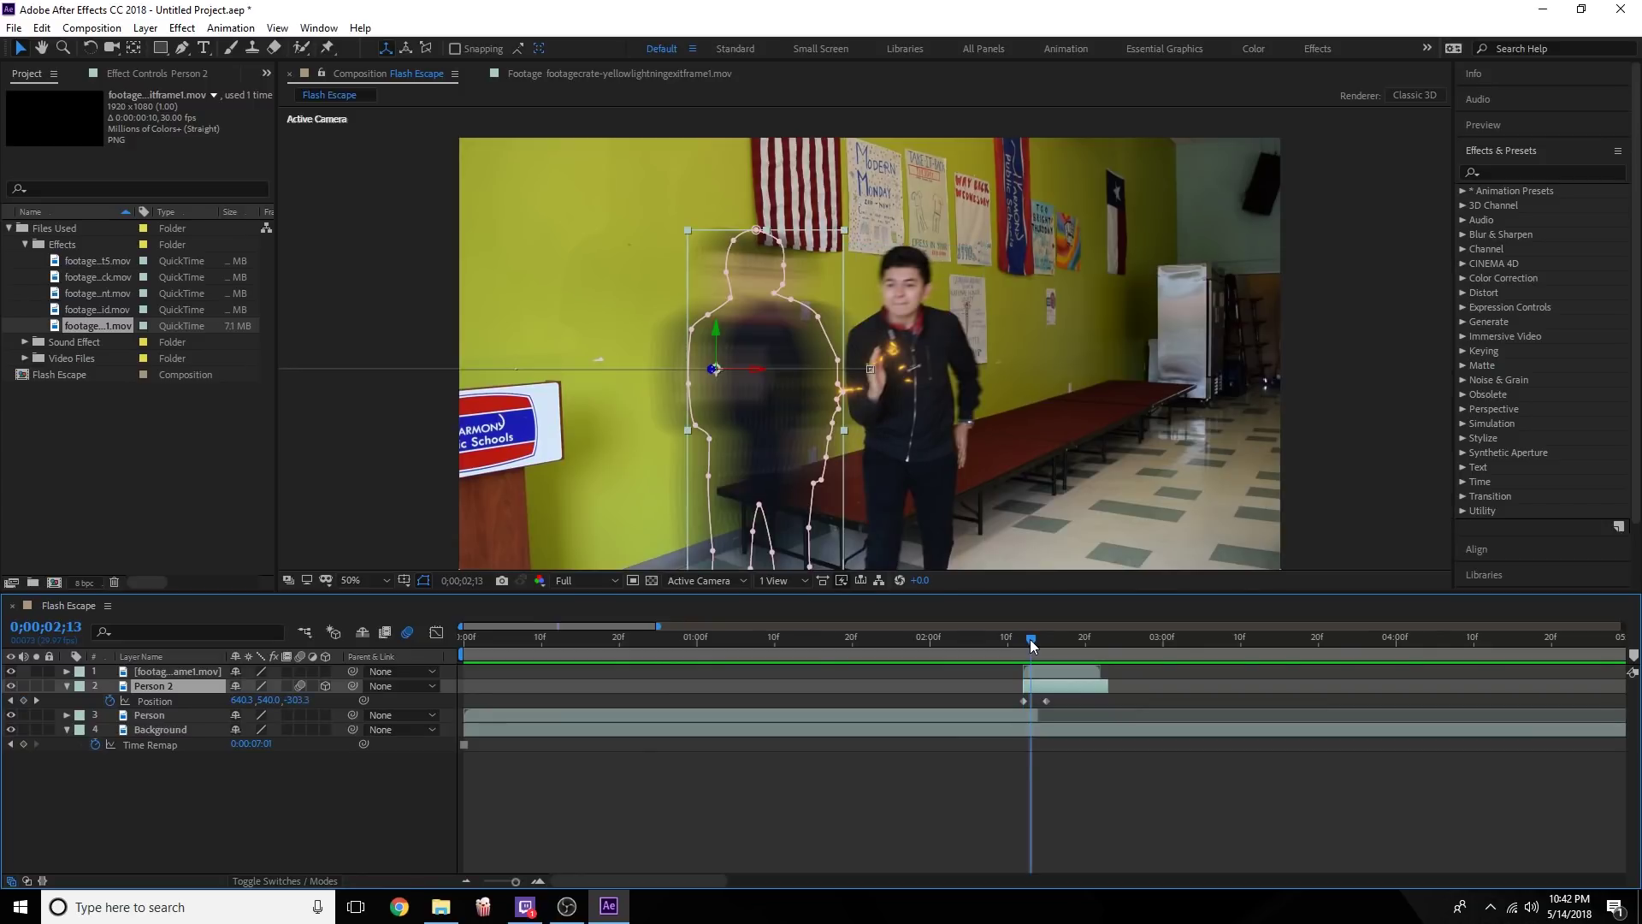
Shift the yellow lightning clip one frame earlier, trim its start to match Person 2, and preview the result.
{"action": "left_click", "coordinate": [1050, 670]}
{"action": "left_click_drag", "start_coordinate": [1047, 670], "coordinate": [1045, 677]}
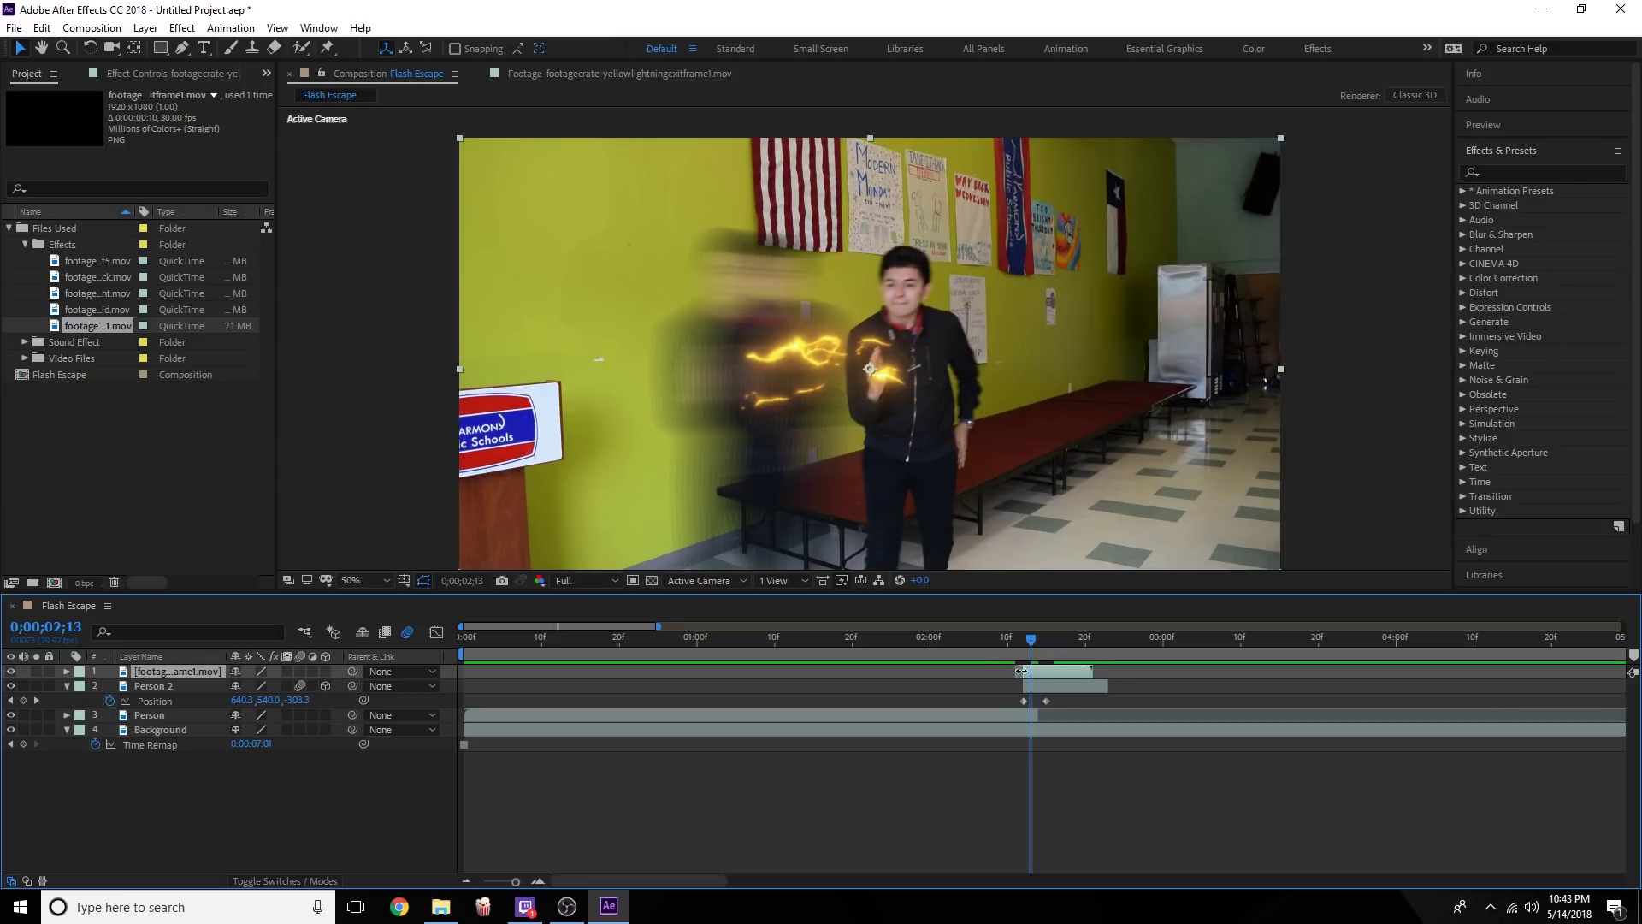
{"action": "mouse_move", "coordinate": [1028, 640]}
{"action": "left_mouse_down"}
{"action": "mouse_move", "coordinate": [992, 645]}
{"action": "mouse_move", "coordinate": [1049, 644]}
{"action": "mouse_move", "coordinate": [1017, 655]}
{"action": "mouse_move", "coordinate": [1054, 657]}
{"action": "mouse_move", "coordinate": [1042, 666]}
{"action": "left_mouse_up"}
{"action": "key", "text": "space"}
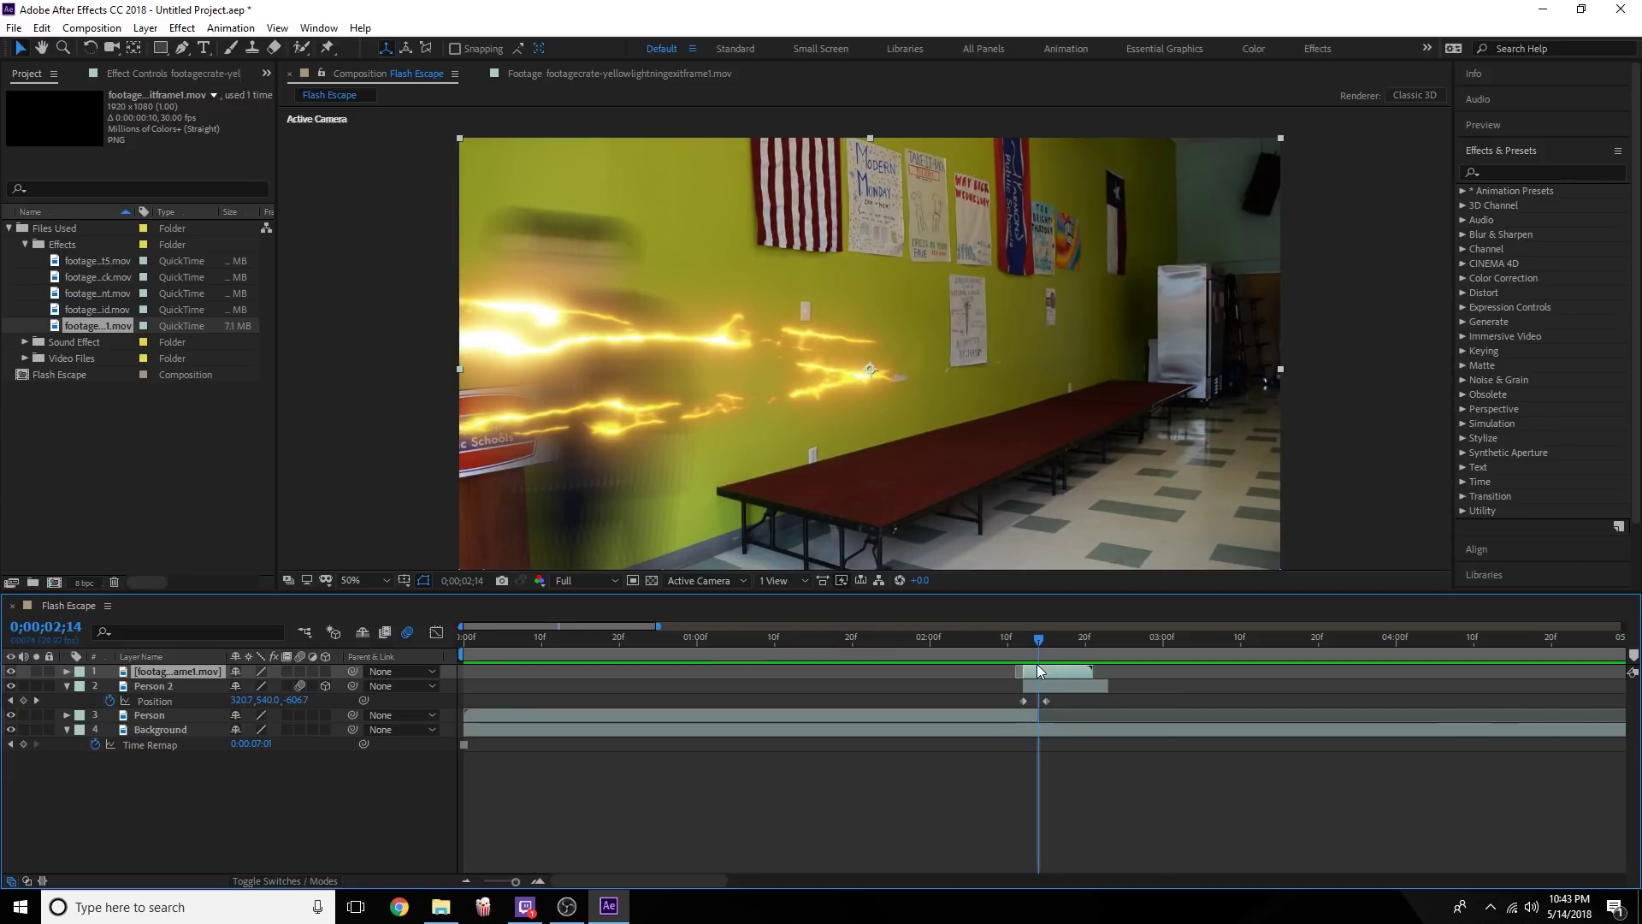
Set Person 2's Position to -53.3, 540.0, -770.7 at 0;00;02;14 so the actor leaves the frame sooner, and preview the exit.
{"action": "left_click", "coordinate": [1059, 686]}
{"action": "left_click_drag", "start_coordinate": [1055, 684], "coordinate": [1038, 645]}
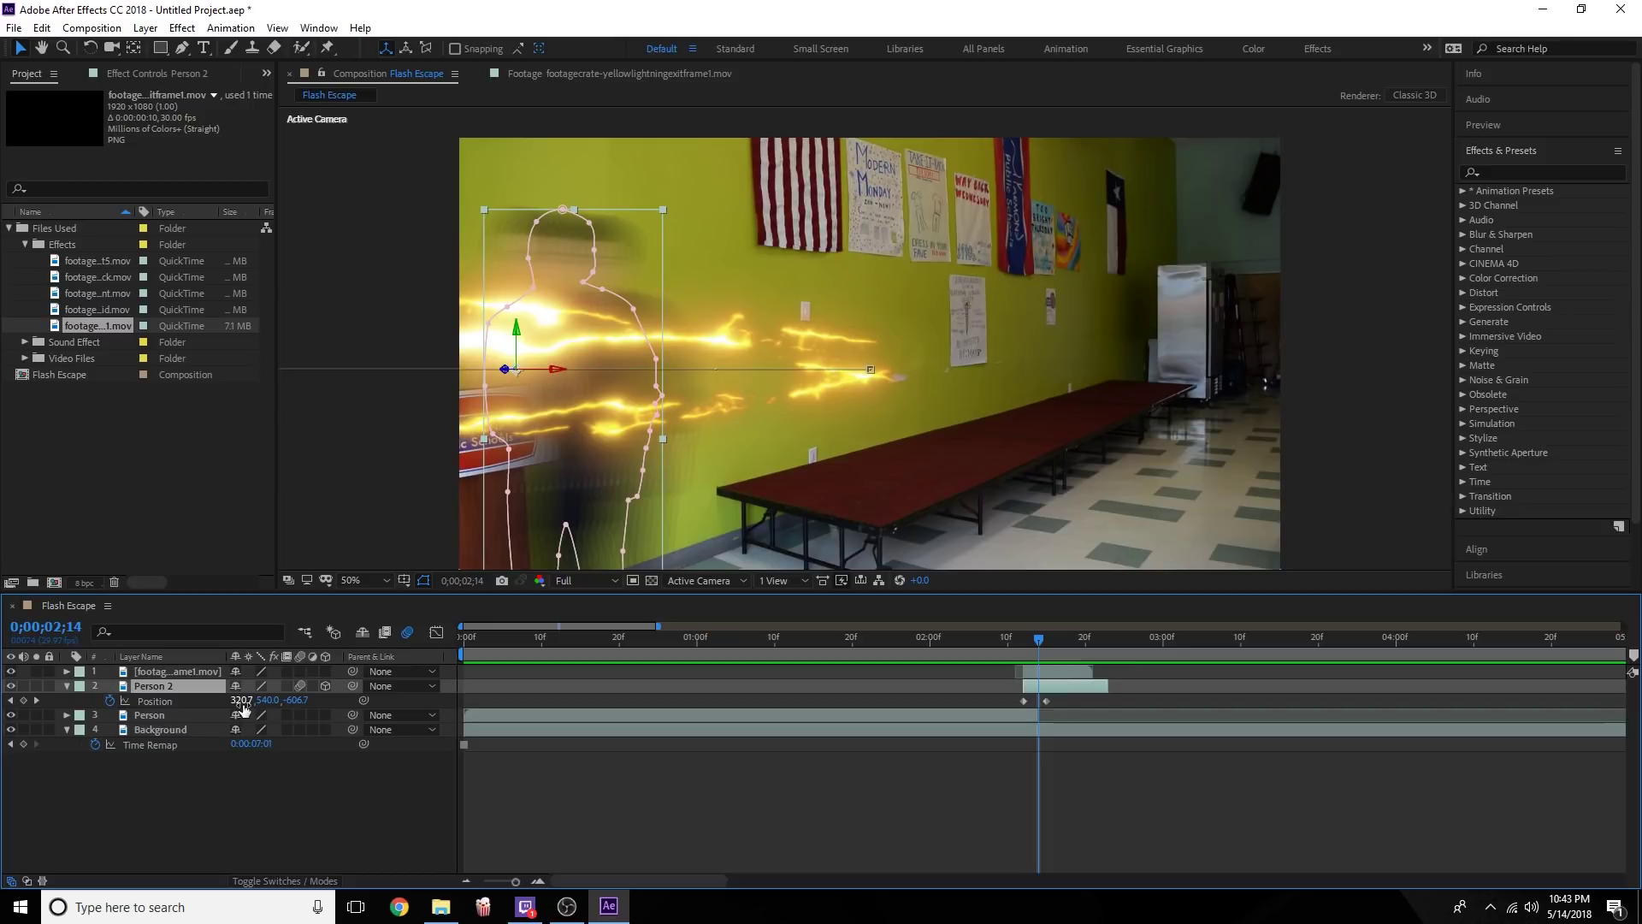
{"action": "left_click_drag", "start_coordinate": [243, 701], "coordinate": [2, 716]}
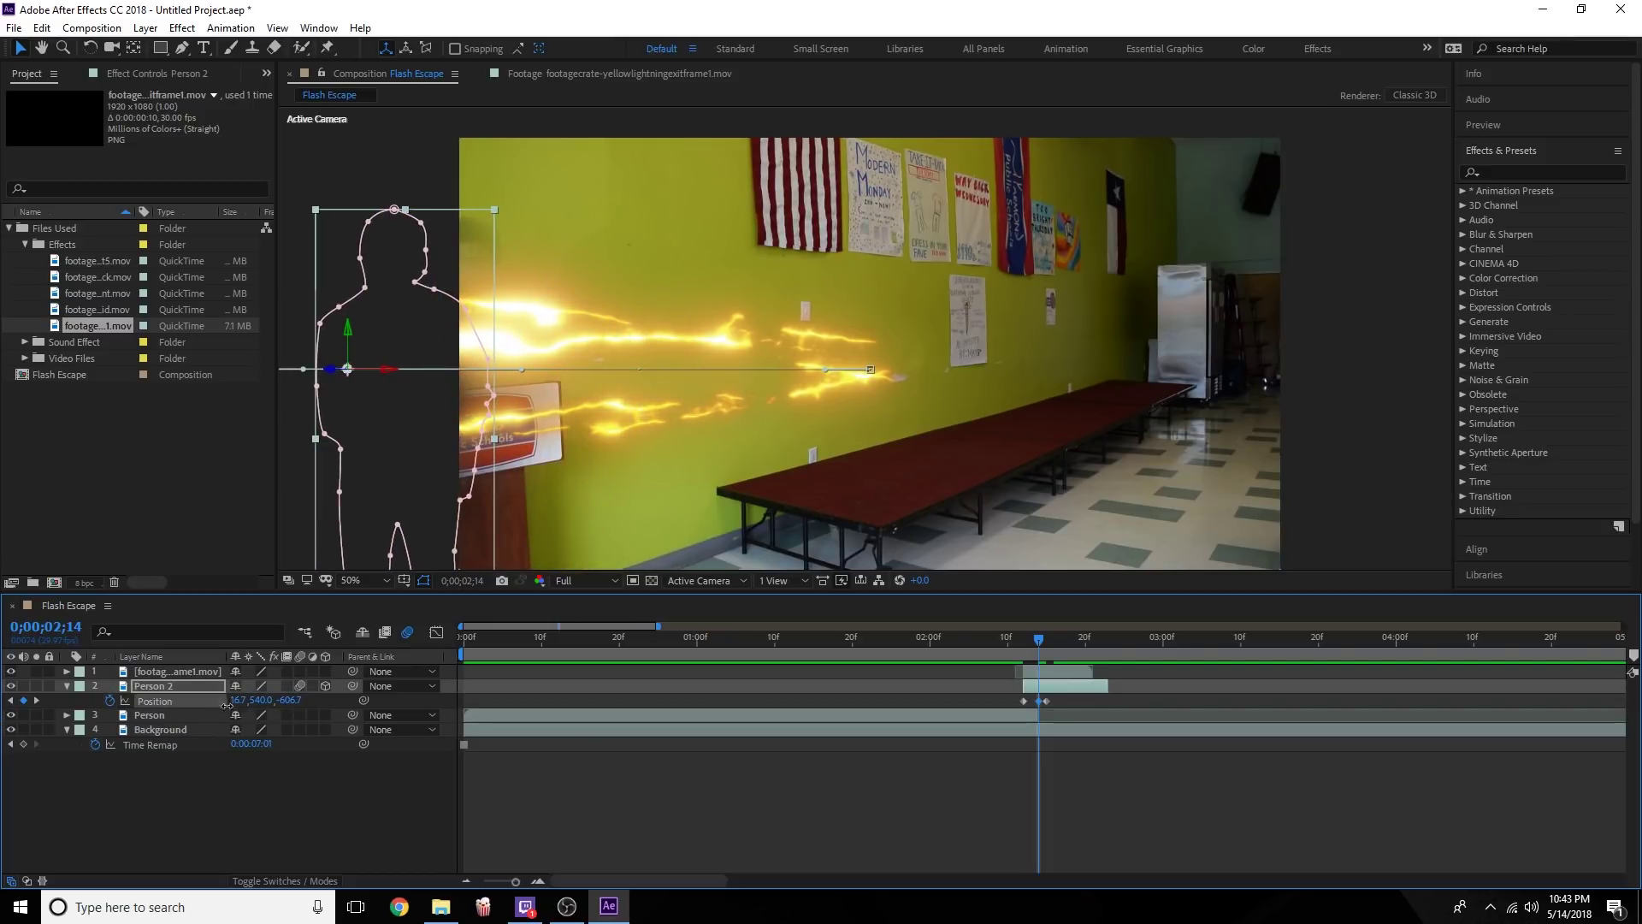
{"action": "left_click_drag", "start_coordinate": [229, 701], "coordinate": [150, 711]}
{"action": "mouse_move", "coordinate": [1043, 637]}
{"action": "left_mouse_down"}
{"action": "mouse_move", "coordinate": [1007, 649]}
{"action": "mouse_move", "coordinate": [1034, 655]}
{"action": "left_mouse_up"}
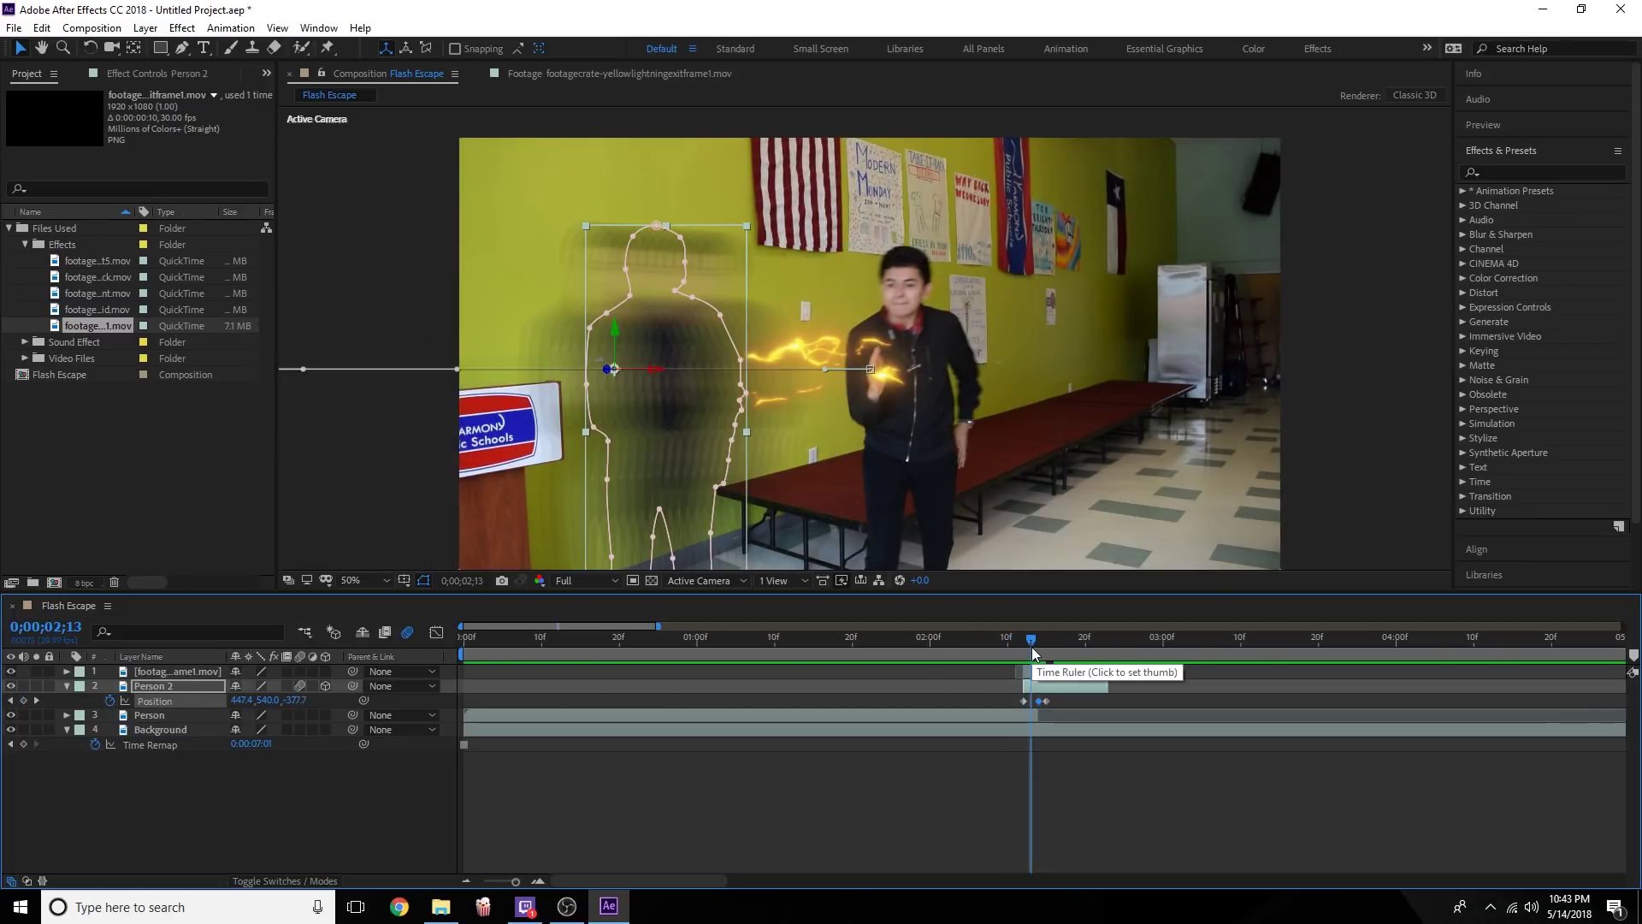
{"action": "key", "text": "space"}
{"action": "left_click_drag", "start_coordinate": [1031, 647], "coordinate": [951, 657]}
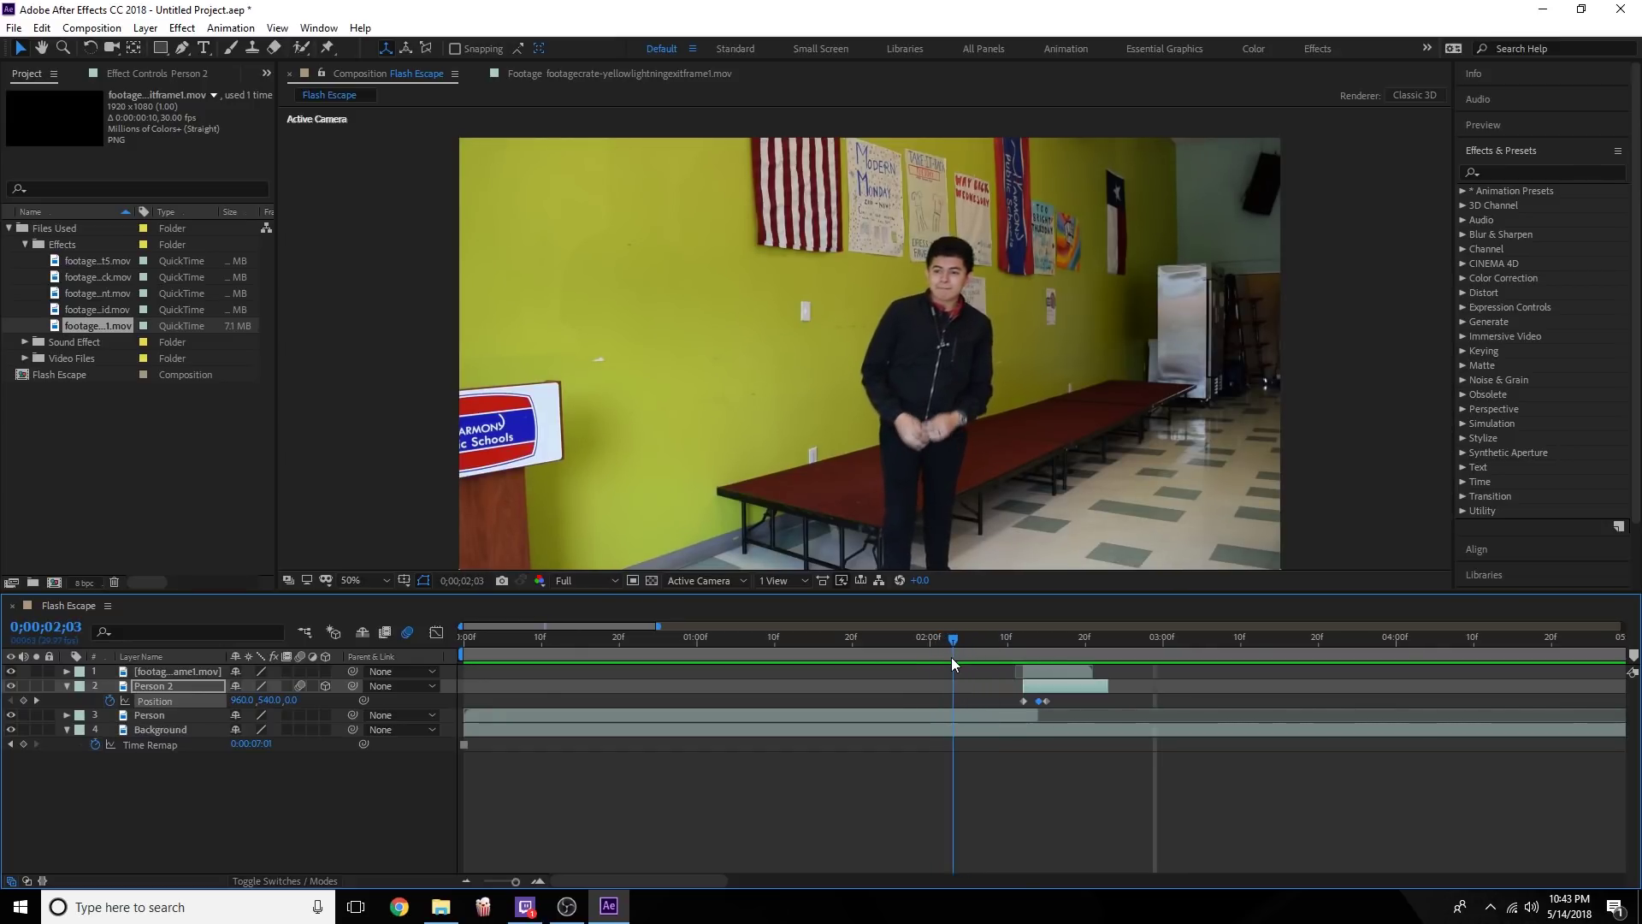
Preview the lightning accent, the lightning ring back and front, and the static-mid clips in the Effects folder.
{"action": "left_click", "coordinate": [53, 310]}
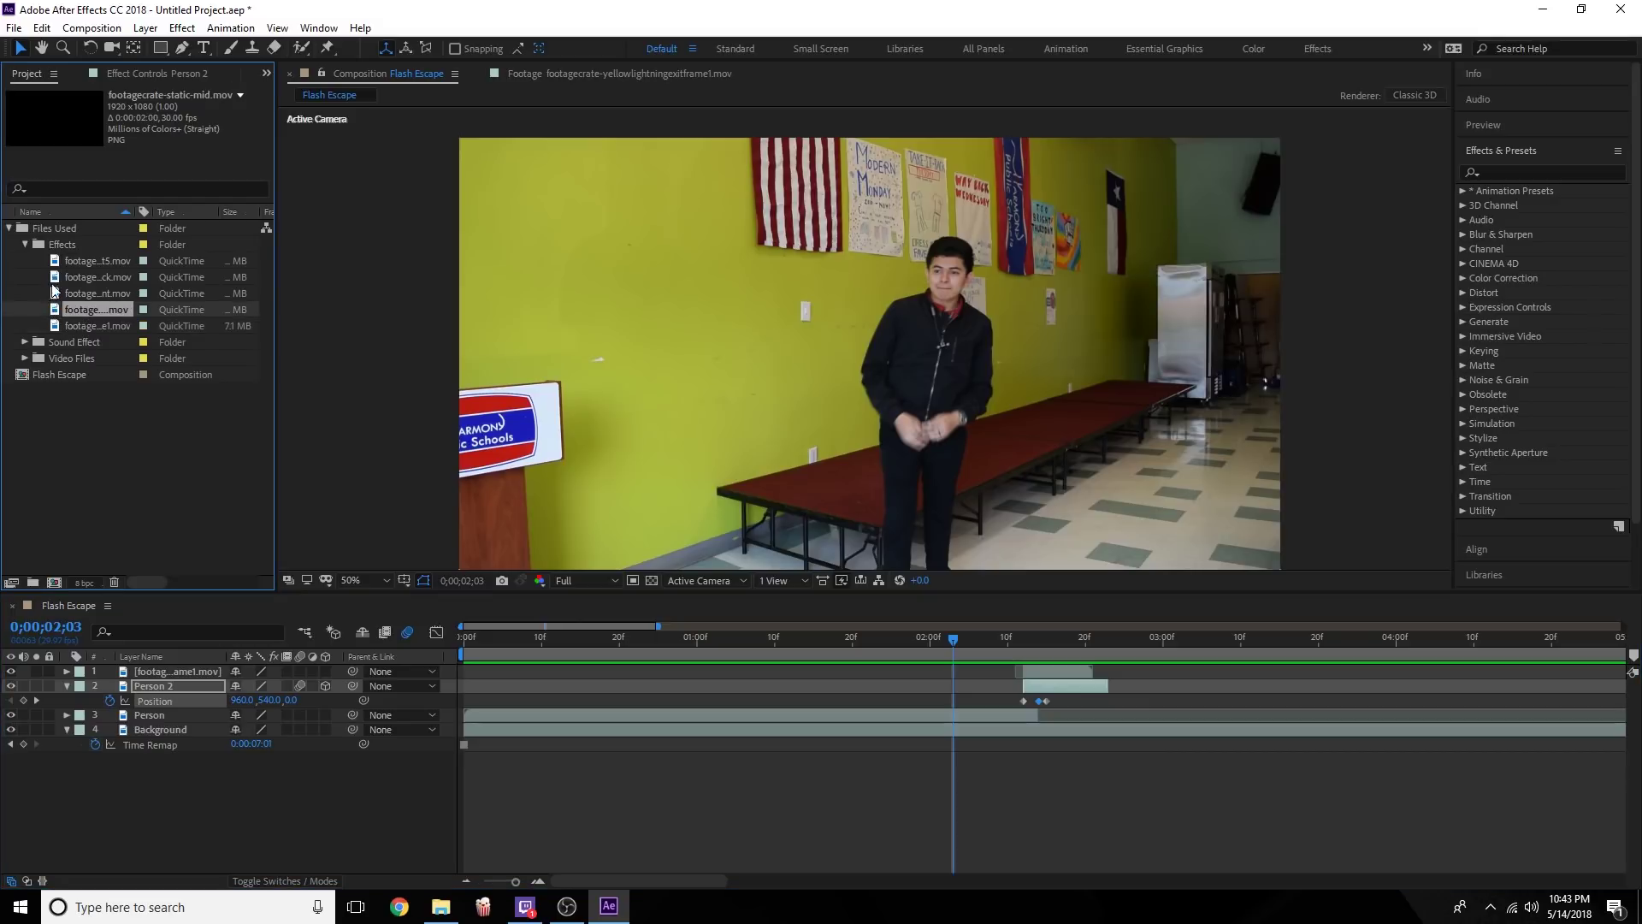
{"action": "double_click", "coordinate": [94, 261]}
{"action": "key", "text": "space"}
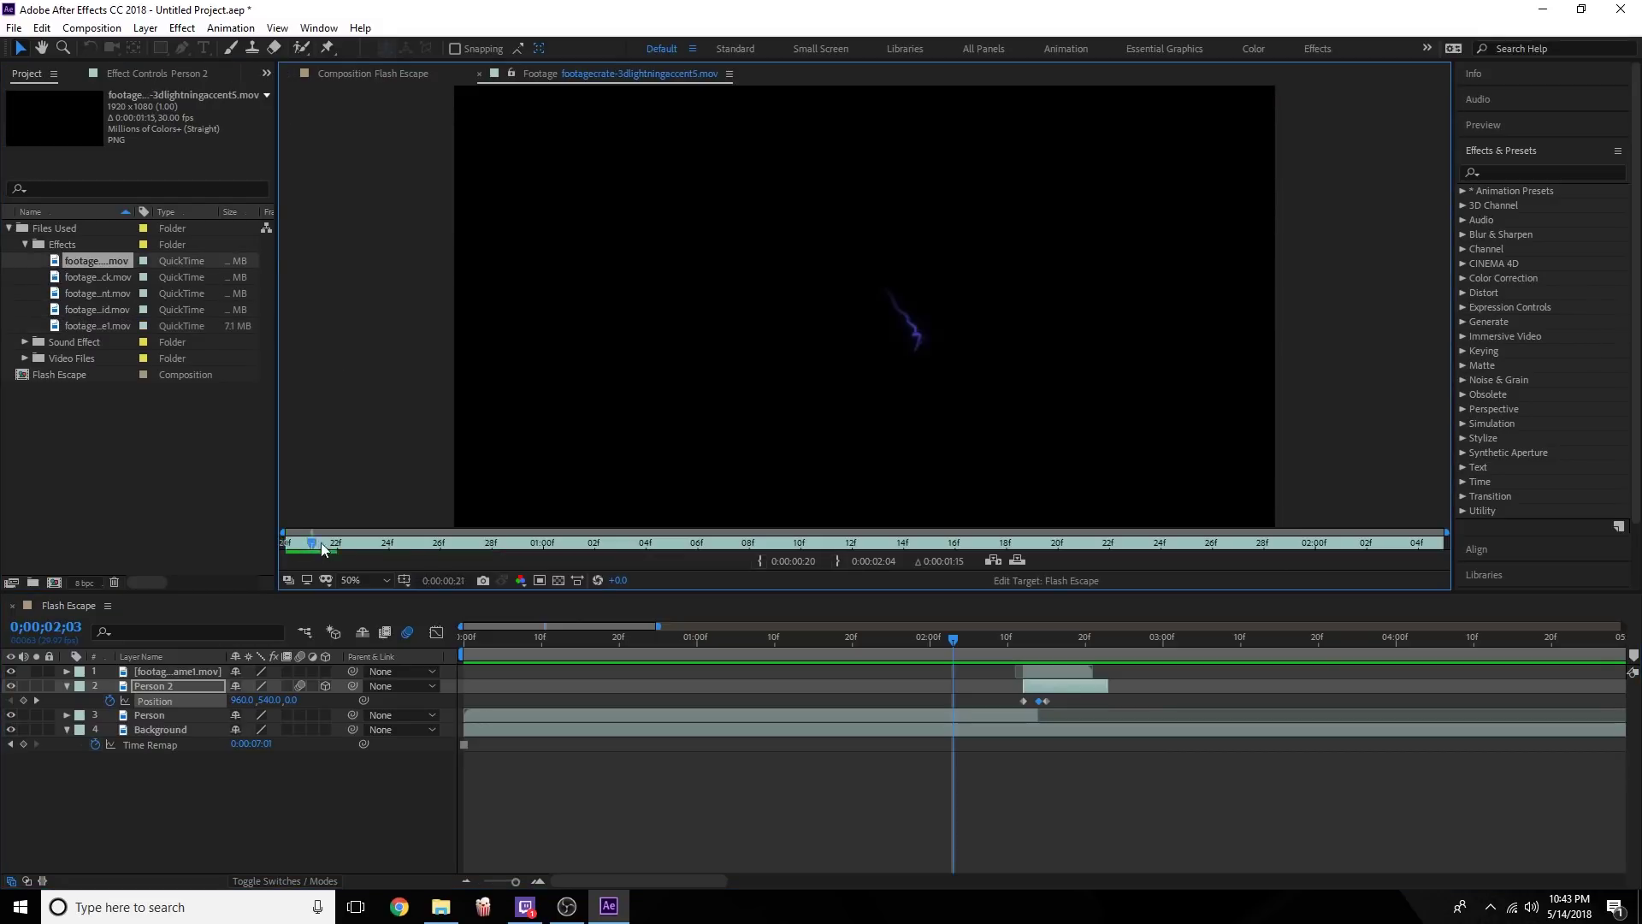
{"action": "double_click", "coordinate": [62, 279]}
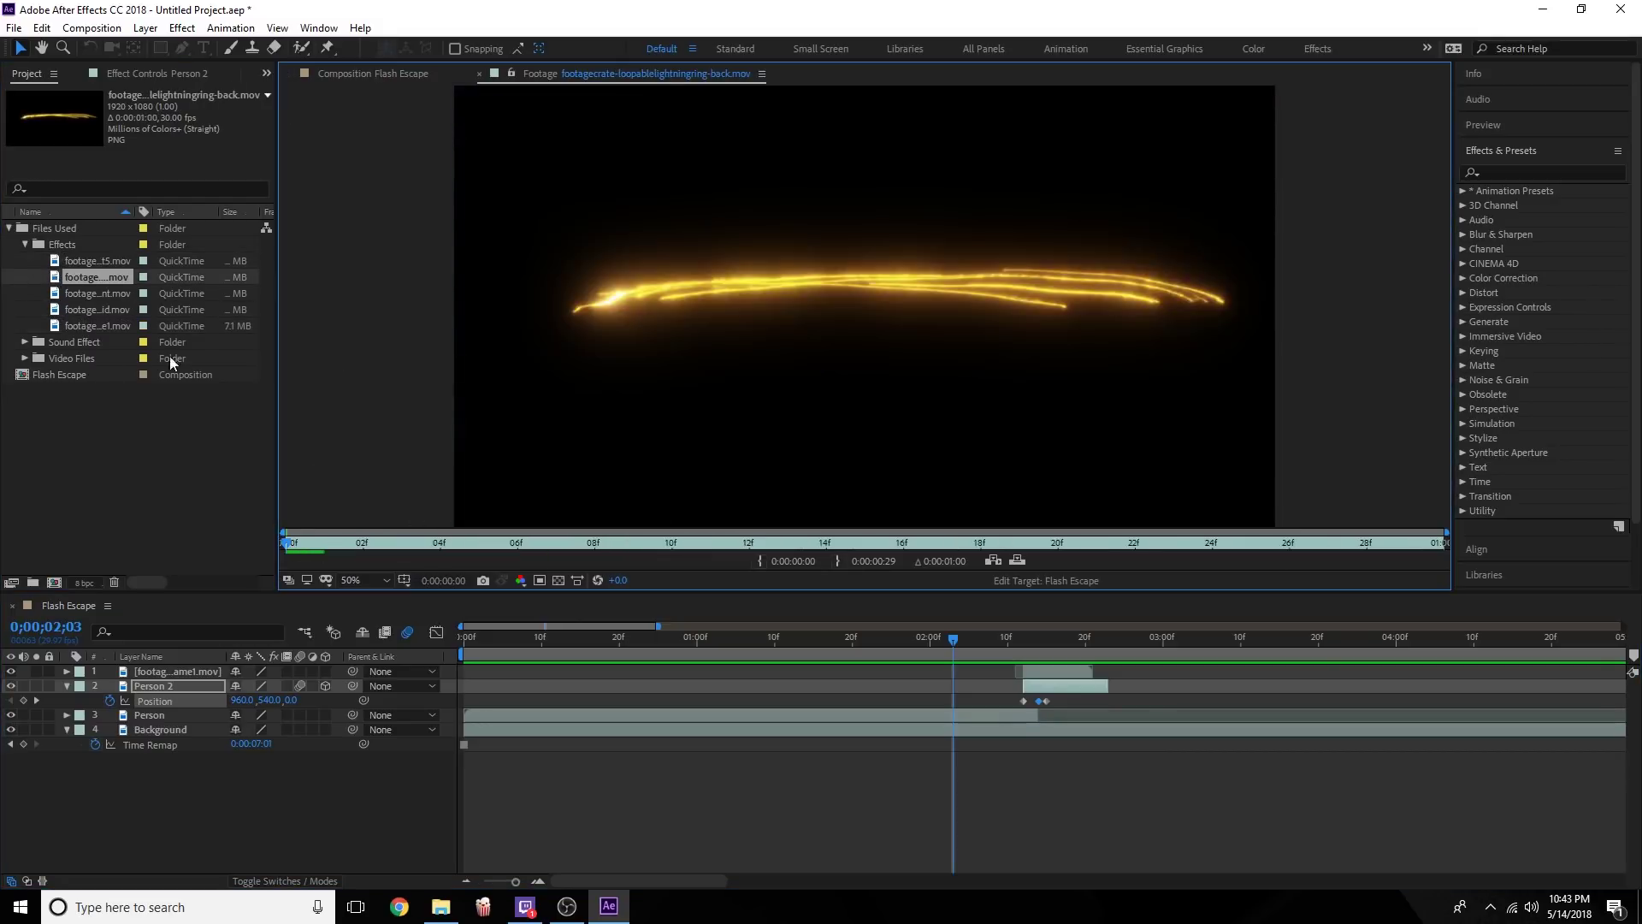
{"action": "double_click", "coordinate": [96, 293]}
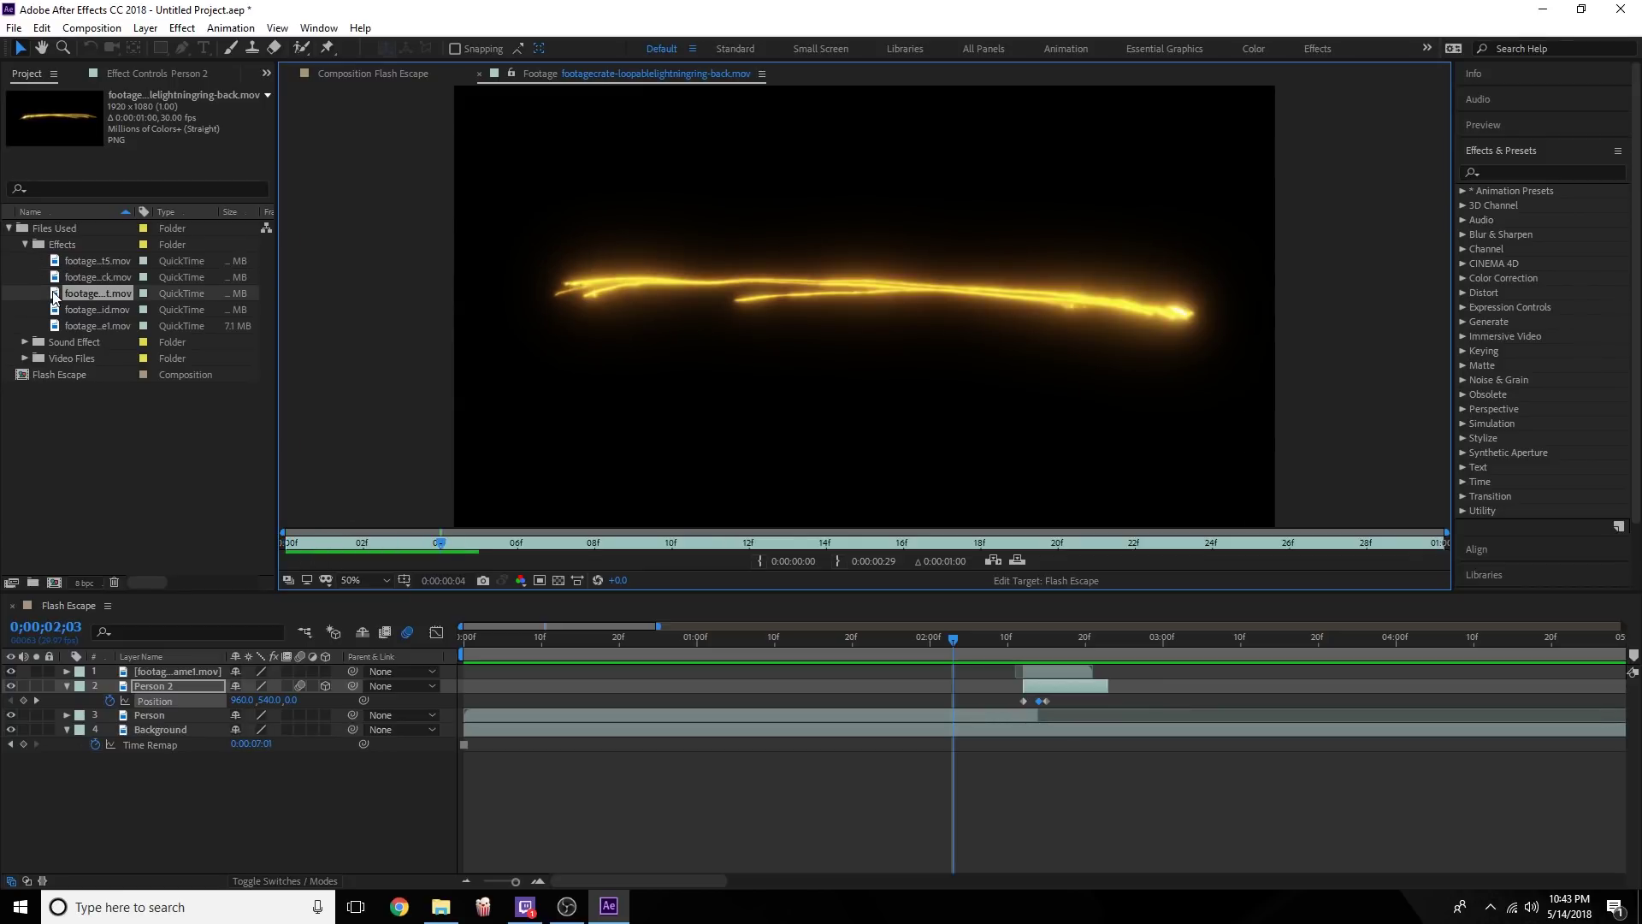
{"action": "double_click", "coordinate": [53, 312]}
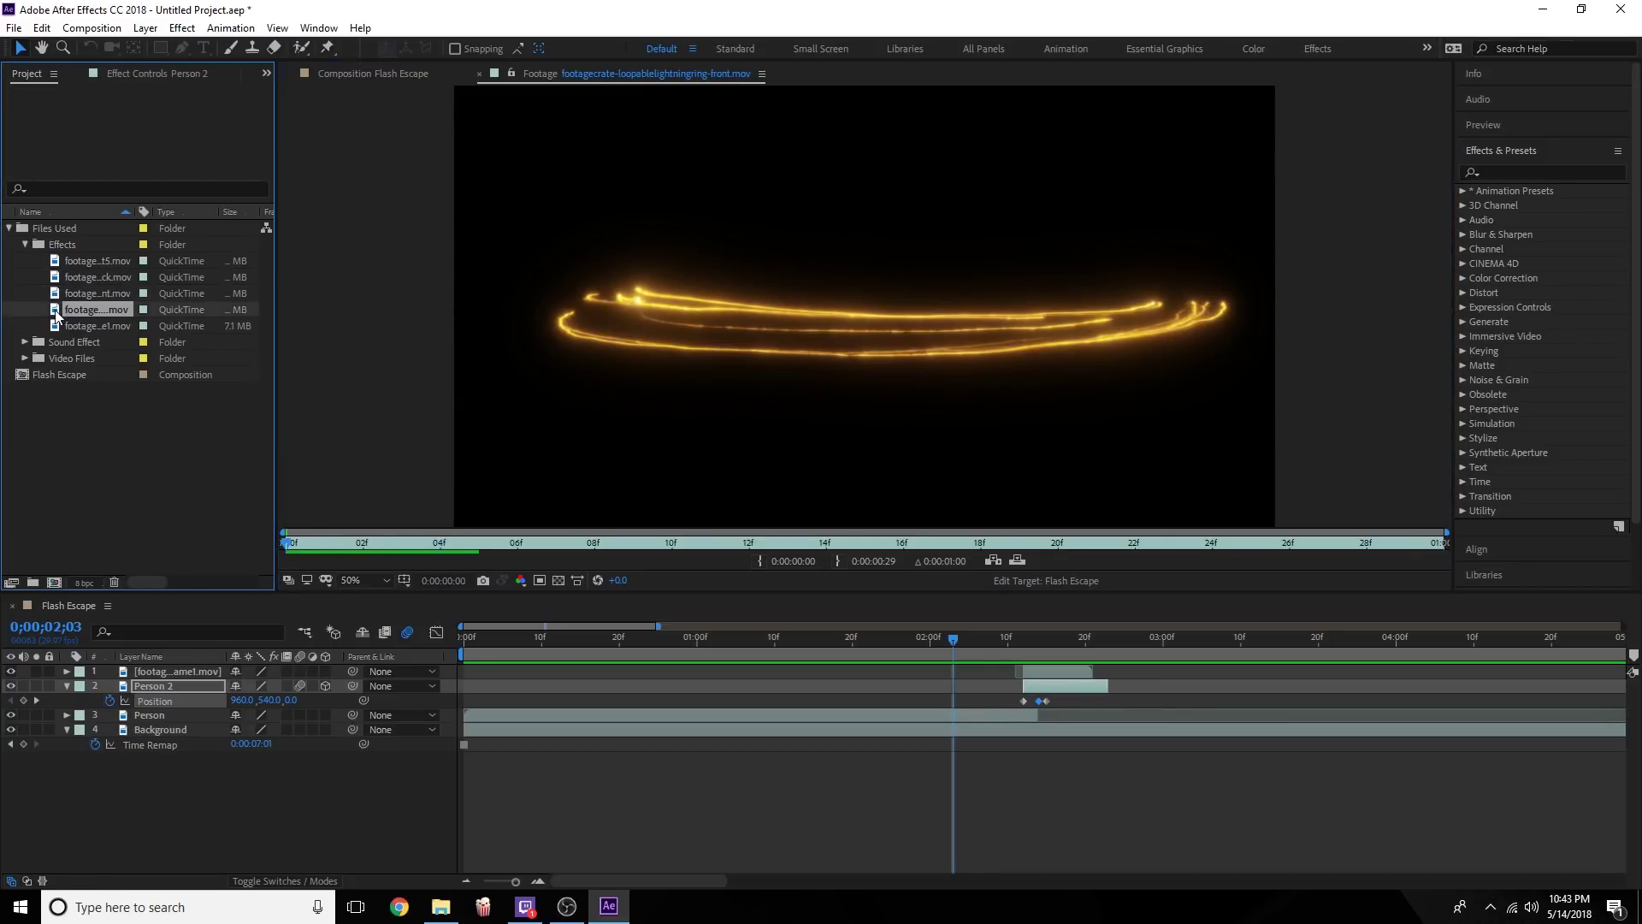
{"action": "left_click_drag", "start_coordinate": [330, 547], "coordinate": [402, 547]}
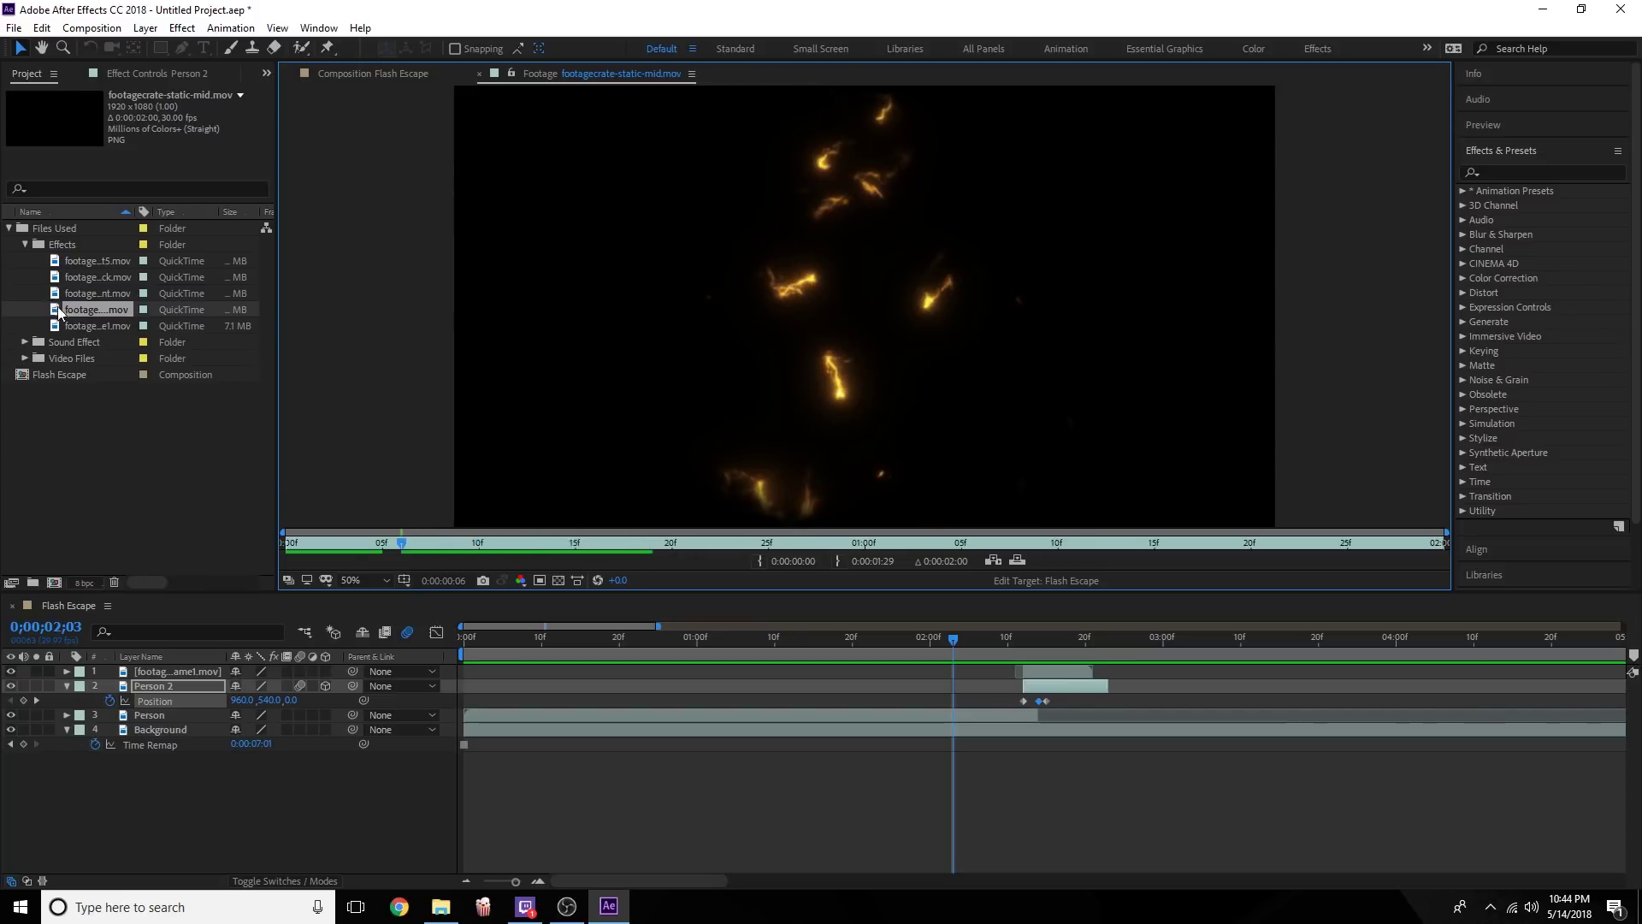
Add footagecrate-static-mid.mov directly above Person 2 and narrow it around the actor at 0;00;00;09.
{"action": "left_click_drag", "start_coordinate": [58, 312], "coordinate": [165, 681]}
{"action": "mouse_move", "coordinate": [557, 646]}
{"action": "left_mouse_down"}
{"action": "mouse_move", "coordinate": [466, 640]}
{"action": "mouse_move", "coordinate": [534, 643]}
{"action": "left_mouse_up"}
{"action": "left_click_drag", "start_coordinate": [459, 367], "coordinate": [556, 387]}
{"action": "left_click_drag", "start_coordinate": [870, 138], "coordinate": [871, 147]}
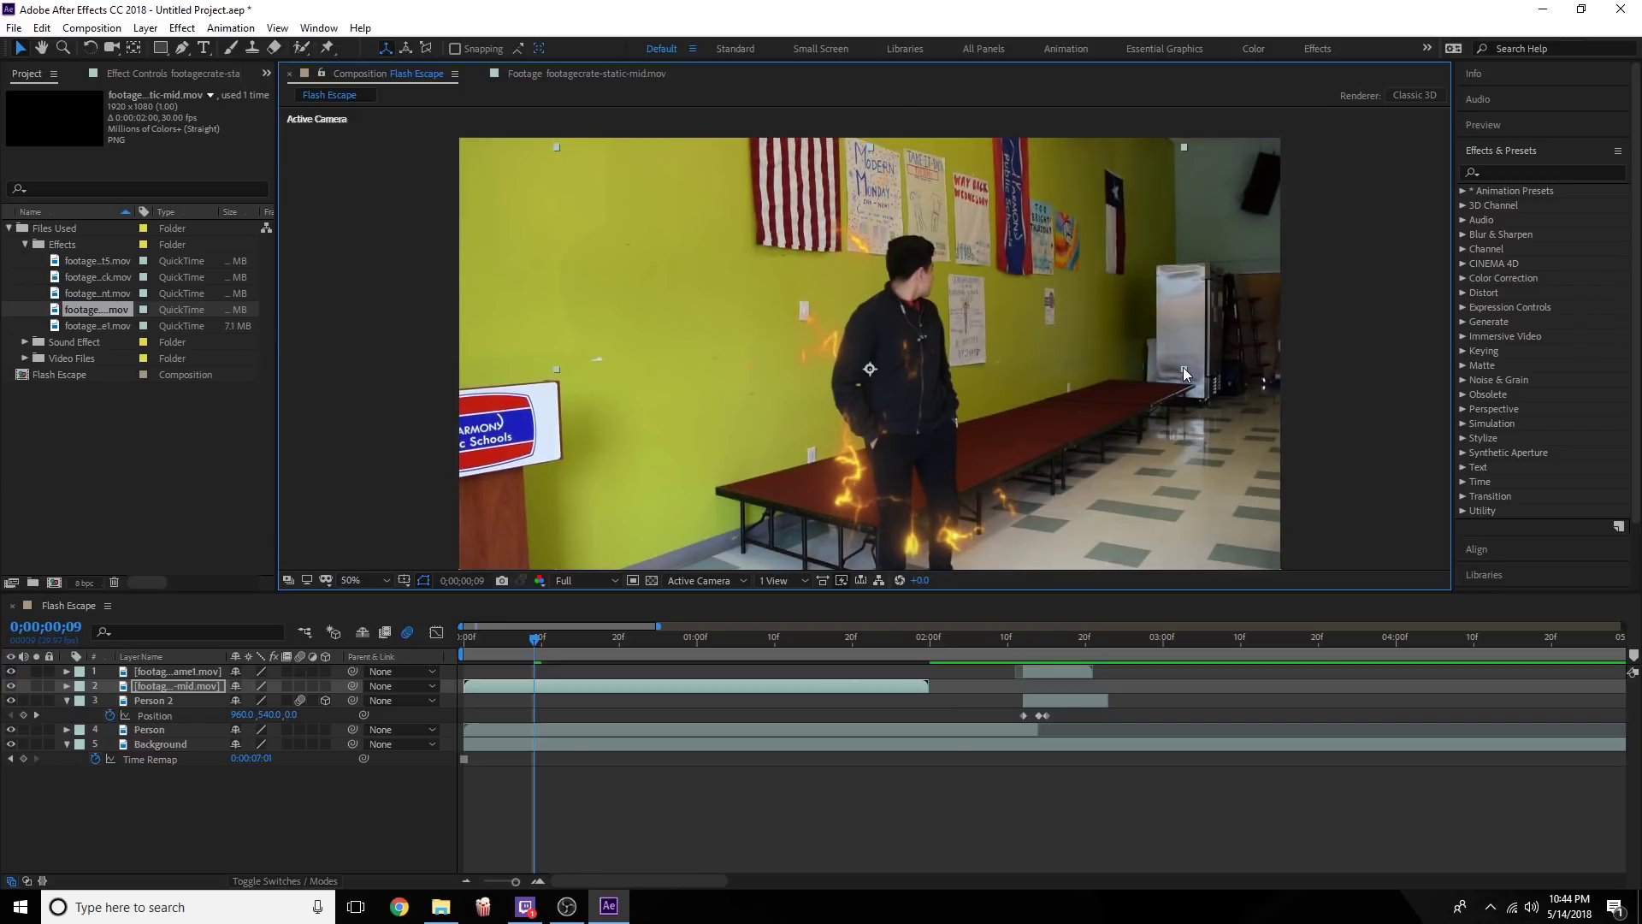
{"action": "left_click_drag", "start_coordinate": [1183, 367], "coordinate": [809, 510]}
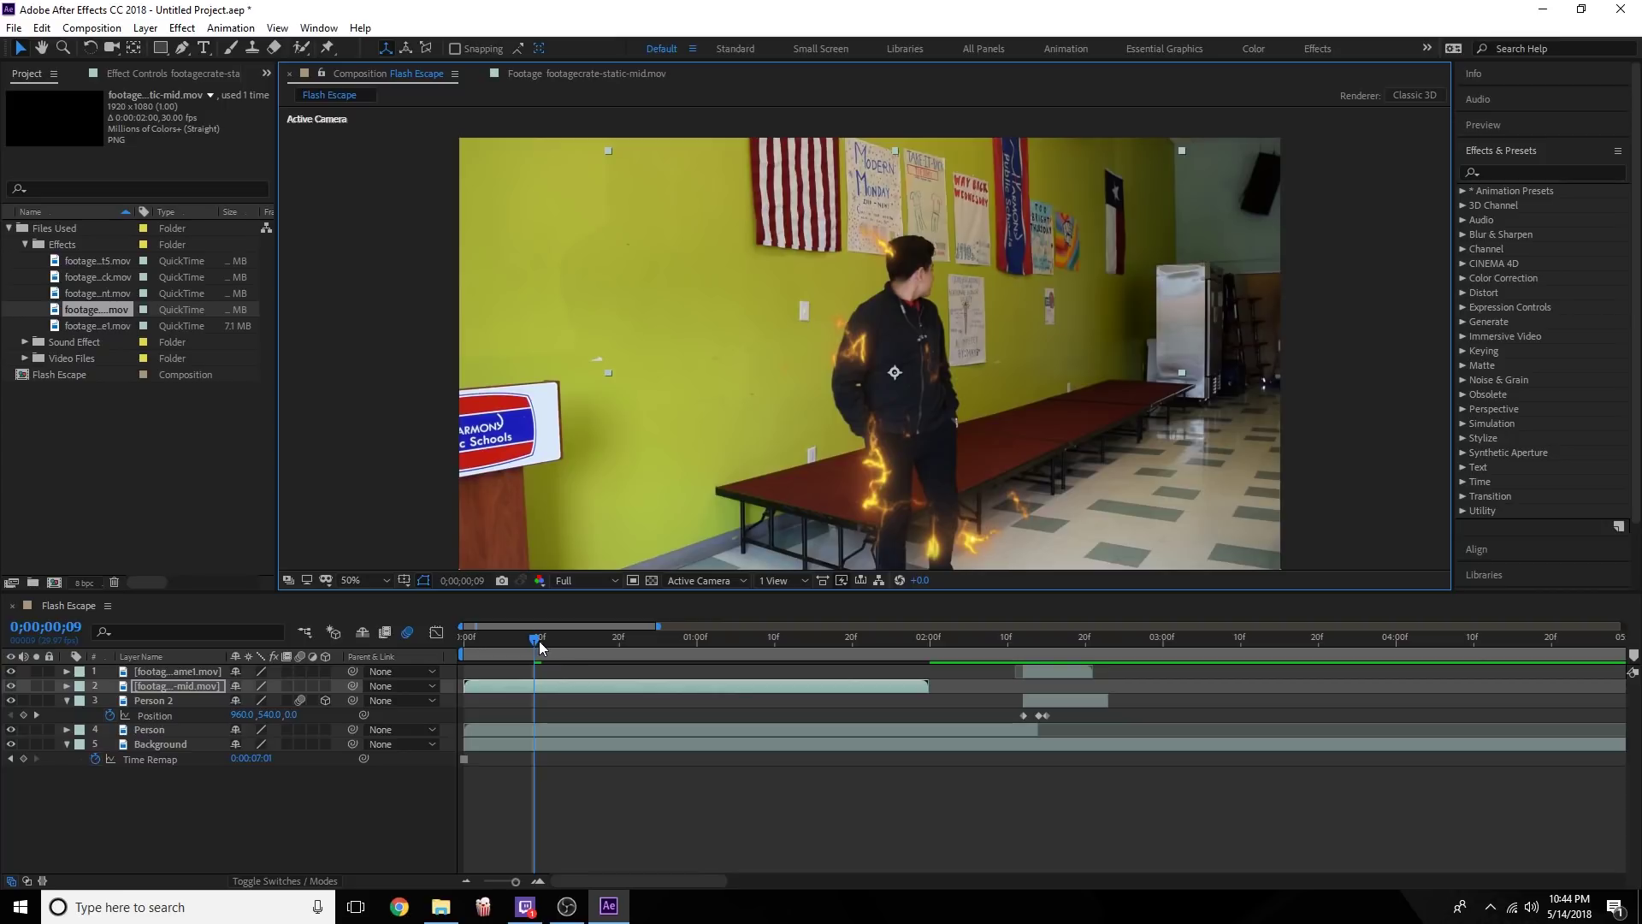
Scale the static electricity clip down further and position it over the actor's body at 0;00;01;14.
{"action": "left_click_drag", "start_coordinate": [539, 639], "coordinate": [809, 637]}
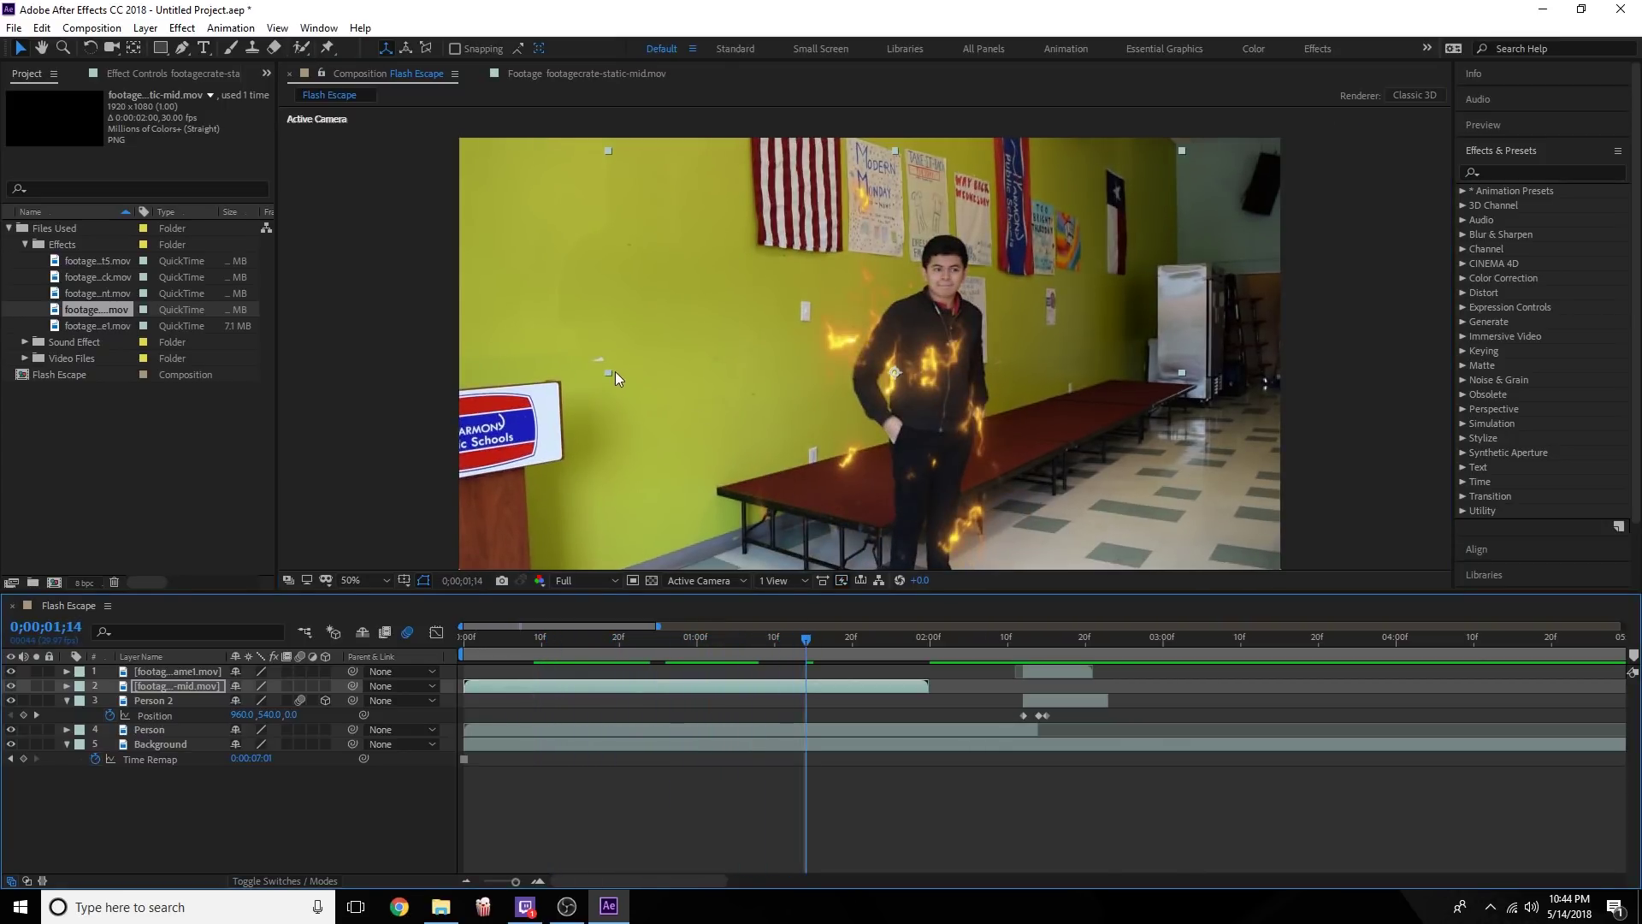
{"action": "left_click_drag", "start_coordinate": [614, 371], "coordinate": [720, 377]}
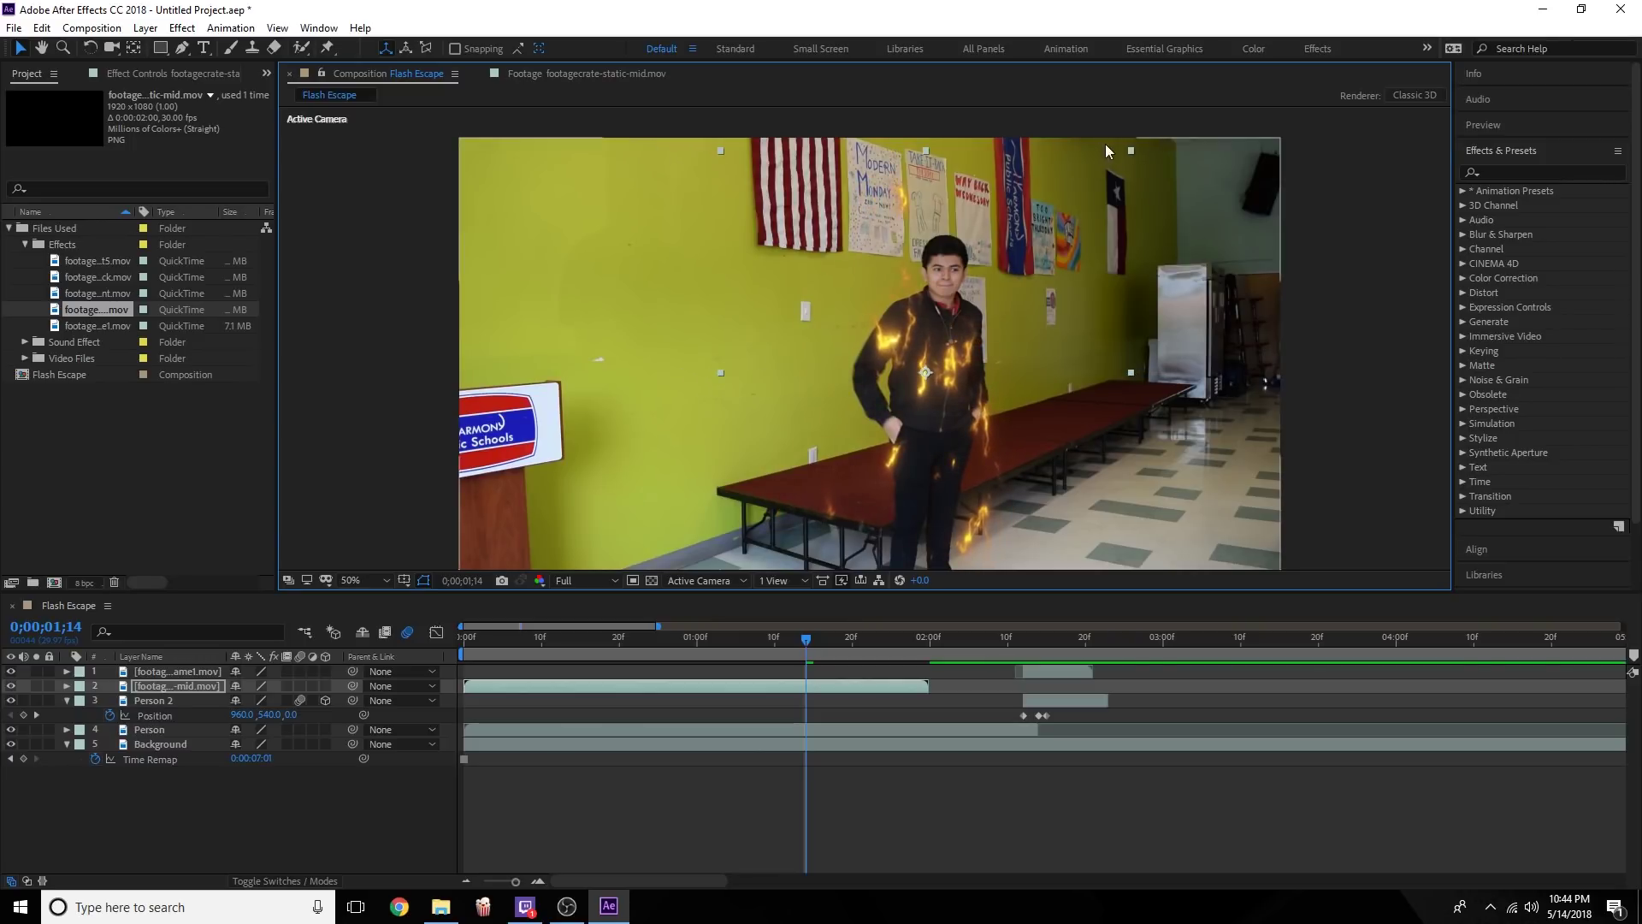
{"action": "left_click_drag", "start_coordinate": [1131, 150], "coordinate": [1098, 210]}
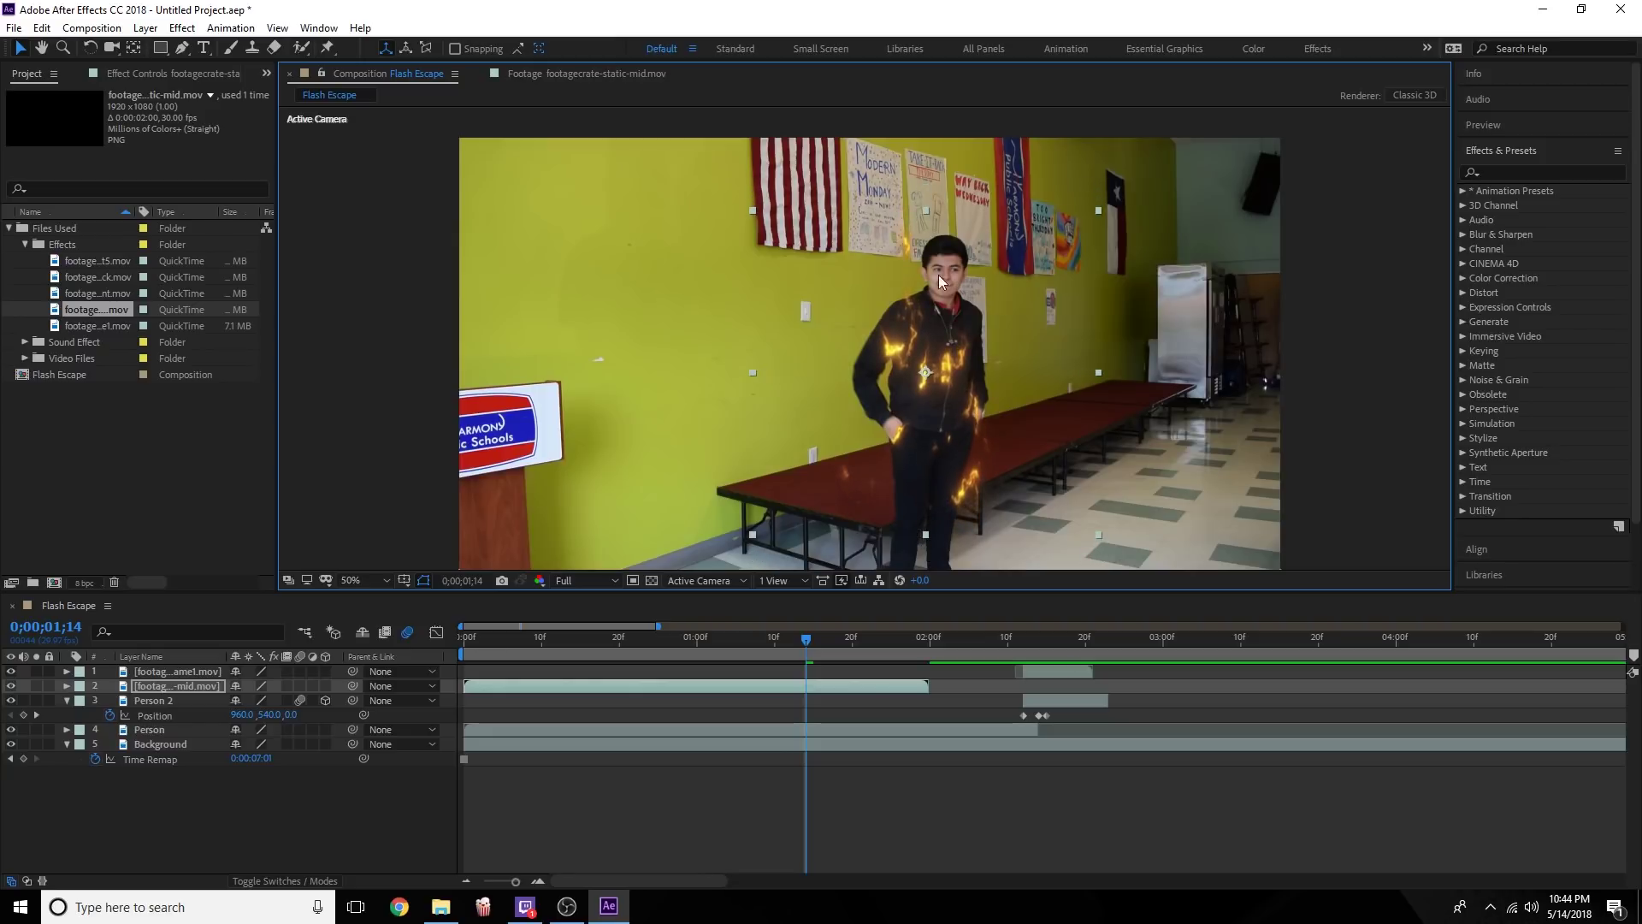
{"action": "left_click_drag", "start_coordinate": [939, 281], "coordinate": [947, 305]}
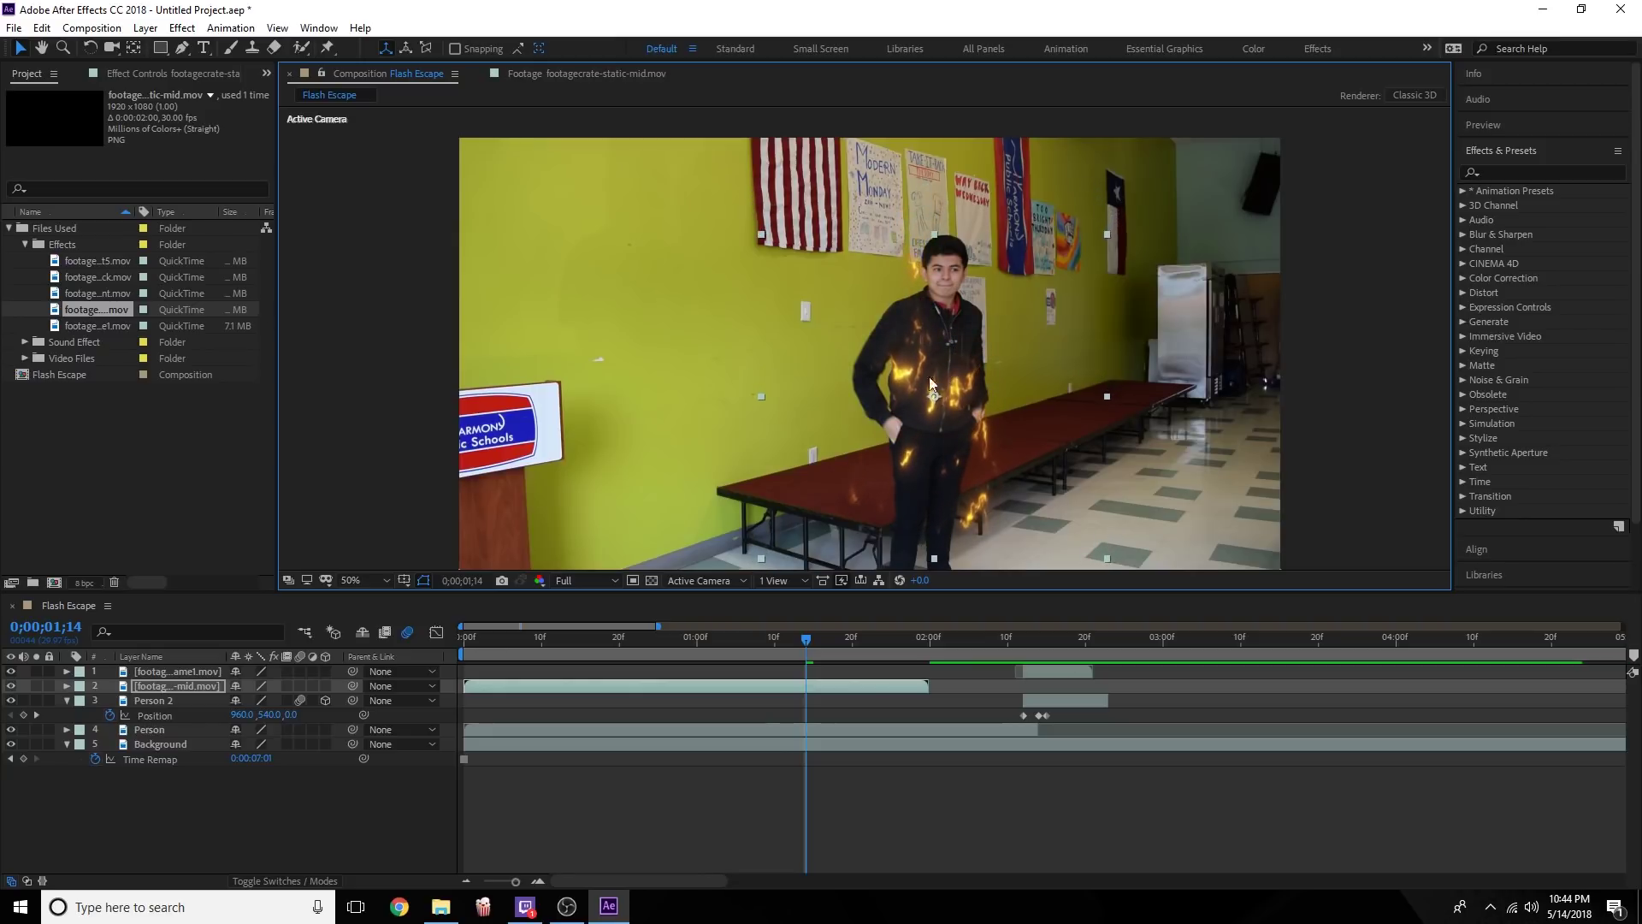
Shift the static electricity layer in time so that it starts at about 0;00;01;15.
{"action": "left_click_drag", "start_coordinate": [806, 641], "coordinate": [859, 640]}
{"action": "left_click_drag", "start_coordinate": [730, 686], "coordinate": [1020, 674]}
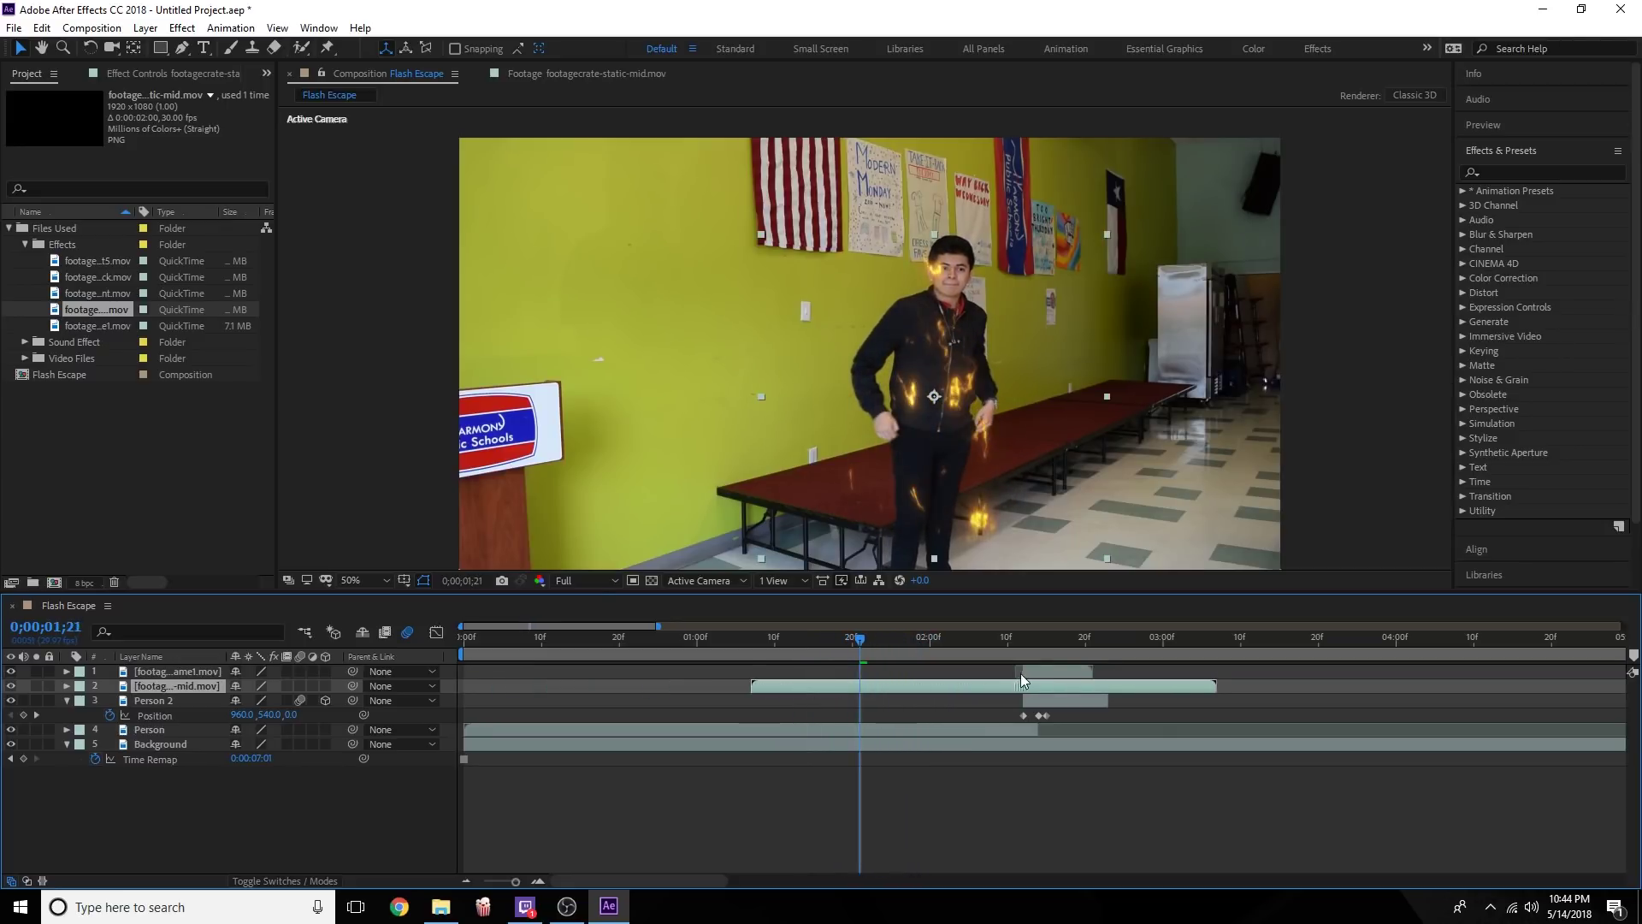
{"action": "left_click_drag", "start_coordinate": [857, 640], "coordinate": [829, 684]}
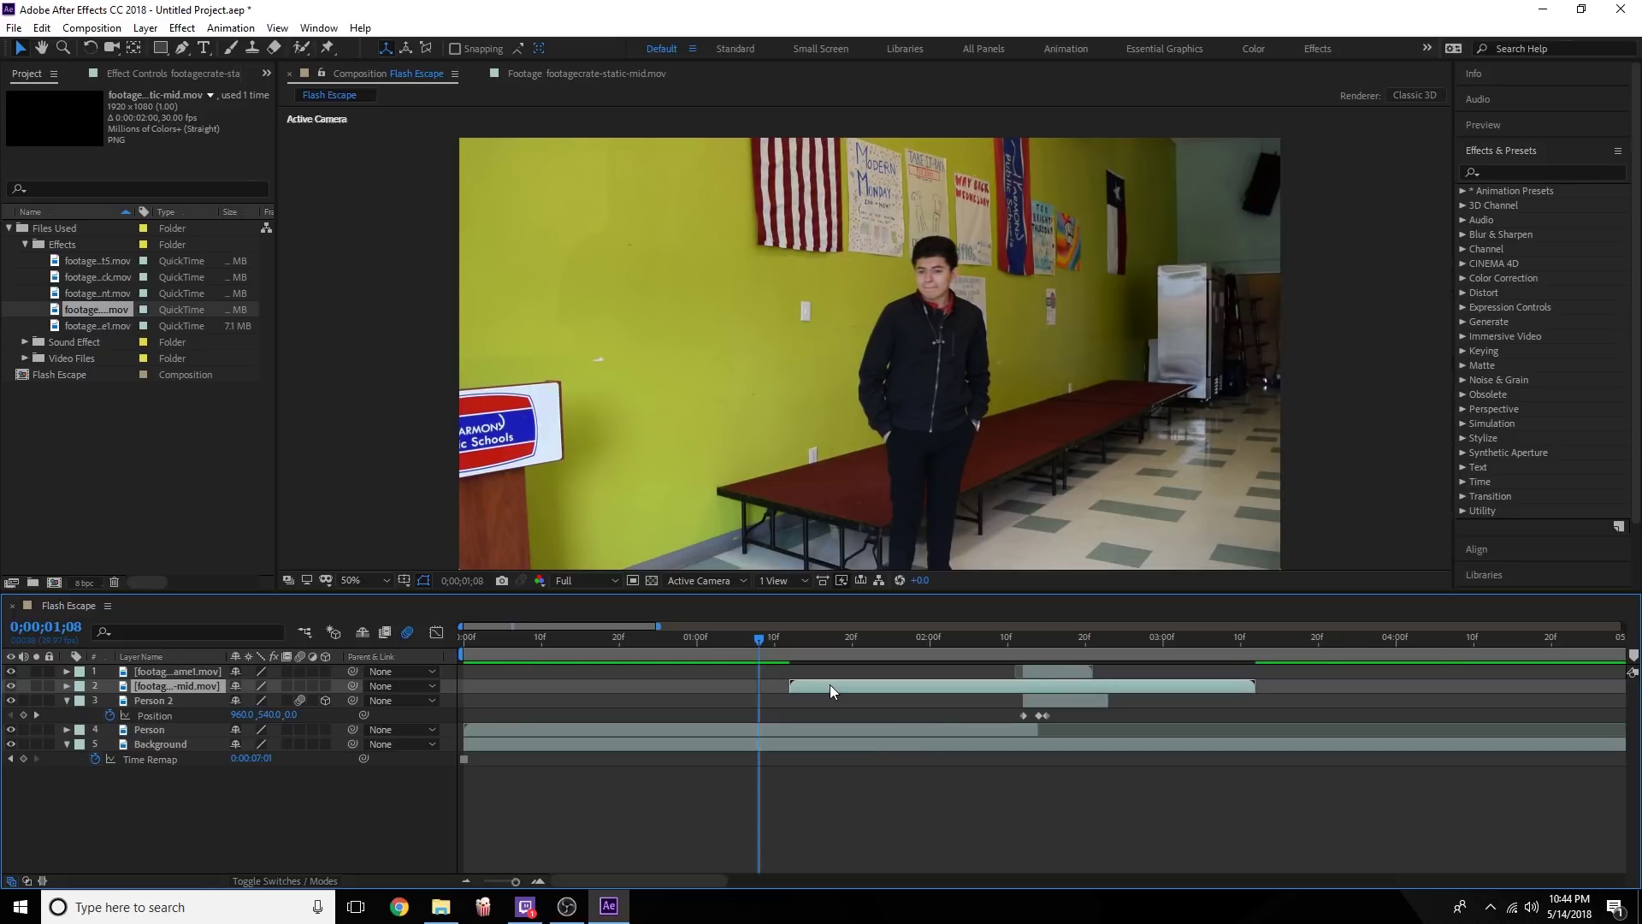
{"action": "left_click_drag", "start_coordinate": [829, 684], "coordinate": [855, 684]}
Keyframe the static electricity layer's Opacity from 100% at 0;00;02;12 to 0% at 0;00;02;13, and preview the cutoff.
{"action": "left_click_drag", "start_coordinate": [761, 638], "coordinate": [1023, 642]}
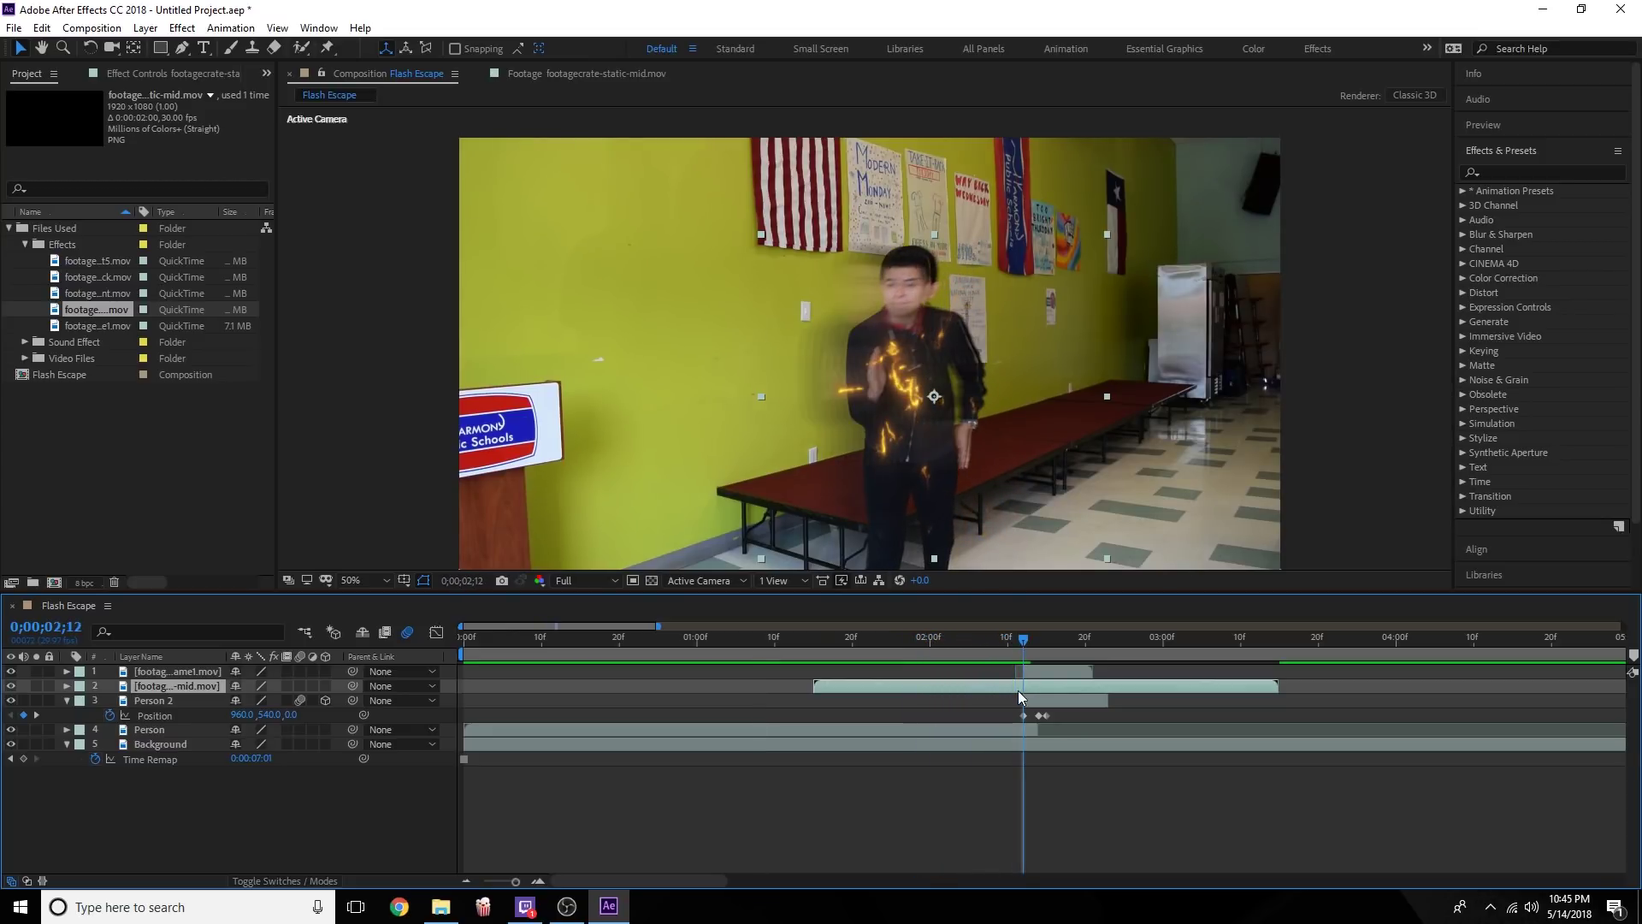
{"action": "key", "text": "t"}
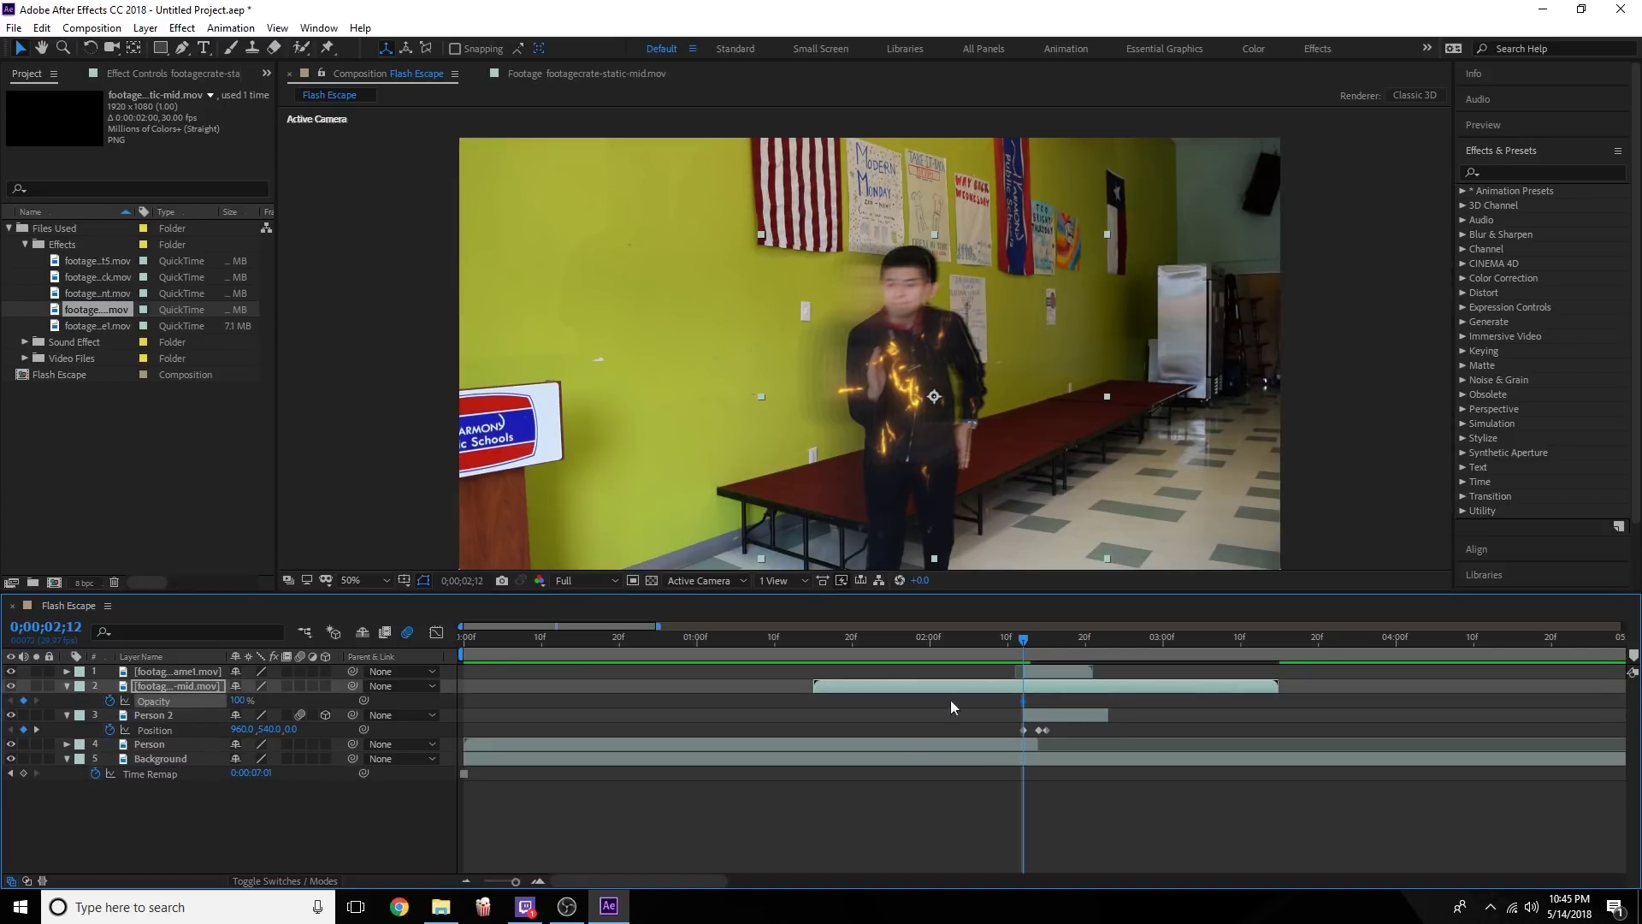
{"action": "left_click", "coordinate": [1029, 639]}
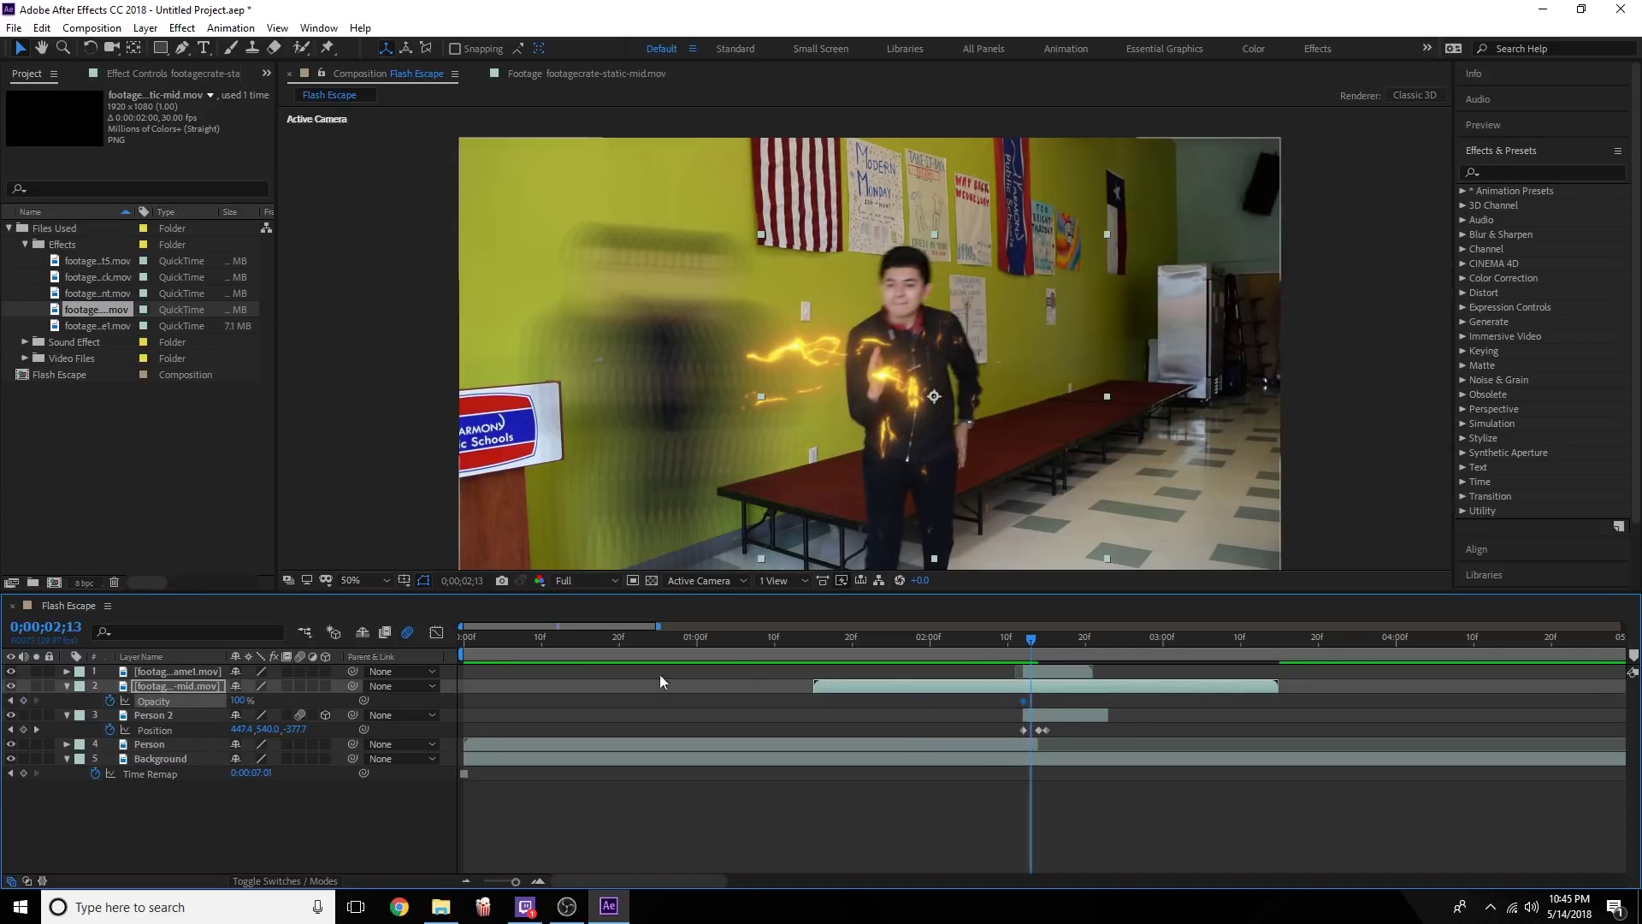
{"action": "left_click", "coordinate": [240, 700]}
{"action": "type", "text": "0"}
{"action": "key", "text": "Return"}
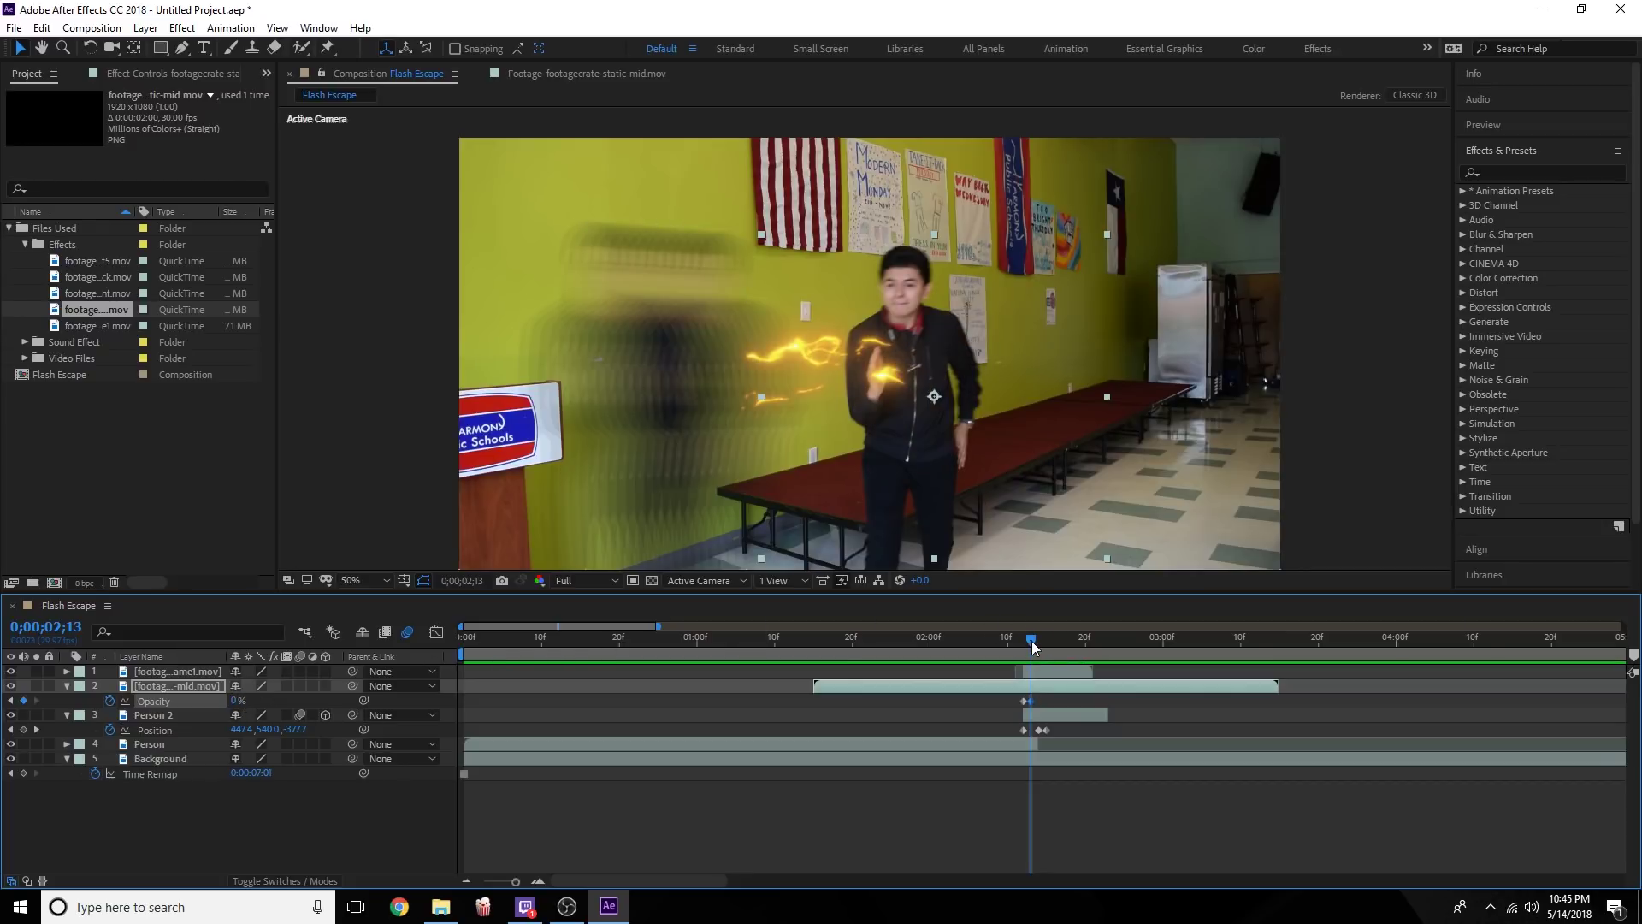
{"action": "left_click_drag", "start_coordinate": [1034, 640], "coordinate": [1009, 644]}
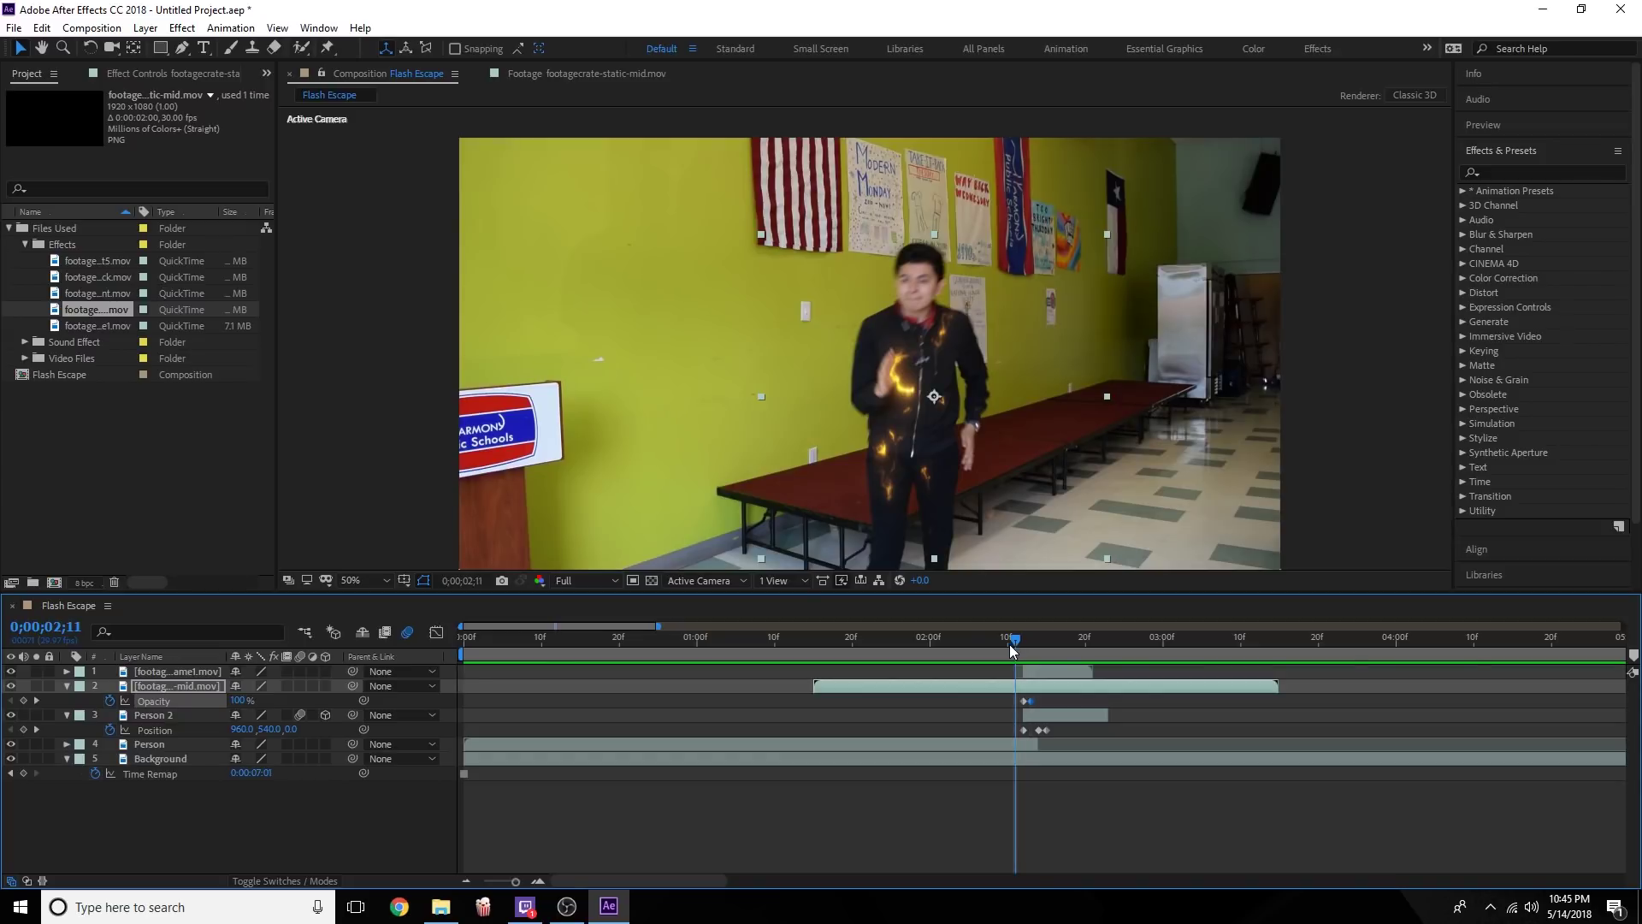
{"action": "key", "text": "space"}
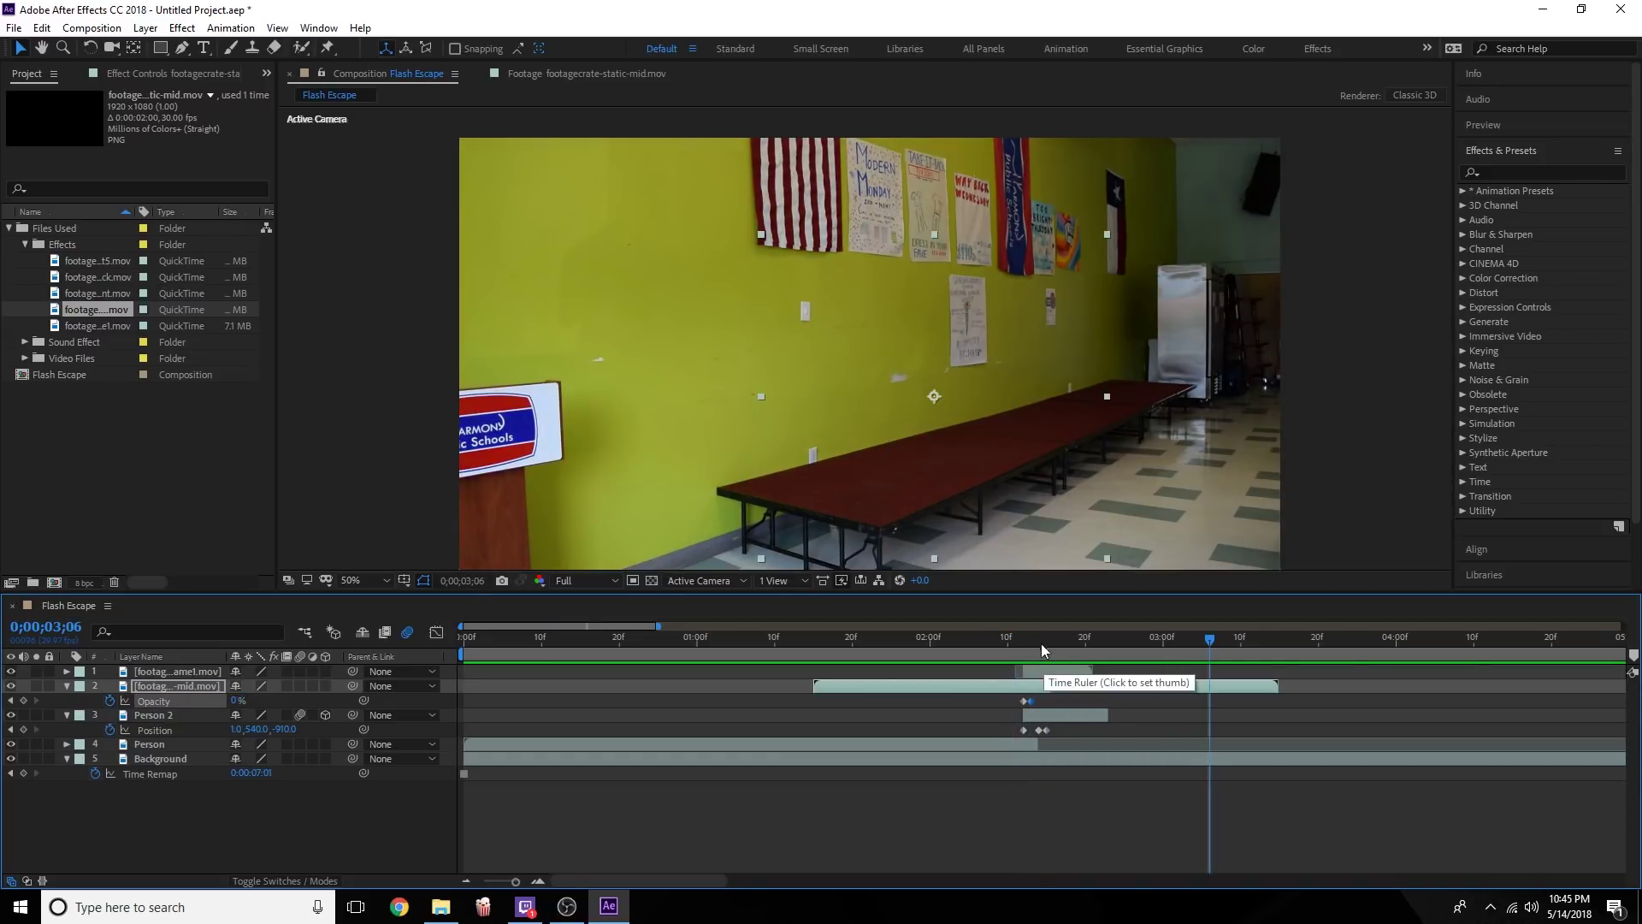
Trim the end of the Person layer back to 0;00;02;12, where Person 2 begins.
{"action": "left_click_drag", "start_coordinate": [1009, 646], "coordinate": [1022, 645]}
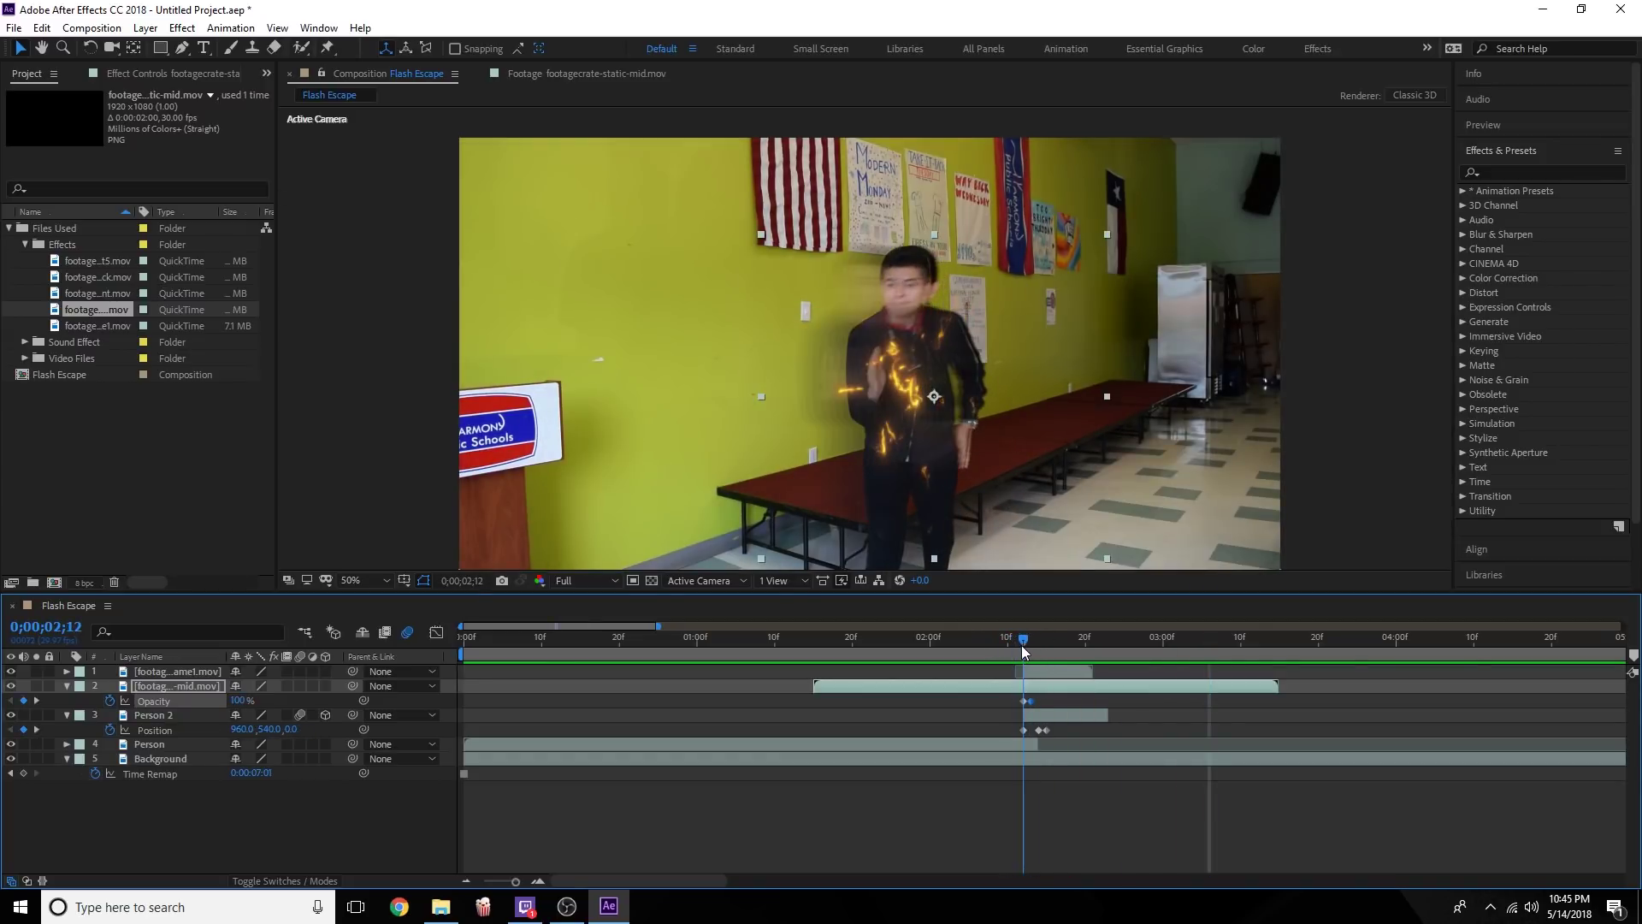
{"action": "left_click", "coordinate": [982, 757]}
{"action": "left_click", "coordinate": [1004, 744]}
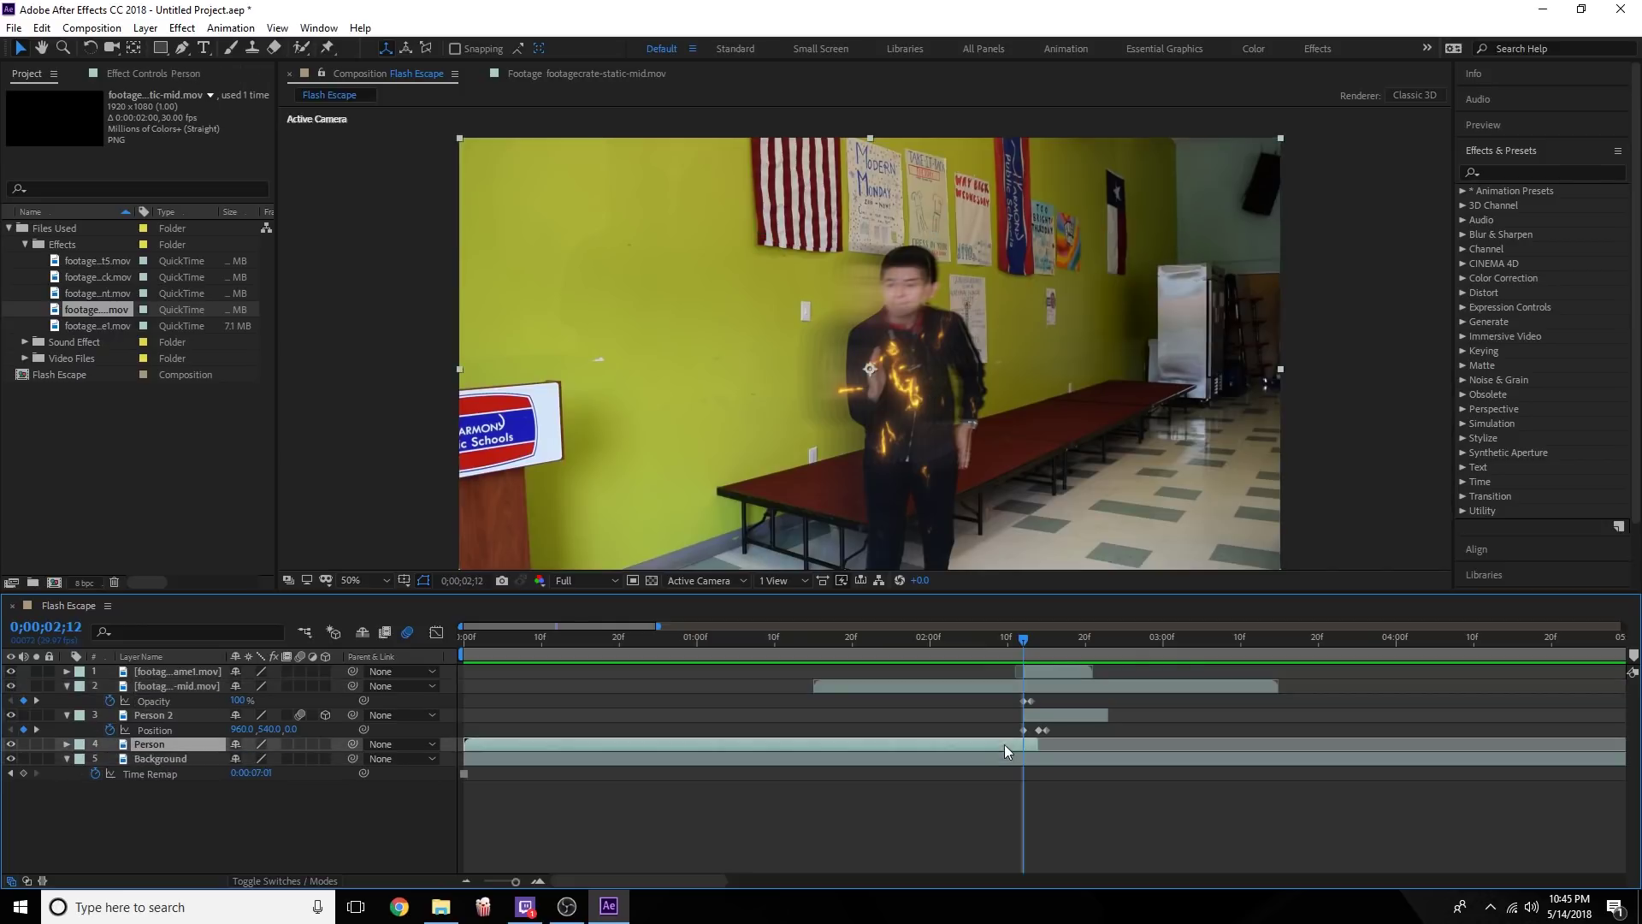
{"action": "left_click_drag", "start_coordinate": [1039, 742], "coordinate": [1024, 743]}
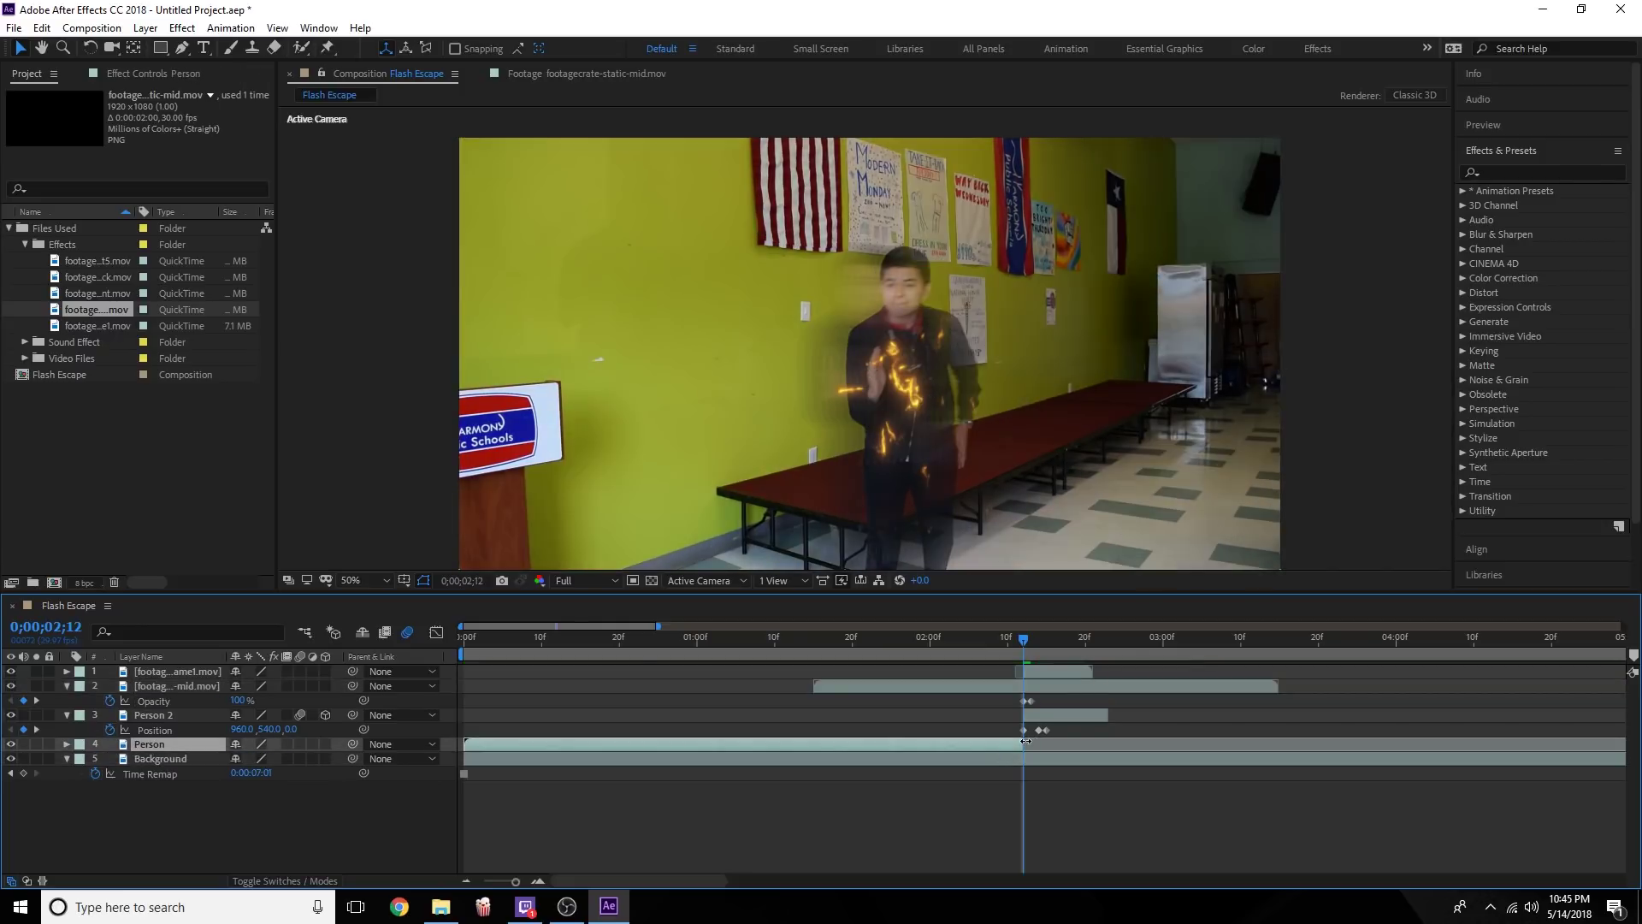
Play back the escape from the beginning, examine the frame at 0;00;02;14, and select the Background layer.
{"action": "left_click_drag", "start_coordinate": [1014, 640], "coordinate": [966, 653]}
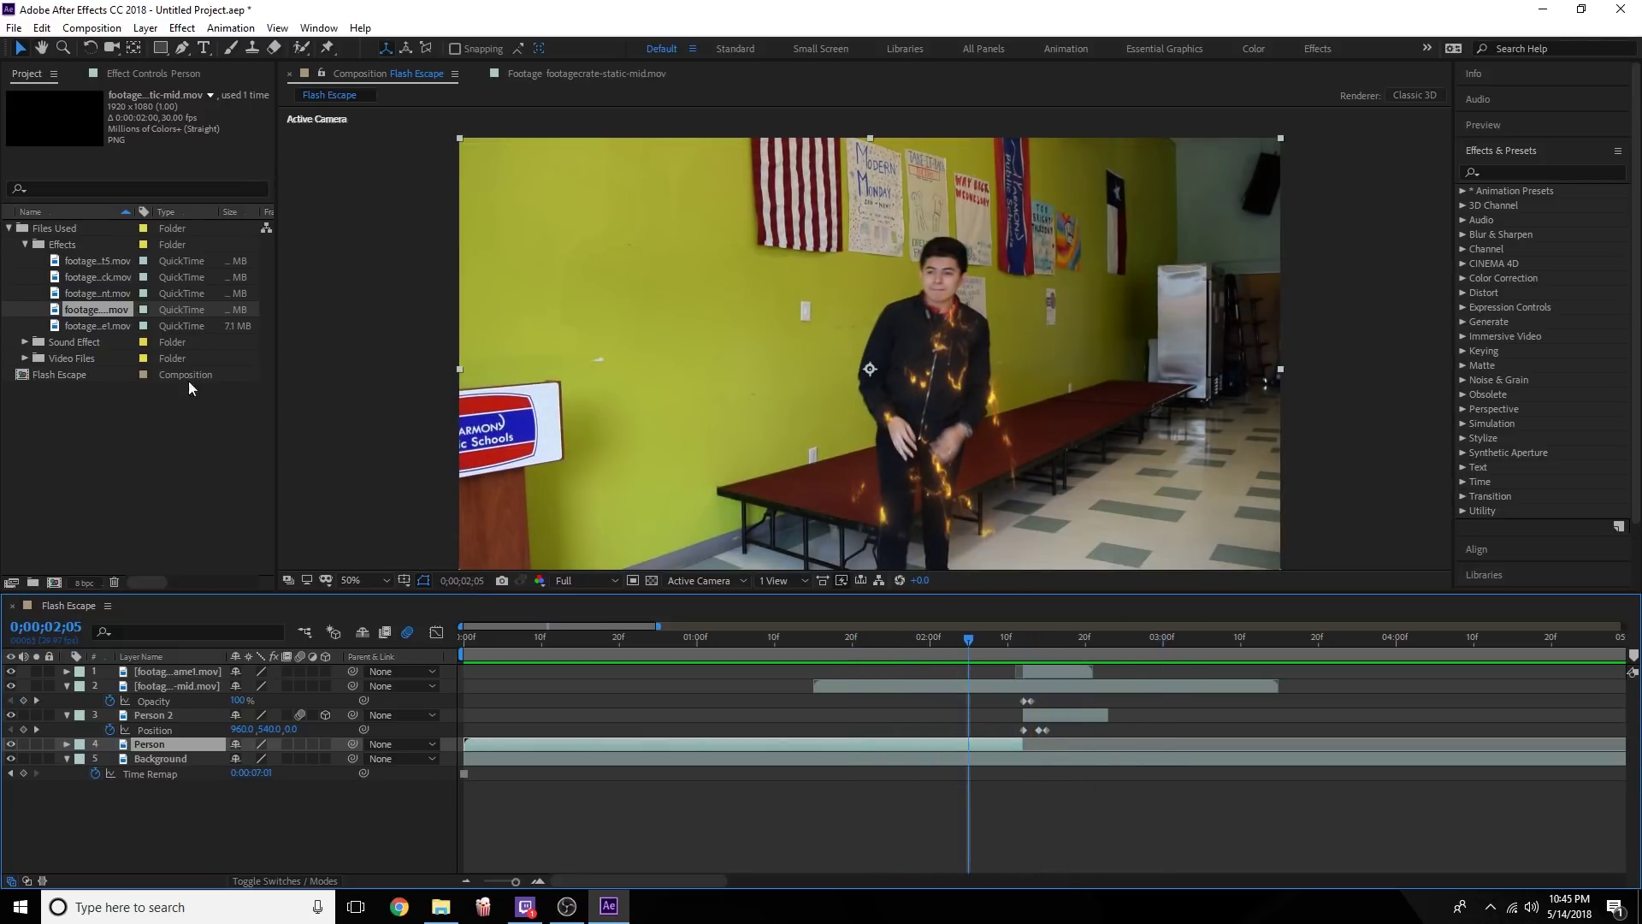
{"action": "left_click", "coordinate": [55, 325]}
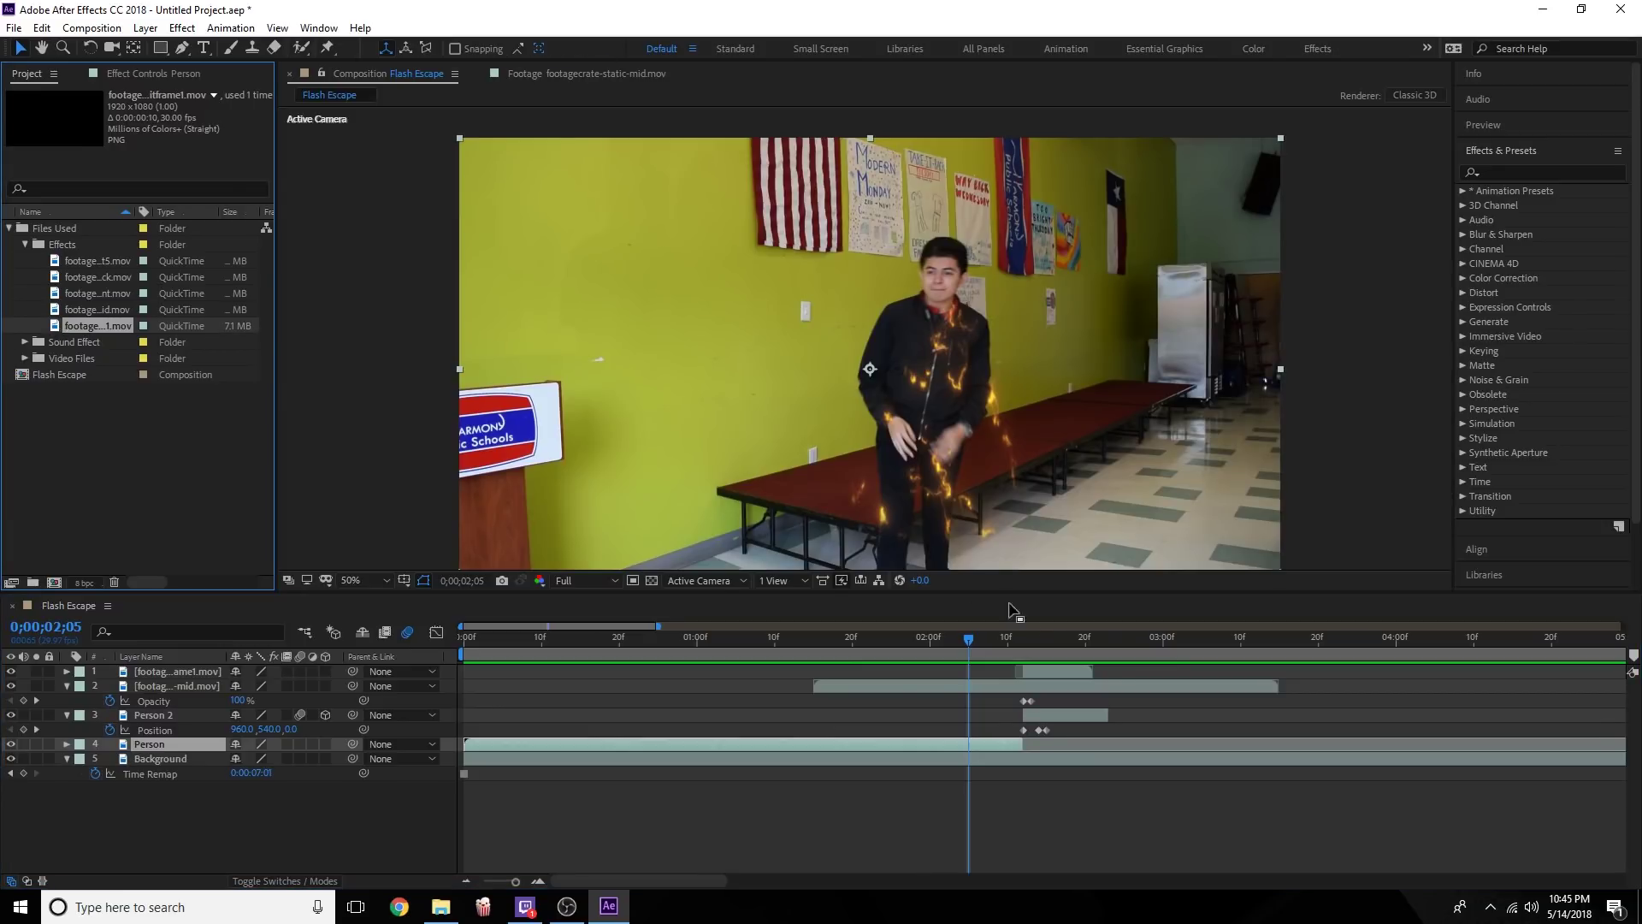
{"action": "left_click_drag", "start_coordinate": [987, 652], "coordinate": [434, 691]}
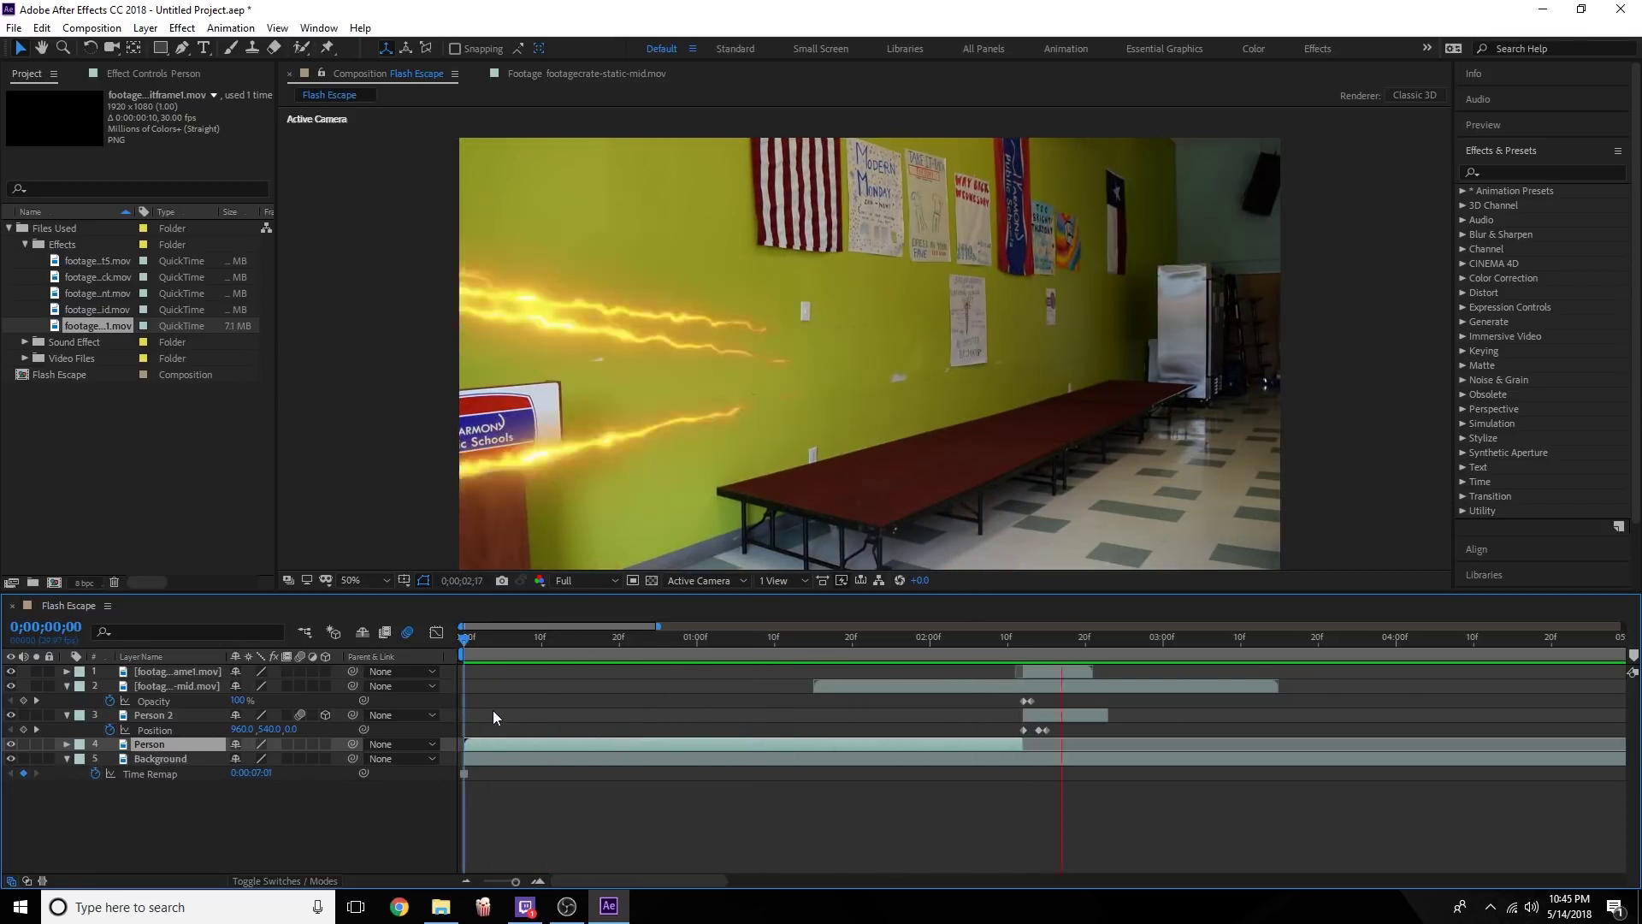
{"action": "left_click_drag", "start_coordinate": [889, 637], "coordinate": [873, 635]}
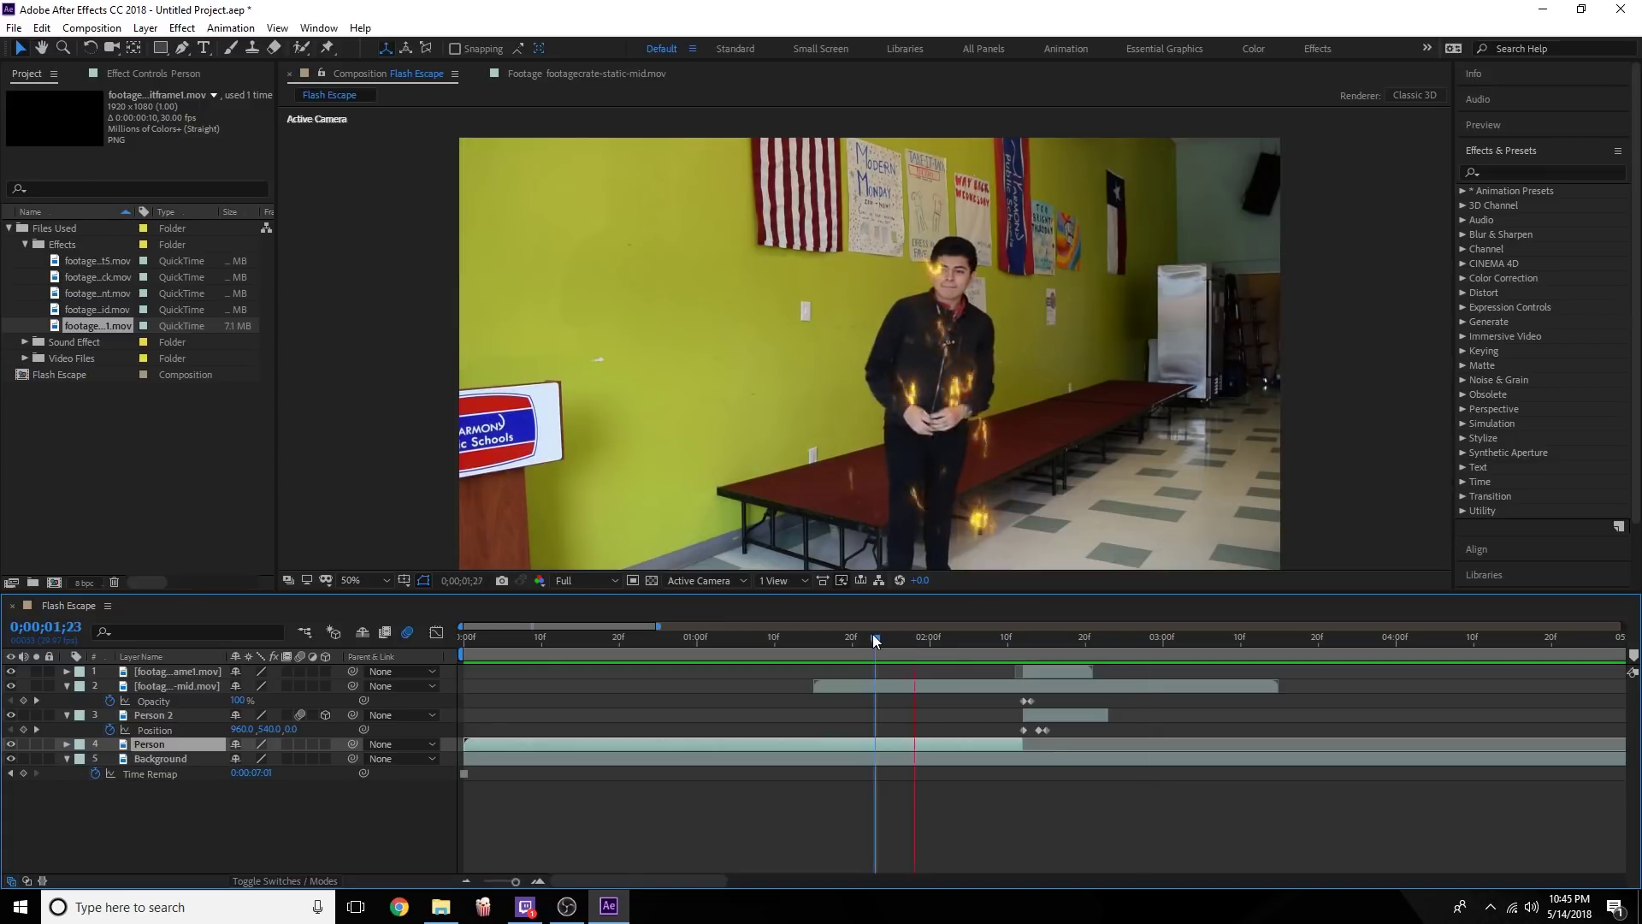
{"action": "left_click", "coordinate": [1039, 637]}
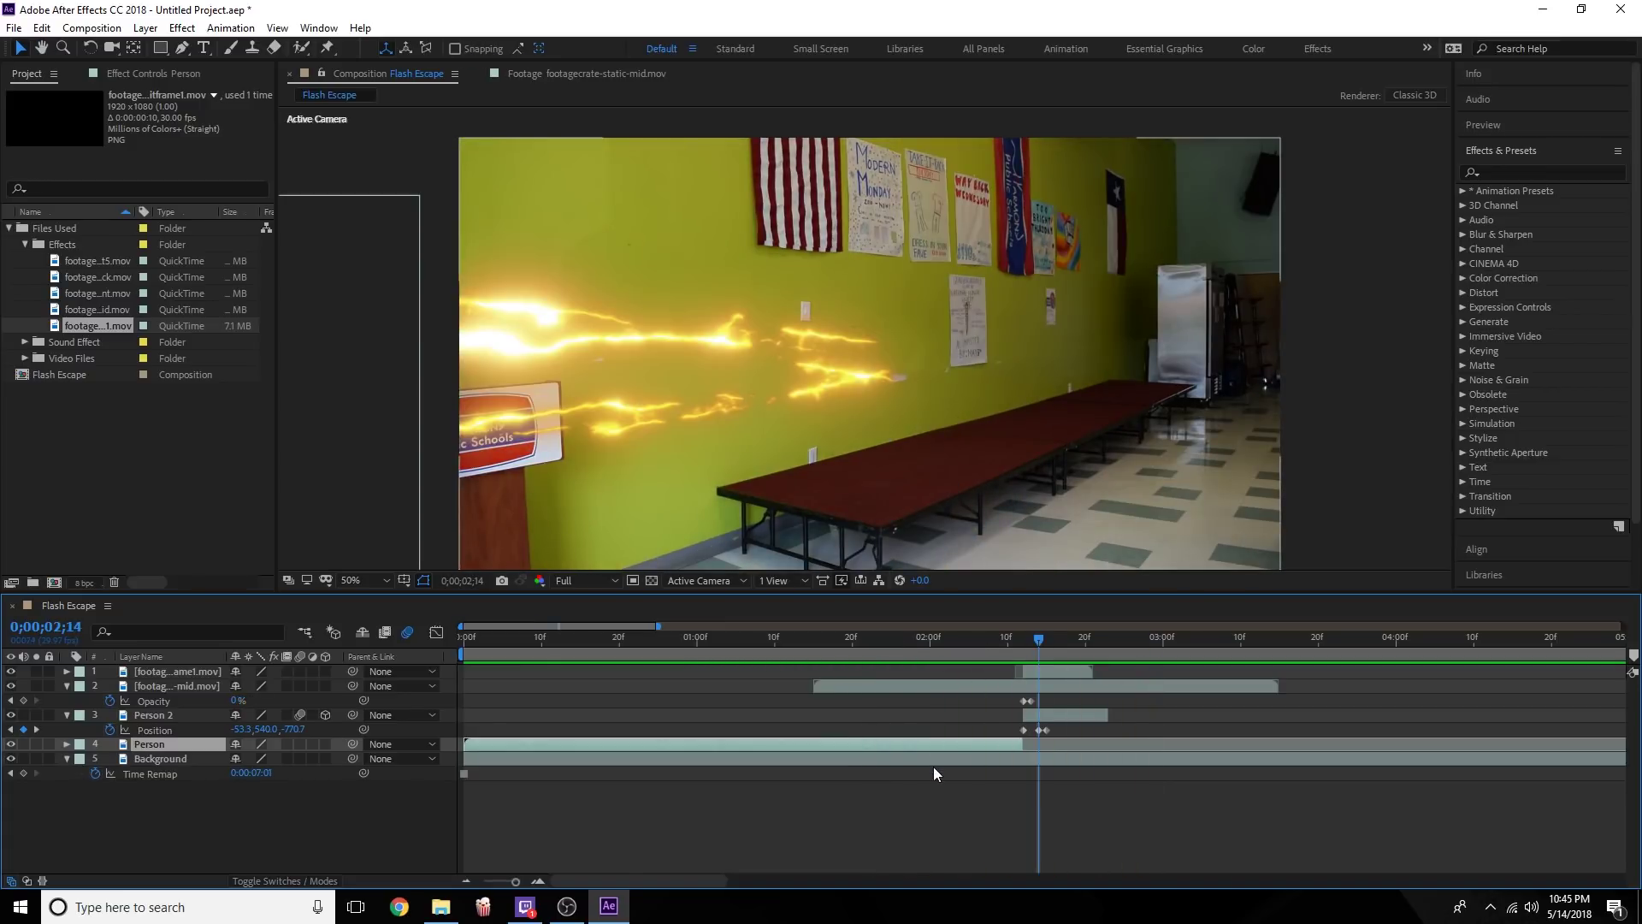
{"action": "left_click", "coordinate": [935, 761]}
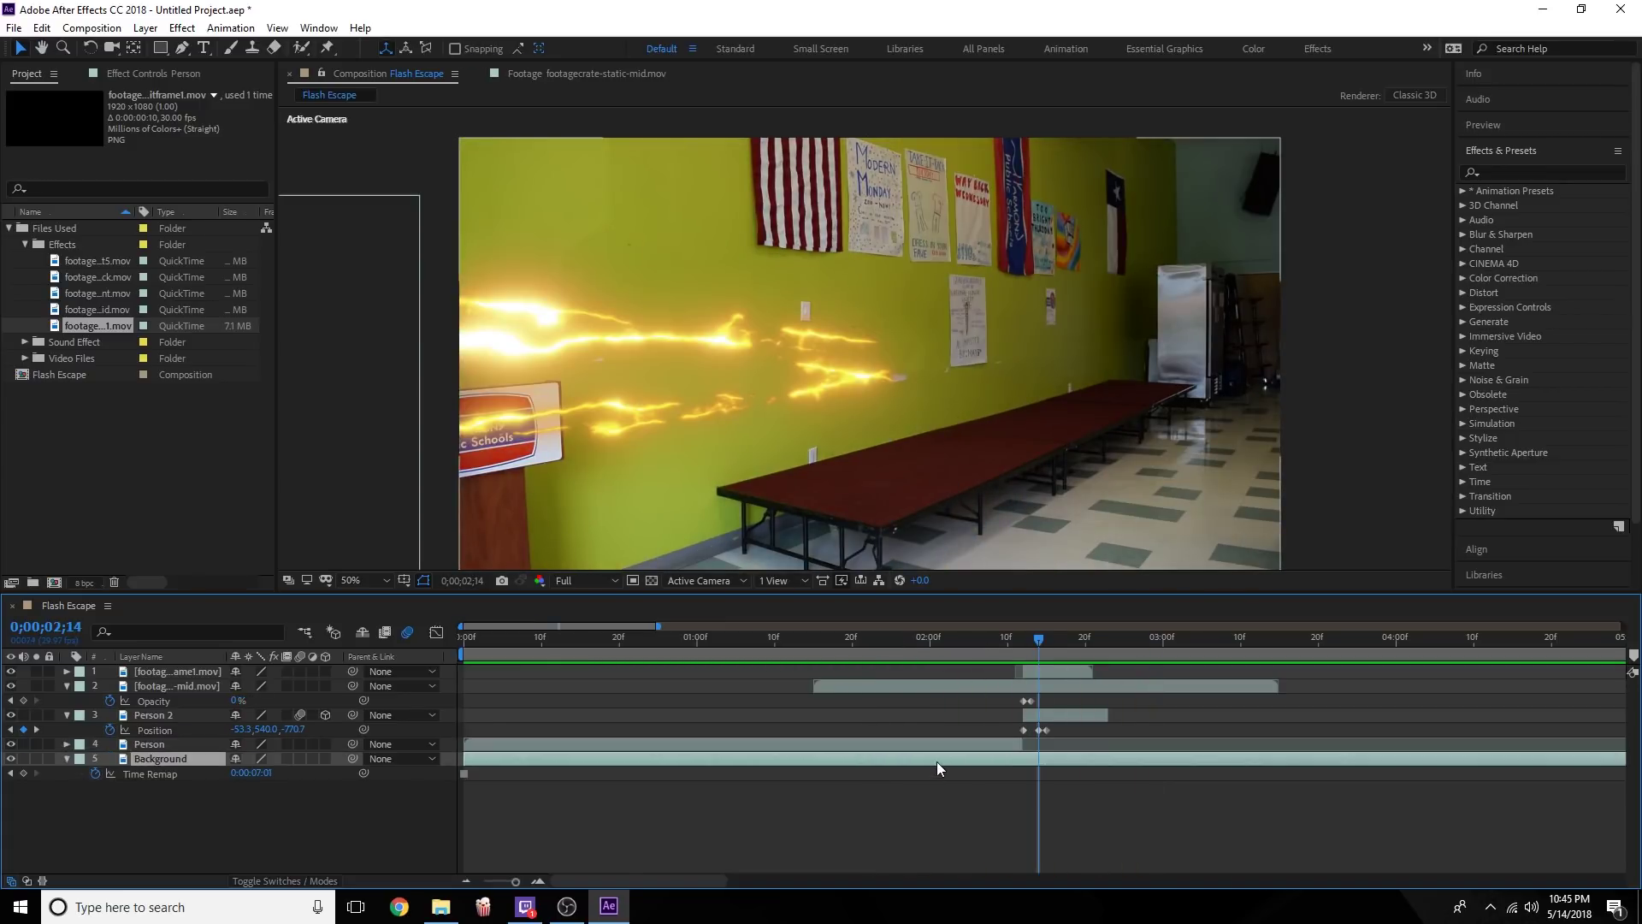
Apply the Color Correction Exposure effect to the Background layer and set its Exposure to 0.44.
{"action": "left_click", "coordinate": [1527, 176]}
{"action": "left_click", "coordinate": [1533, 174]}
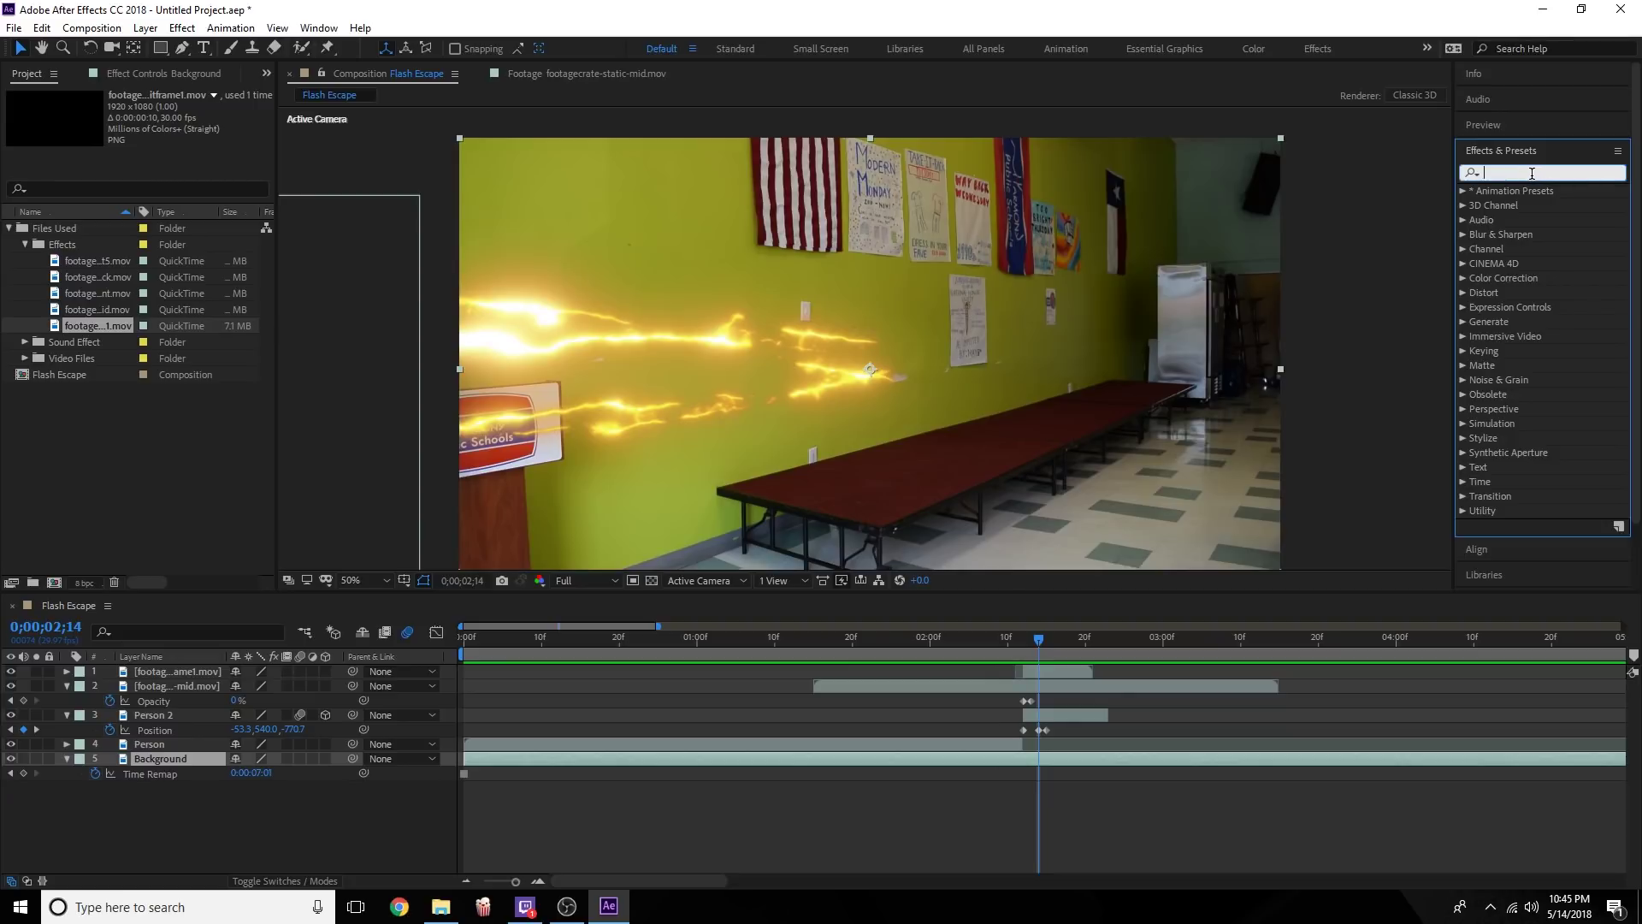
{"action": "type", "text": "exposure"}
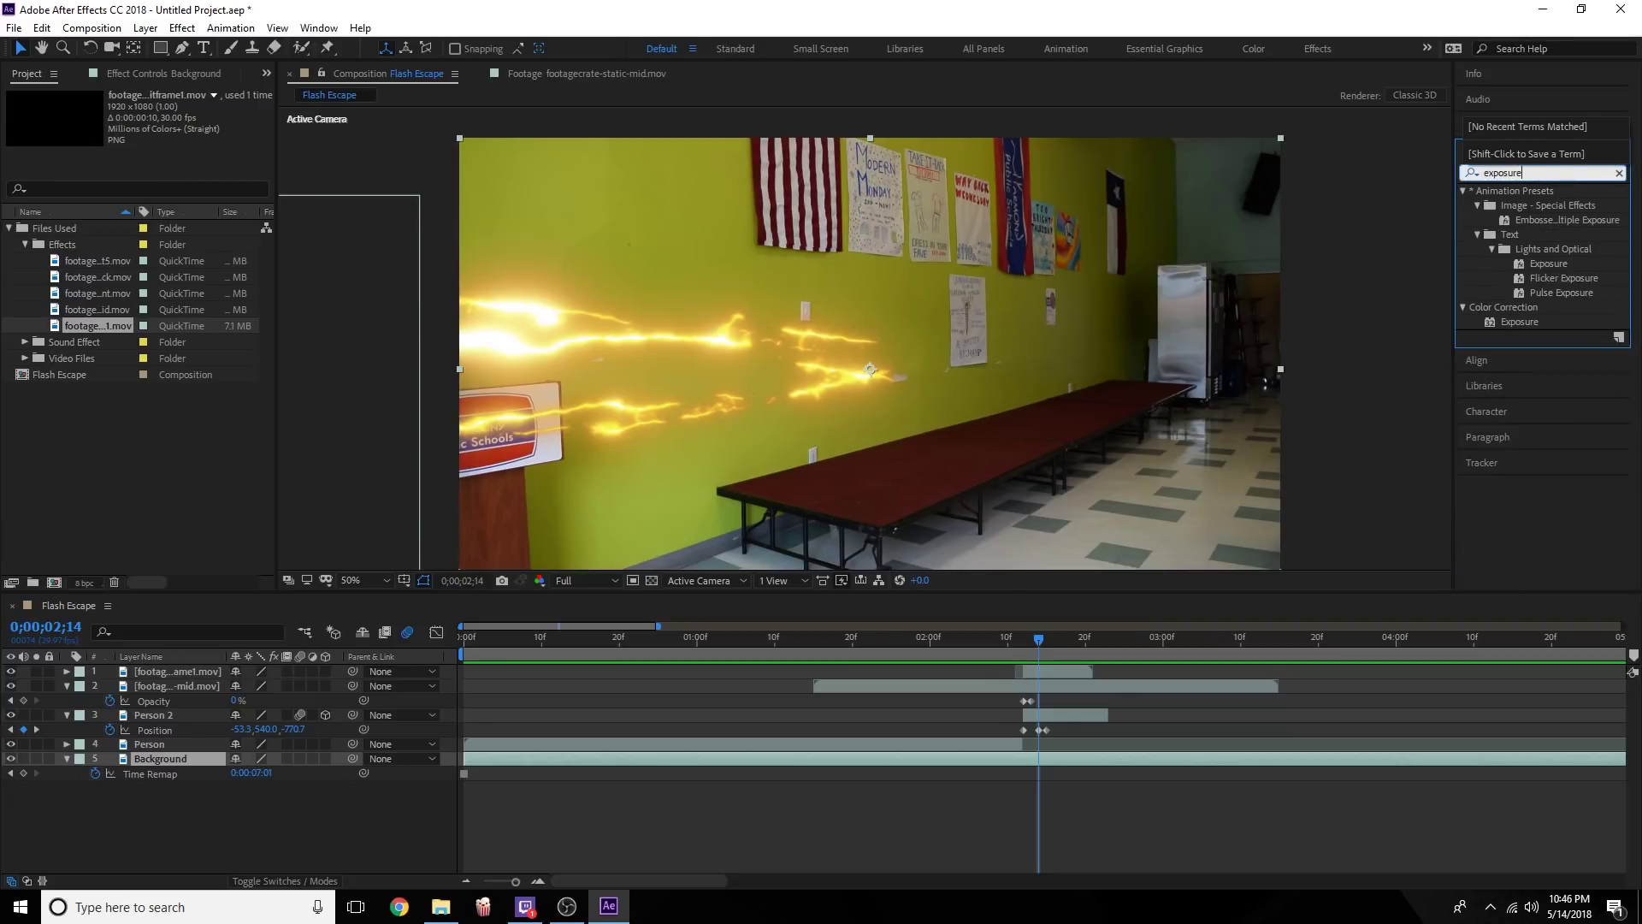
{"action": "left_click_drag", "start_coordinate": [1527, 321], "coordinate": [181, 764]}
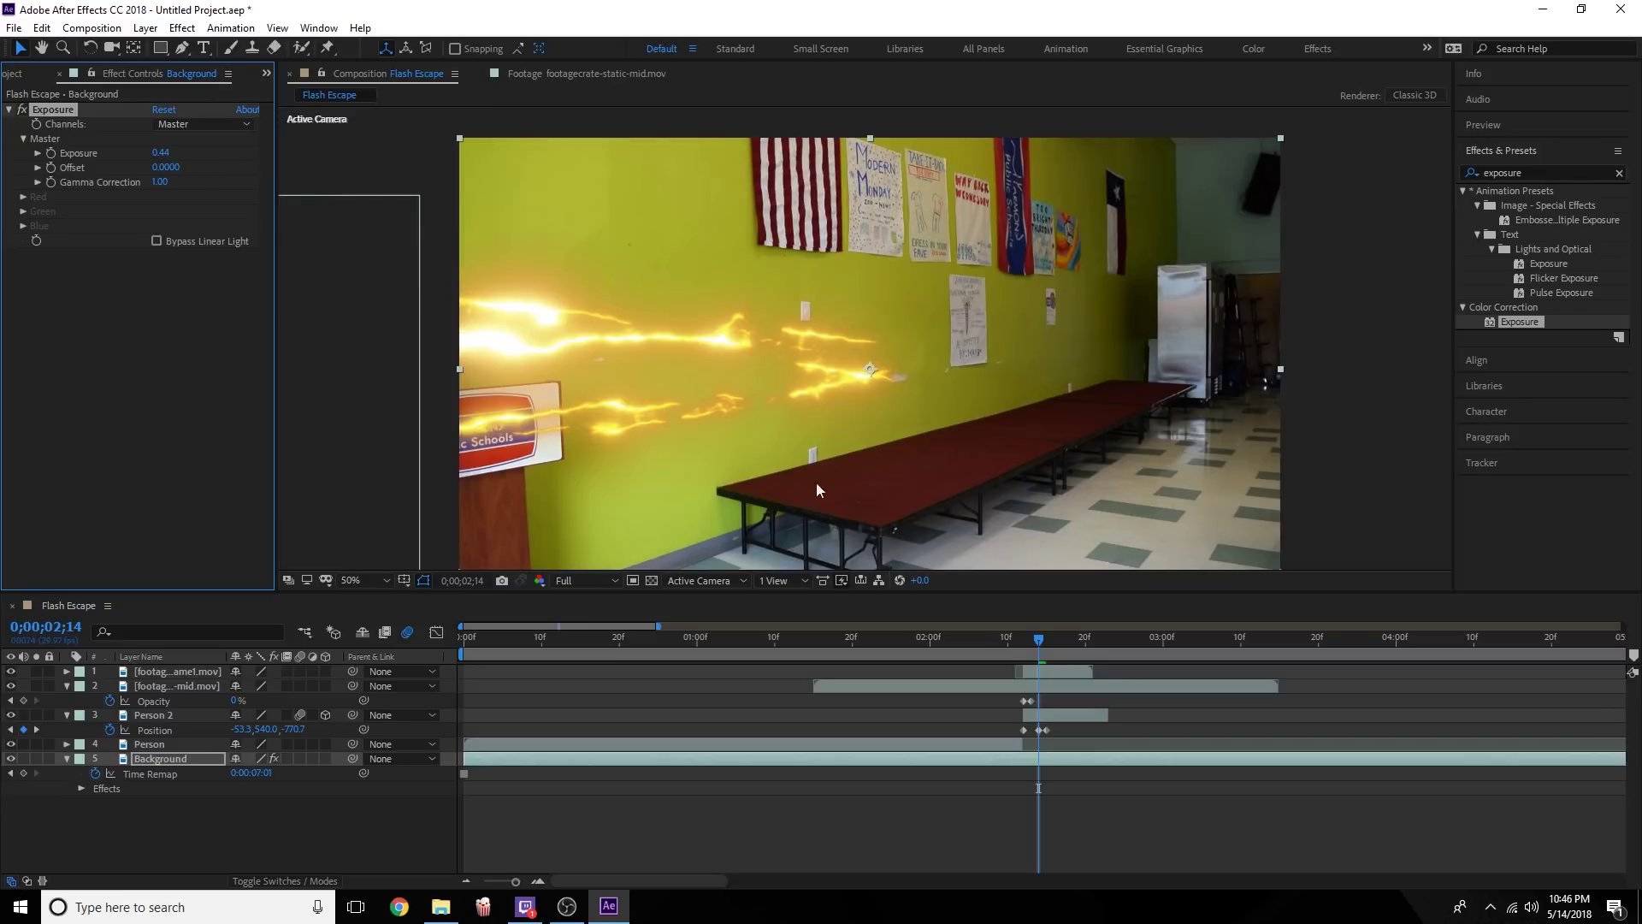
Preview the escape from about 0;00;01;18 with the brightened background.
{"action": "left_click_drag", "start_coordinate": [1028, 638], "coordinate": [859, 648]}
{"action": "key", "text": "space"}
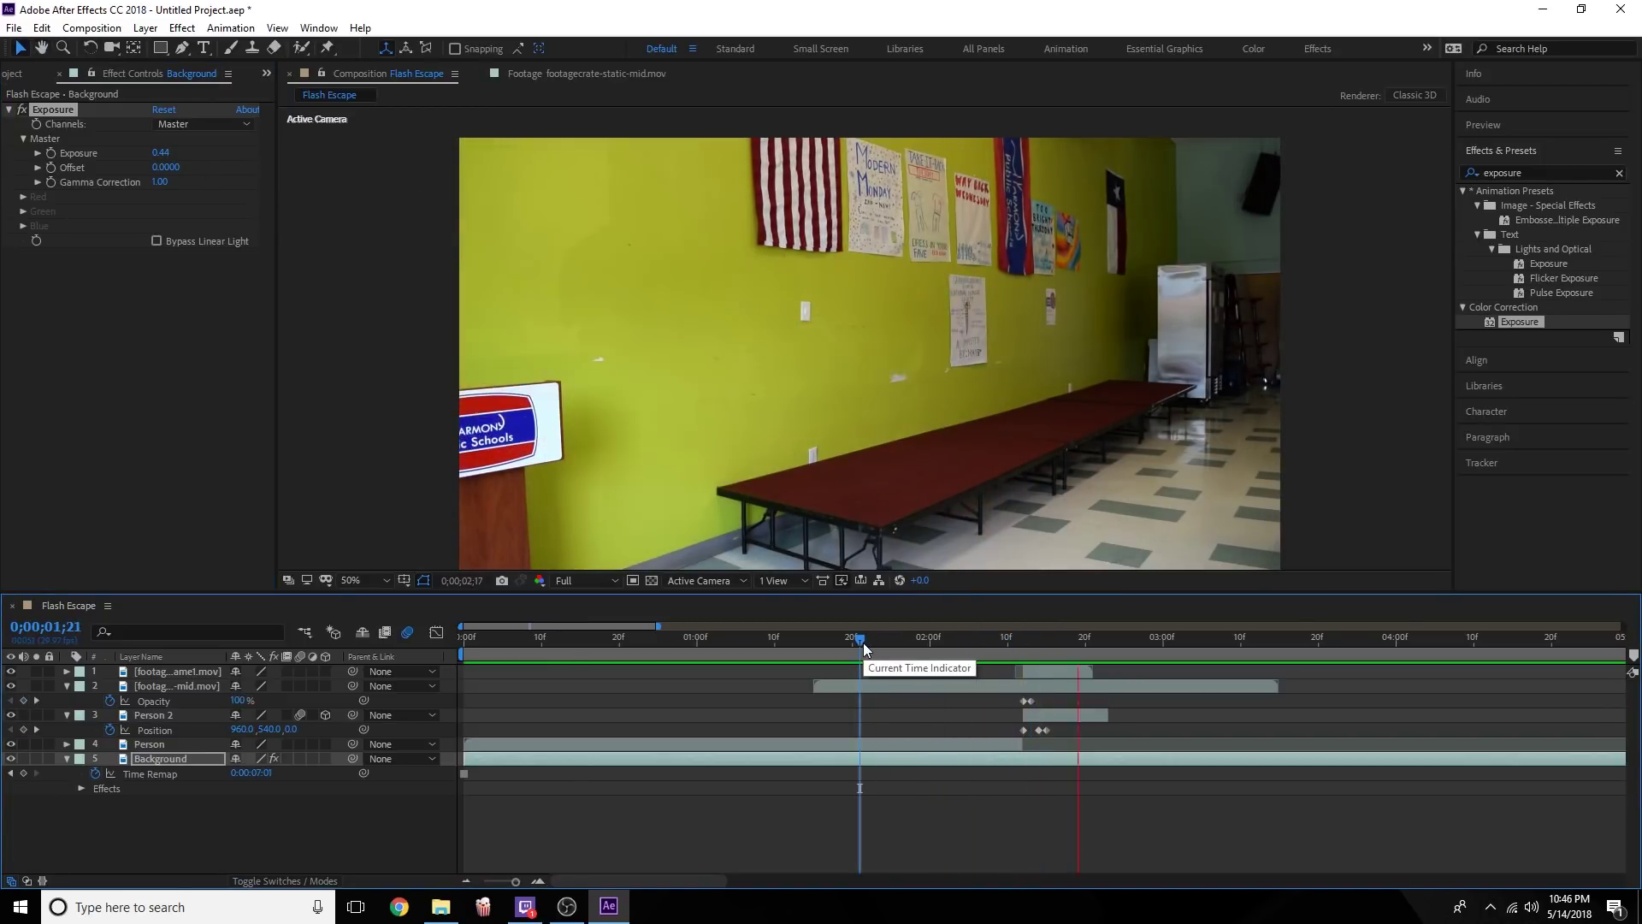
{"action": "left_click", "coordinate": [836, 650]}
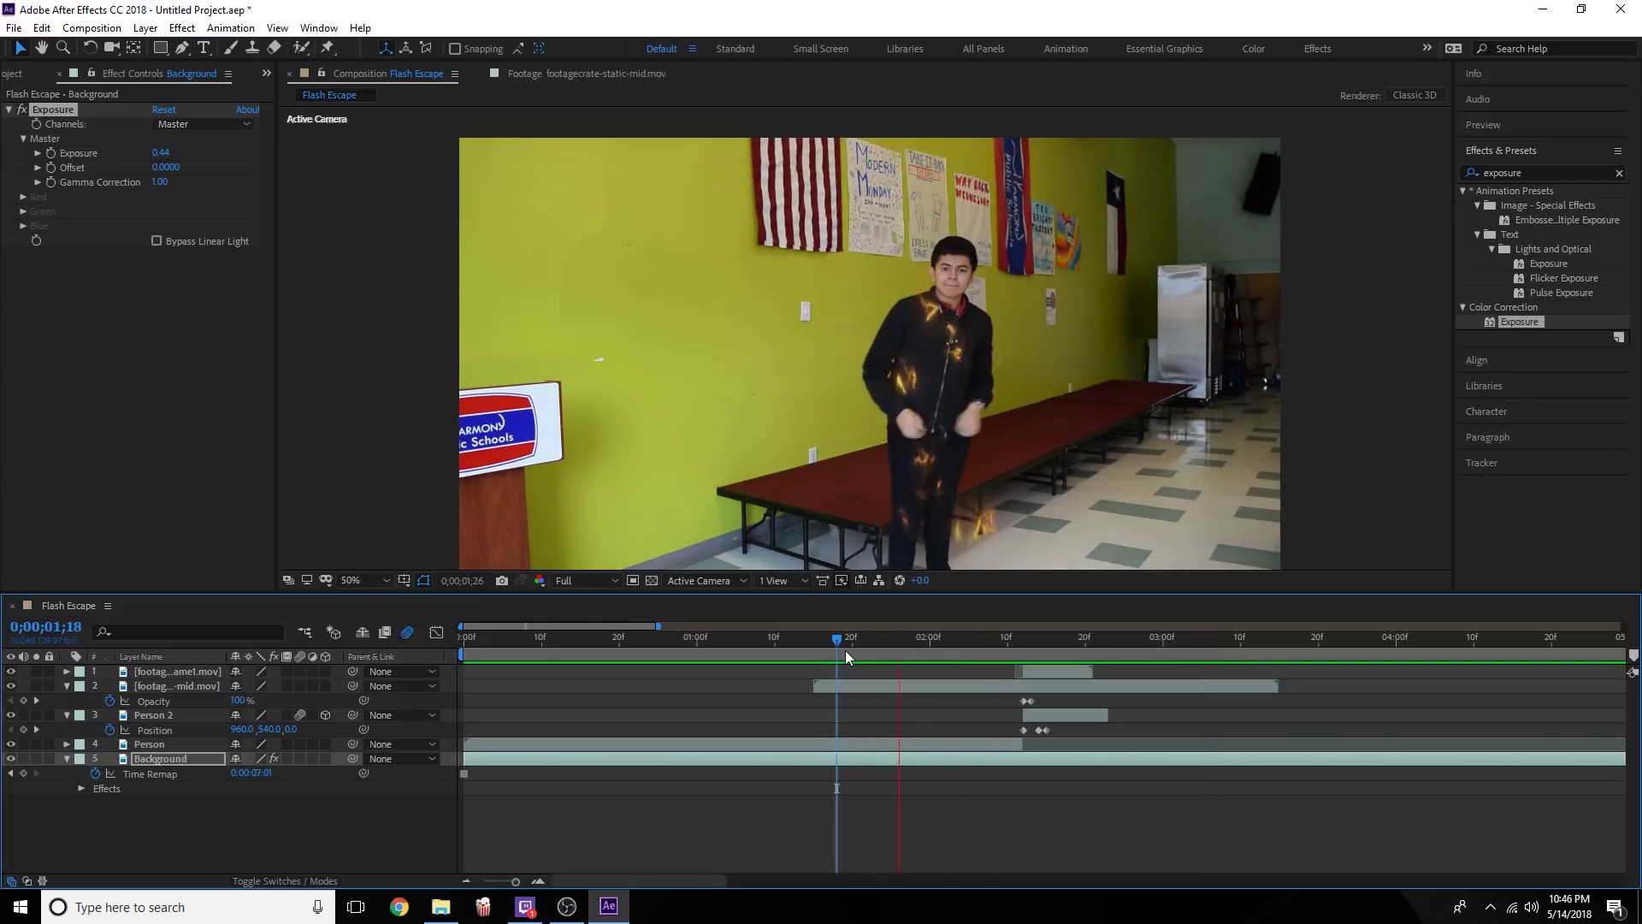
{"action": "key", "text": "space"}
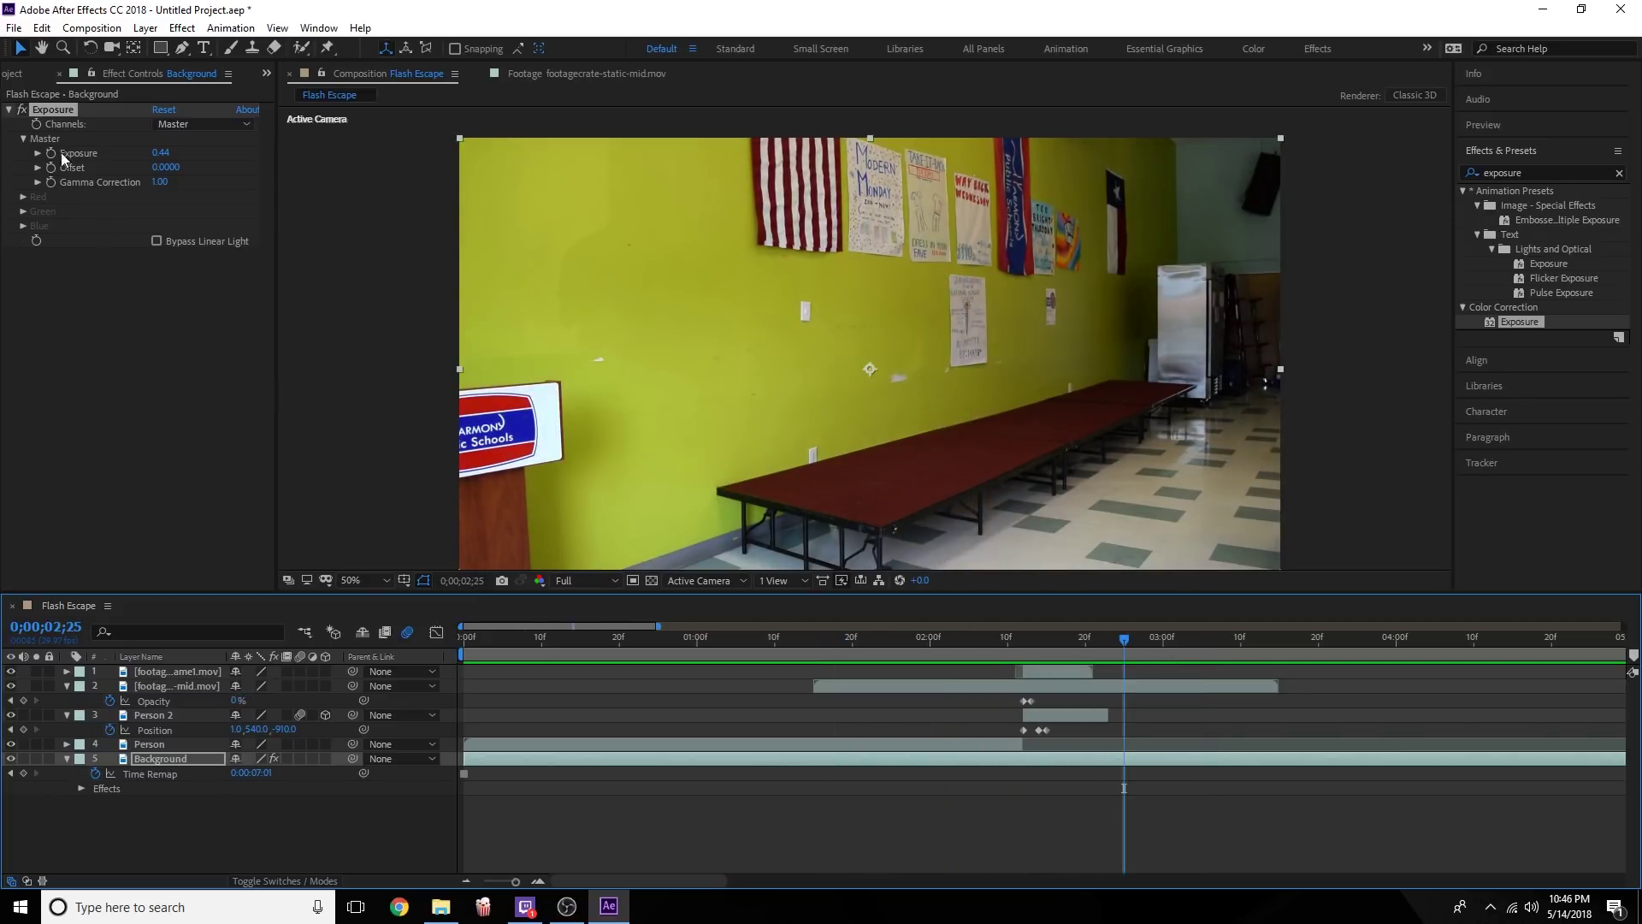
Add the Flash Speed force sound FX MP3 from the Sound Effect folder as the lowest layer of the composition.
{"action": "left_click", "coordinate": [24, 77]}
{"action": "left_click", "coordinate": [24, 245]}
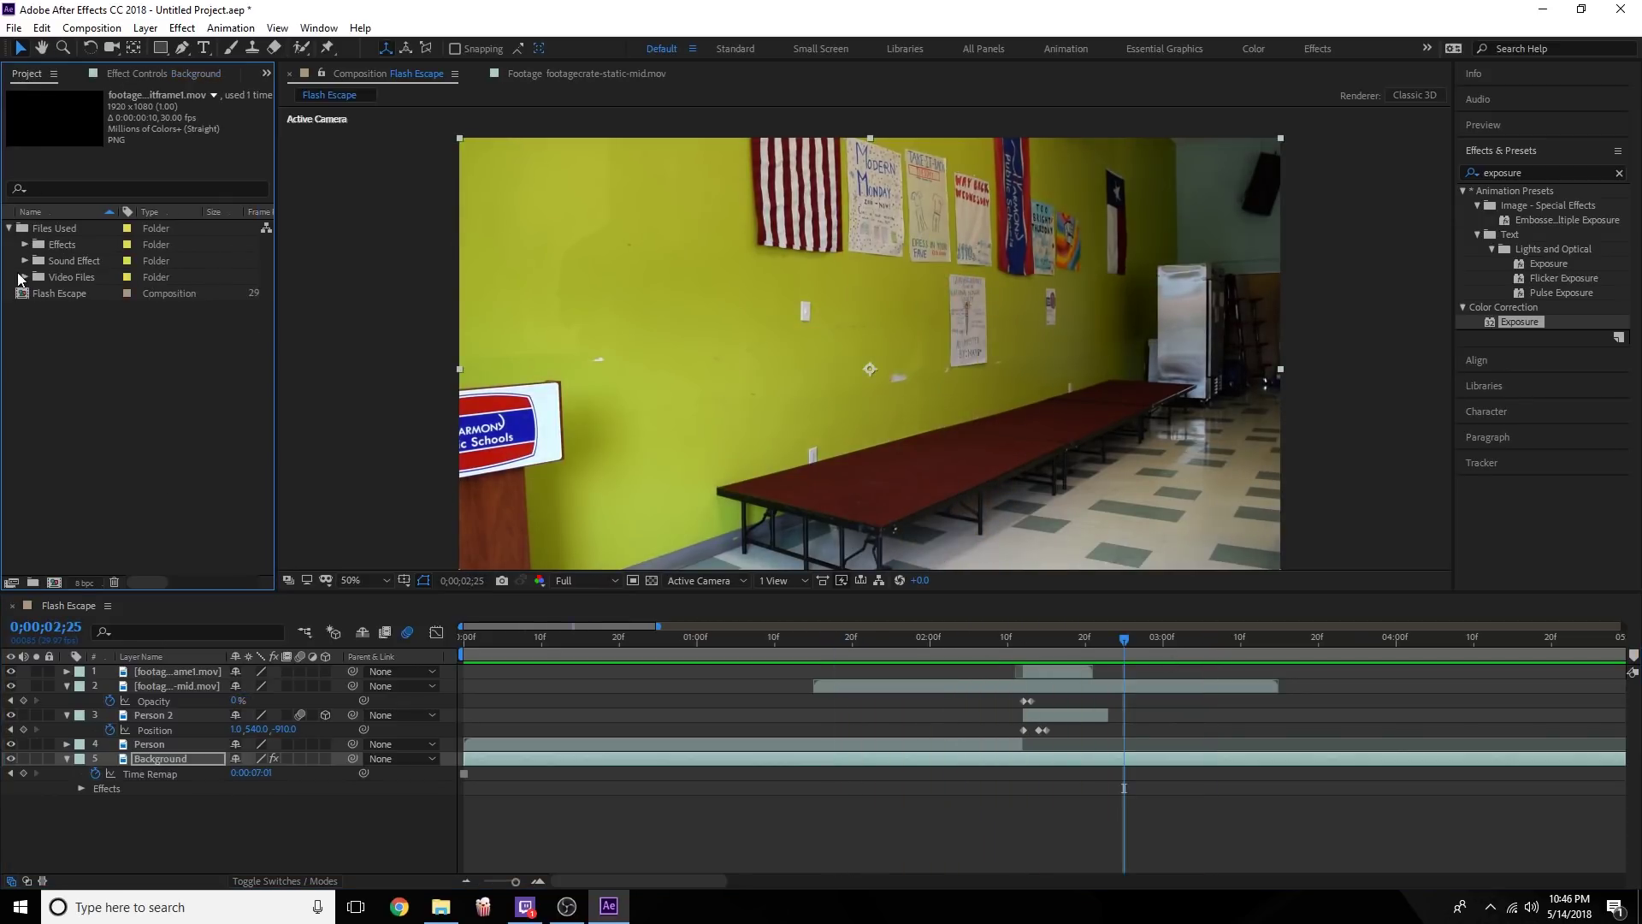
{"action": "left_click", "coordinate": [25, 261]}
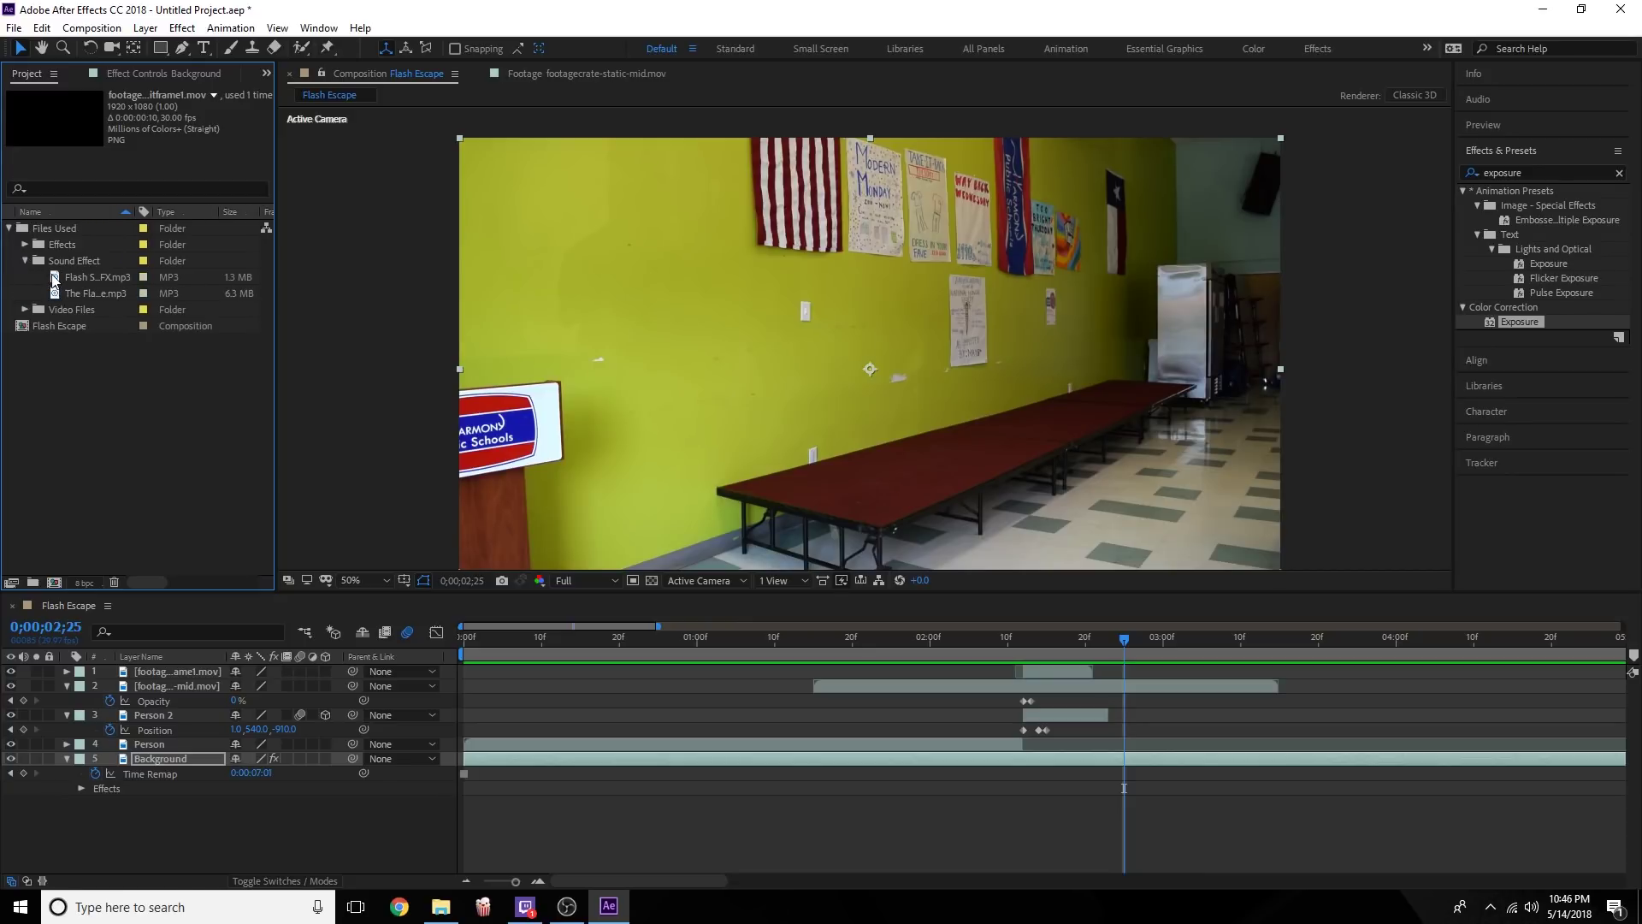
{"action": "left_click_drag", "start_coordinate": [53, 280], "coordinate": [197, 830]}
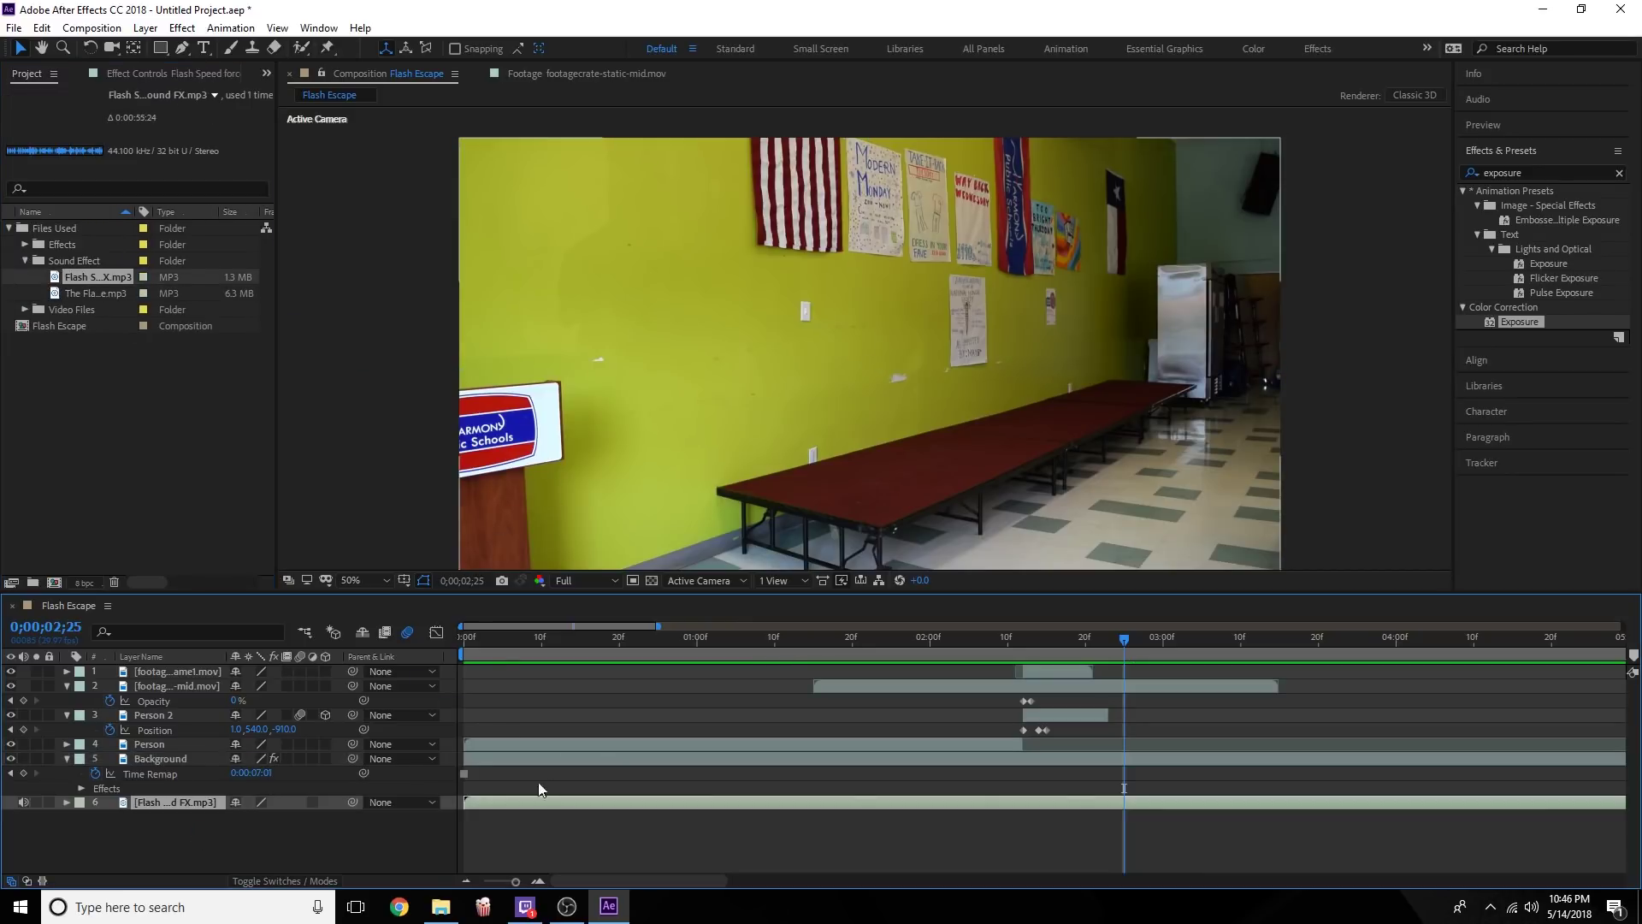
Lower the system volume and play the composition from the beginning to listen to the speed force sound effect.
{"action": "left_click_drag", "start_coordinate": [516, 637], "coordinate": [427, 645]}
{"action": "key", "text": "space"}
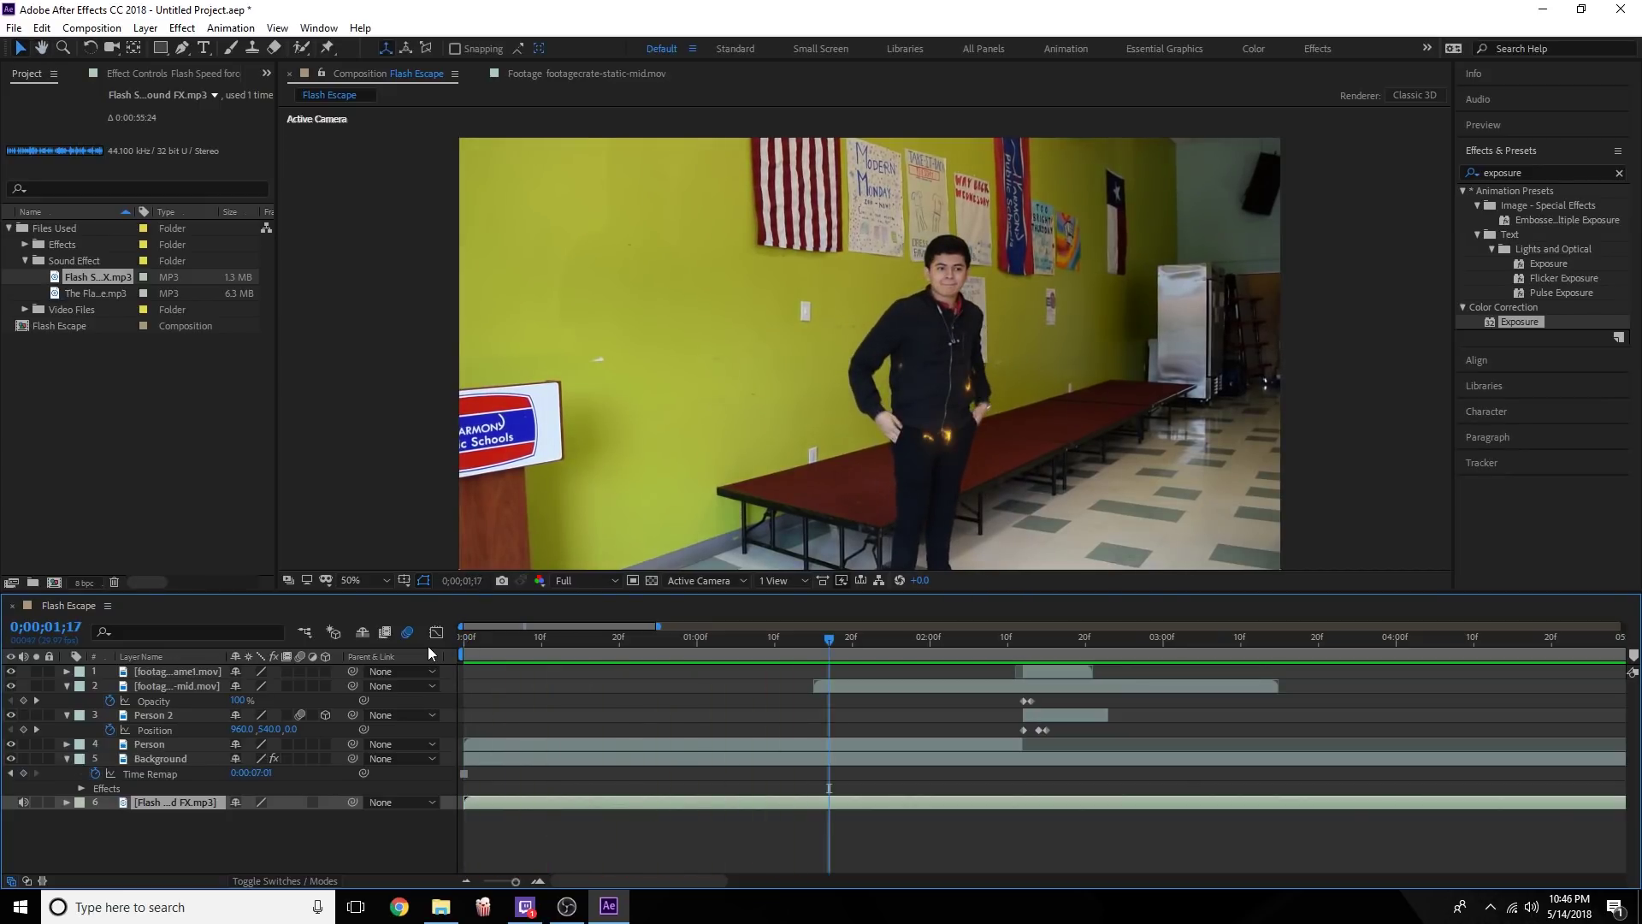
{"action": "left_click_drag", "start_coordinate": [491, 635], "coordinate": [444, 640]}
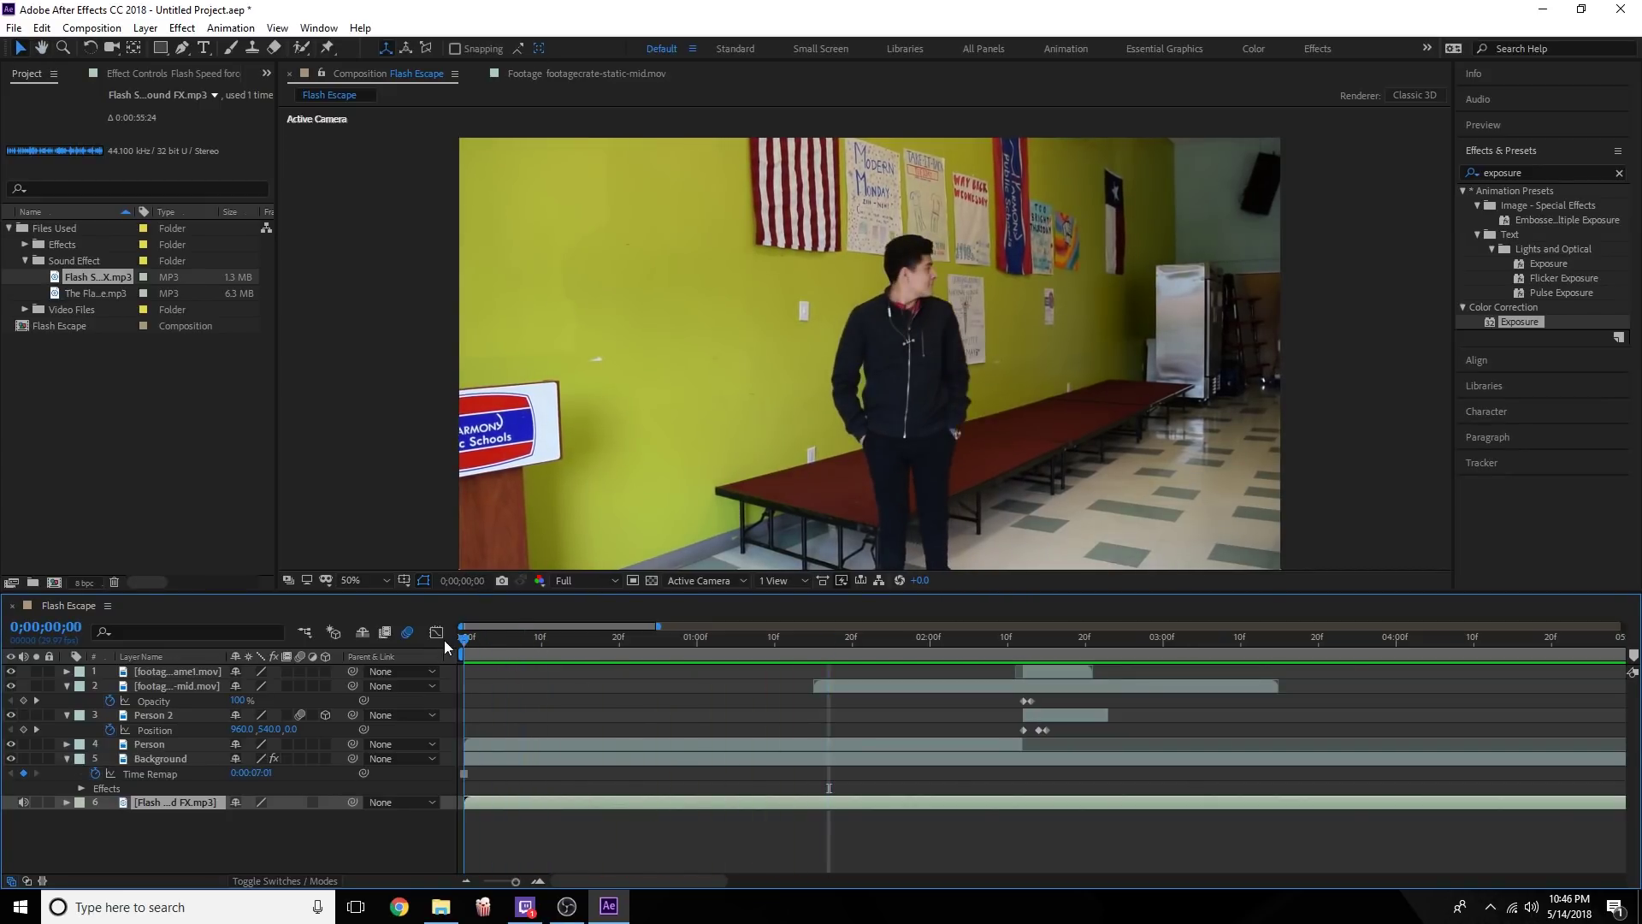
{"action": "left_click", "coordinate": [438, 634]}
{"action": "left_click", "coordinate": [436, 633]}
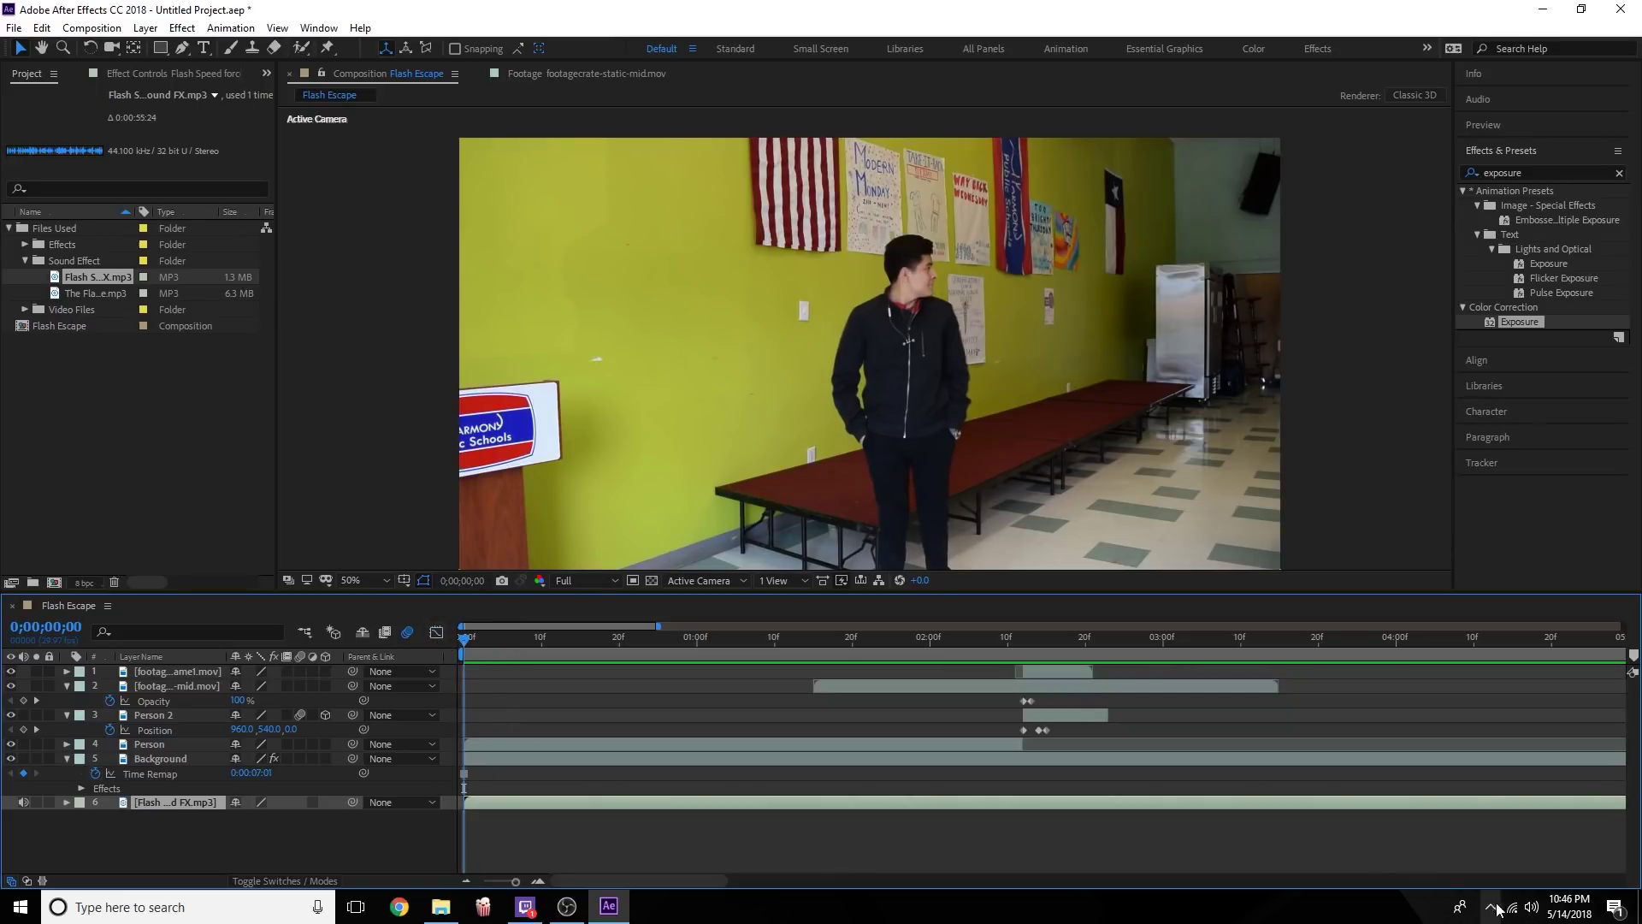
{"action": "key", "text": "XF86AudioLowerVolume"}
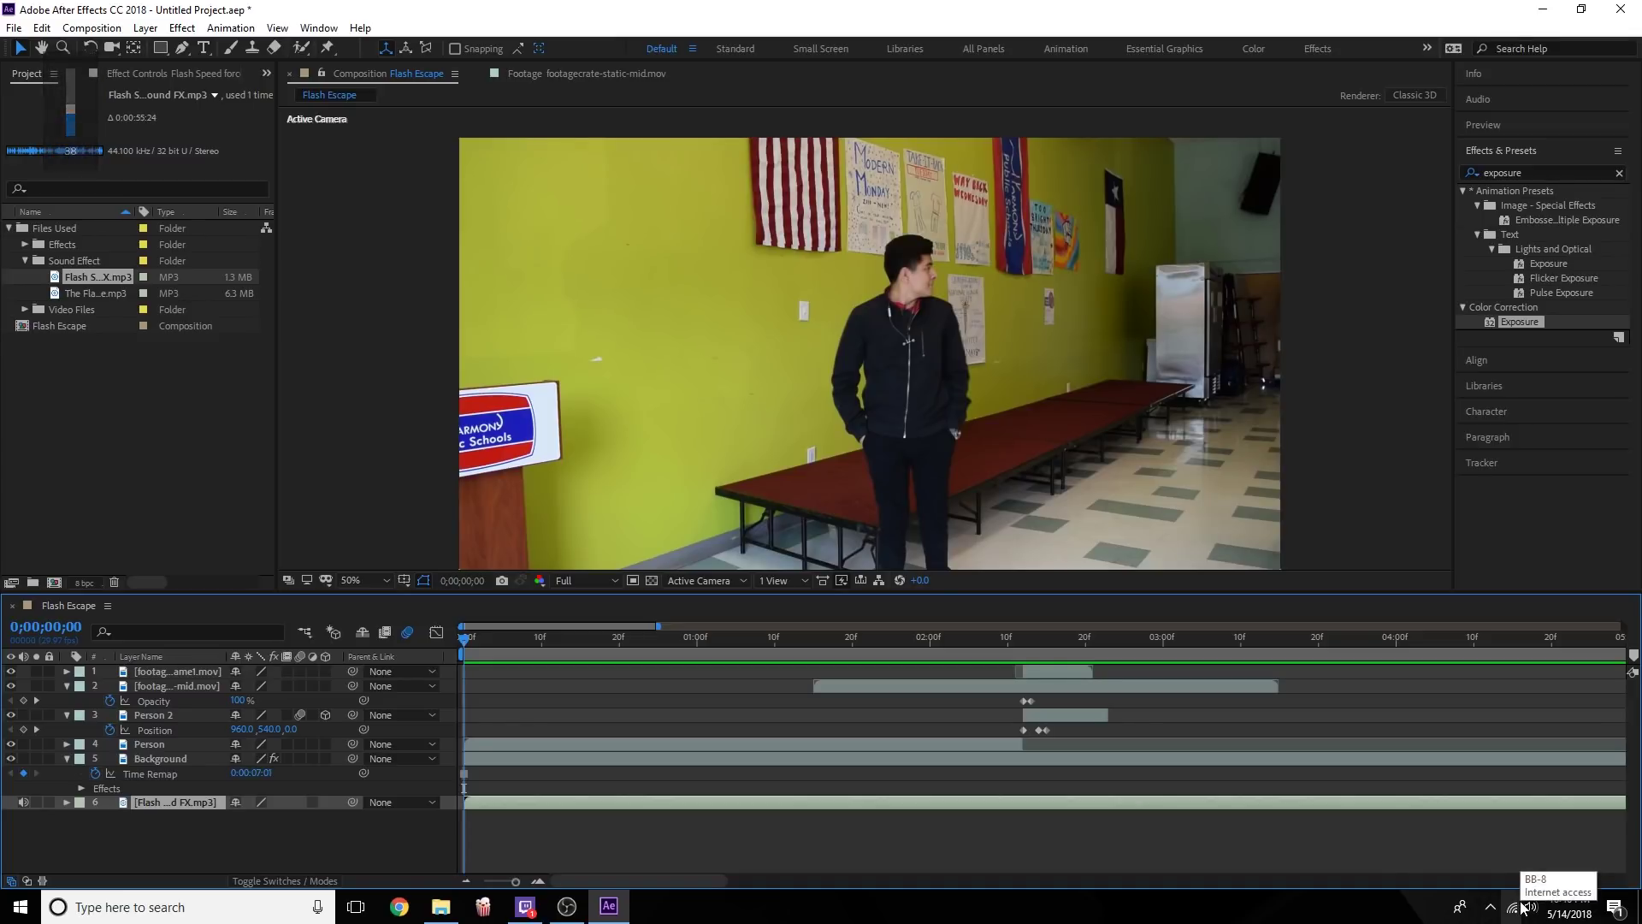
{"action": "key", "text": "space"}
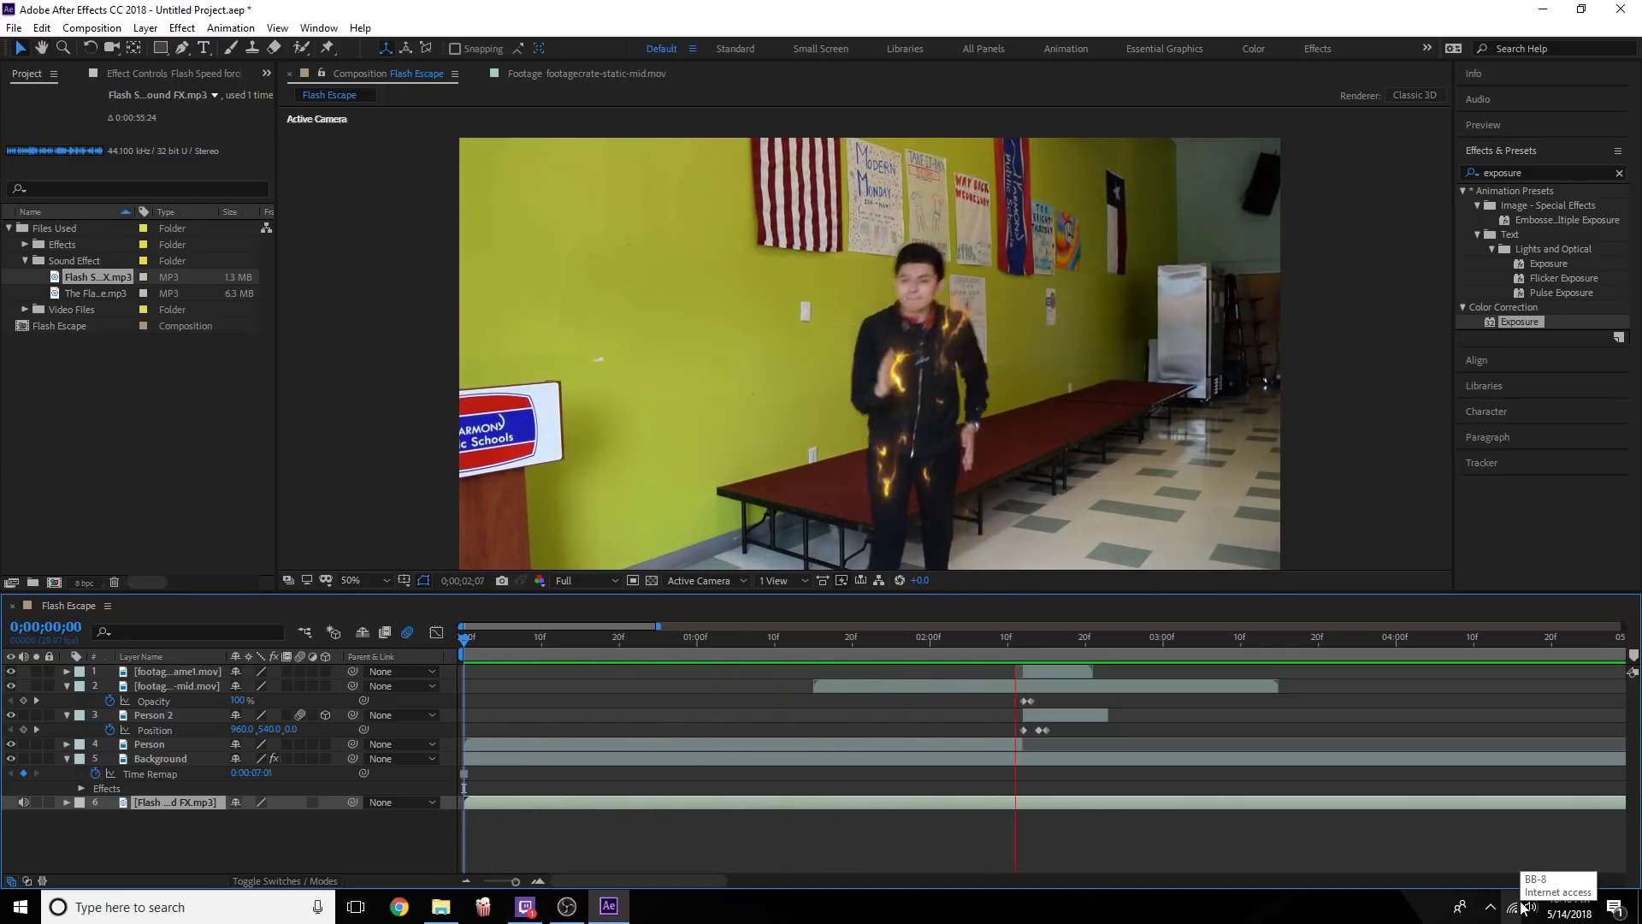
{"action": "key", "text": "space"}
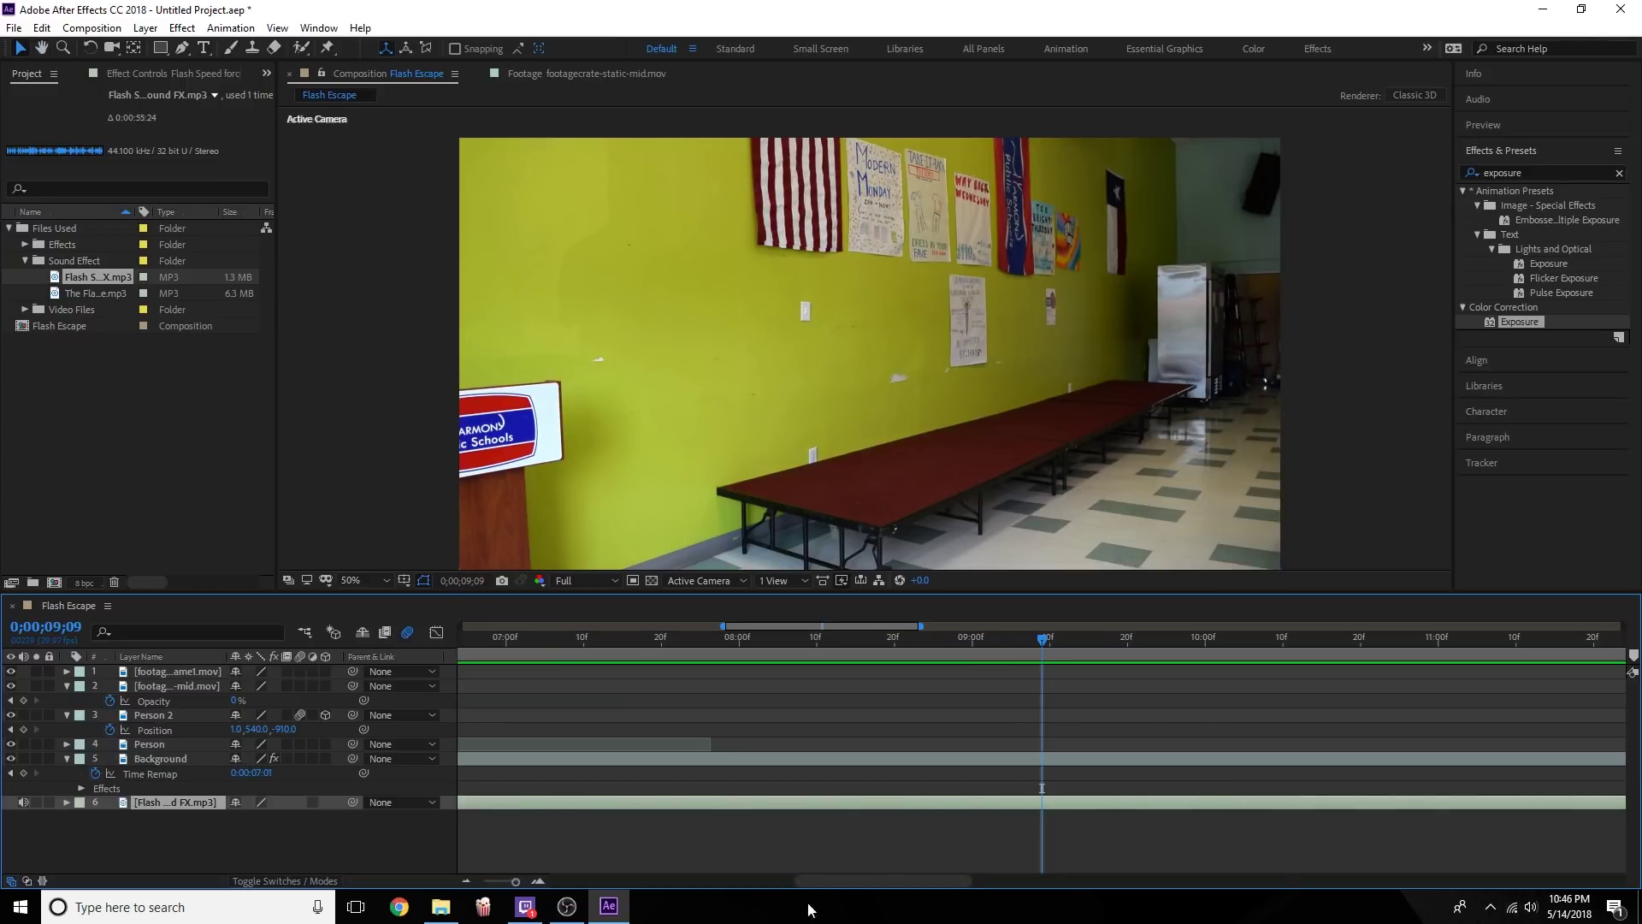
{"action": "key", "text": "space"}
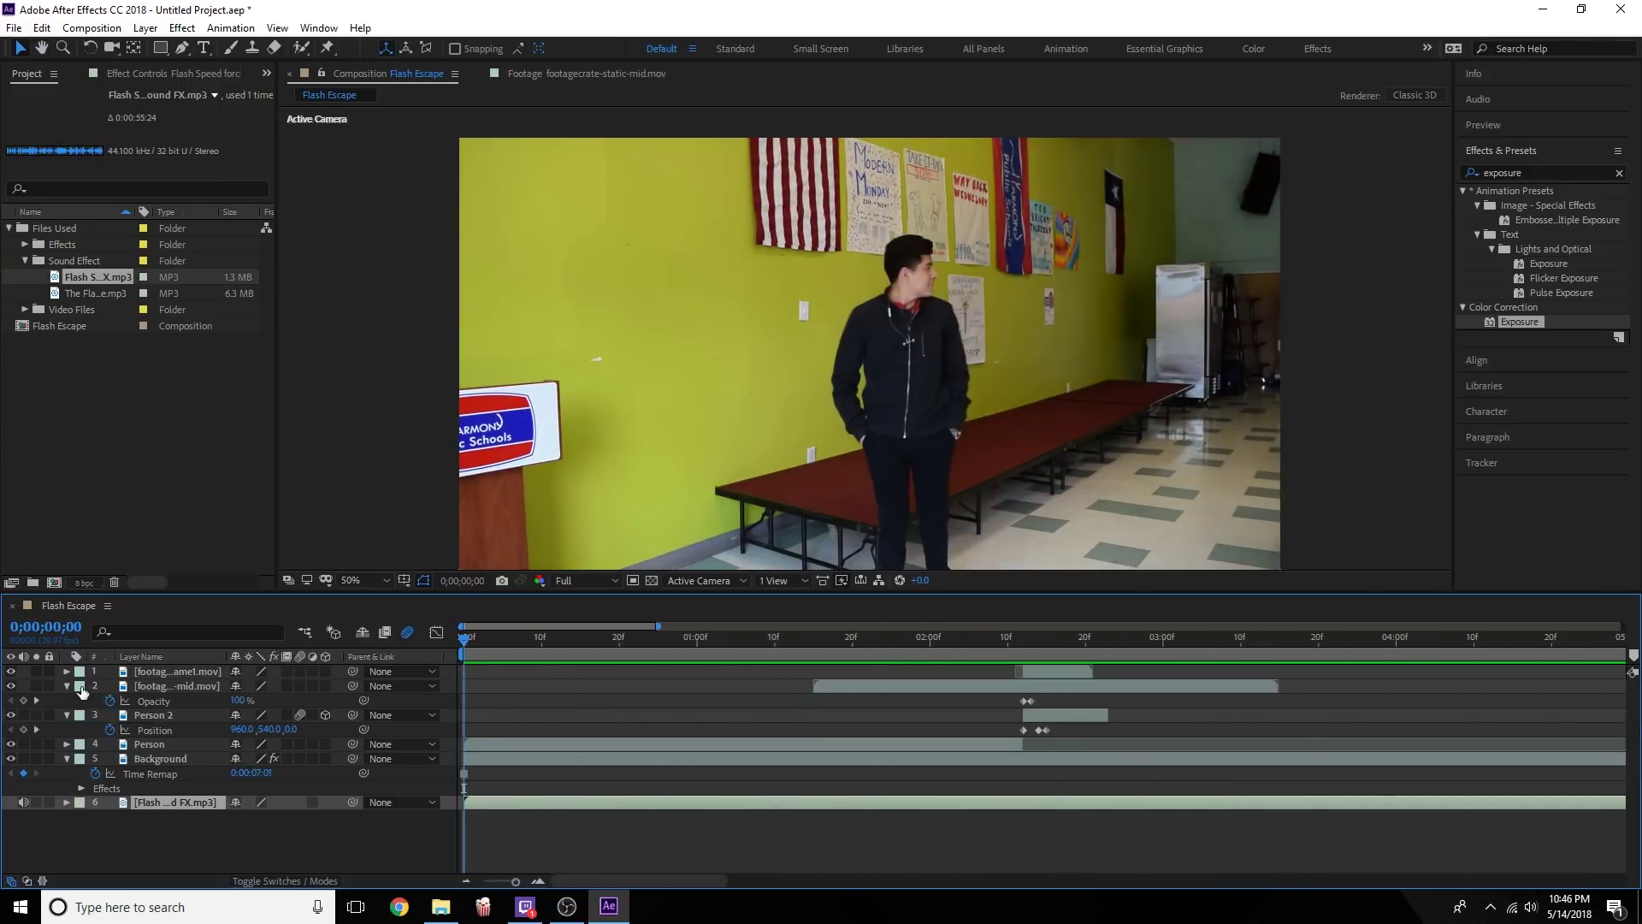
Play to 0;00;01;28, split the sound effect layer there and delete the part after the cut.
{"action": "key", "text": "space"}
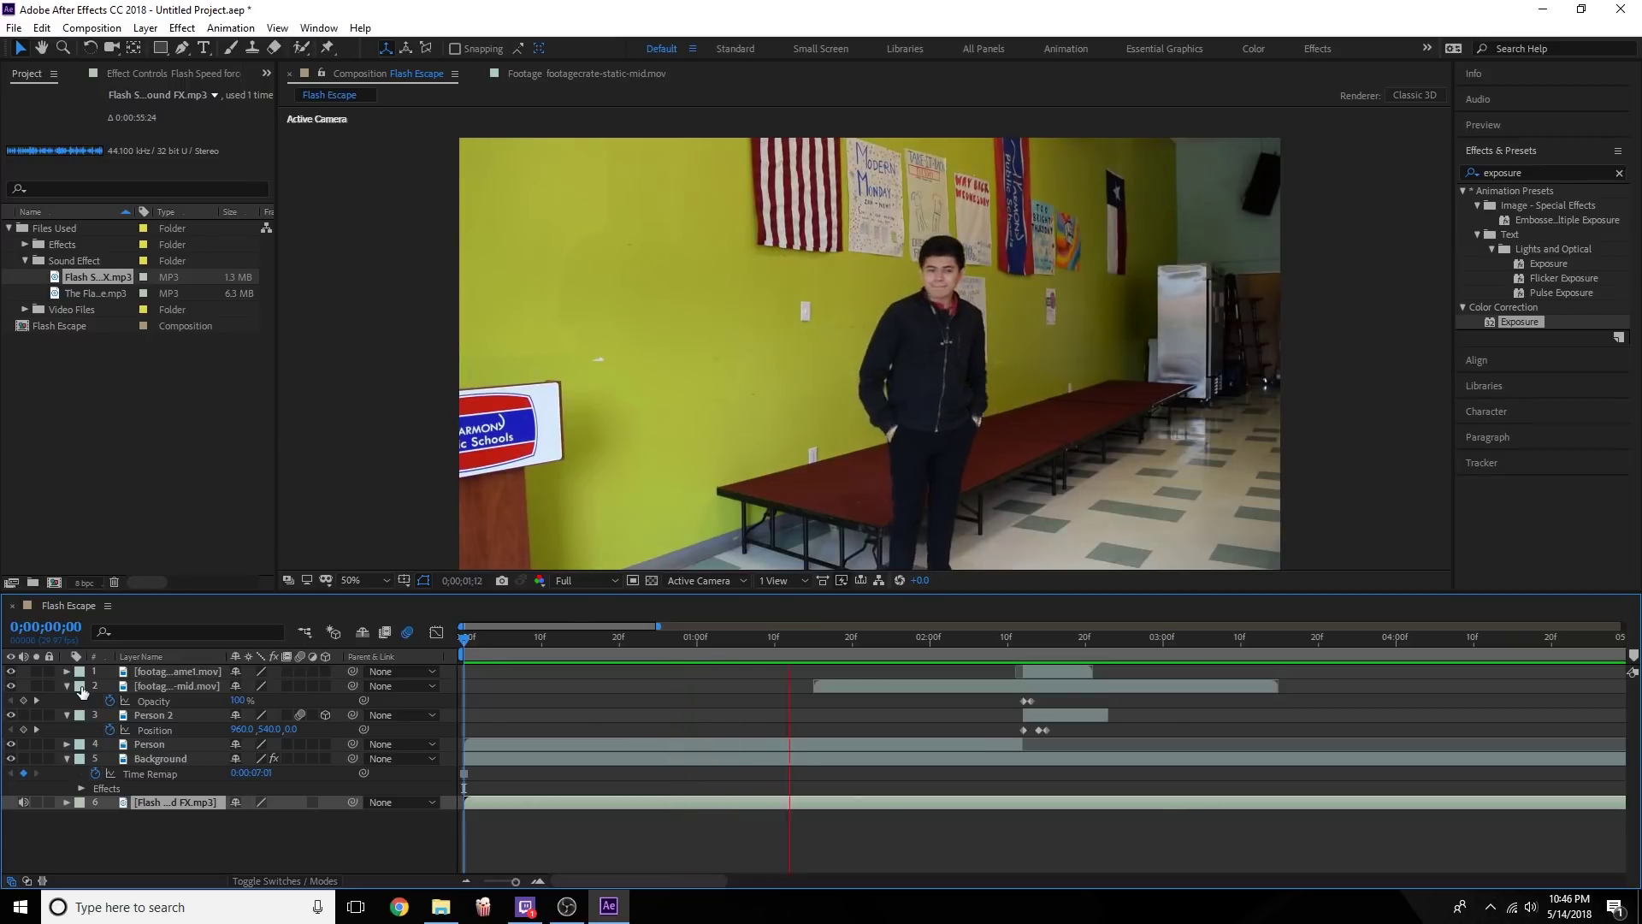
{"action": "left_click", "coordinate": [665, 788]}
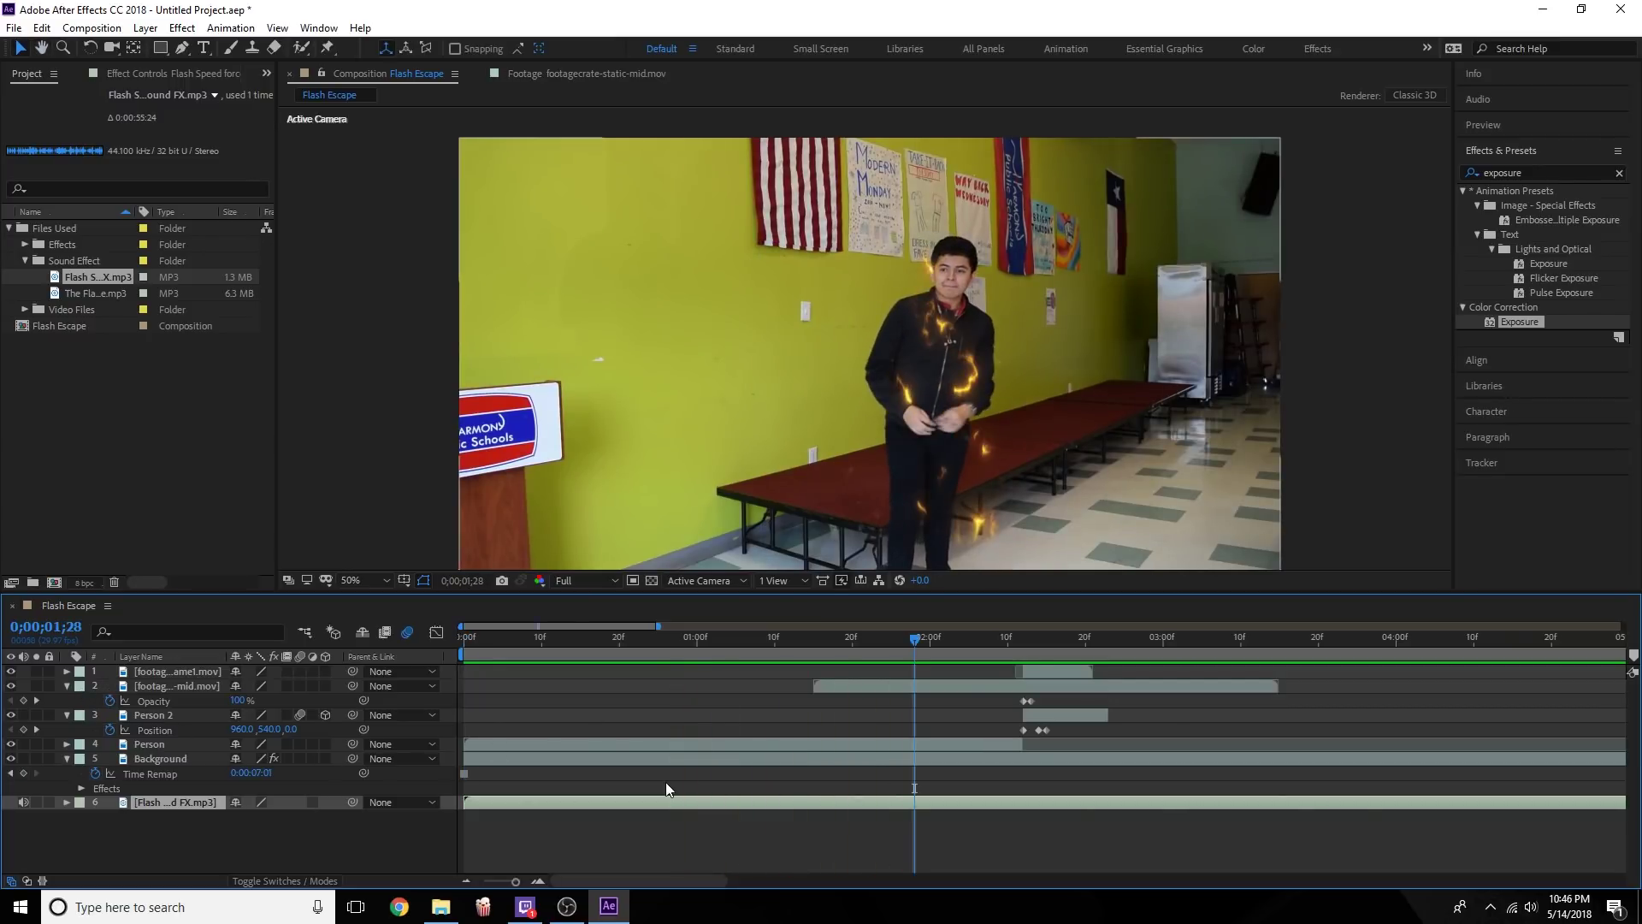
{"action": "key", "text": "ctrl+shift+d"}
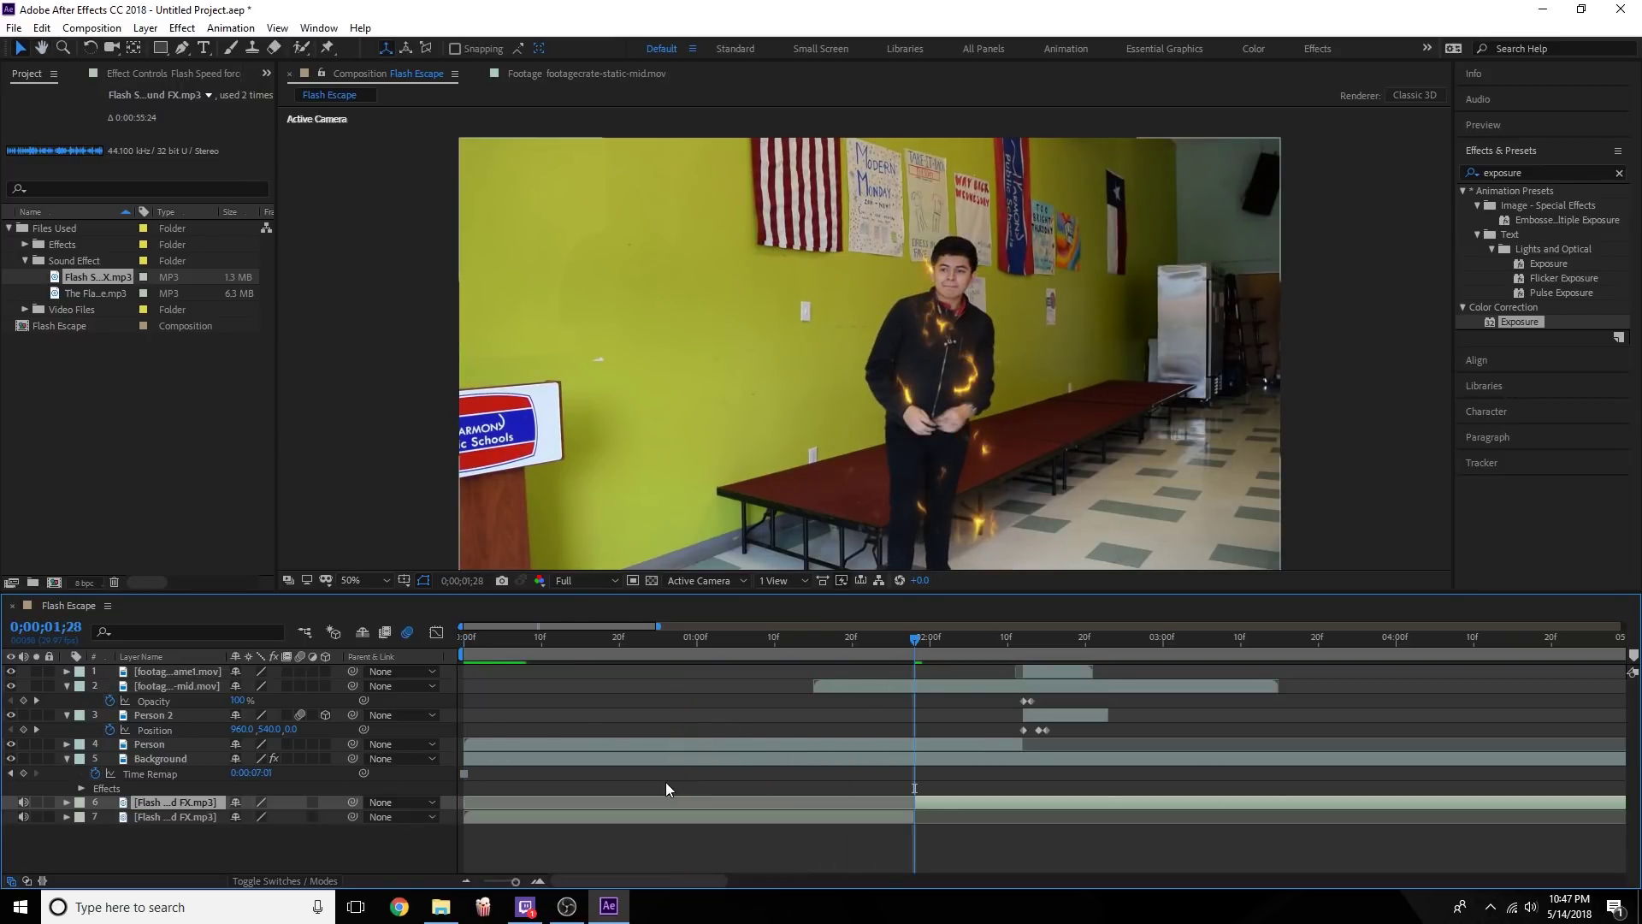
{"action": "key", "text": "Delete"}
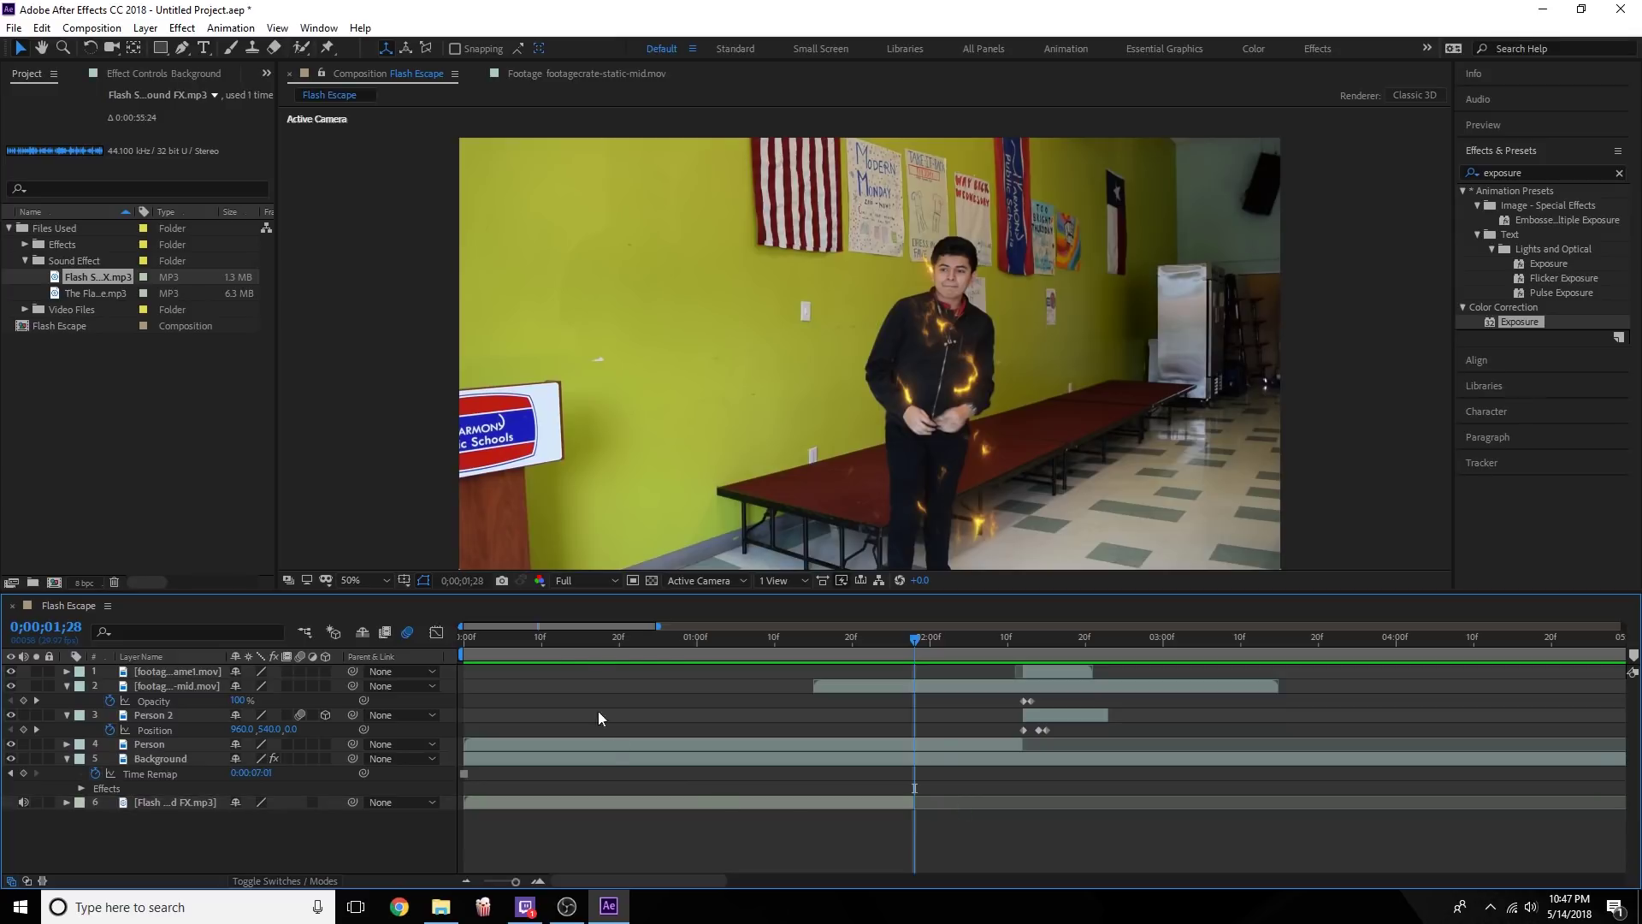
Split only the sound effect layer at 0;00;00;16 and delete the part before the cut.
{"action": "key", "text": "Home"}
{"action": "key", "text": "space"}
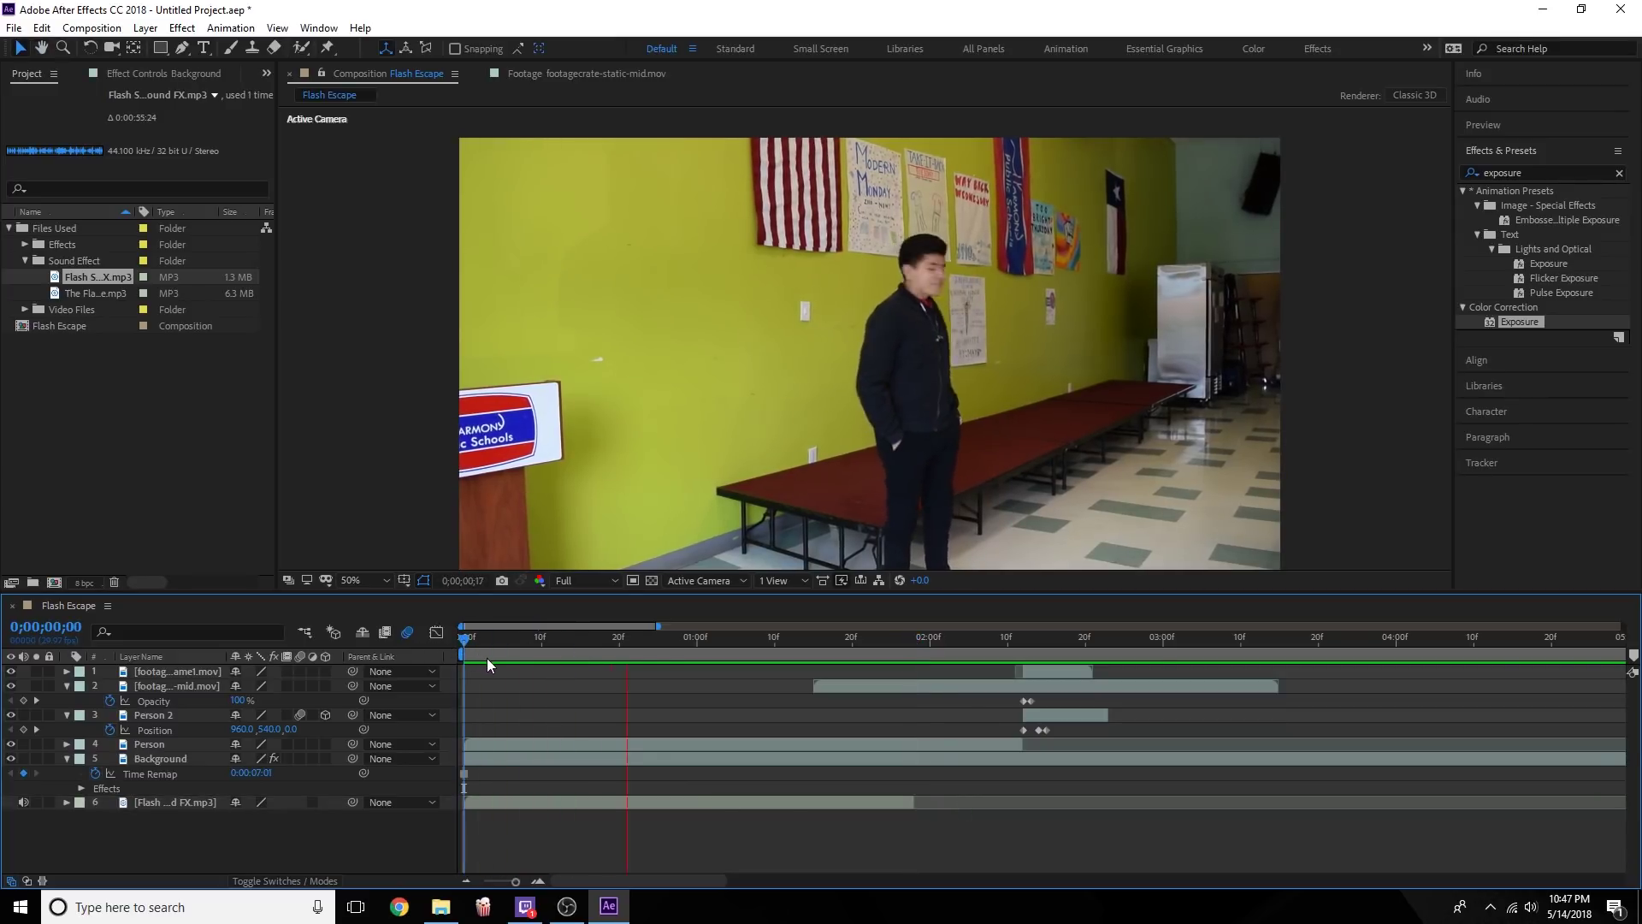
{"action": "left_click", "coordinate": [660, 639]}
{"action": "left_click_drag", "start_coordinate": [661, 639], "coordinate": [586, 639]}
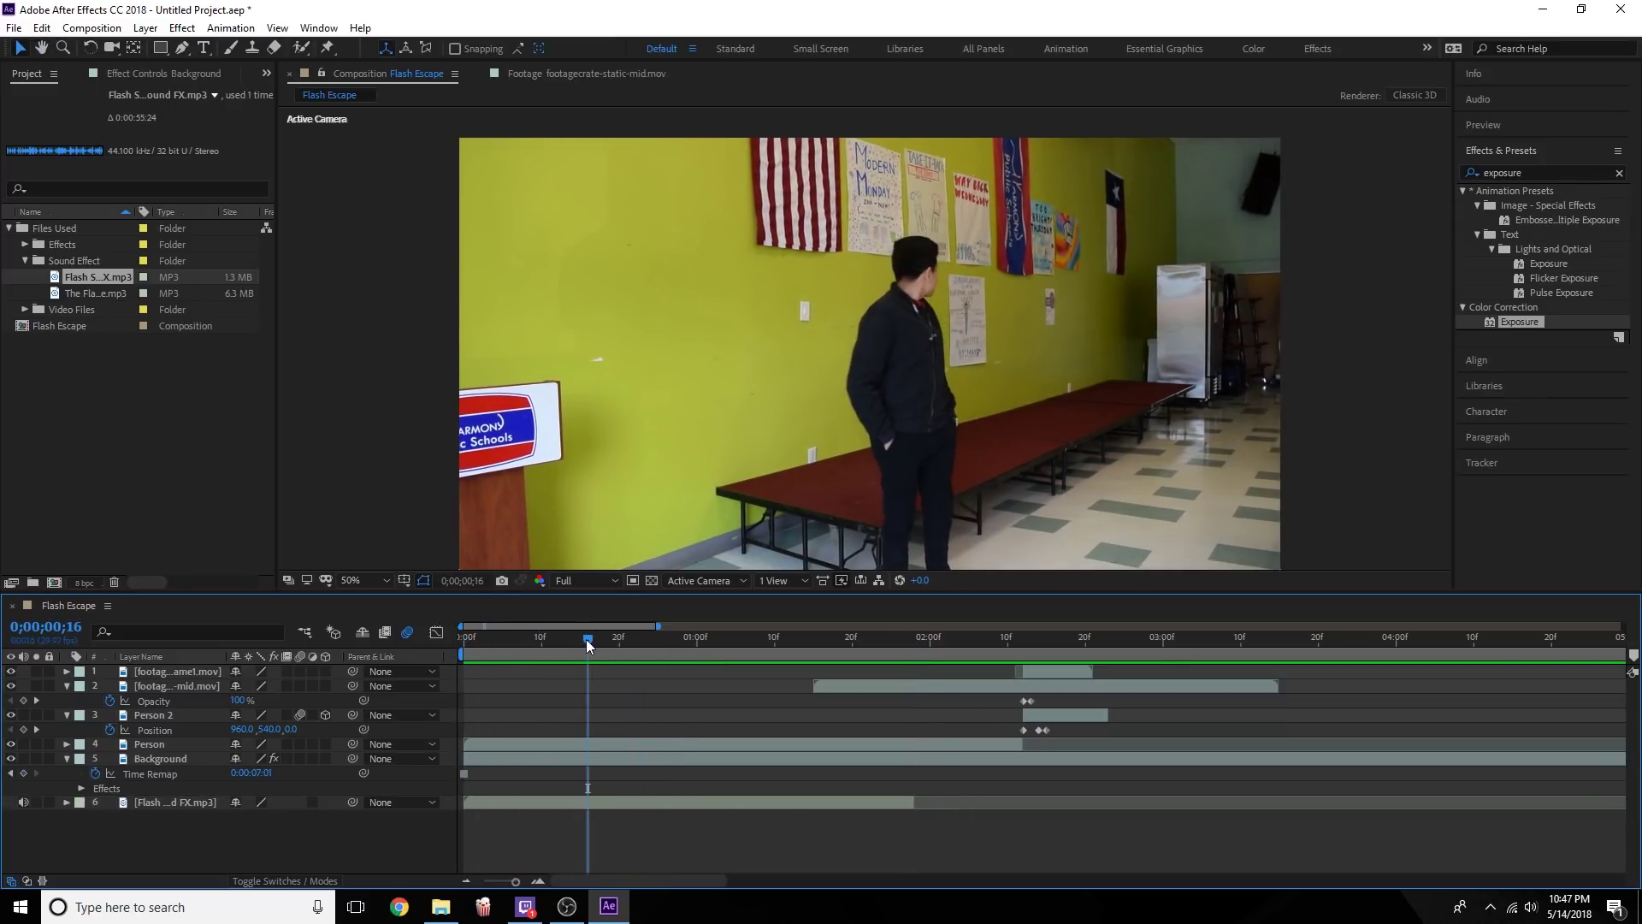
{"action": "key", "text": "ctrl+shift+d"}
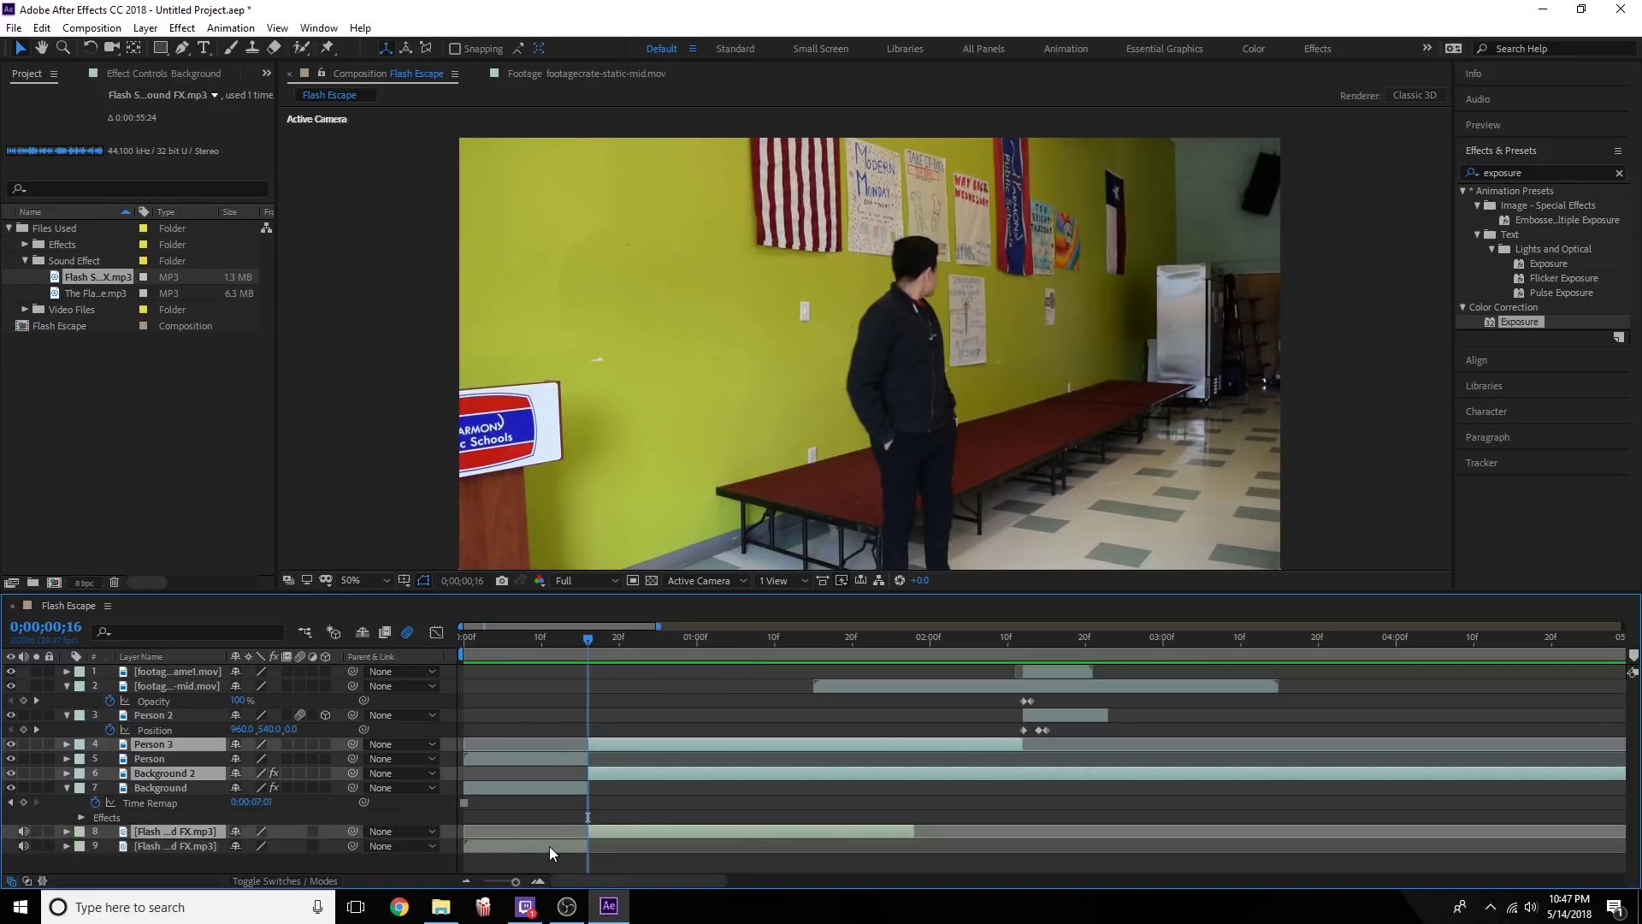
{"action": "key", "text": "ctrl+z"}
{"action": "key", "text": "ctrl+shift+d"}
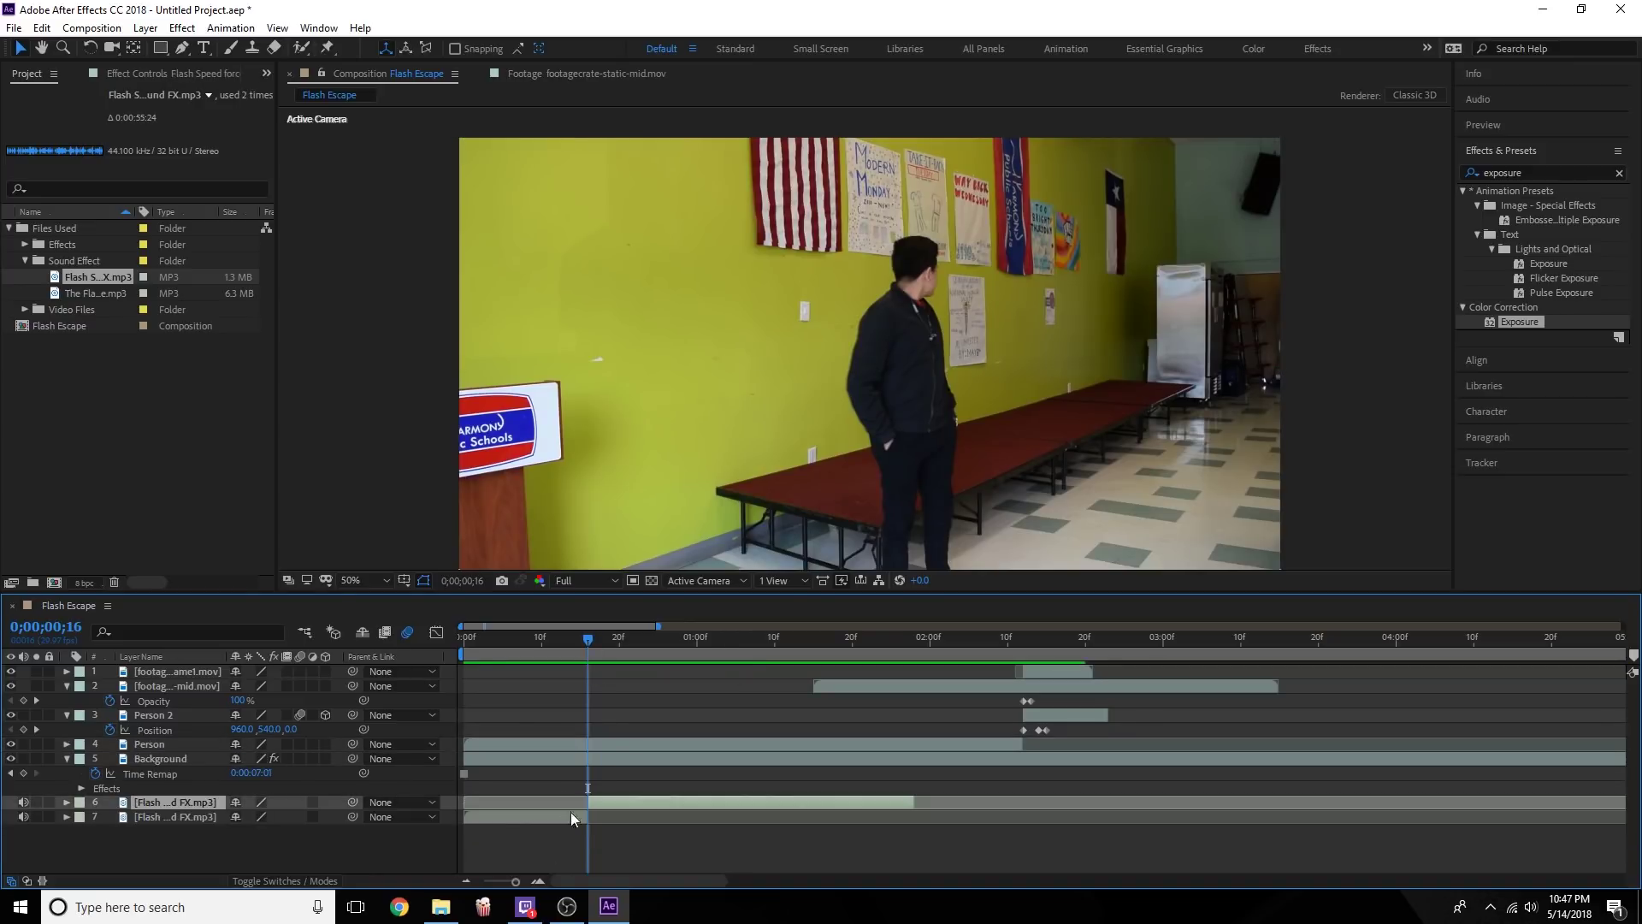
{"action": "left_click", "coordinate": [523, 819]}
{"action": "key", "text": "Delete"}
Shift the trimmed sound effect in time so that it starts at about 0;00;02;08, and preview its timing.
{"action": "key", "text": "space"}
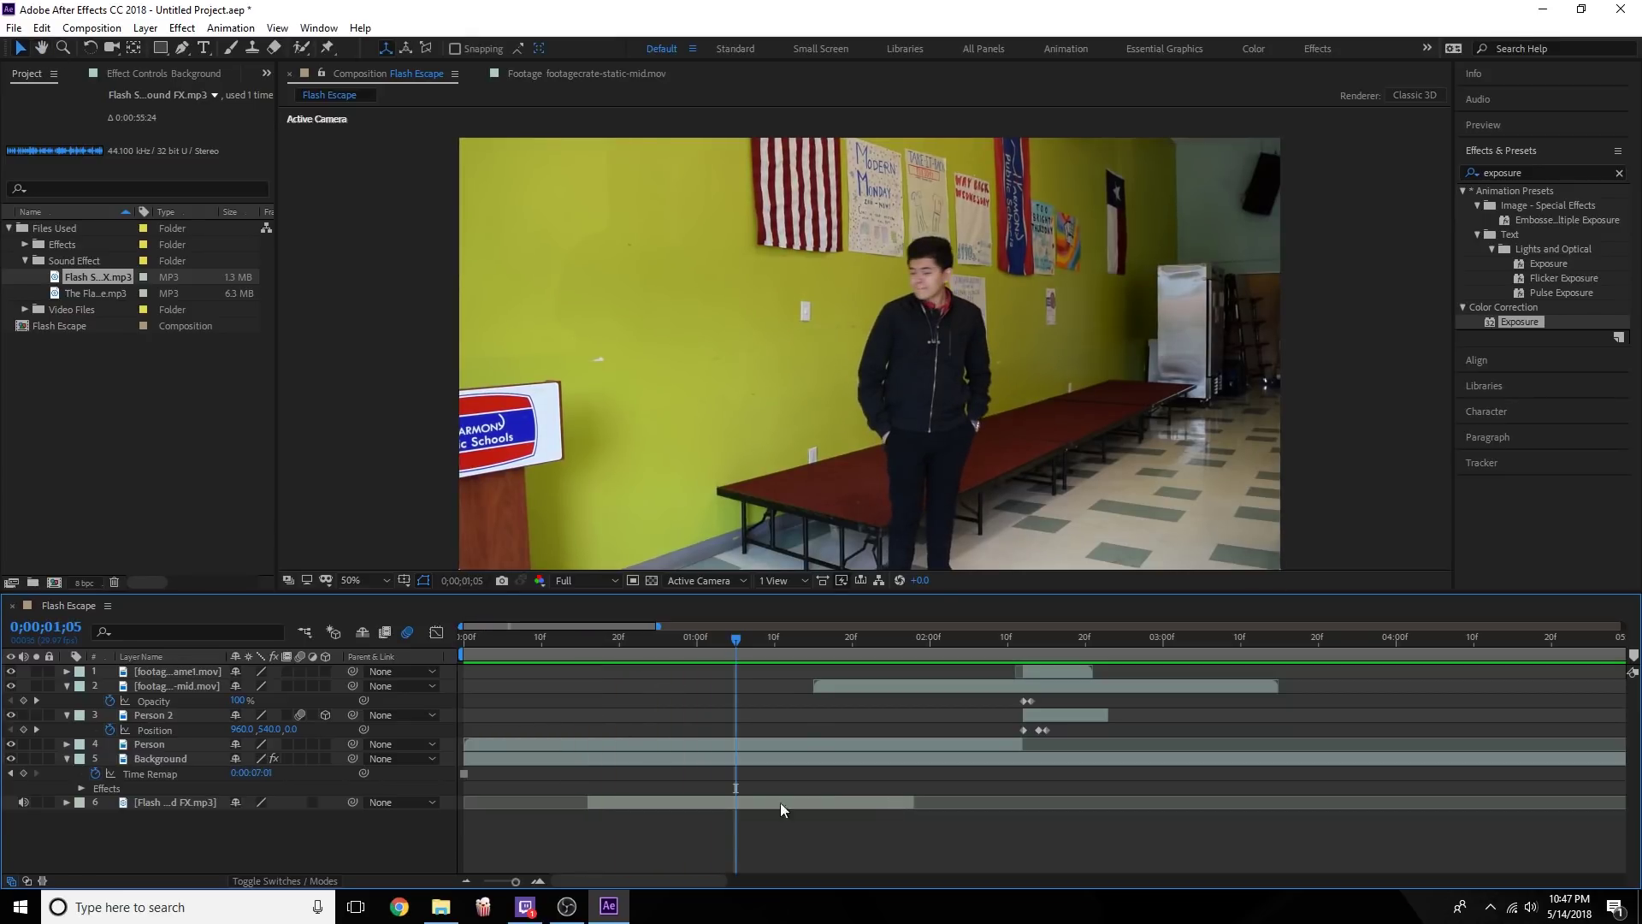
{"action": "left_click_drag", "start_coordinate": [639, 803], "coordinate": [1059, 792]}
{"action": "left_click", "coordinate": [954, 638]}
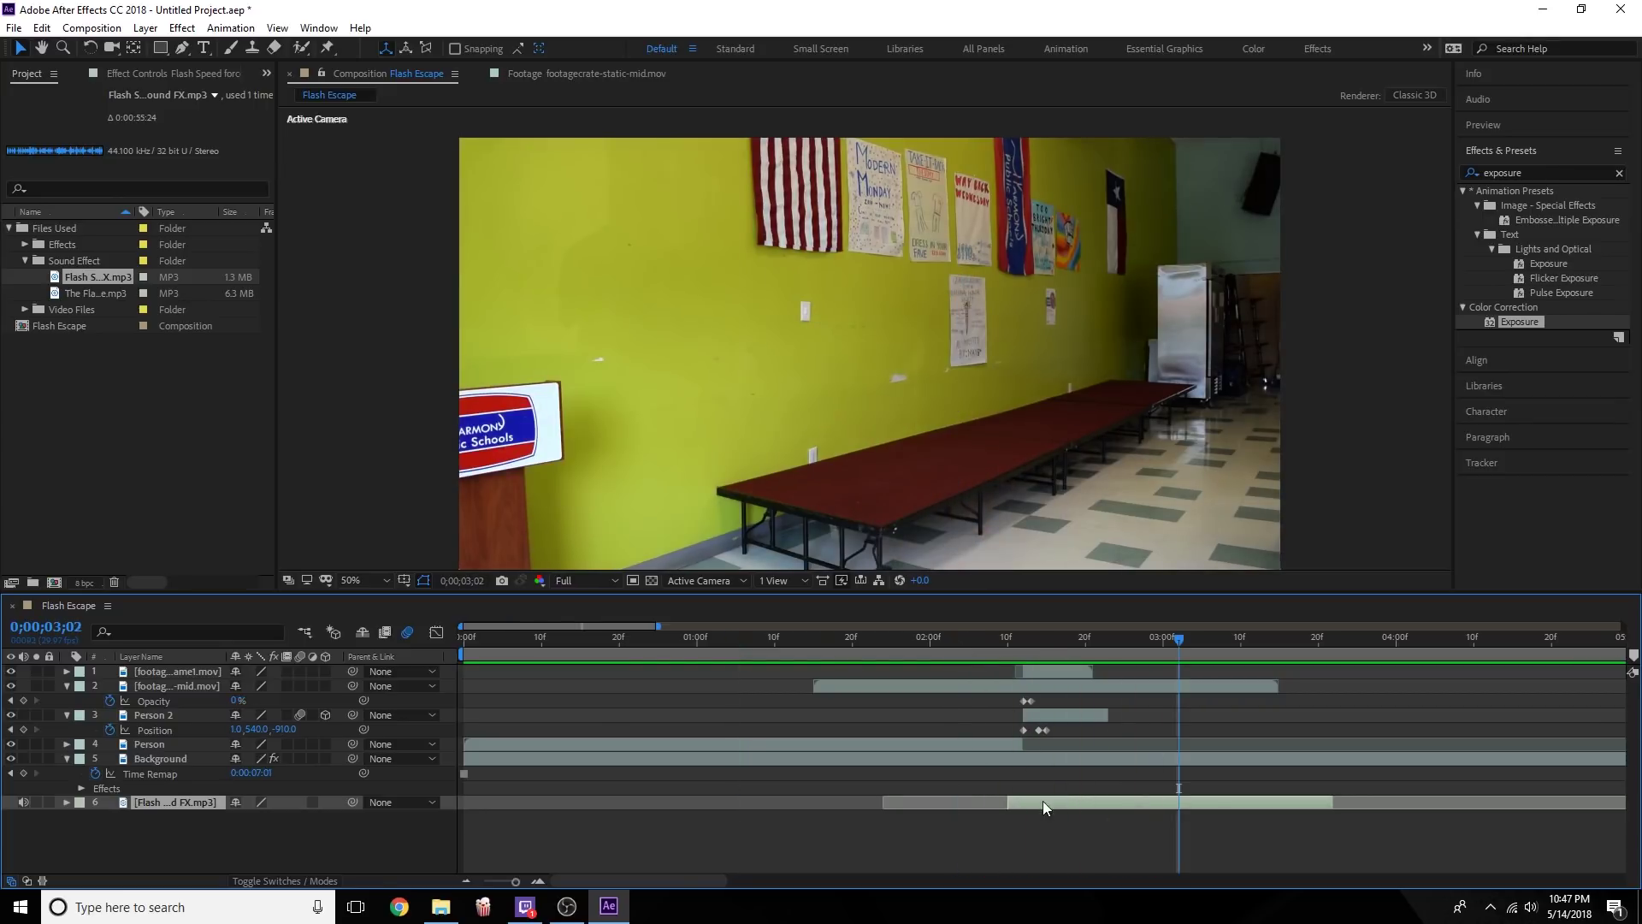
{"action": "left_click_drag", "start_coordinate": [1043, 800], "coordinate": [1025, 804]}
{"action": "key", "text": "space"}
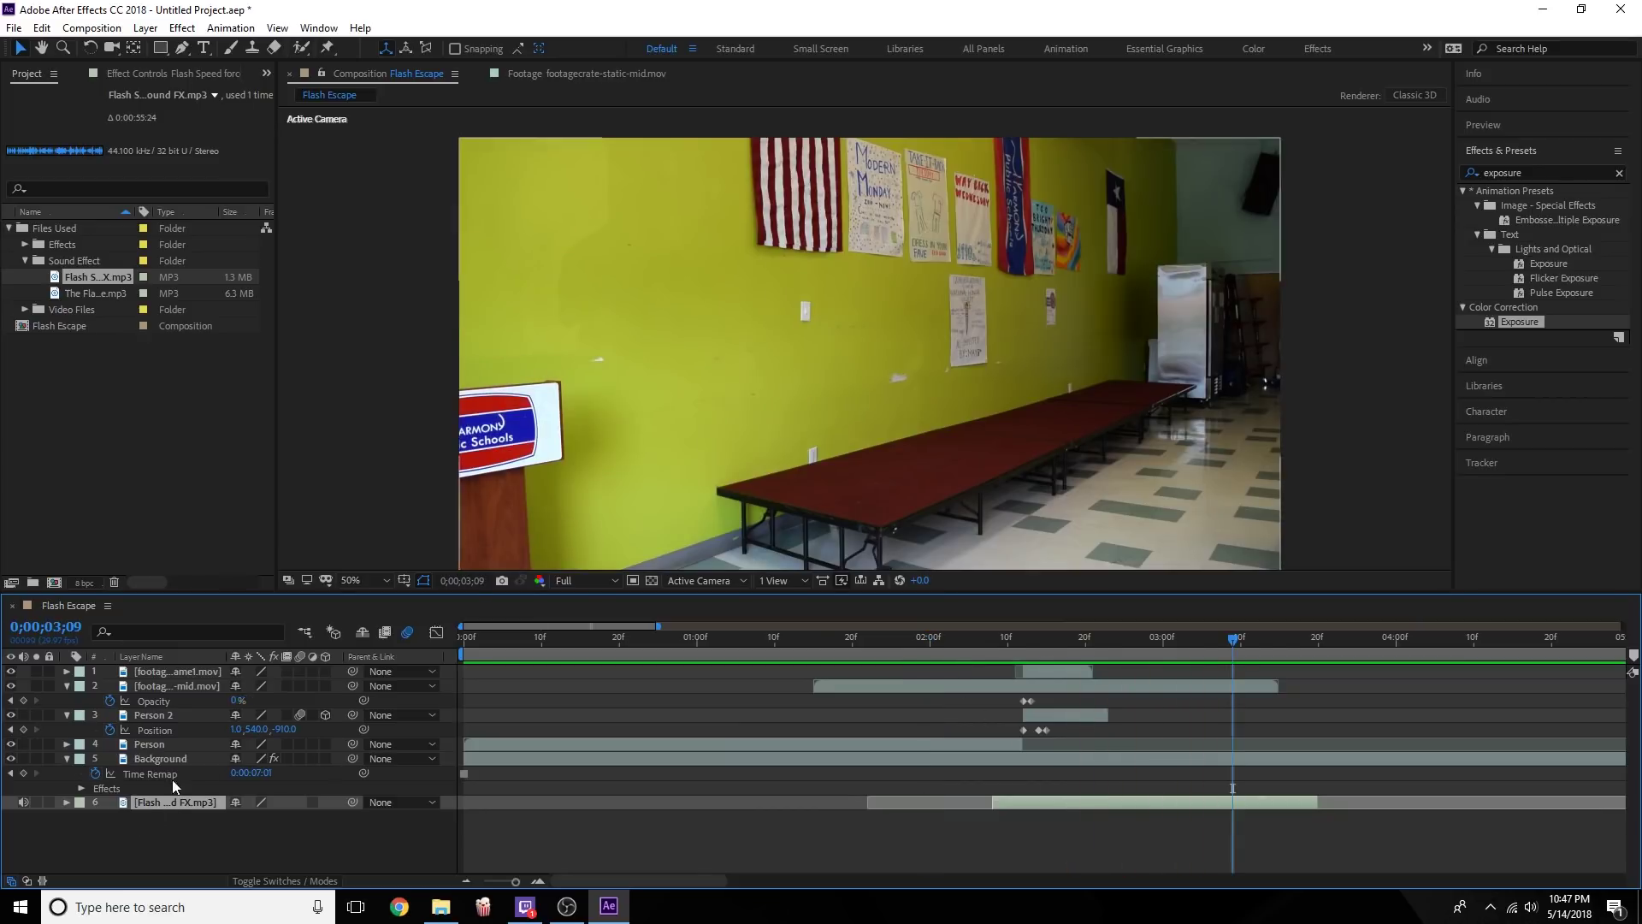
Add The Flash theme MP3 as the lowest layer and play back the composition with both sounds.
{"action": "left_click", "coordinate": [173, 820]}
{"action": "left_click_drag", "start_coordinate": [69, 296], "coordinate": [103, 842]}
{"action": "key", "text": "Home"}
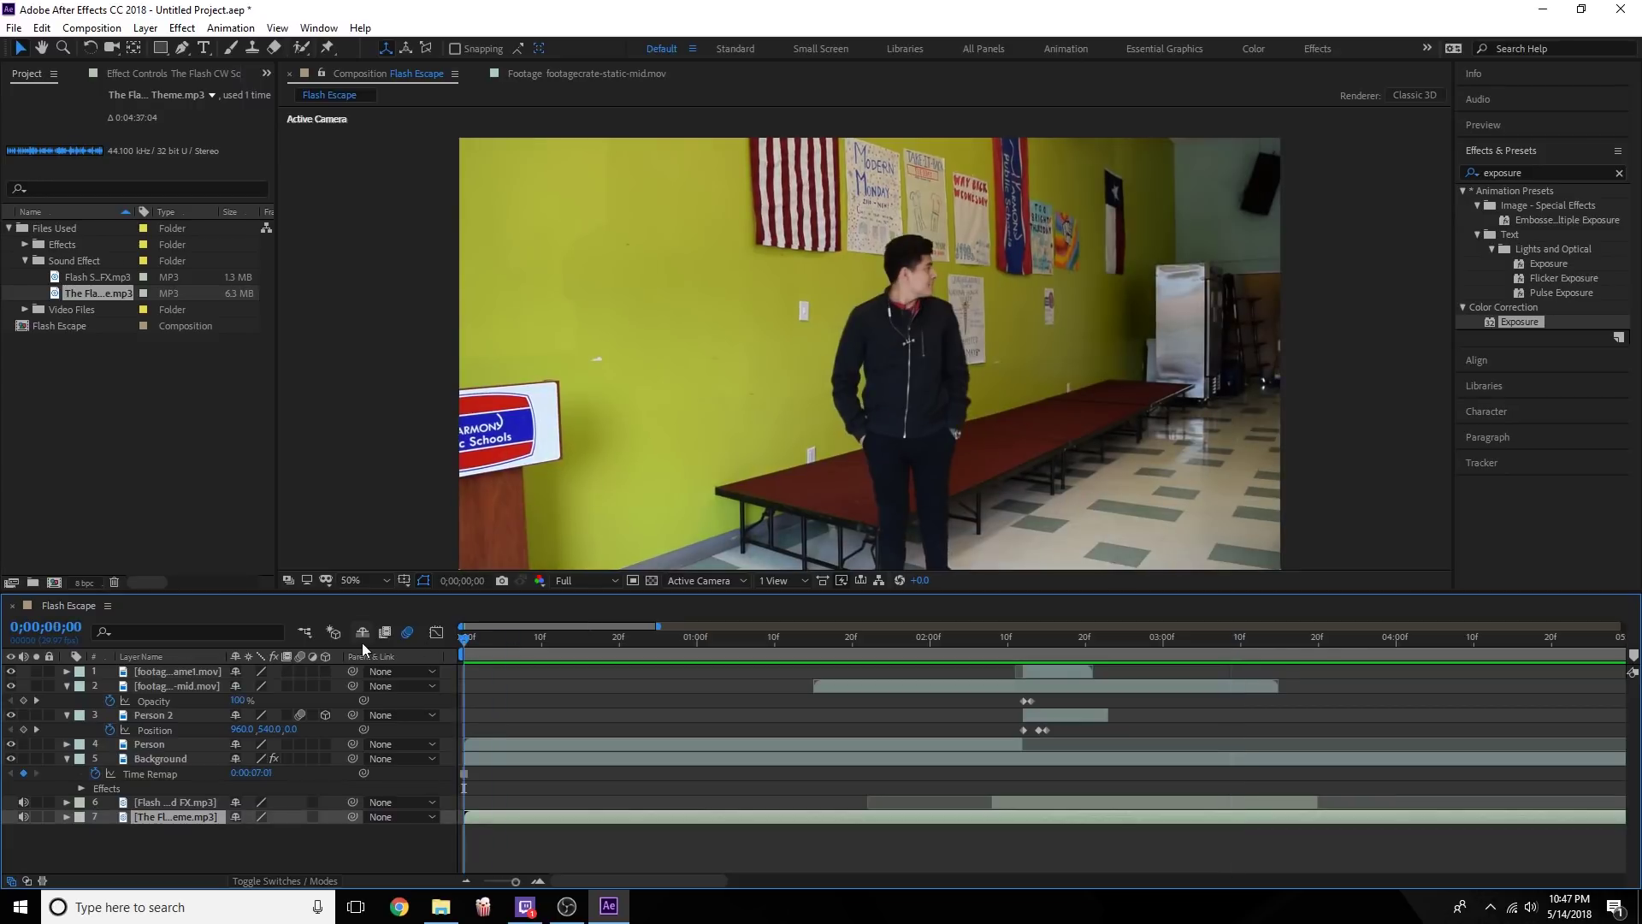
{"action": "key", "text": "space"}
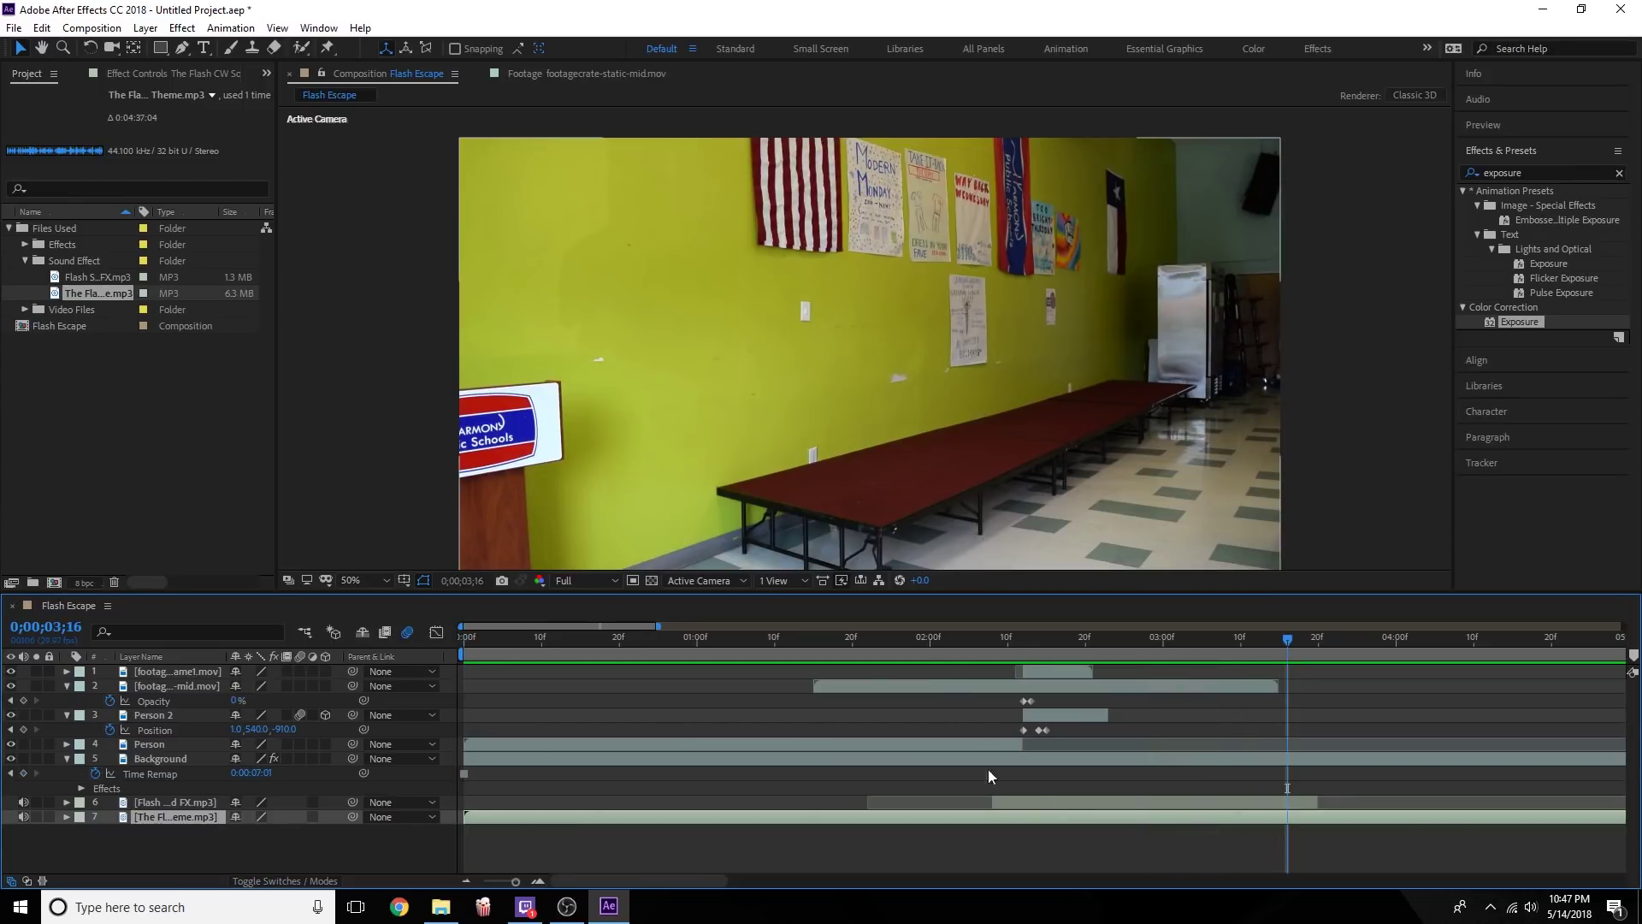
{"action": "left_click", "coordinate": [881, 638]}
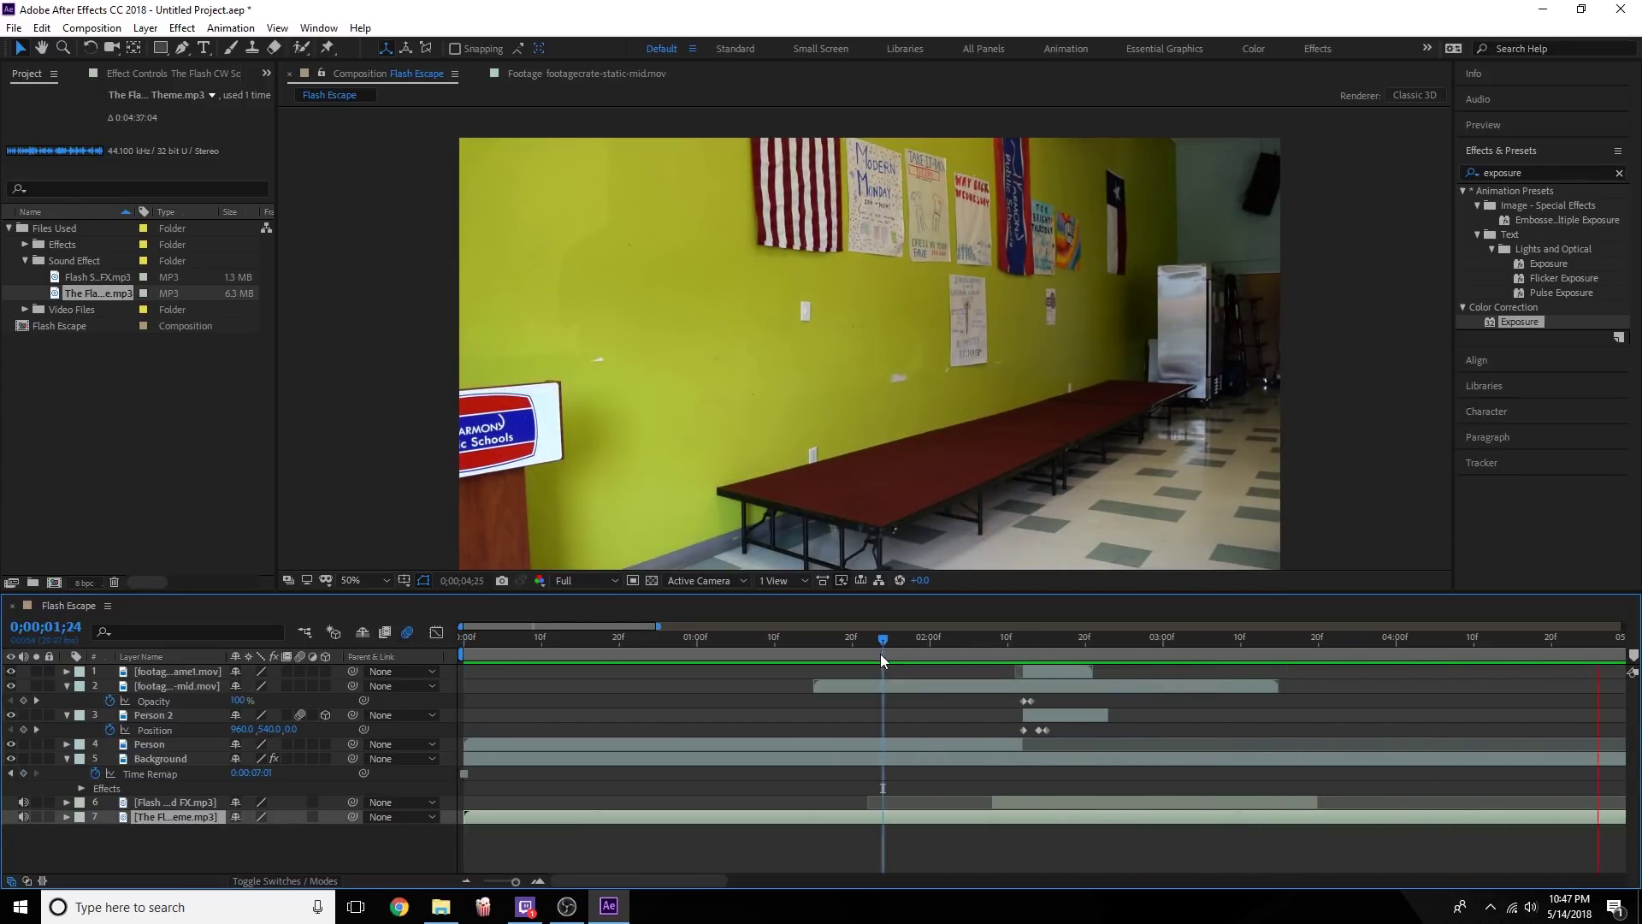
{"action": "key", "text": "space"}
{"action": "left_click", "coordinate": [24, 261]}
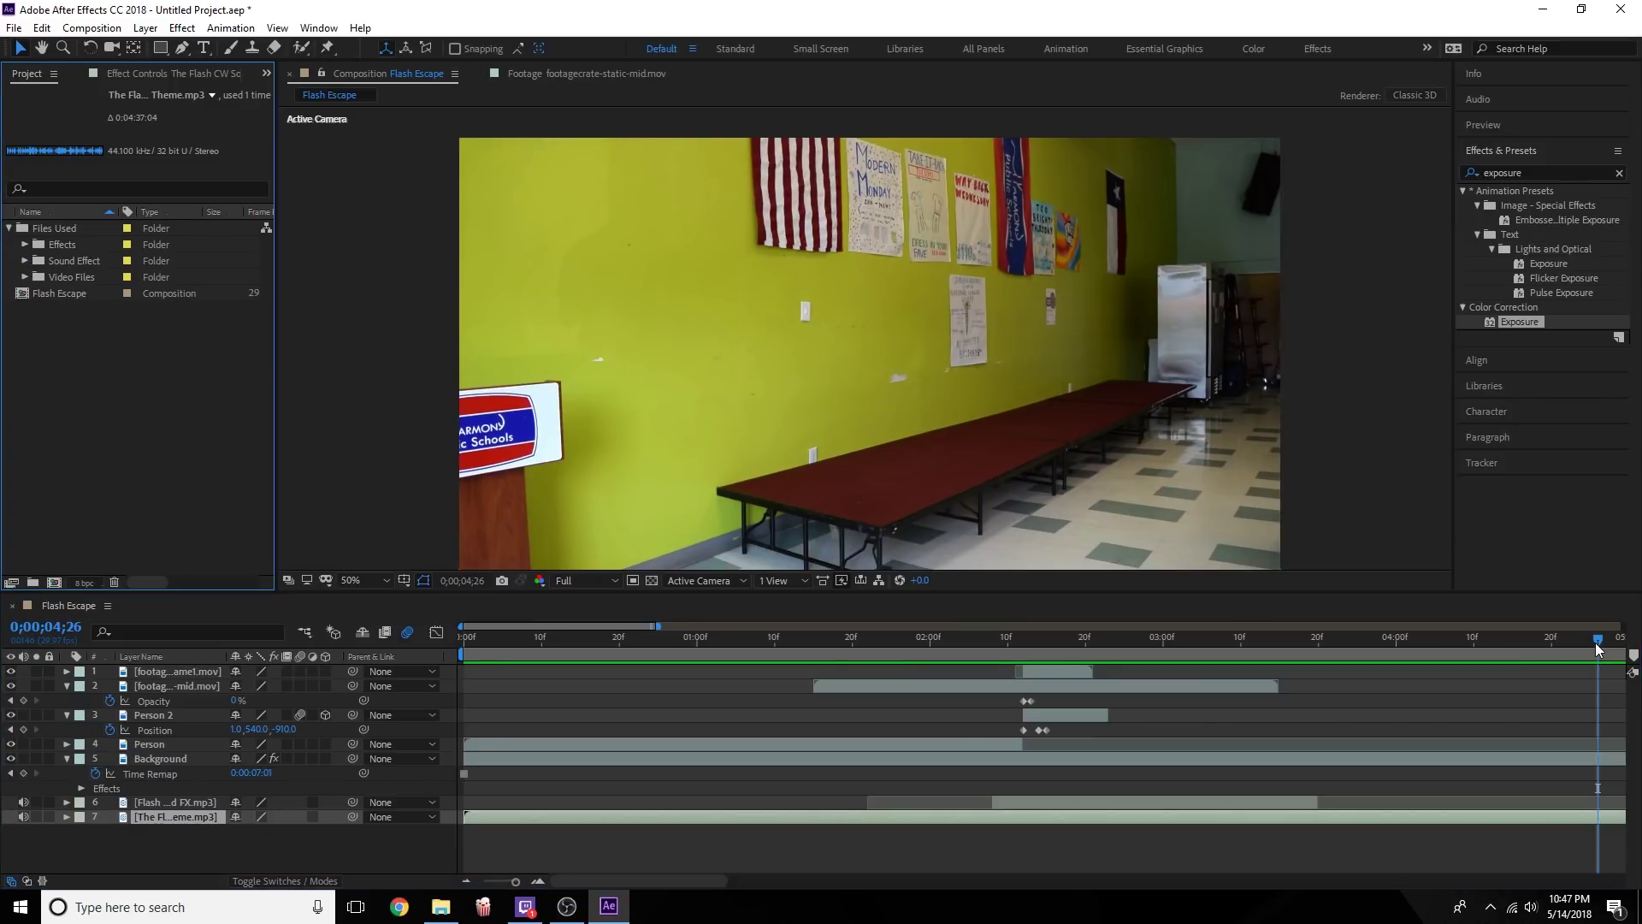
End the work area at about 0;00;04;10 and trim the composition to it.
{"action": "left_click_drag", "start_coordinate": [1597, 650], "coordinate": [1271, 701]}
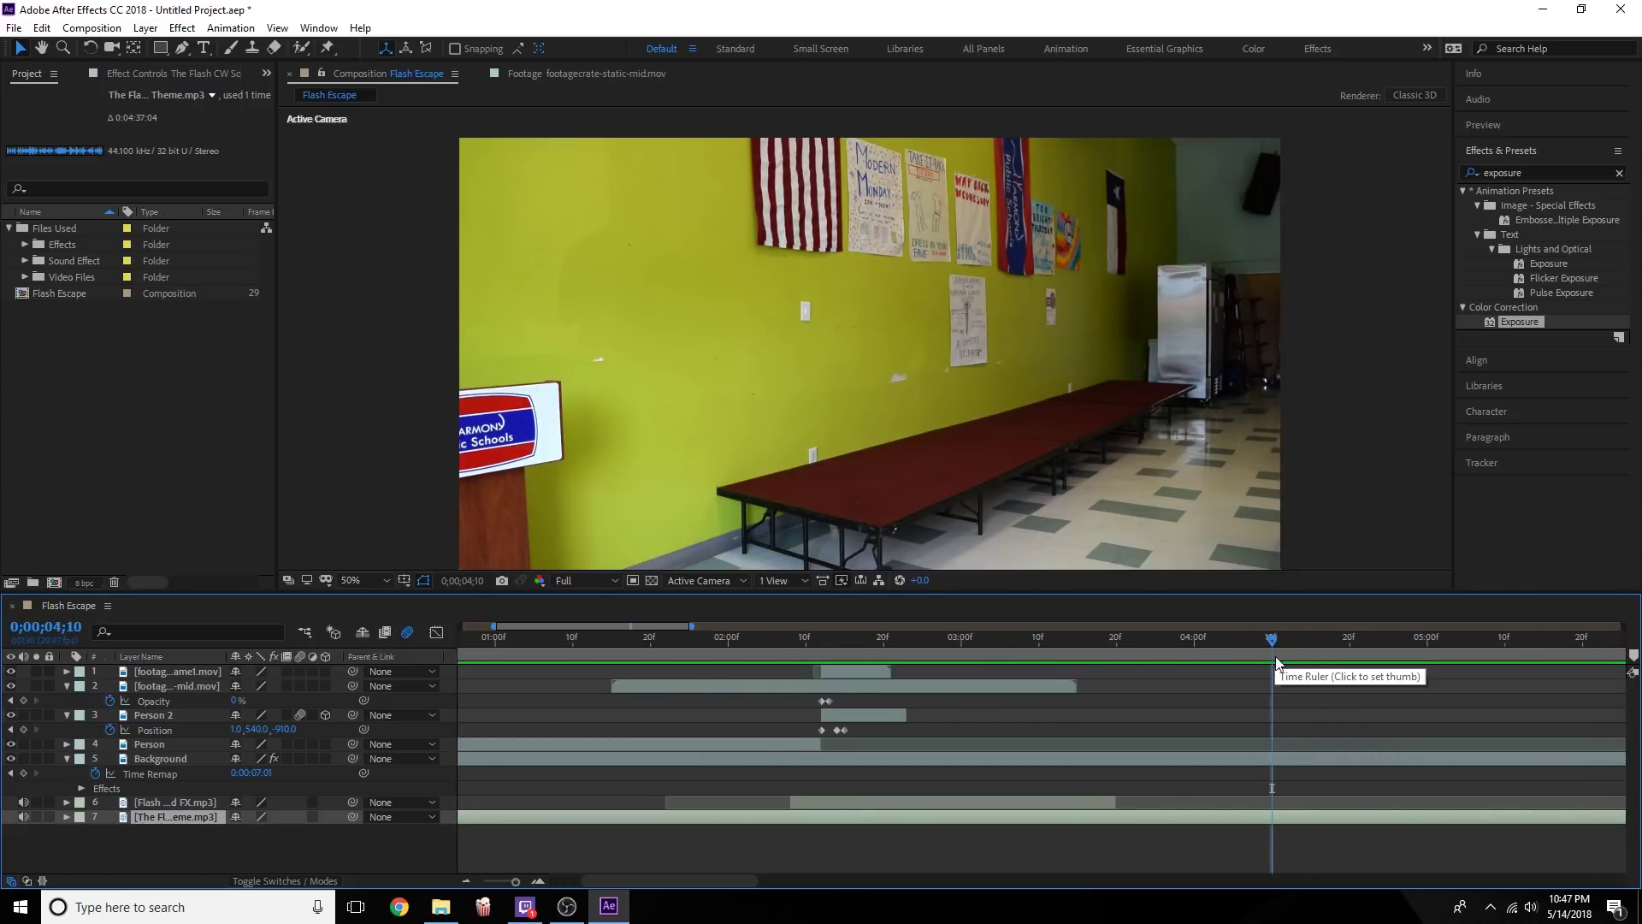
{"action": "right_click", "coordinate": [1243, 656]}
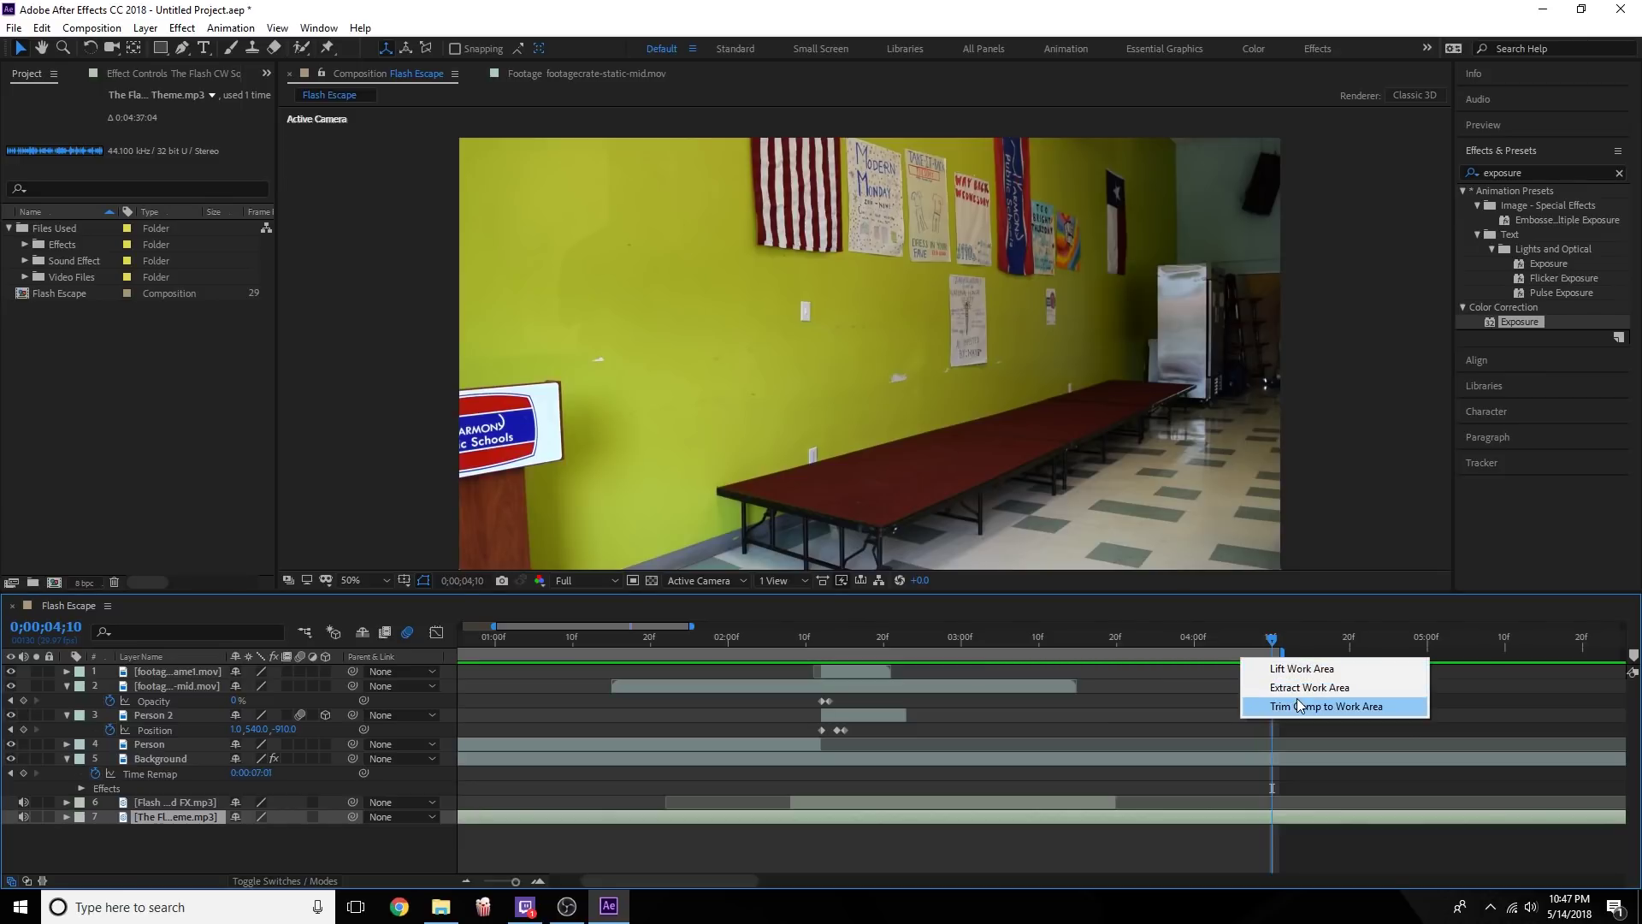
{"action": "left_click", "coordinate": [1298, 706]}
Go to 0;00;01;01 in the composition and search the effects for "4-" to find the 4-Color Gradient effect.
{"action": "left_click_drag", "start_coordinate": [931, 637], "coordinate": [519, 641]}
{"action": "left_click", "coordinate": [1532, 174]}
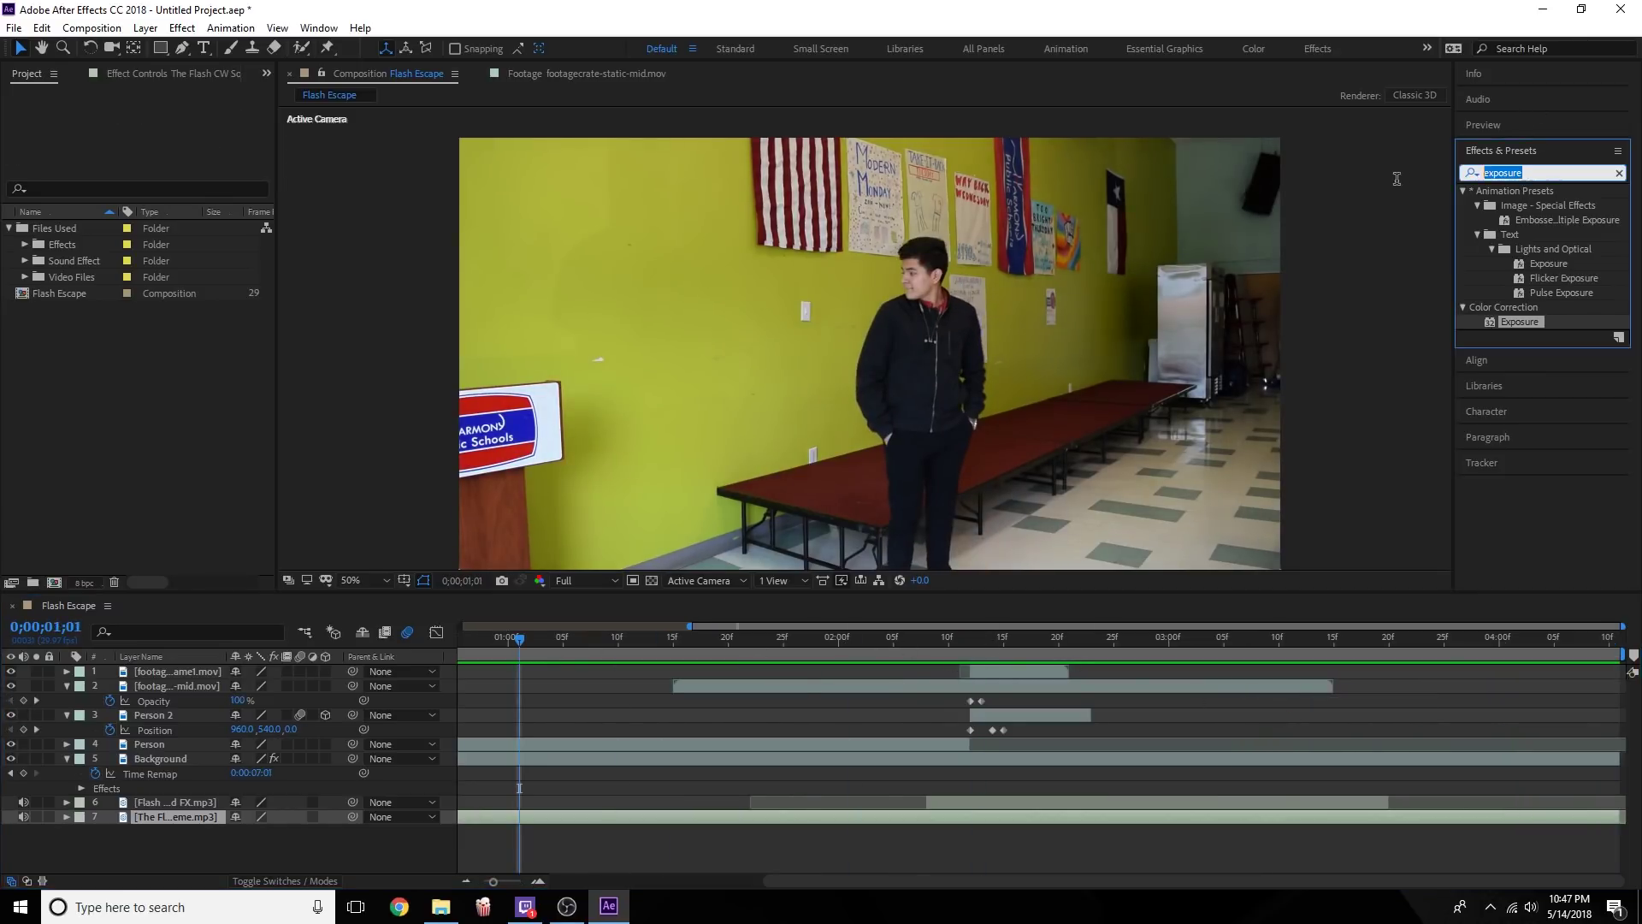
{"action": "type", "text": "4"}
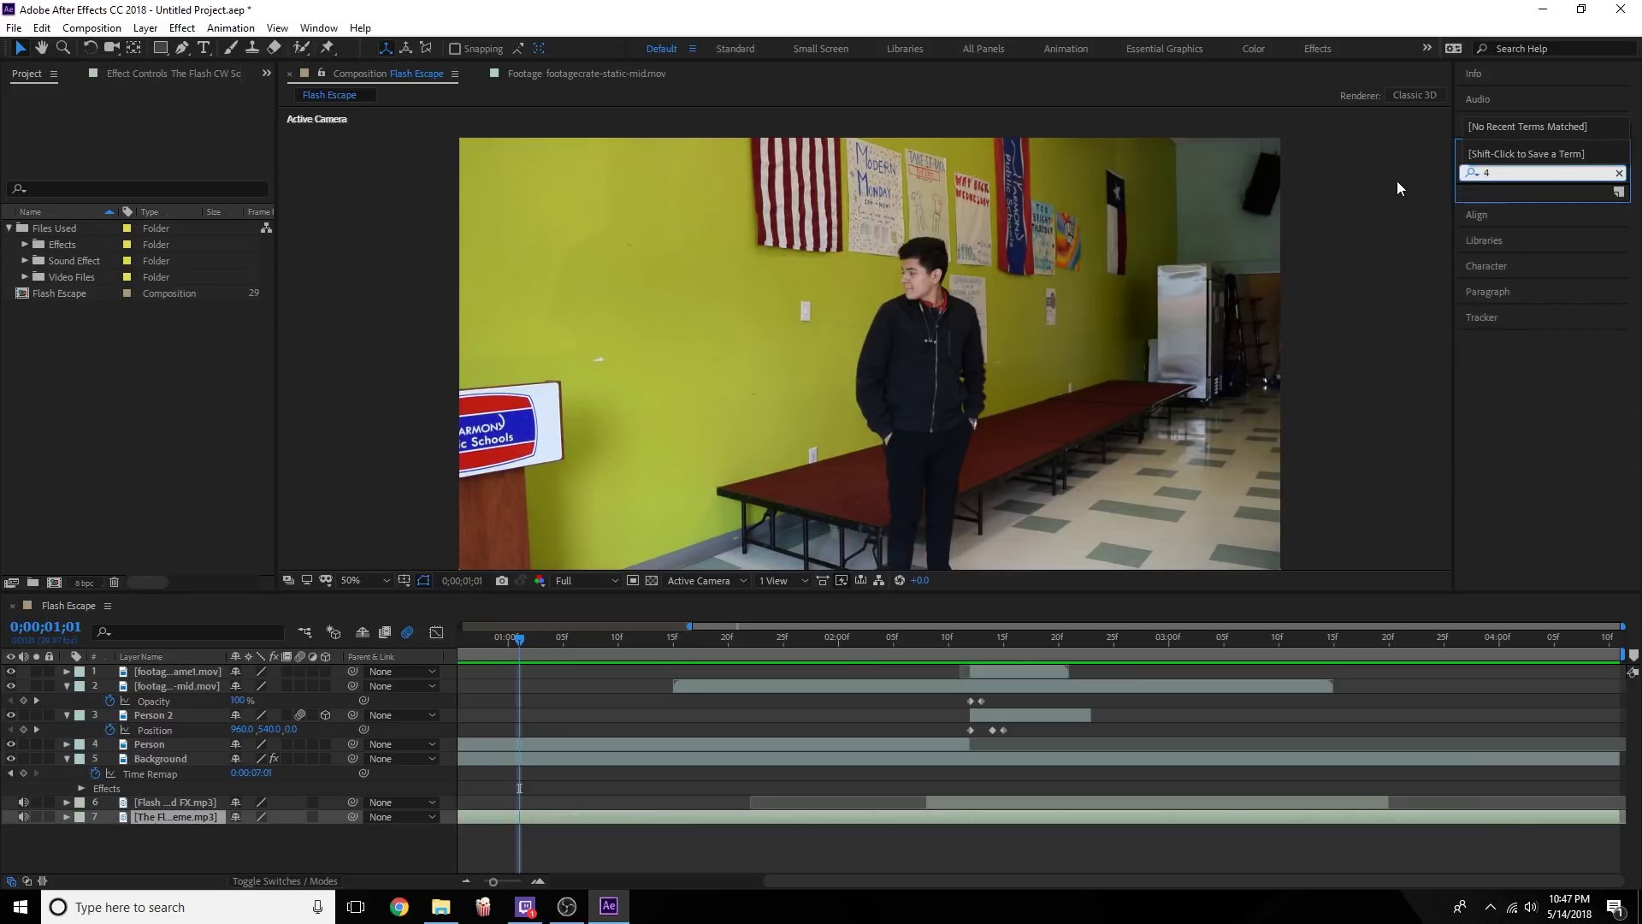
{"action": "type", "text": " co"}
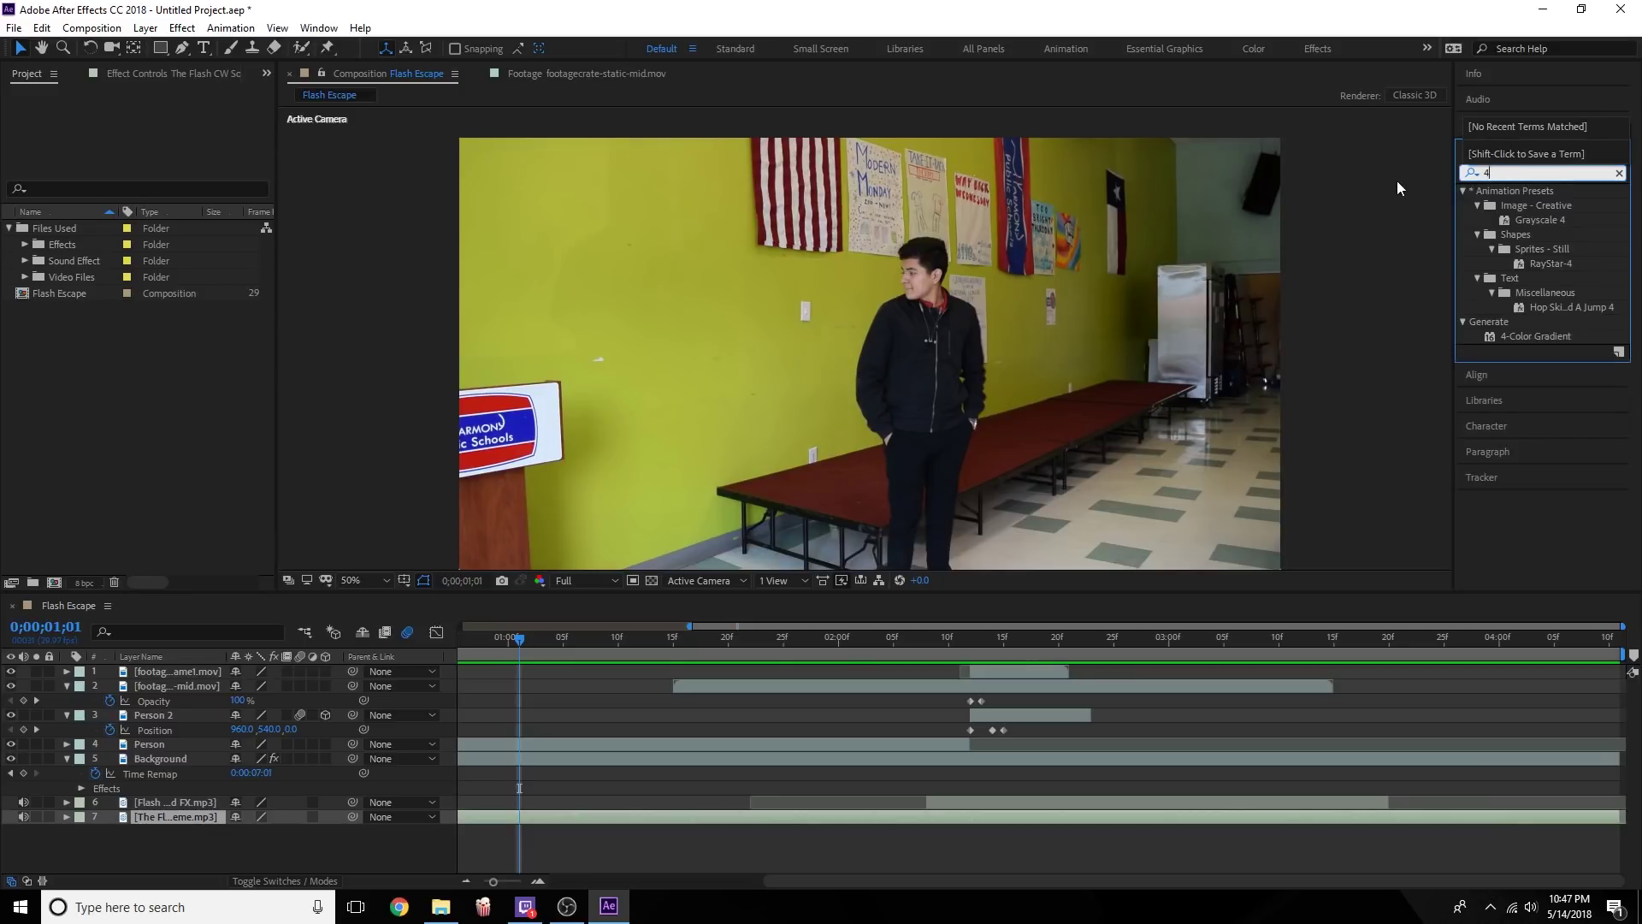
{"action": "type", "text": "-"}
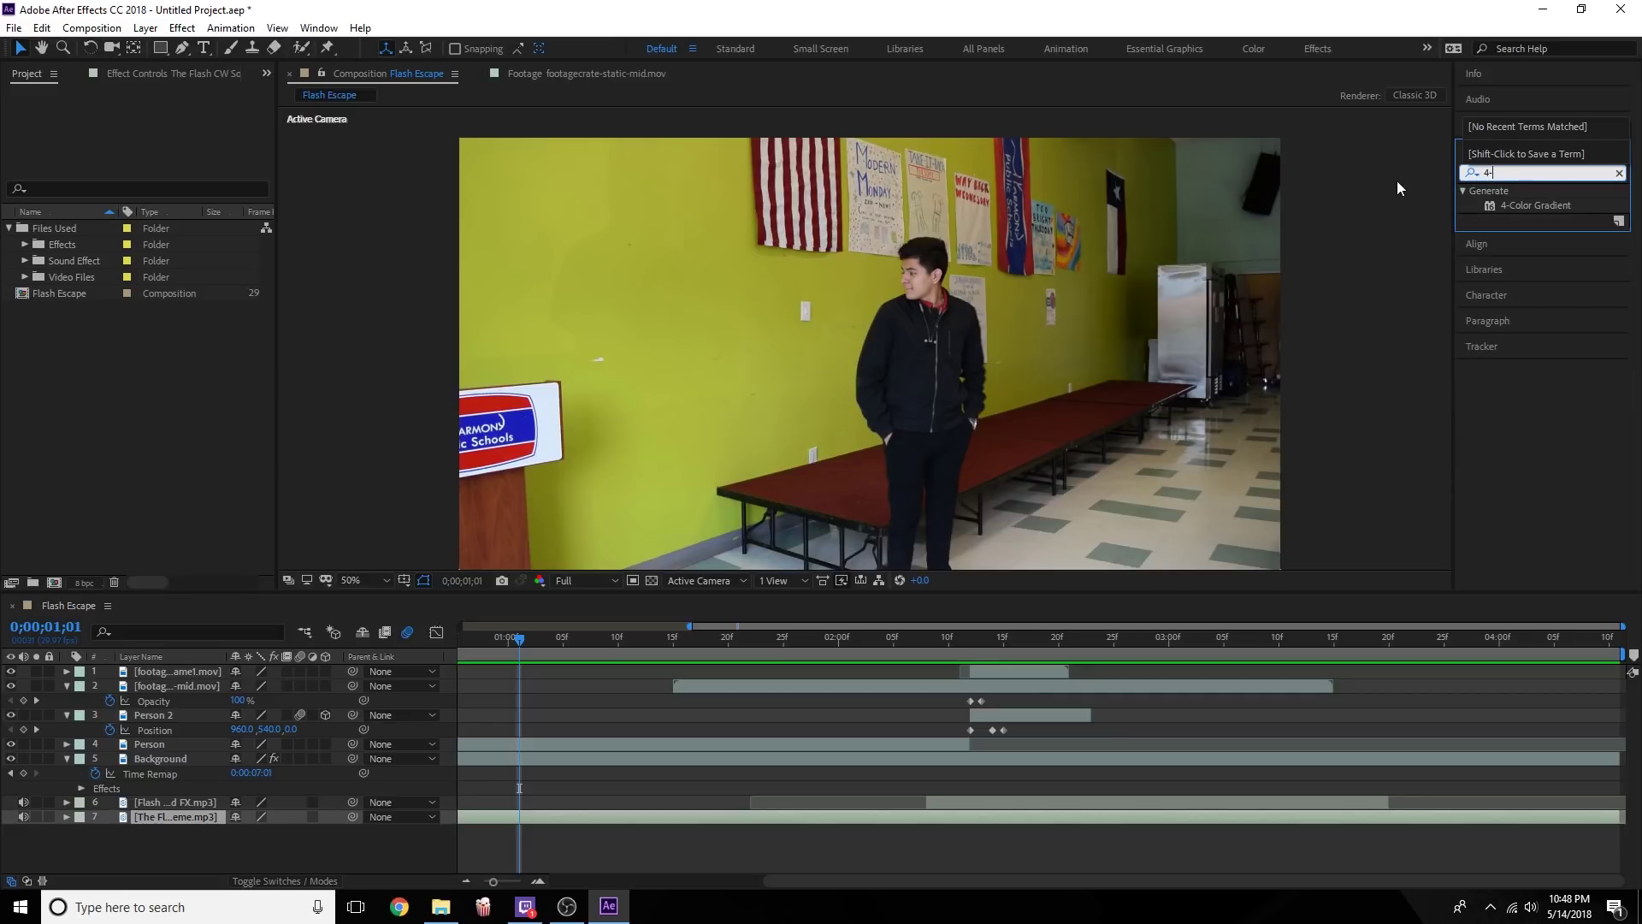
{"action": "left_click", "coordinate": [1541, 205]}
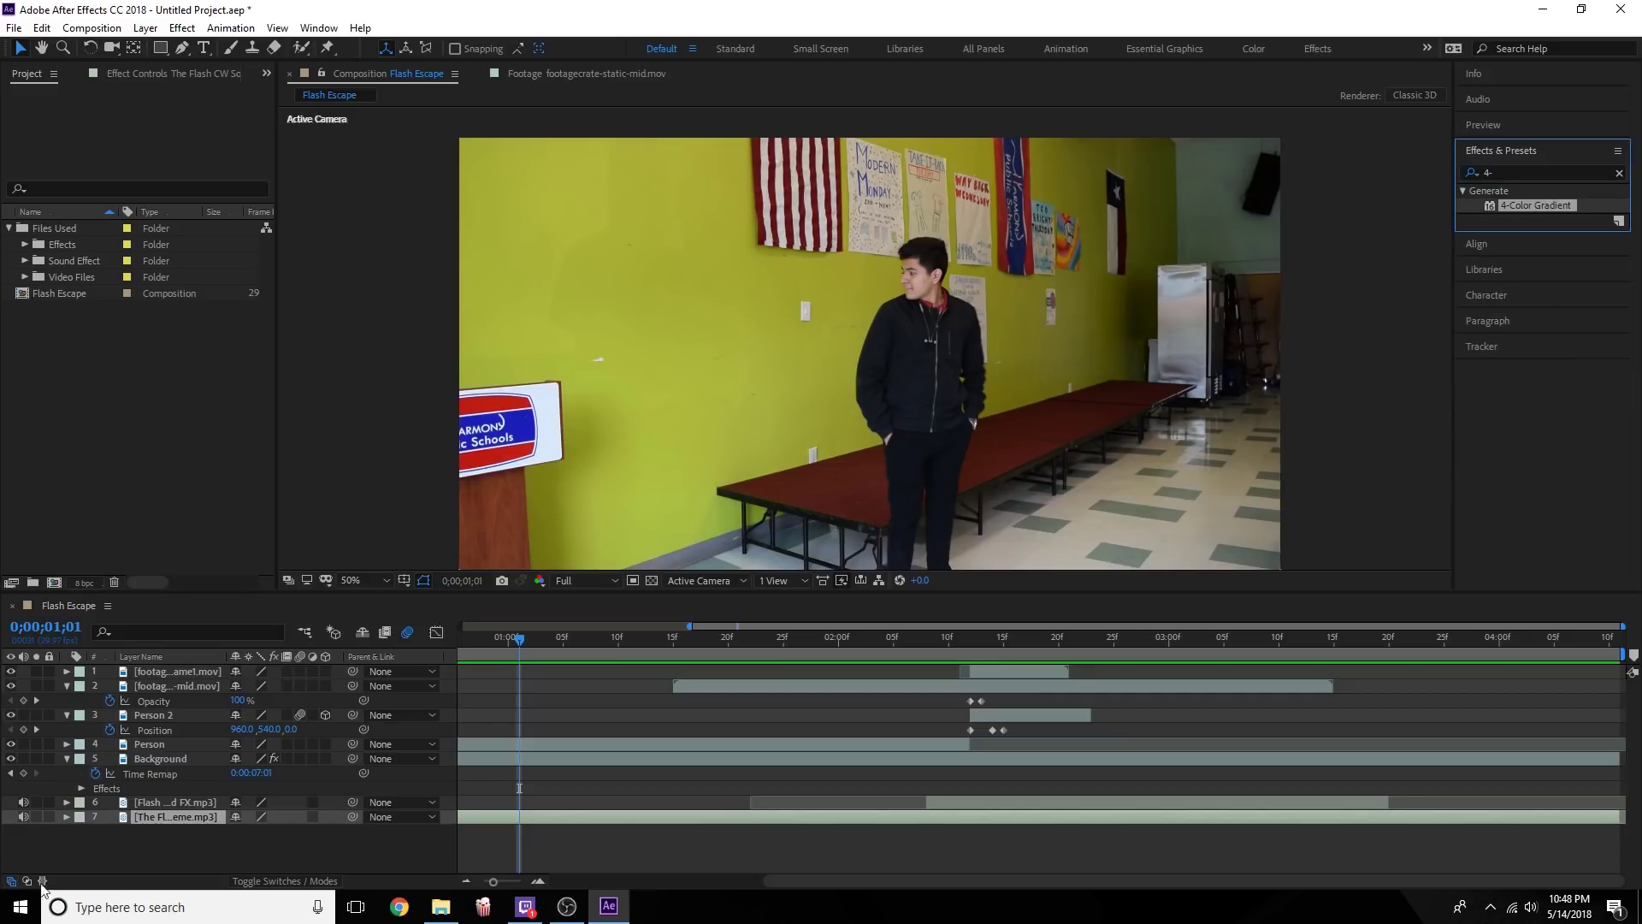
Create a new solid layer named "Gradiant" in the Flash Escape composition.
{"action": "right_click", "coordinate": [165, 846]}
{"action": "mouse_move", "coordinate": [205, 660]}
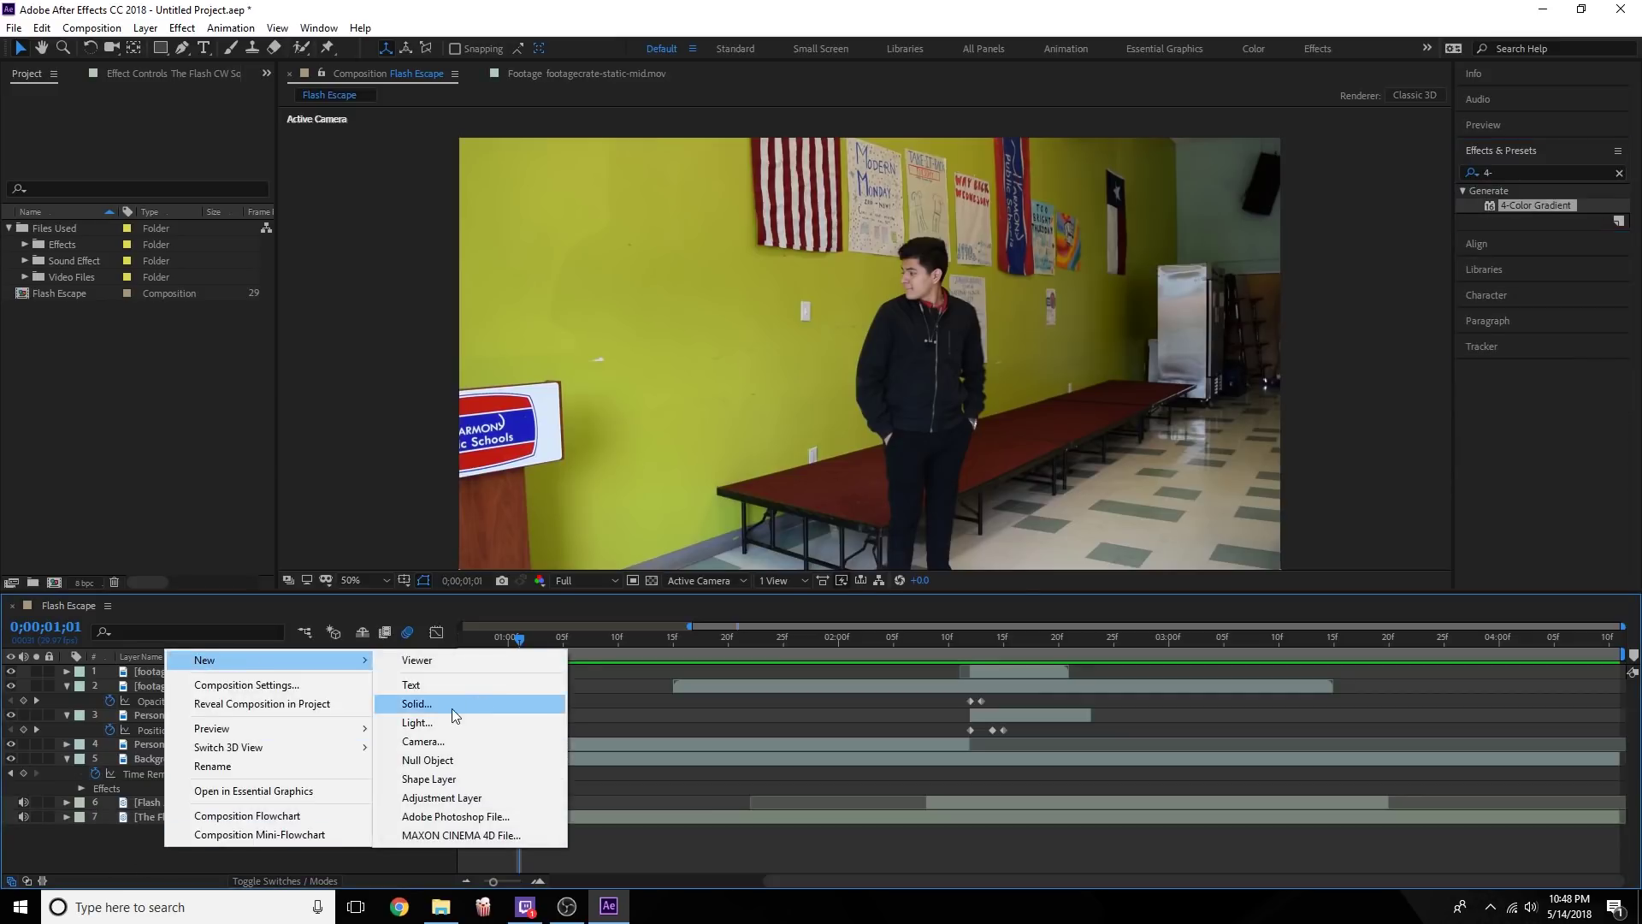
{"action": "left_click", "coordinate": [452, 712]}
{"action": "type", "text": "Gra"}
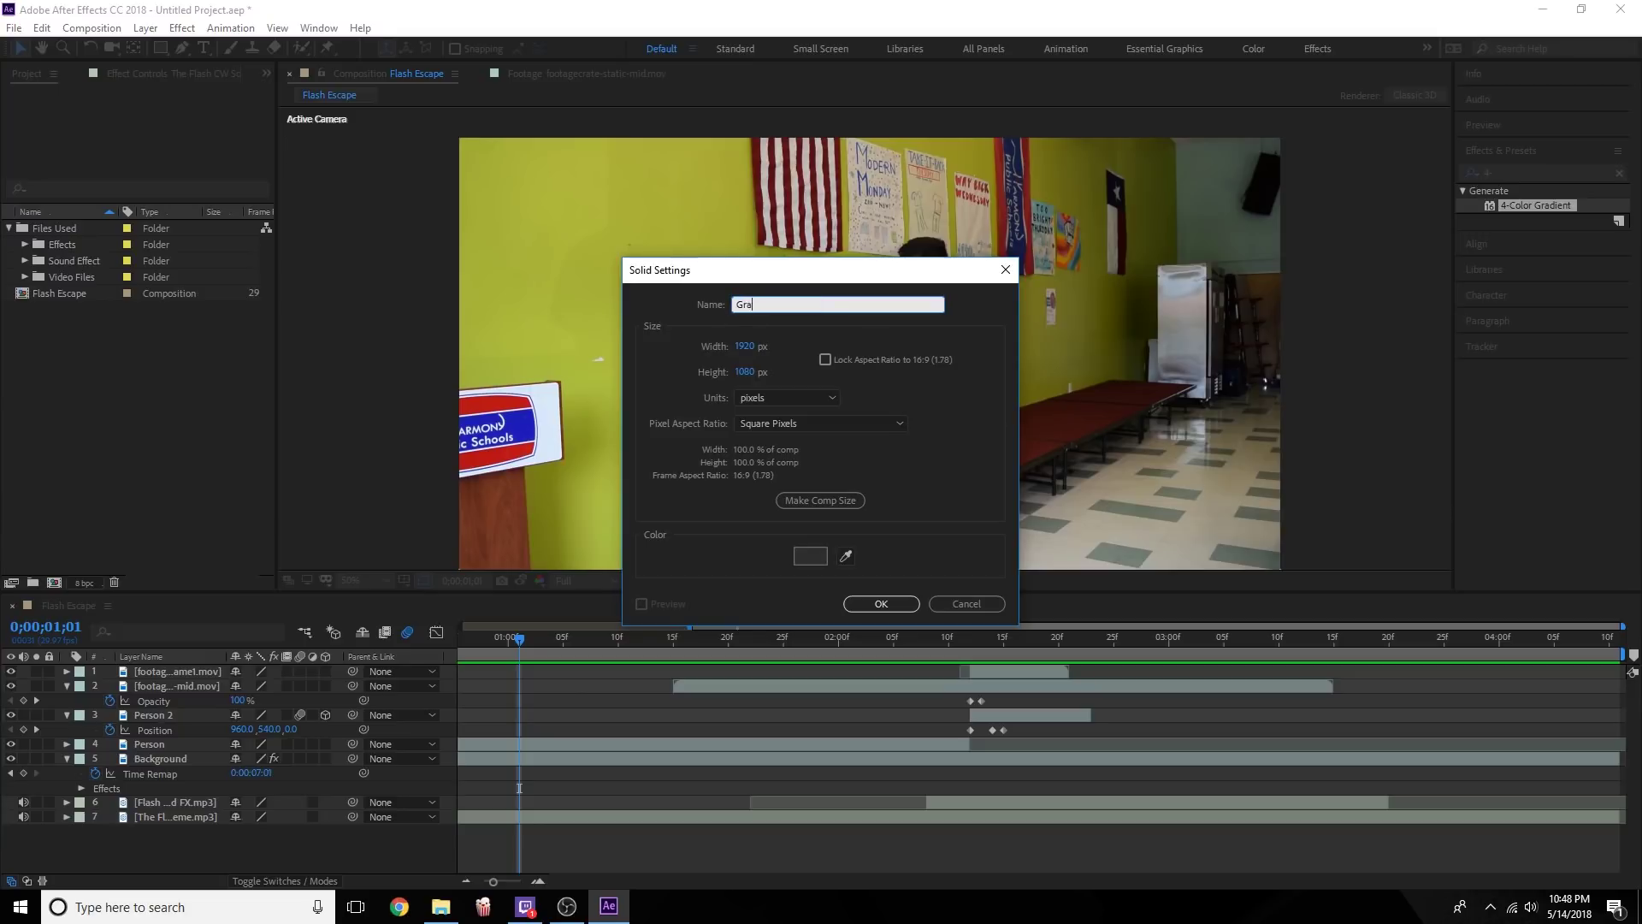
{"action": "type", "text": "dianb"}
{"action": "key", "text": "BackSpace"}
{"action": "type", "text": "t"}
{"action": "key", "text": "Return"}
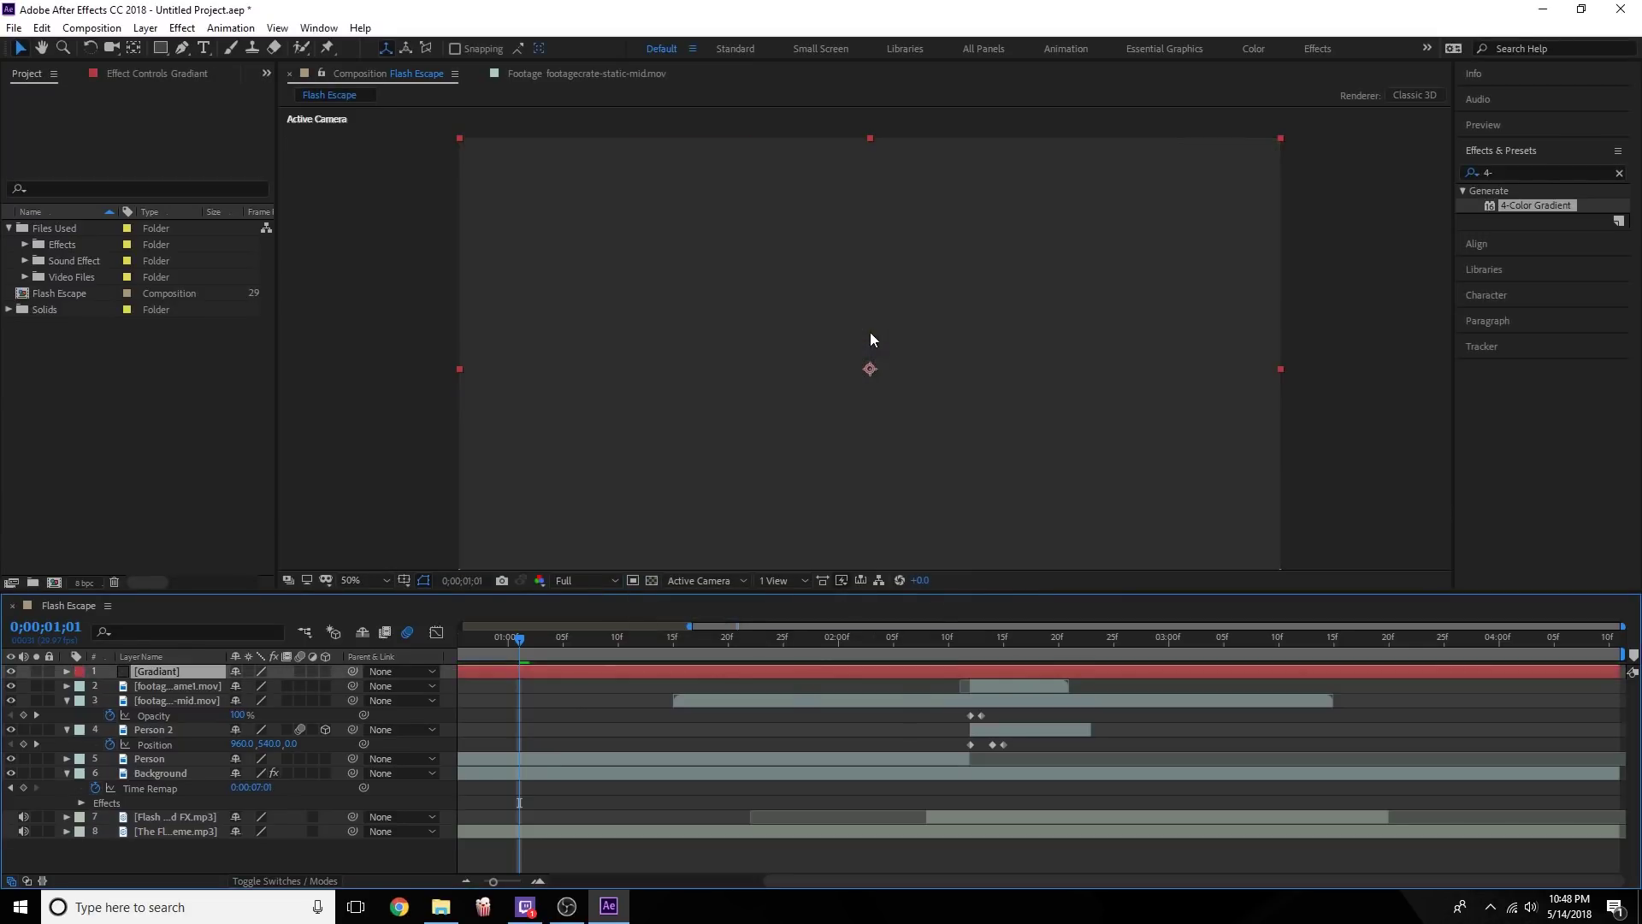
Apply the 4-Color Gradient effect to the Gradiant solid and set its Color 2 to a strong orange.
{"action": "left_click_drag", "start_coordinate": [1535, 206], "coordinate": [869, 366]}
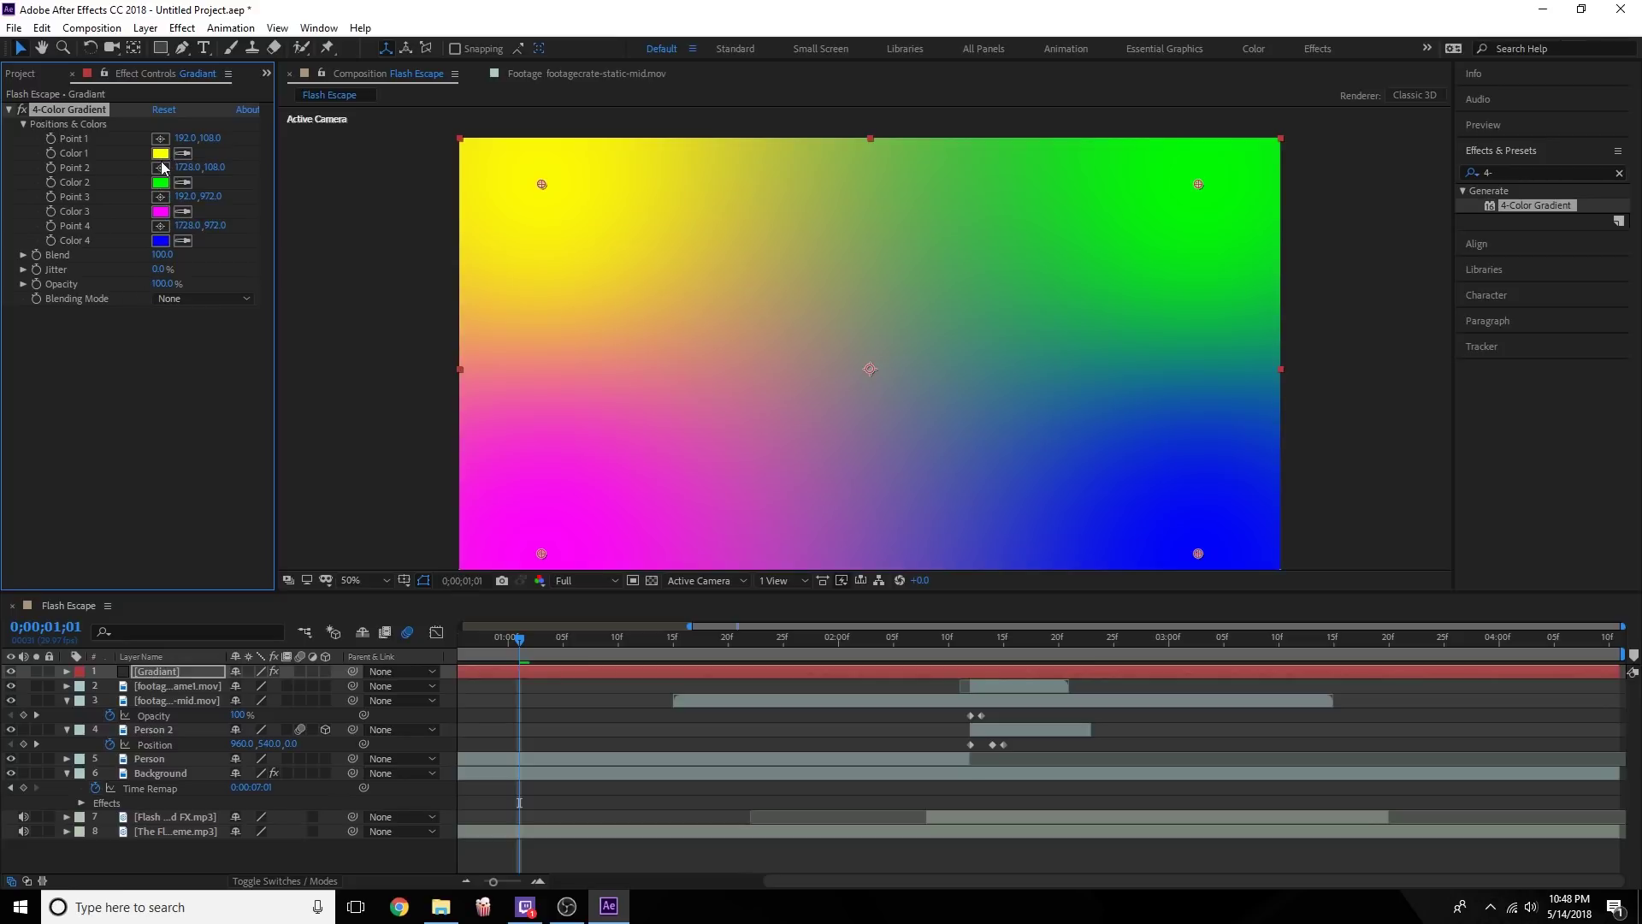
{"action": "left_click", "coordinate": [160, 182]}
{"action": "left_click", "coordinate": [627, 347]}
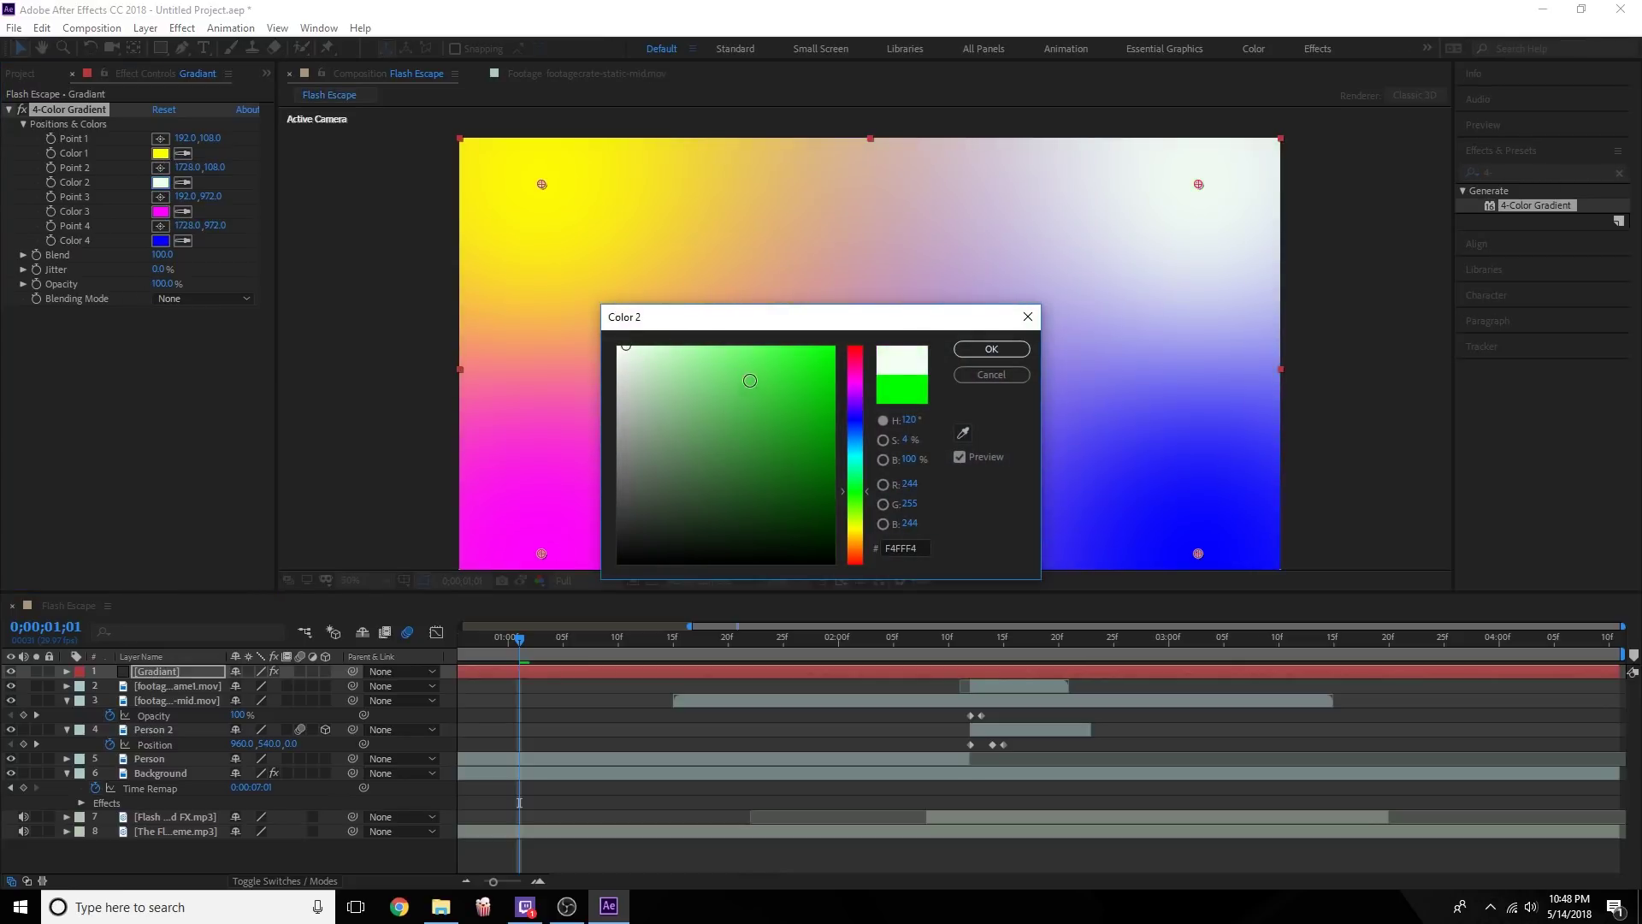
{"action": "mouse_move", "coordinate": [750, 380]}
{"action": "left_mouse_down"}
{"action": "mouse_move", "coordinate": [751, 428]}
{"action": "mouse_move", "coordinate": [718, 367]}
{"action": "left_mouse_up"}
{"action": "left_click", "coordinate": [857, 458]}
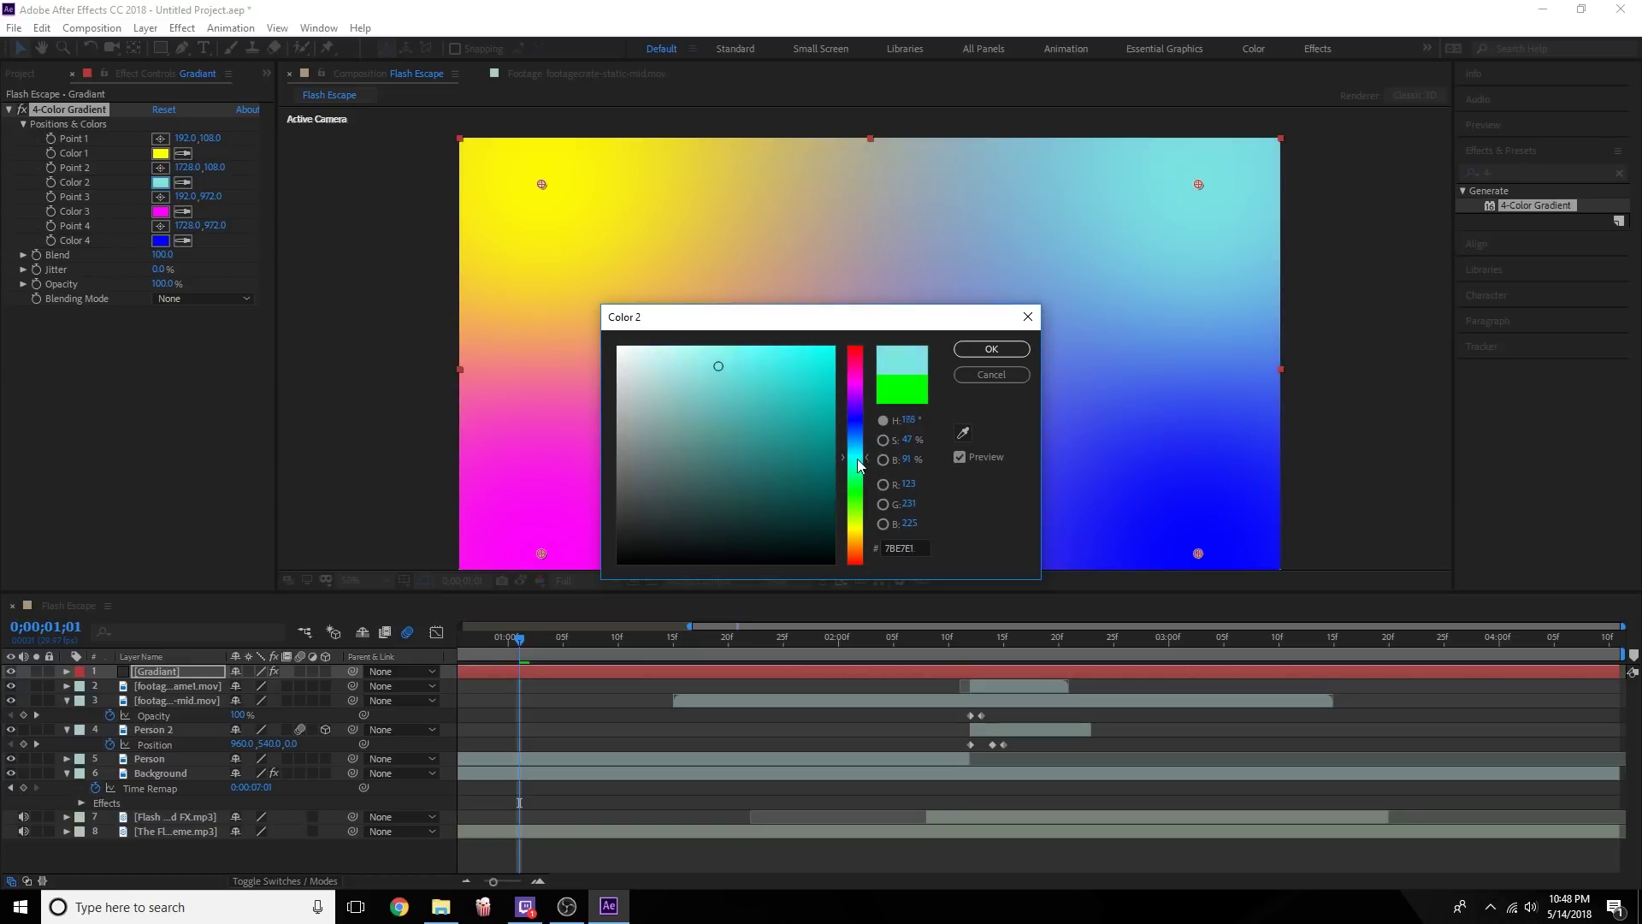
{"action": "left_click_drag", "start_coordinate": [859, 464], "coordinate": [863, 554]}
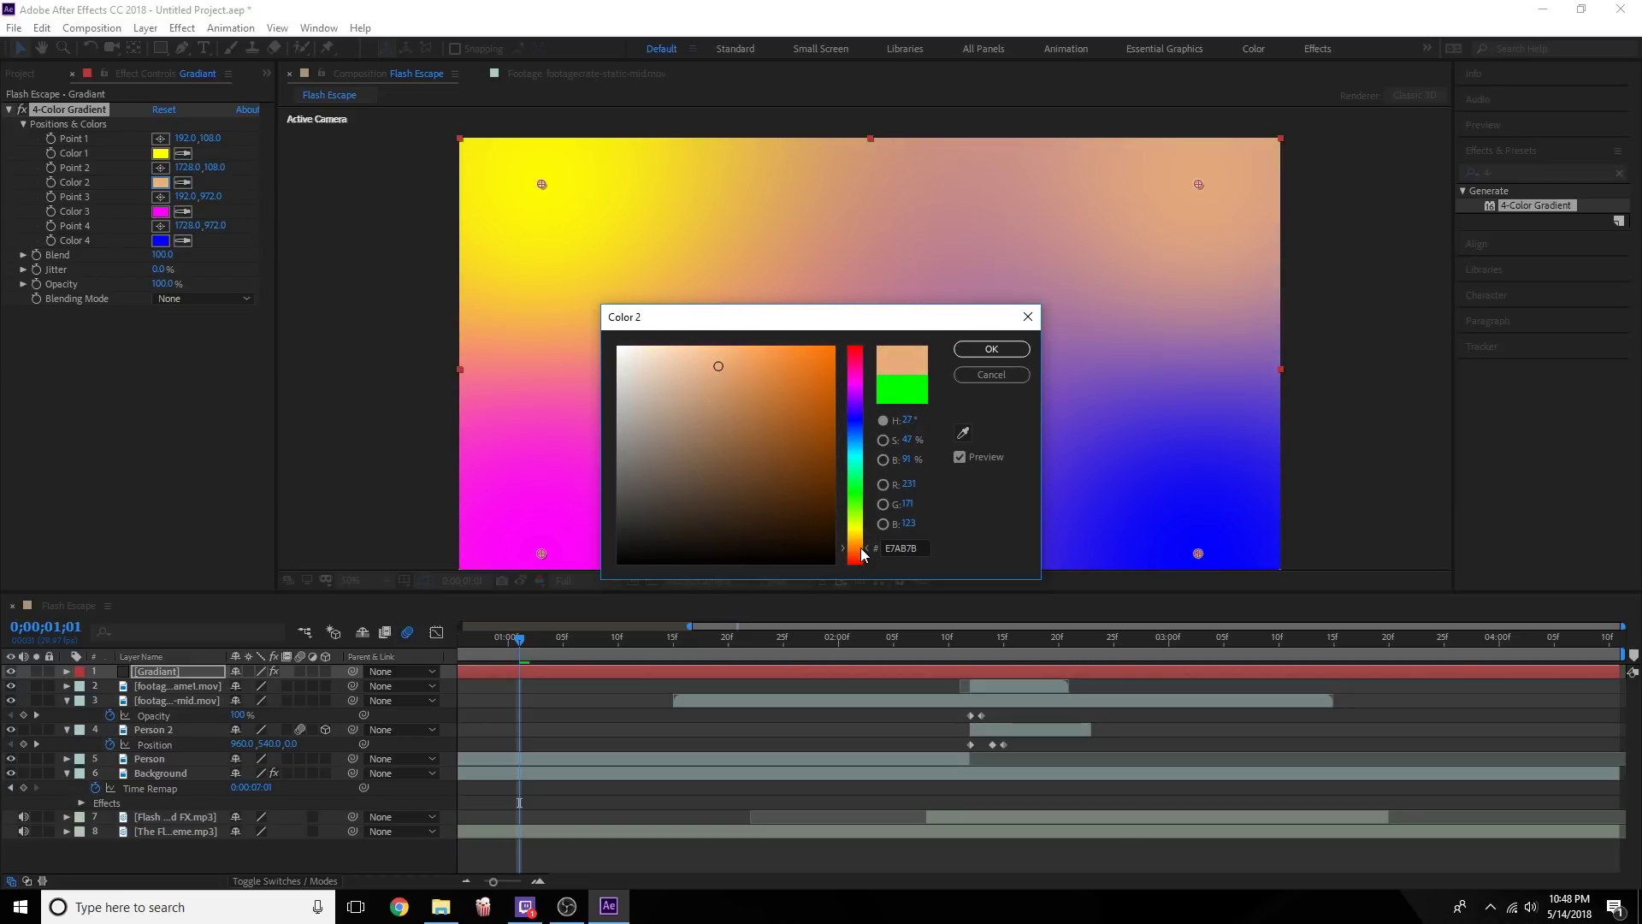
{"action": "left_click_drag", "start_coordinate": [800, 390], "coordinate": [815, 361]}
{"action": "left_click", "coordinate": [965, 350]}
Set the gradient's Color 3 to a dark blue, about 014AA4.
{"action": "left_click", "coordinate": [160, 211]}
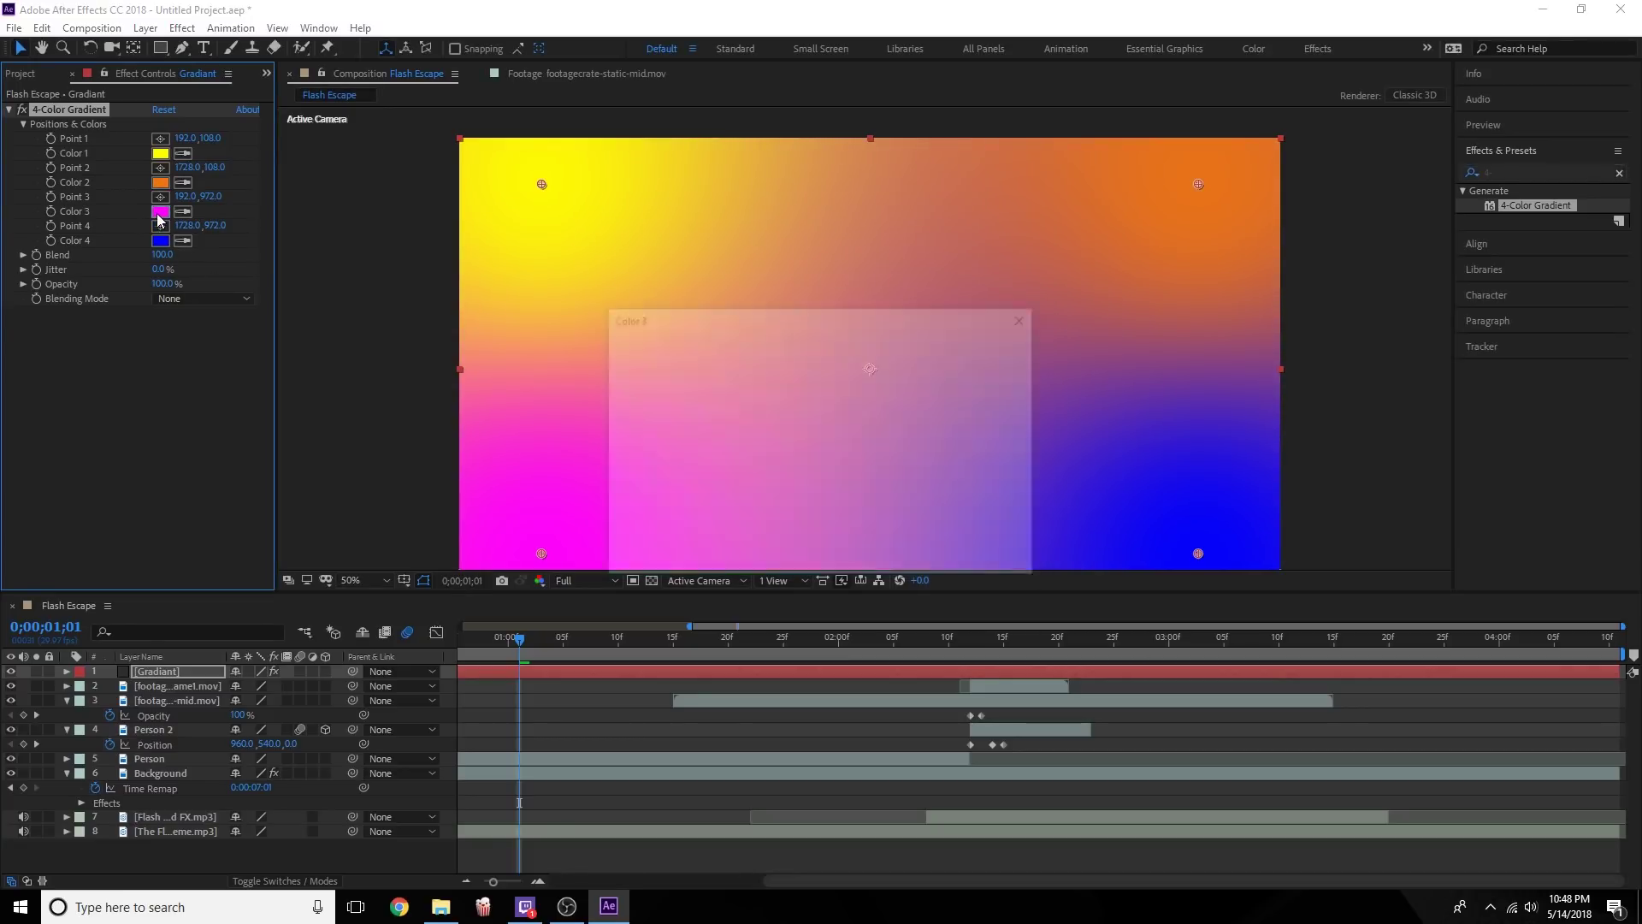
{"action": "left_click", "coordinate": [864, 445]}
{"action": "left_click", "coordinate": [814, 437]}
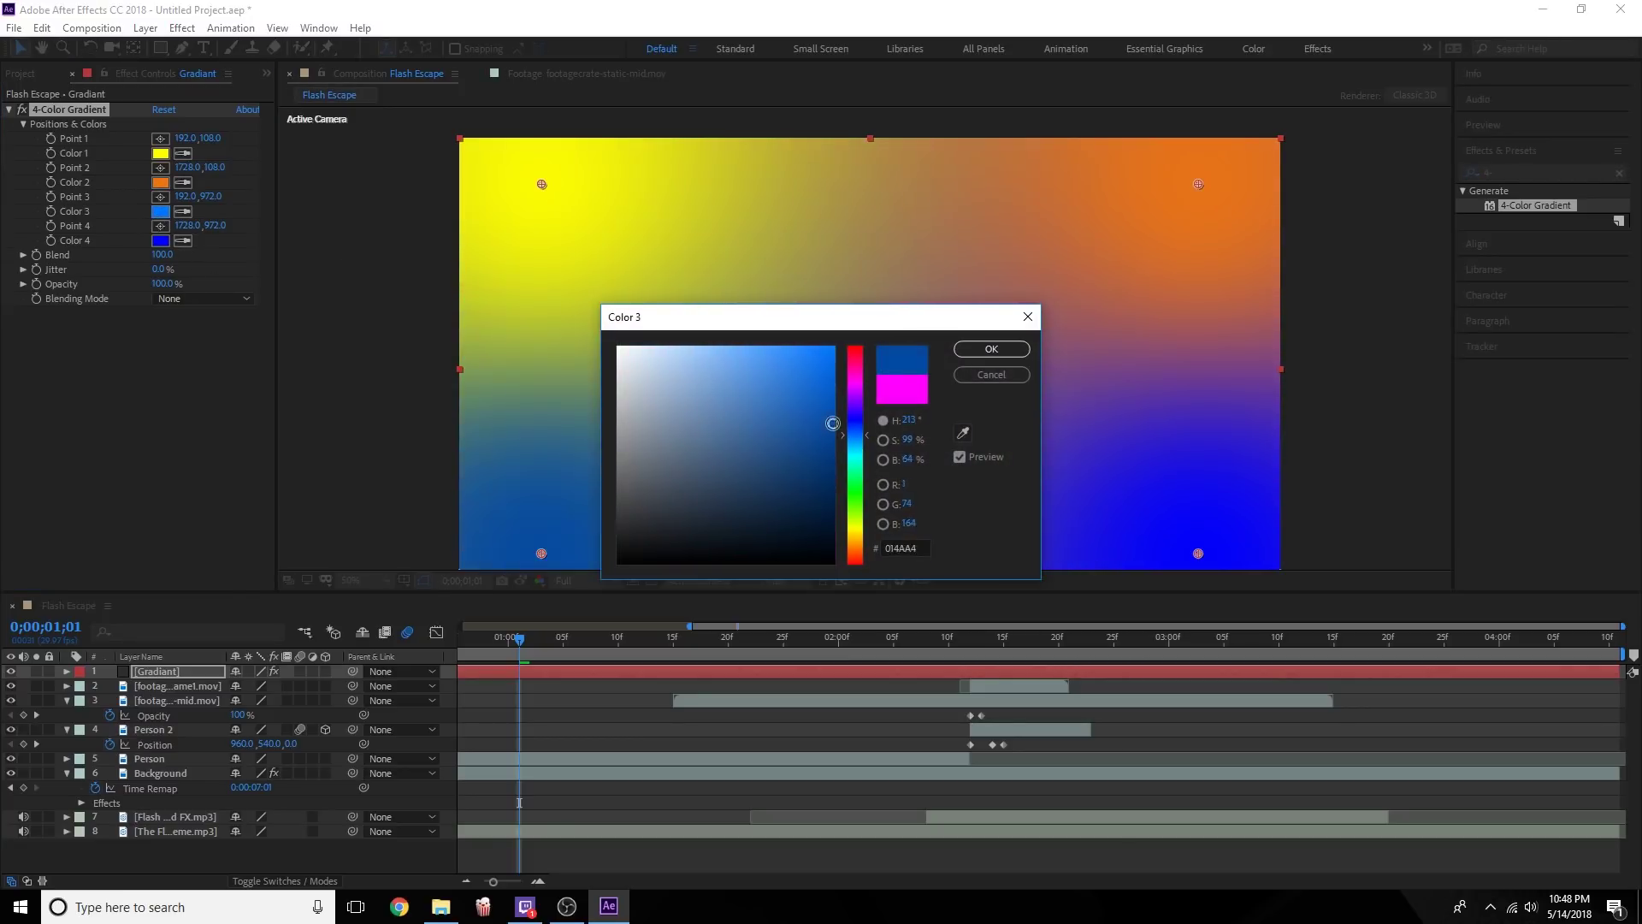
{"action": "left_click", "coordinate": [991, 349]}
Set the gradient's Color 1 to a golden orange.
{"action": "left_click", "coordinate": [160, 154]}
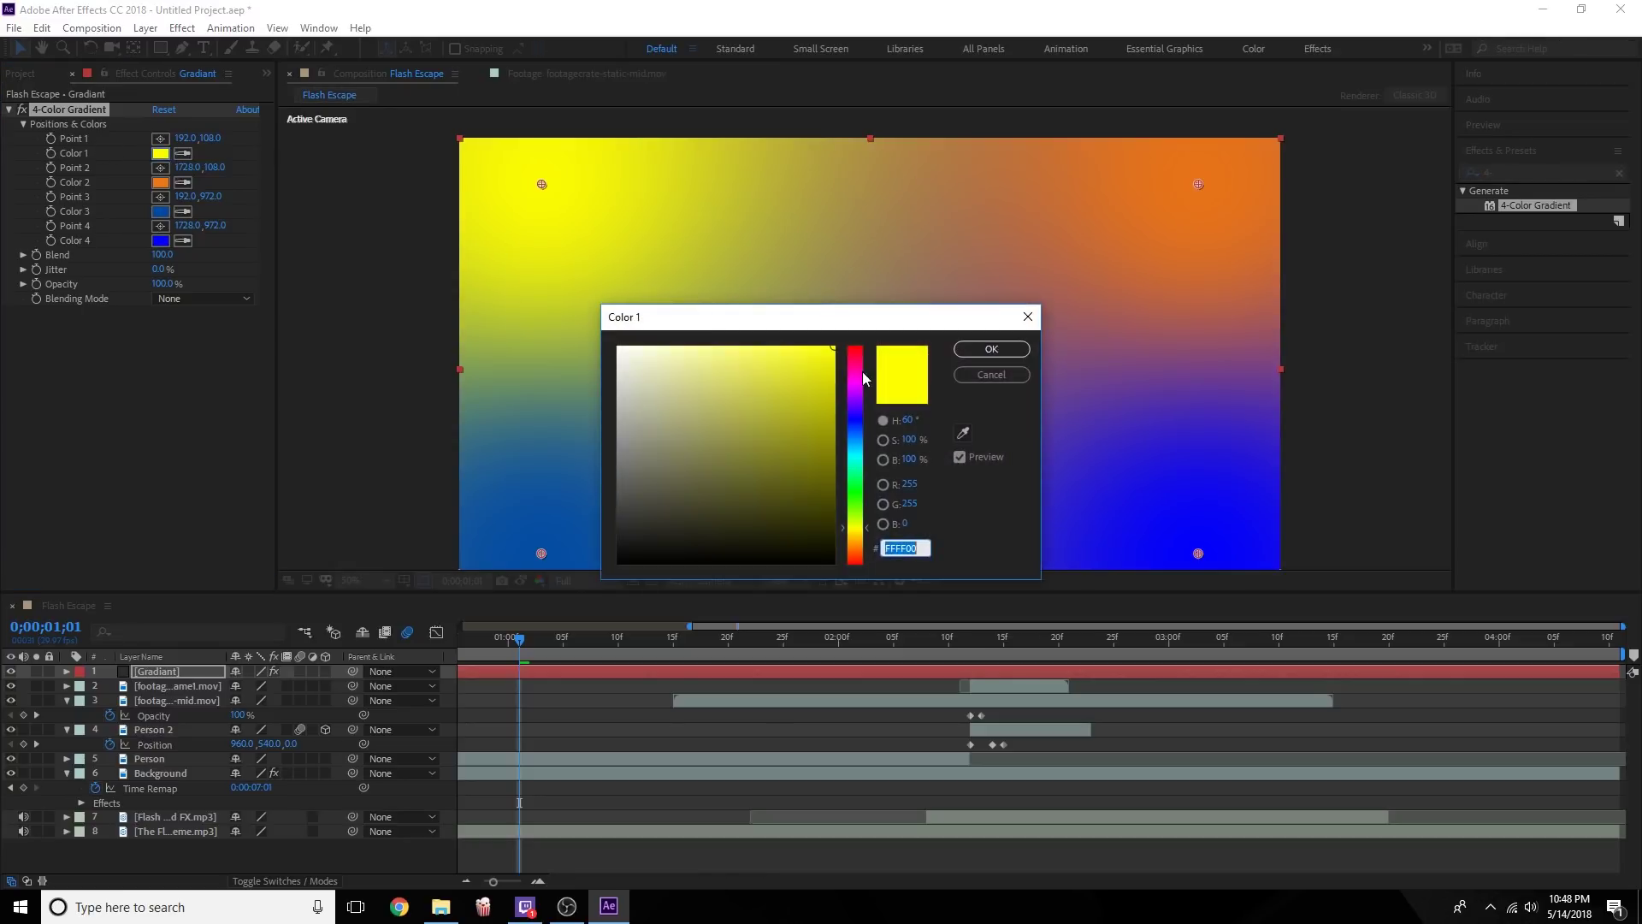
{"action": "mouse_move", "coordinate": [855, 528]}
{"action": "left_mouse_down"}
{"action": "mouse_move", "coordinate": [855, 504]}
{"action": "mouse_move", "coordinate": [862, 531]}
{"action": "left_mouse_up"}
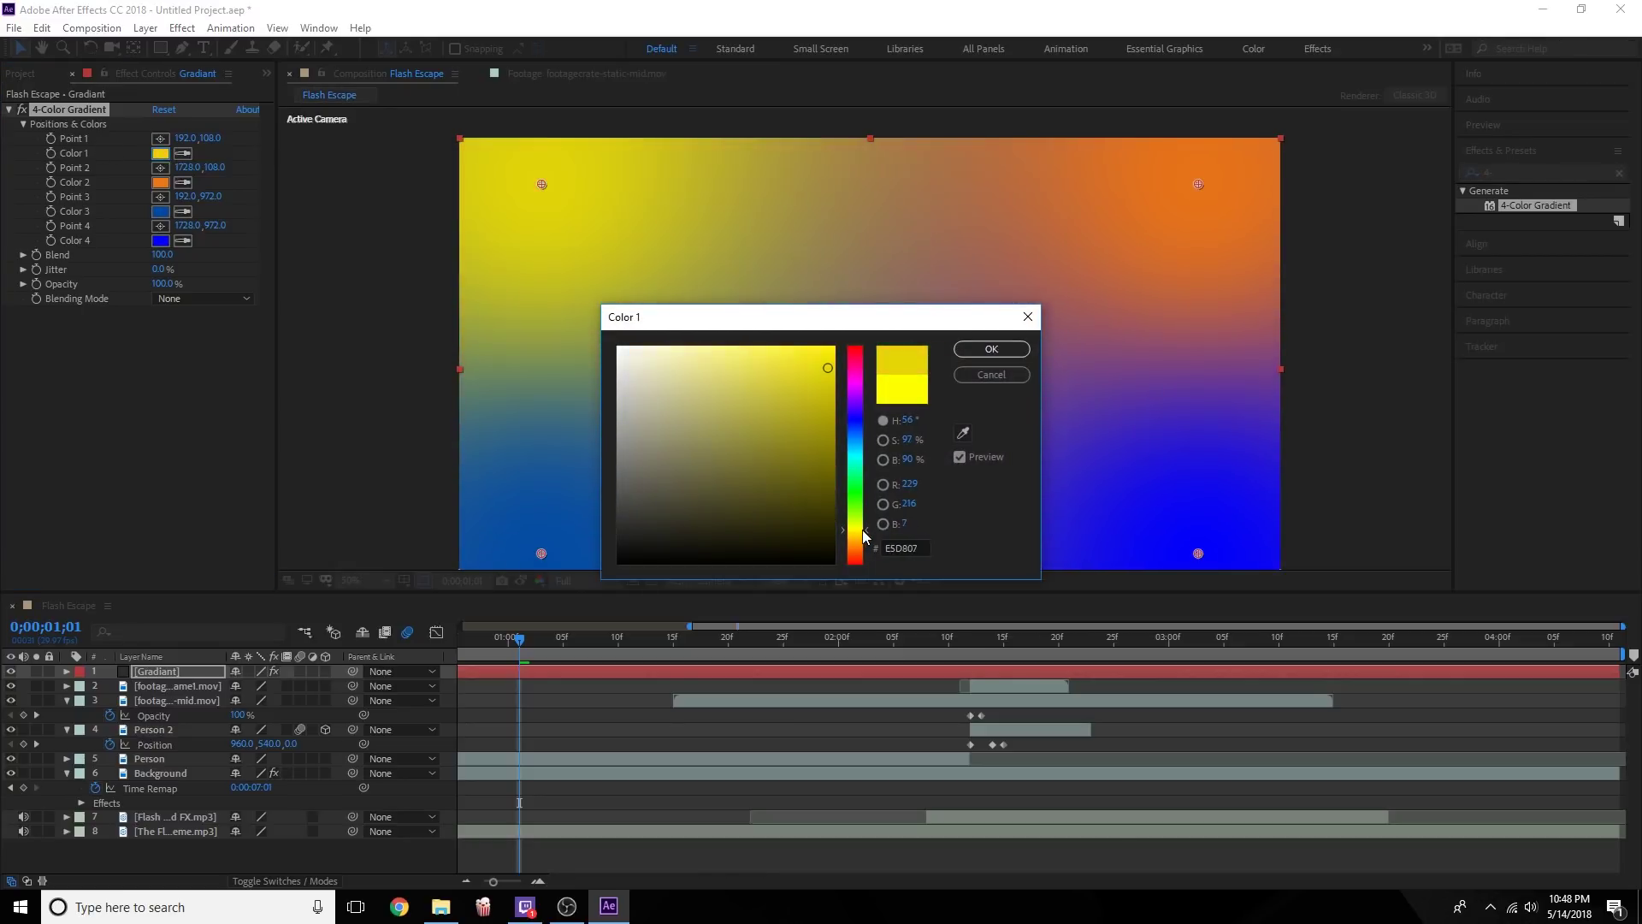
{"action": "left_click_drag", "start_coordinate": [840, 345], "coordinate": [834, 372]}
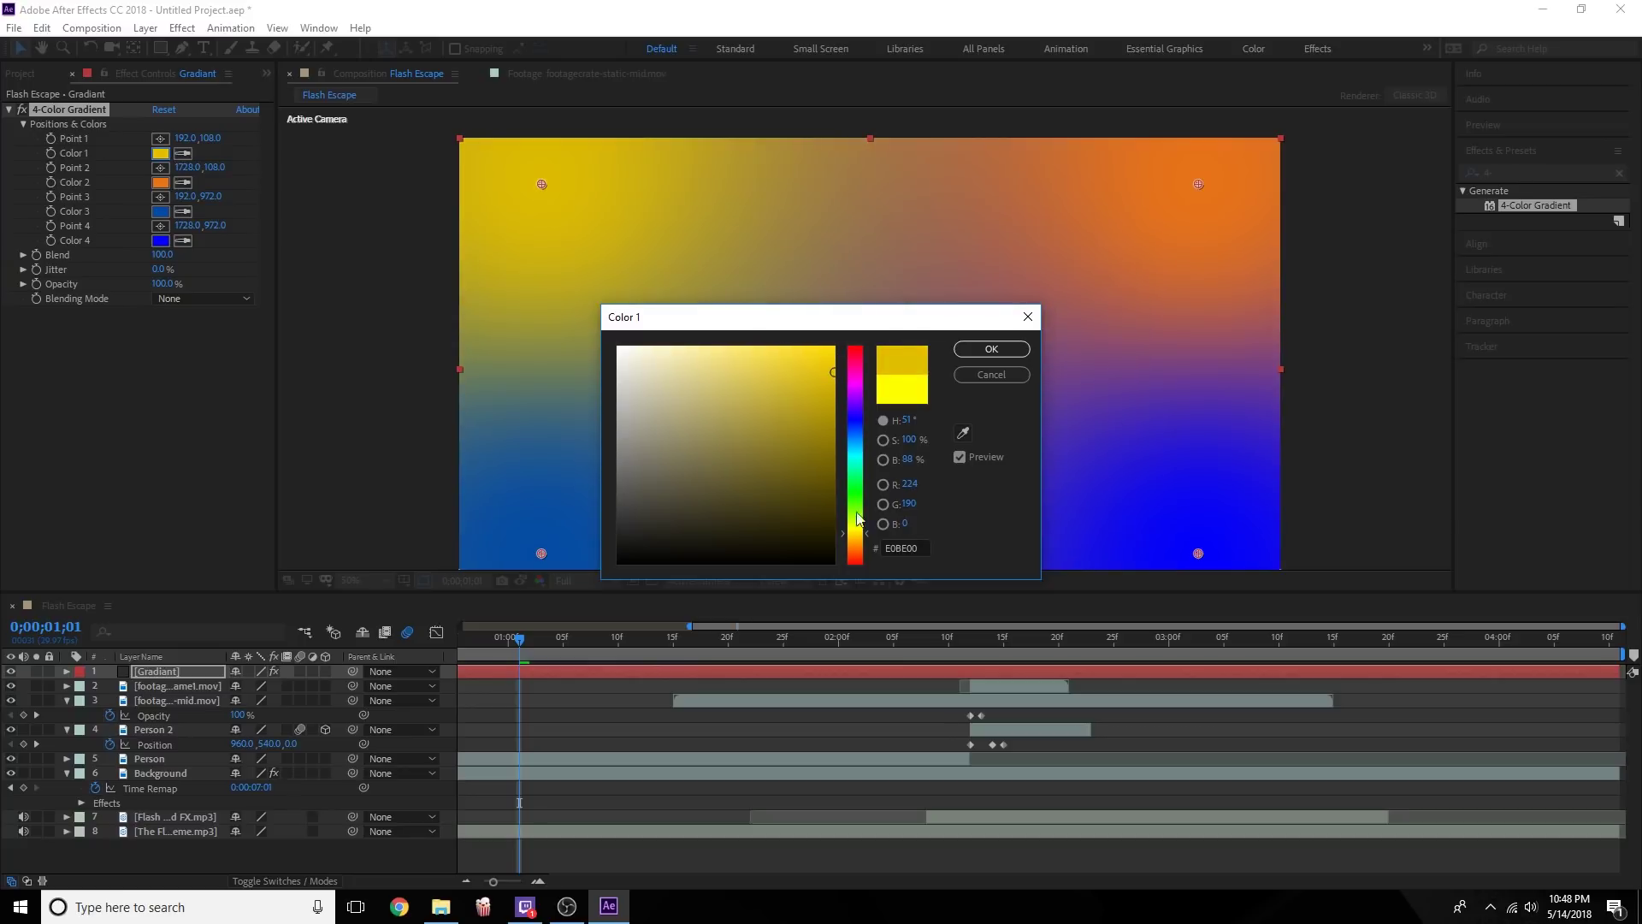
{"action": "left_click_drag", "start_coordinate": [856, 539], "coordinate": [856, 546]}
{"action": "left_click", "coordinate": [992, 349]}
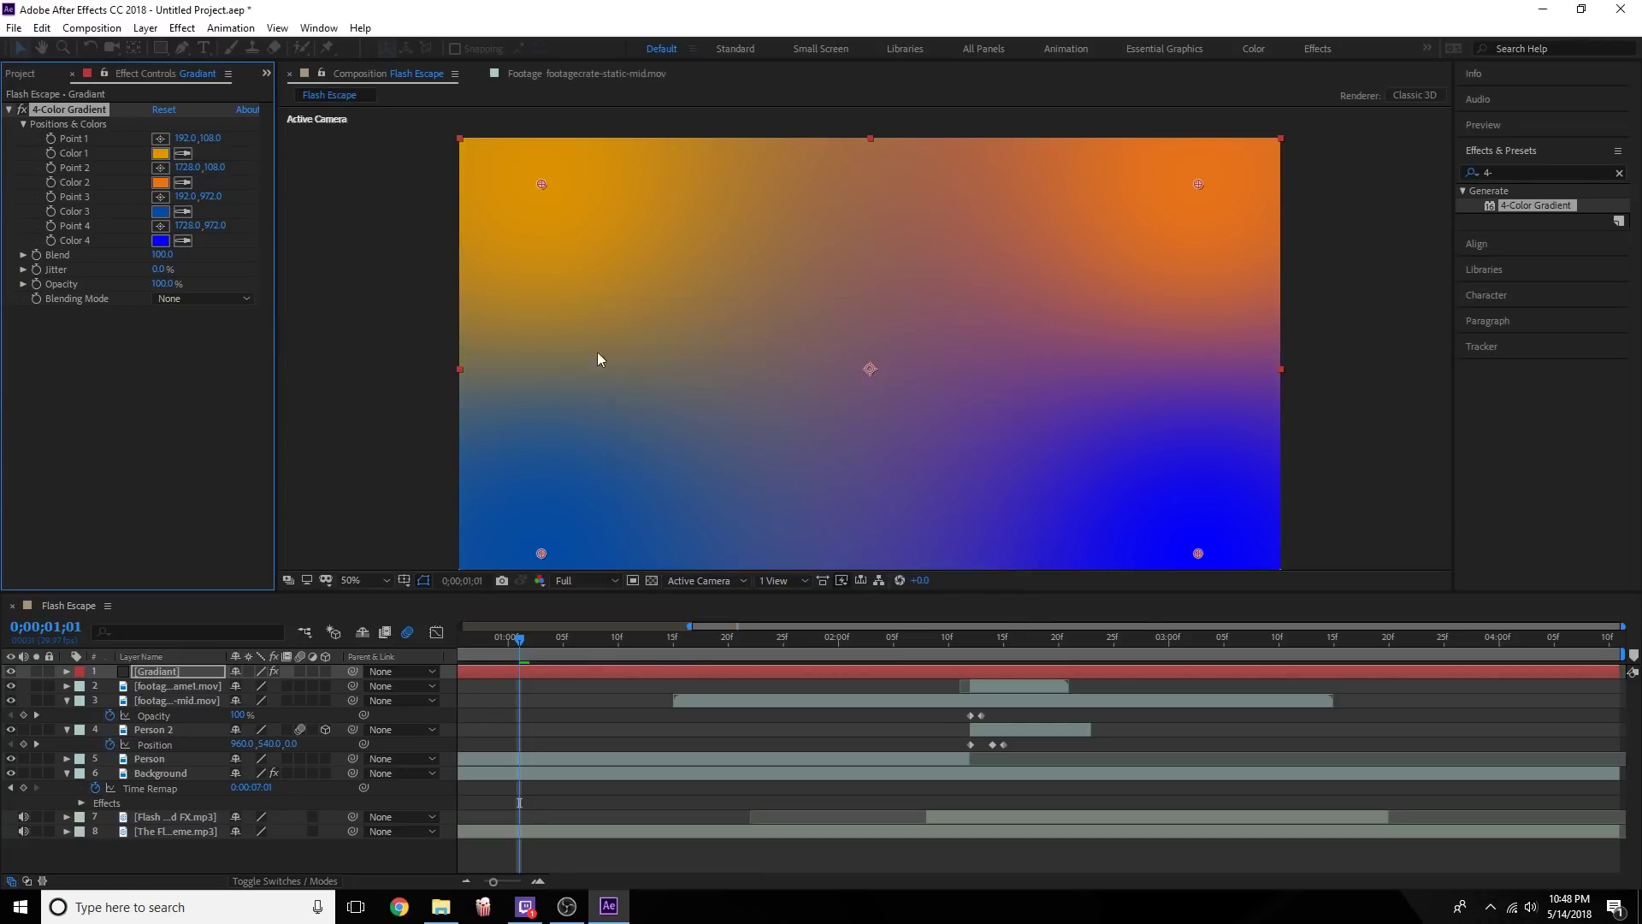
Try Overlay, Screen and Add as the Gradiant layer's blending mode, and settle on Soft Light.
{"action": "left_click", "coordinate": [190, 672]}
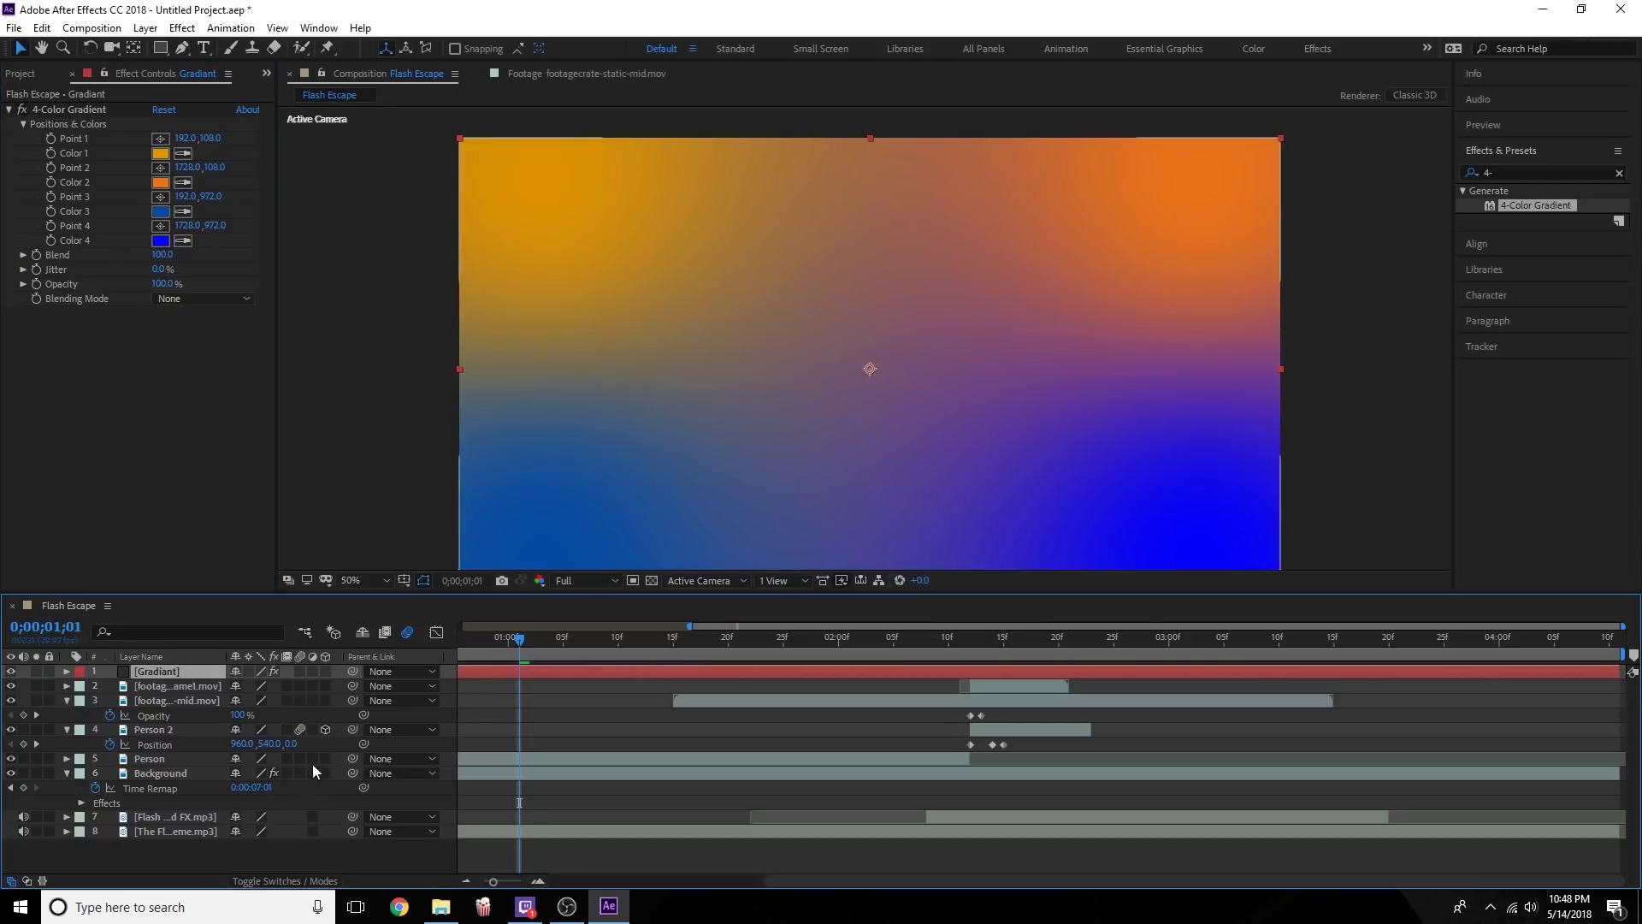
{"action": "left_click", "coordinate": [285, 881]}
{"action": "left_click", "coordinate": [260, 677]}
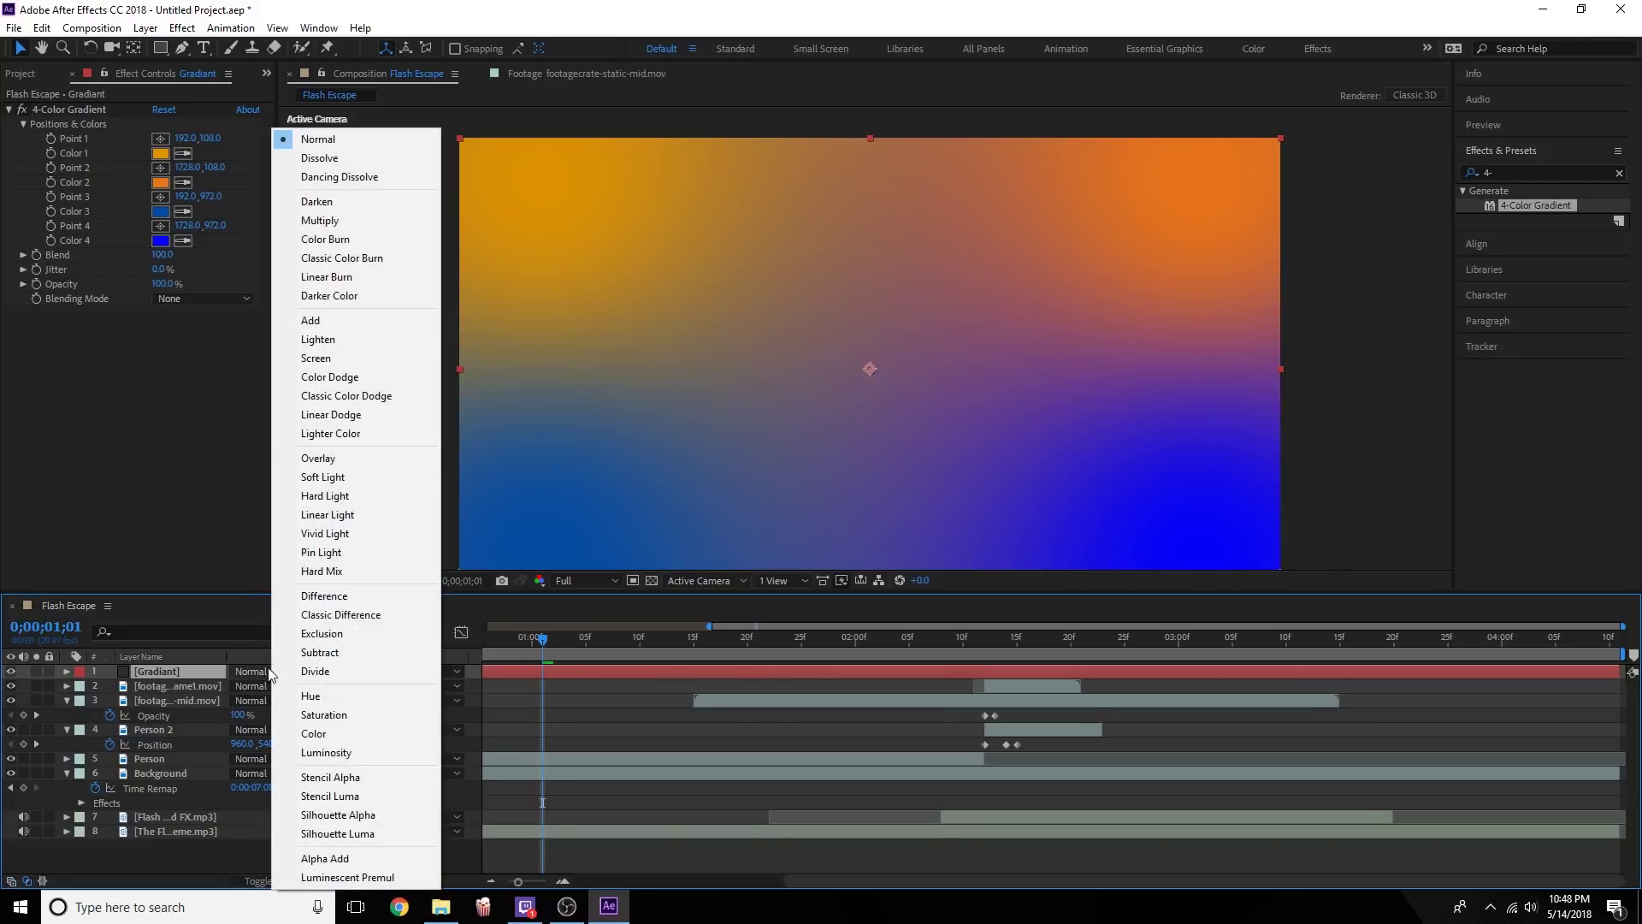
{"action": "left_click", "coordinate": [347, 462]}
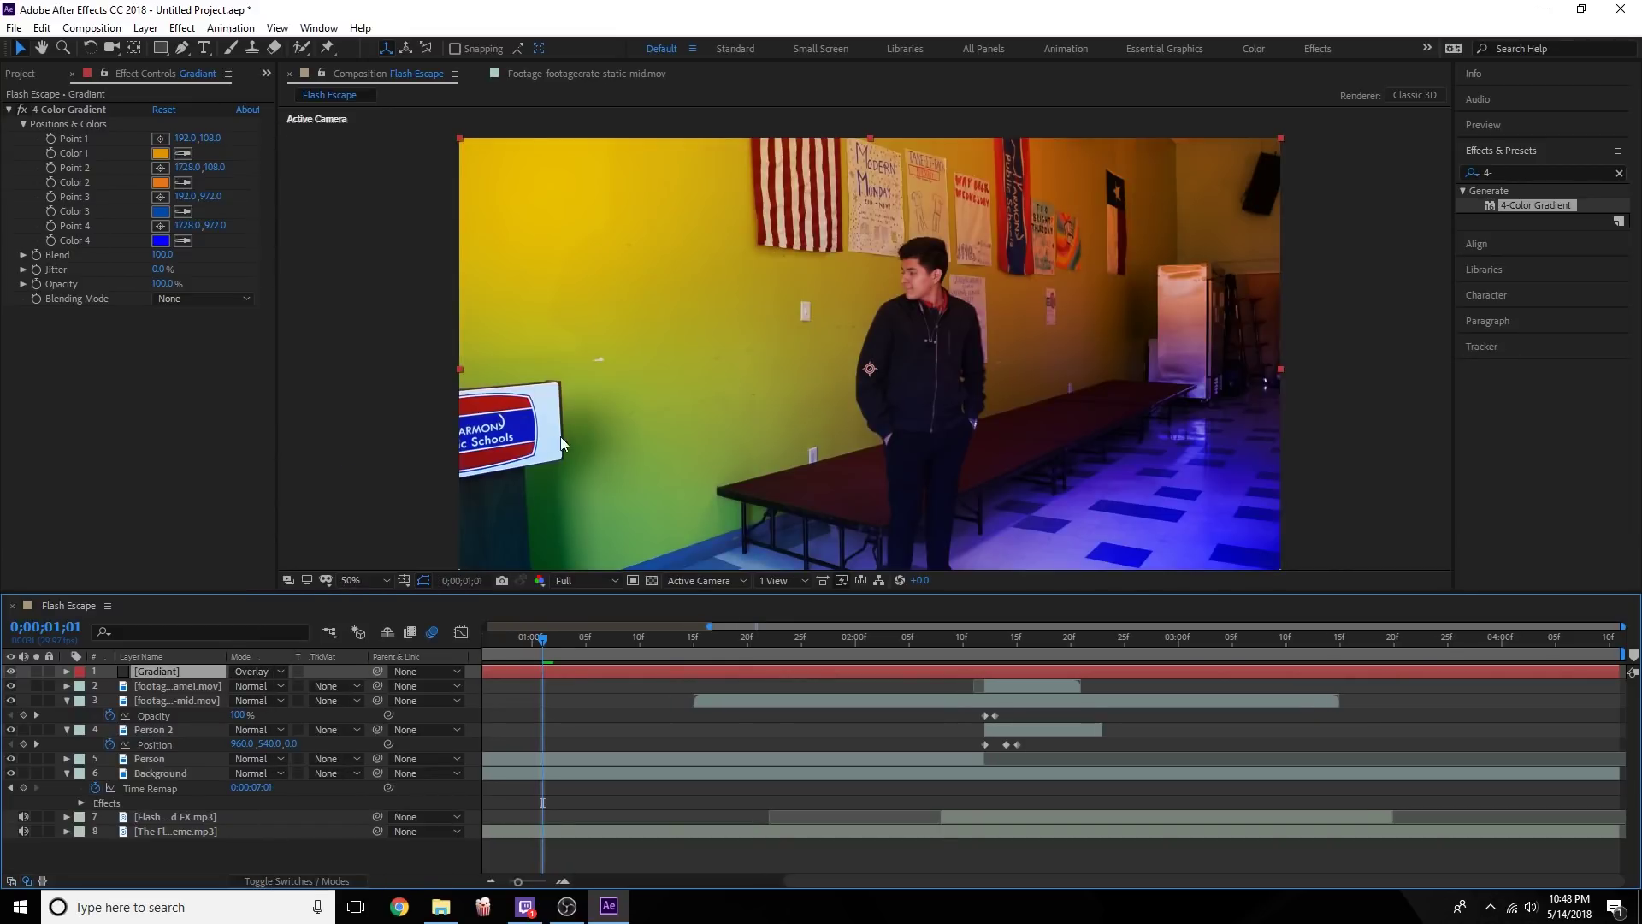
{"action": "left_click", "coordinate": [257, 671]}
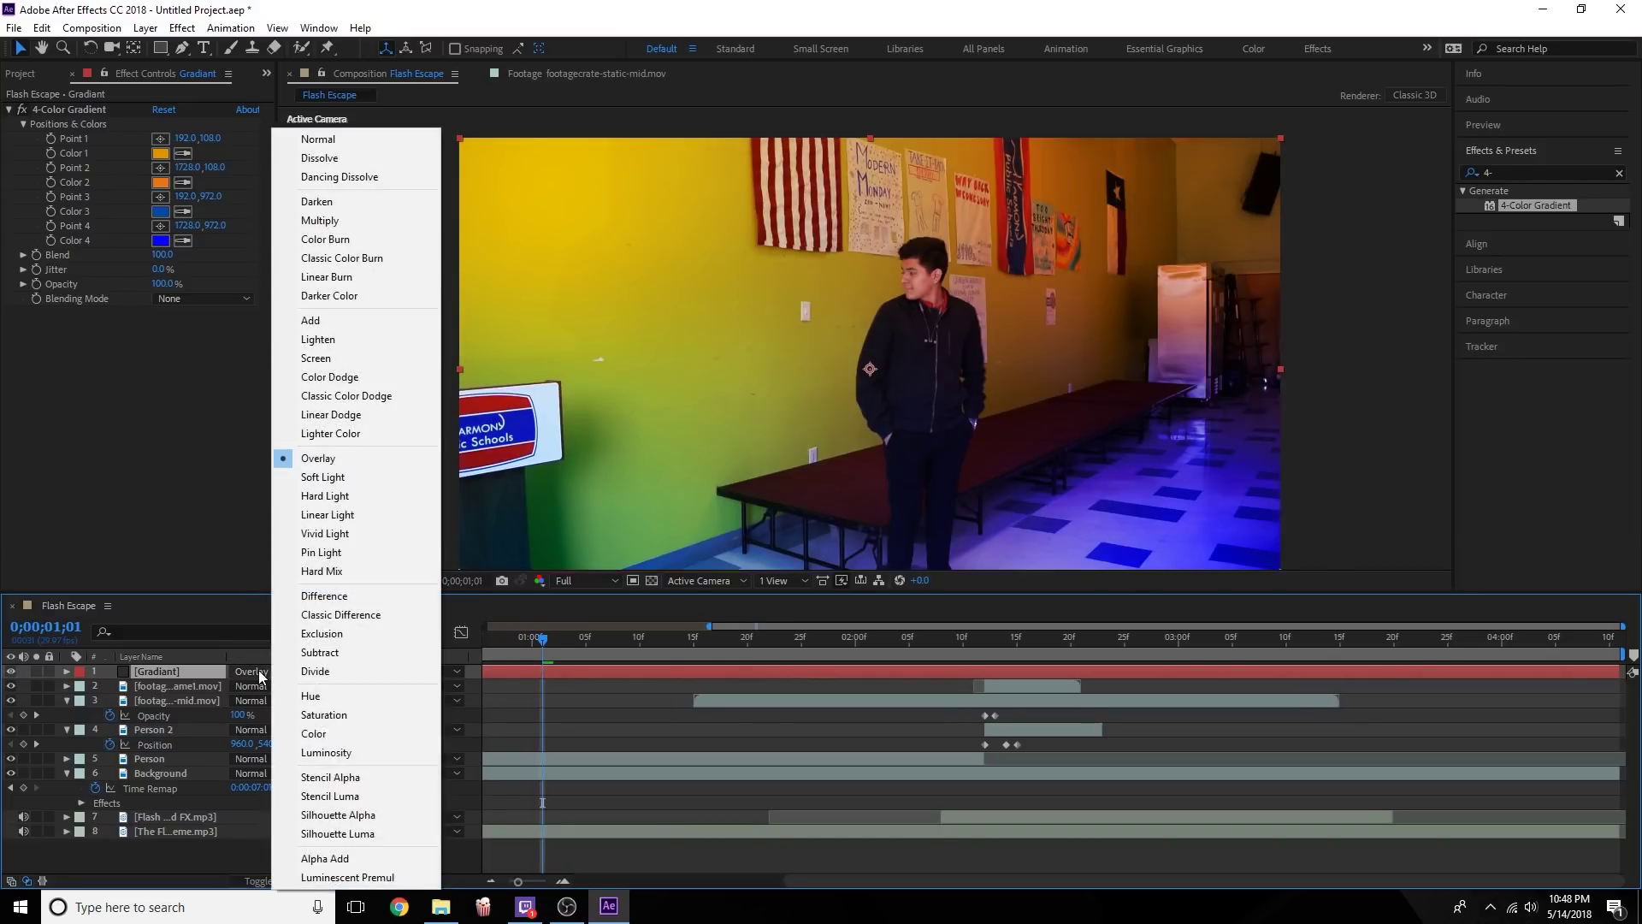
{"action": "left_click", "coordinate": [335, 359]}
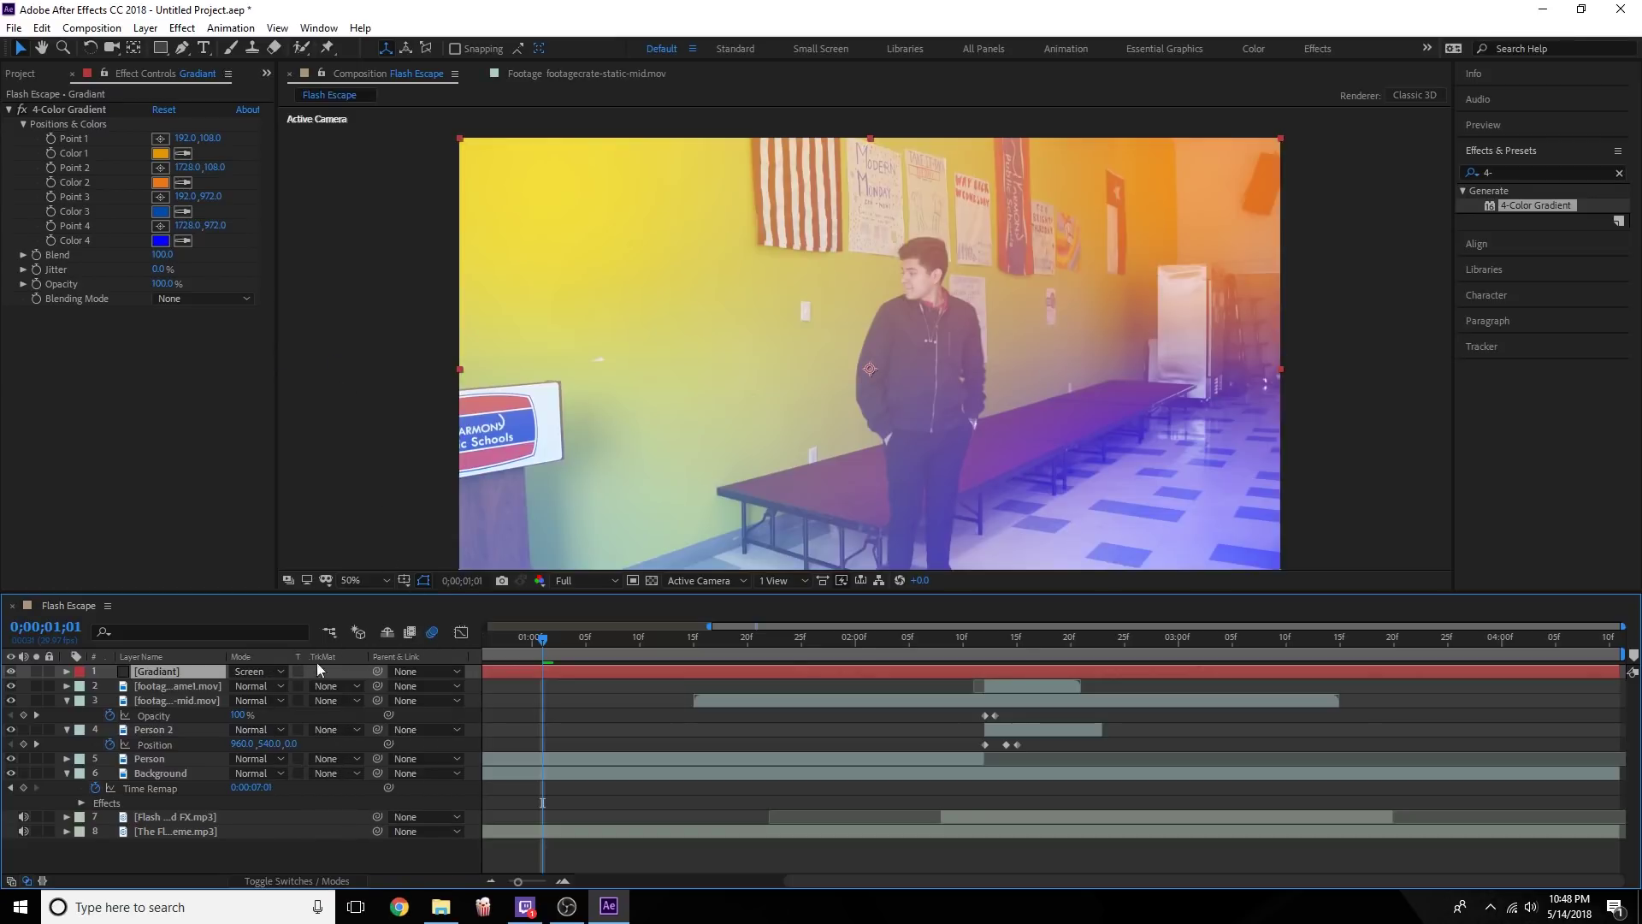
{"action": "left_click", "coordinate": [262, 672]}
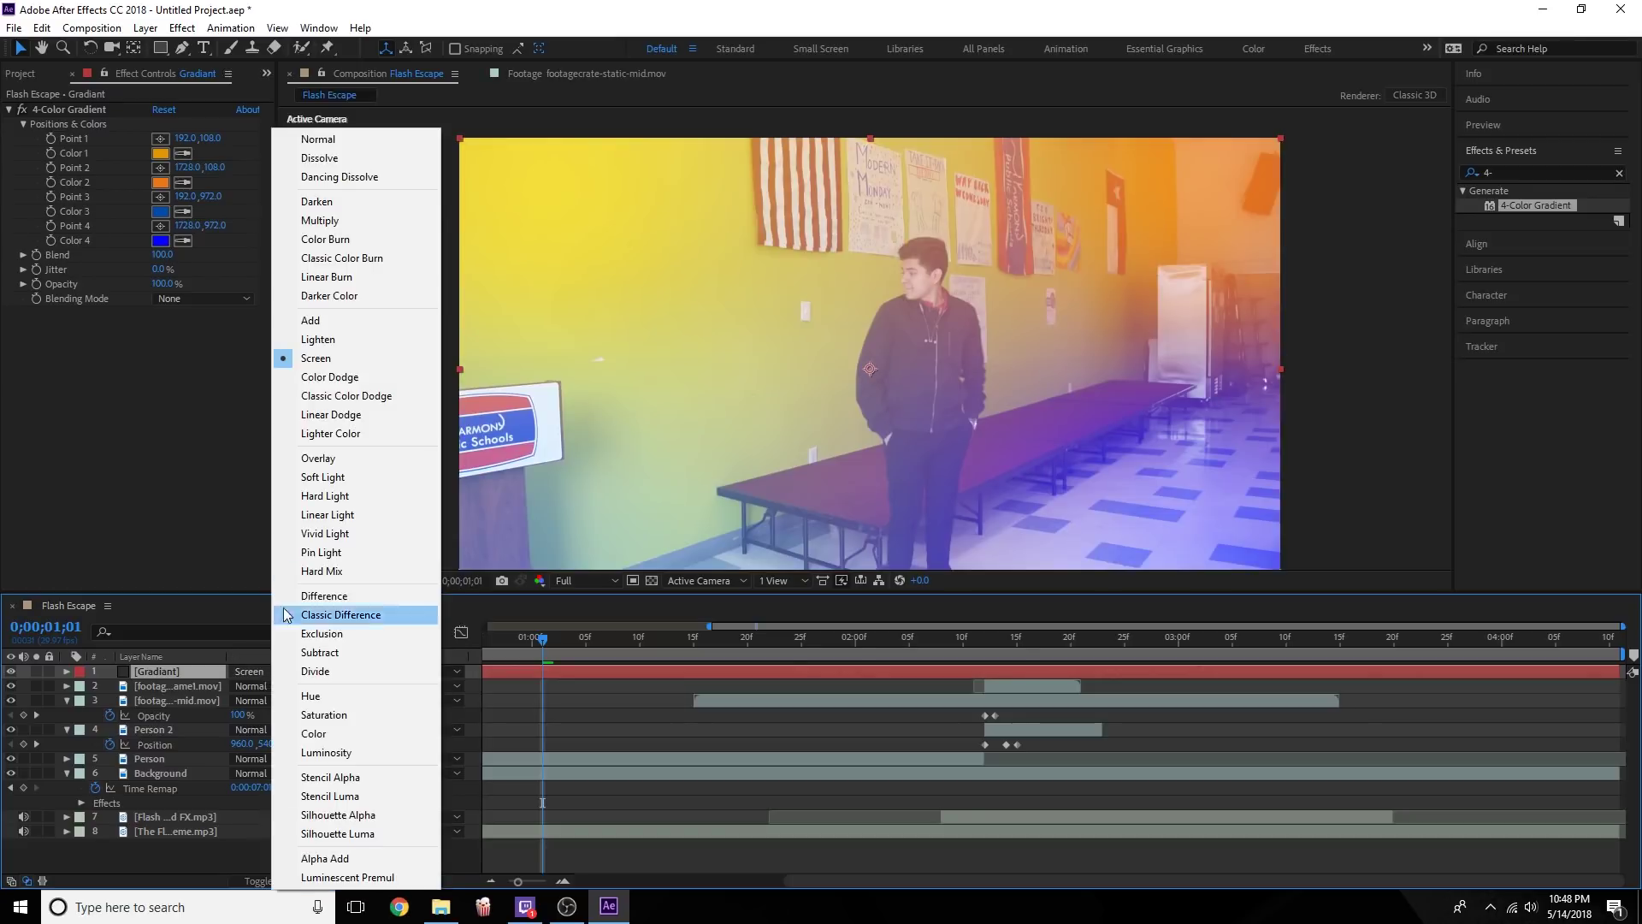
{"action": "left_click", "coordinate": [335, 320]}
{"action": "left_click", "coordinate": [259, 673]}
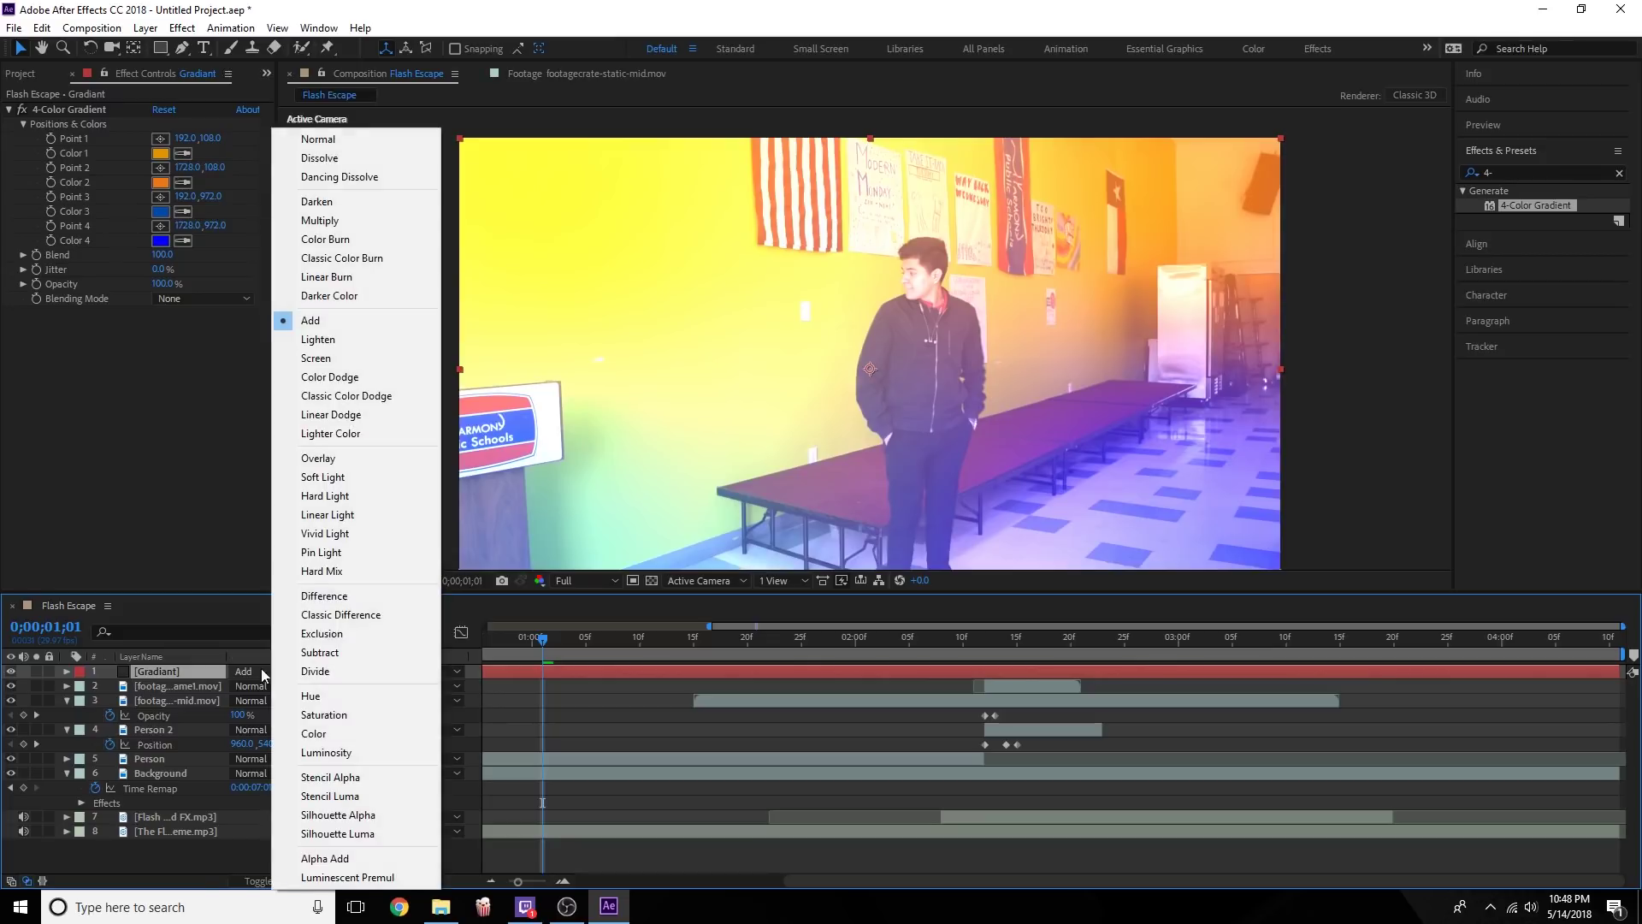
{"action": "left_click", "coordinate": [333, 477]}
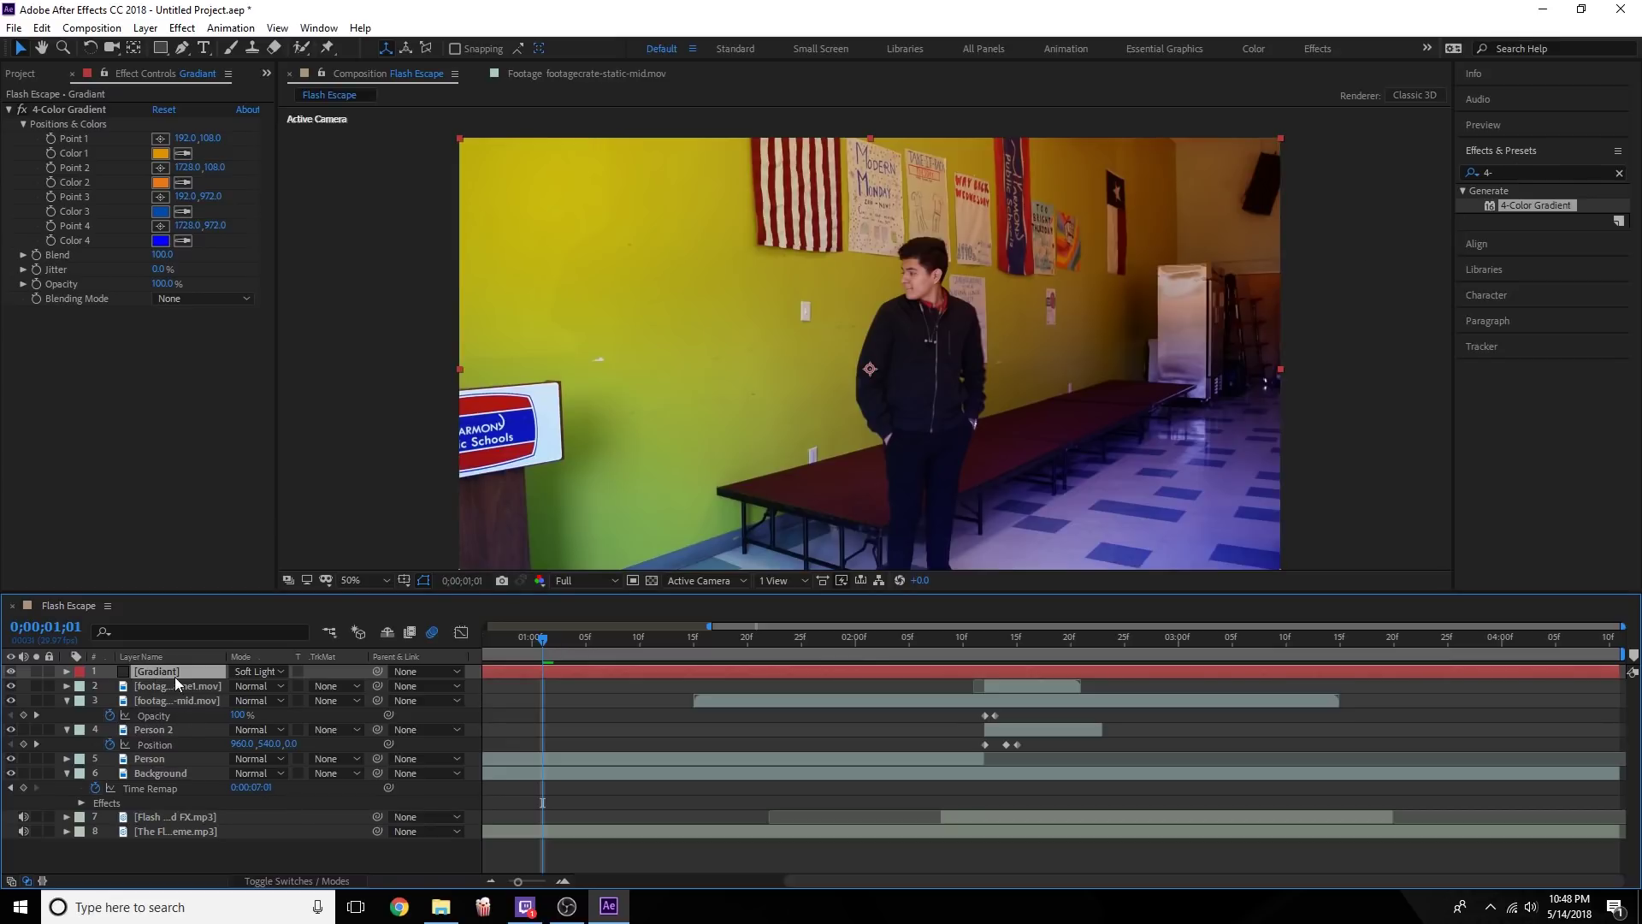
Lower the Gradiant layer's opacity to 54% and preview the composition from its start.
{"action": "key", "text": "t"}
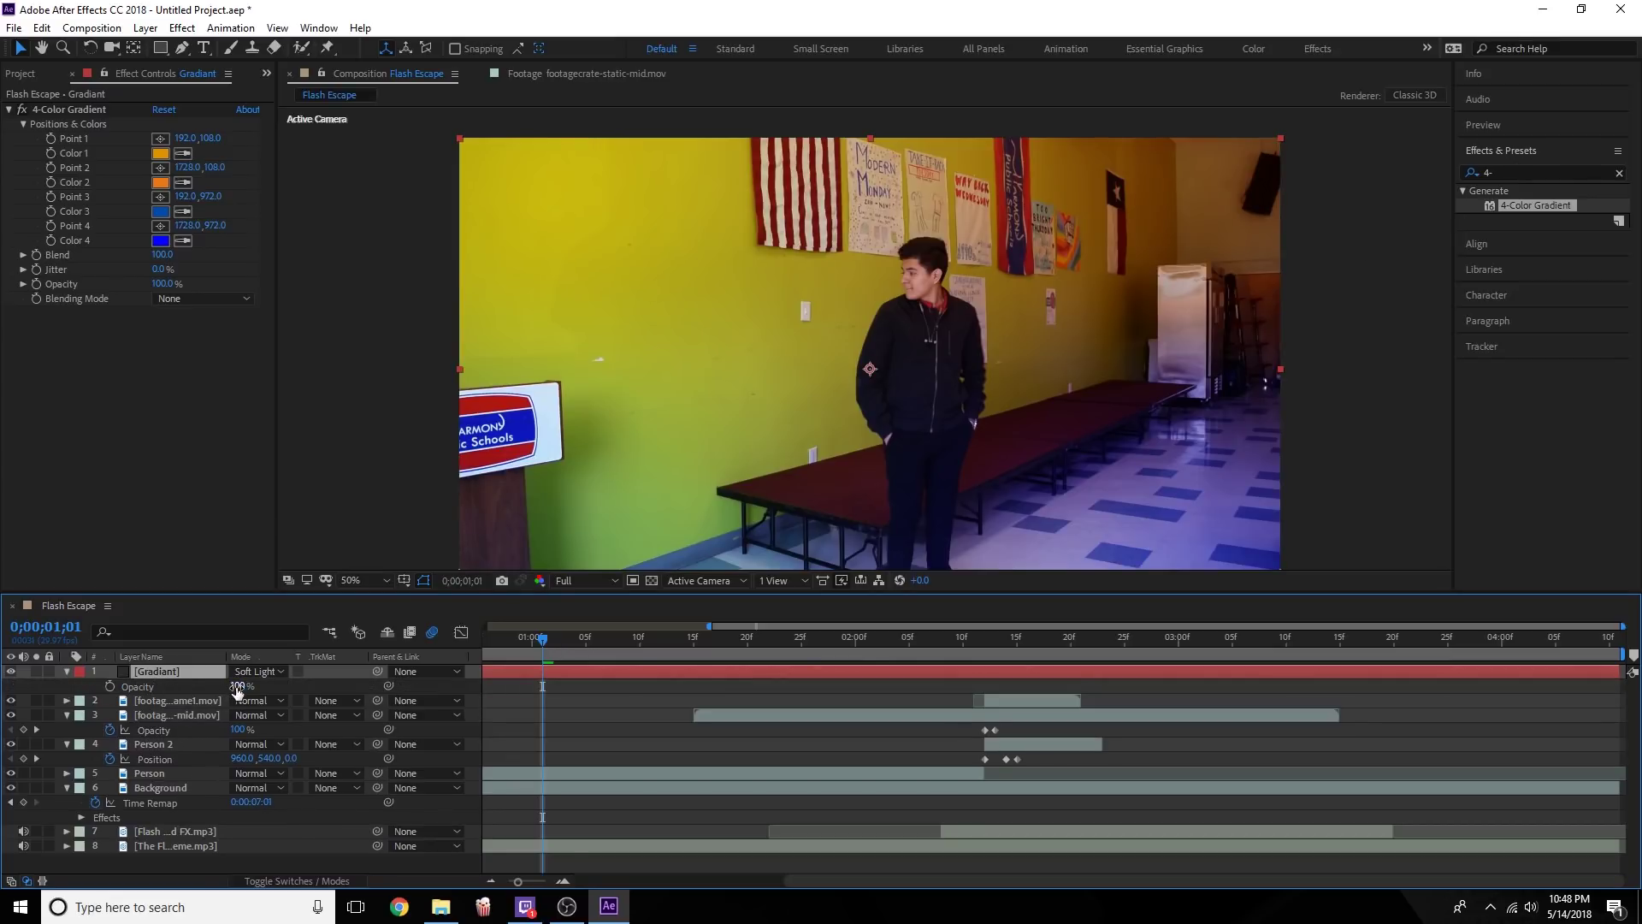
{"action": "left_click_drag", "start_coordinate": [240, 686], "coordinate": [194, 685]}
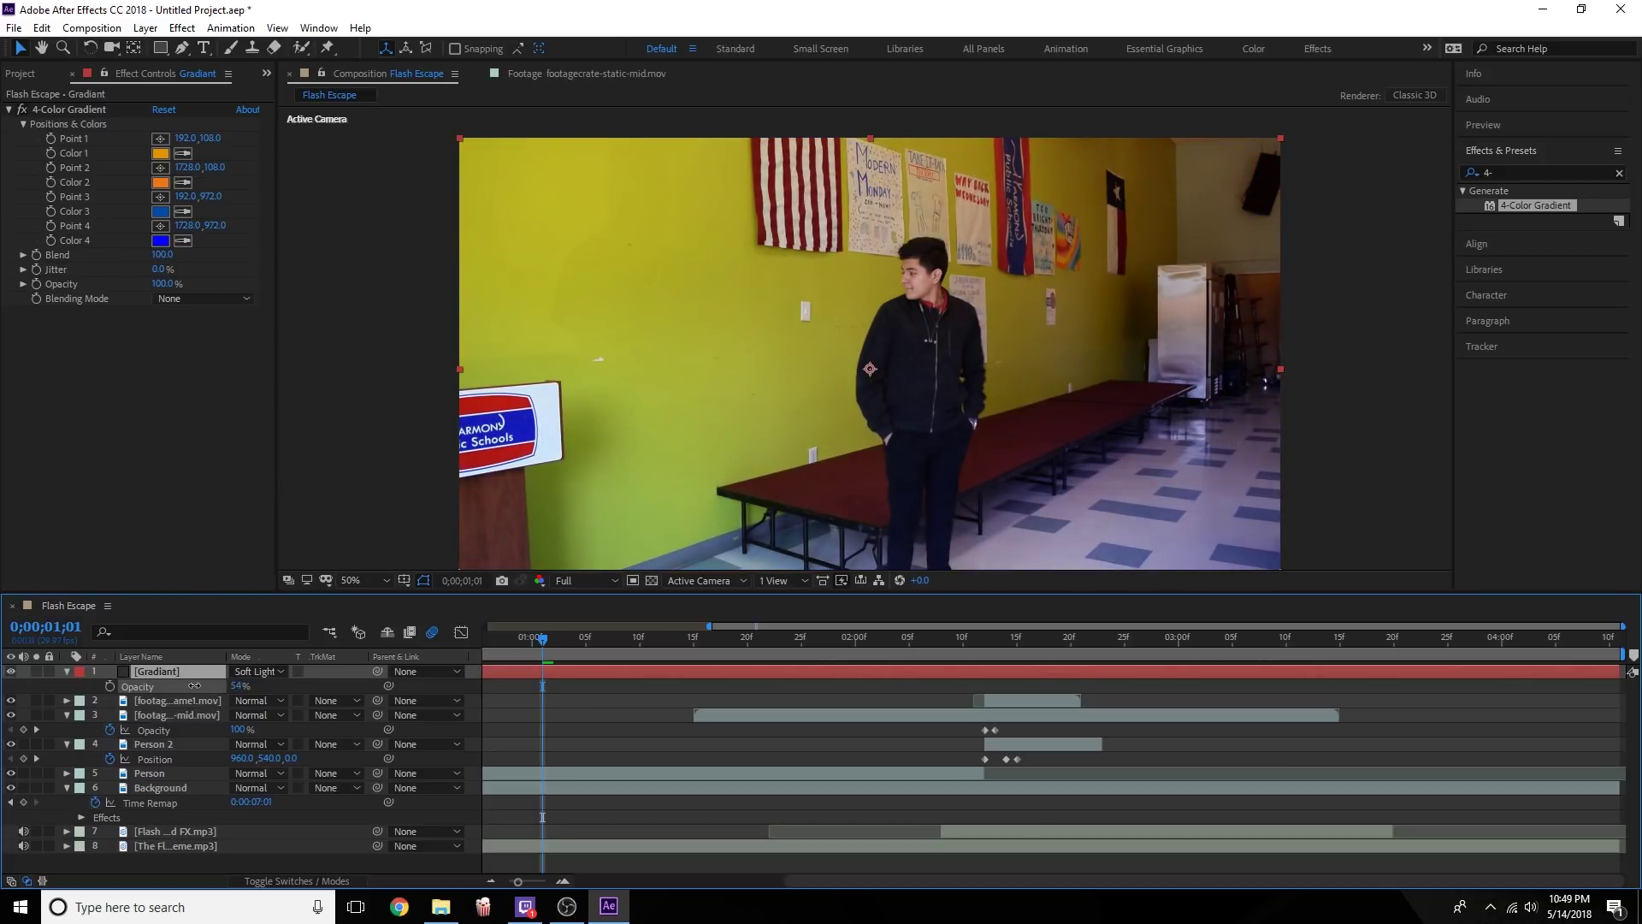
{"action": "key", "text": "Home"}
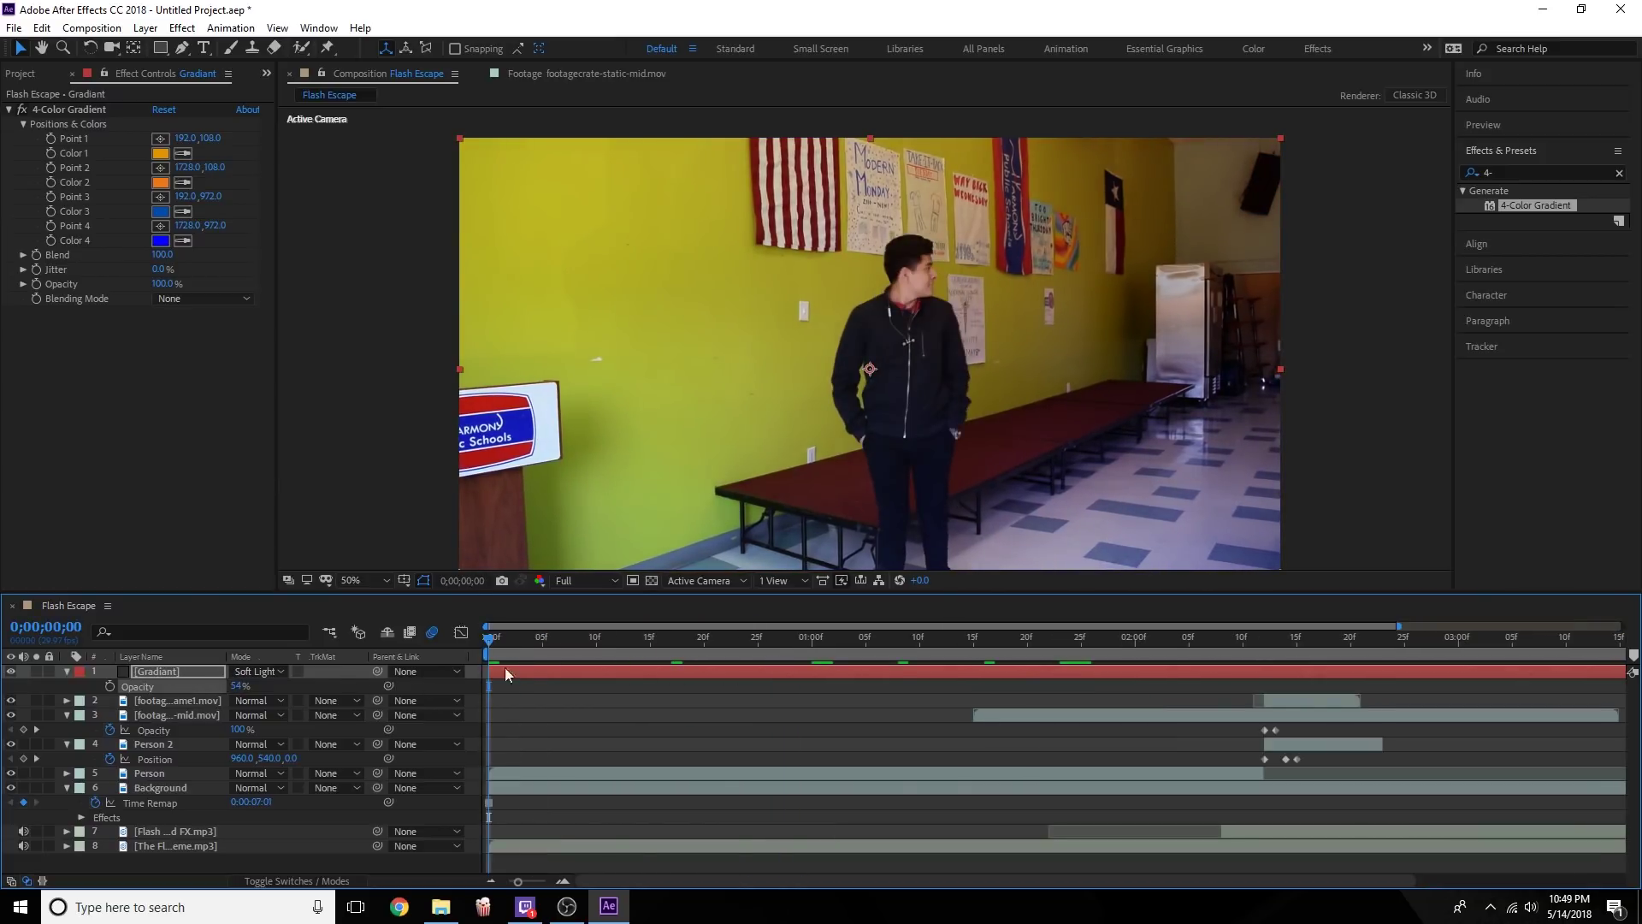
{"action": "key", "text": "space"}
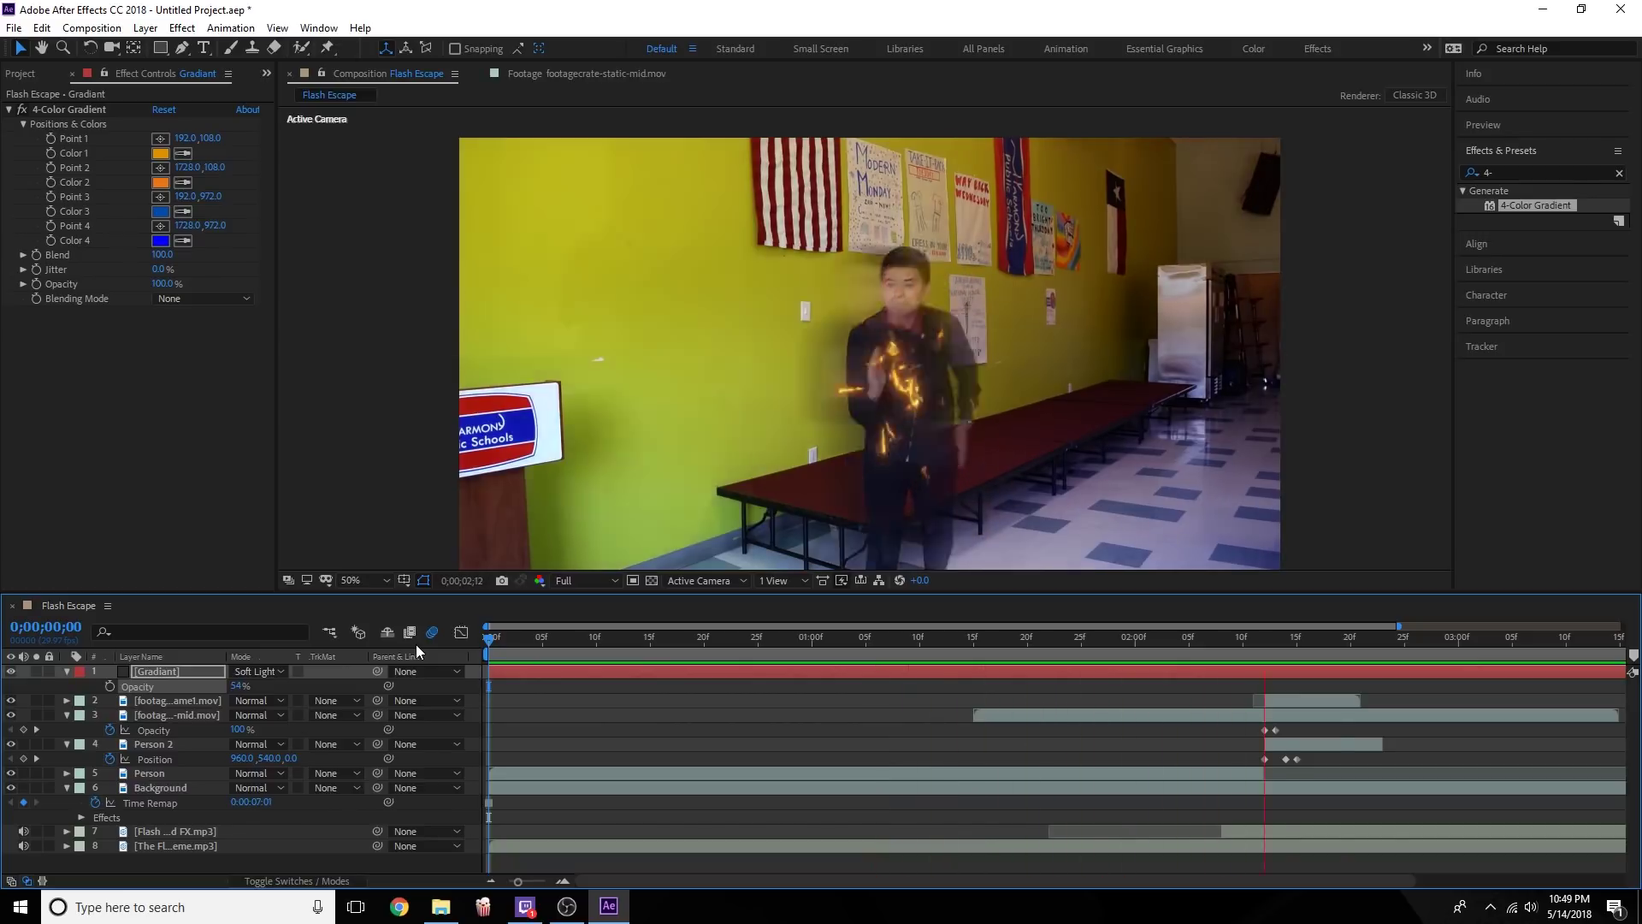
{"action": "key", "text": "space"}
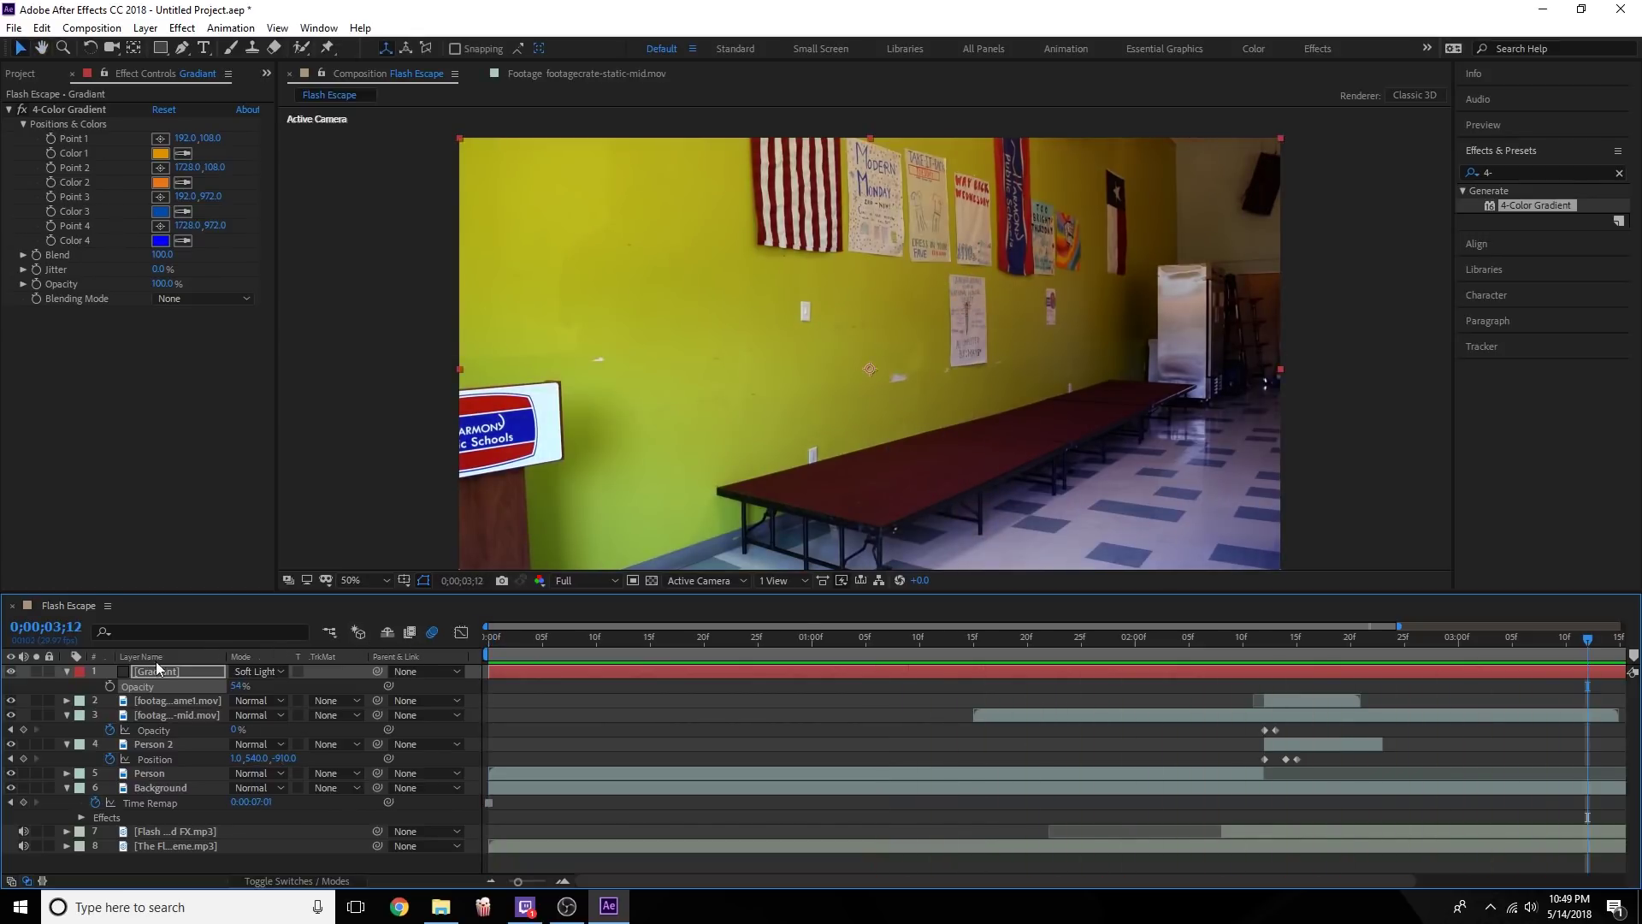
Collapse the expanded properties of all layers in the Flash Escape timeline.
{"action": "left_click", "coordinate": [66, 671]}
{"action": "left_click", "coordinate": [67, 699]}
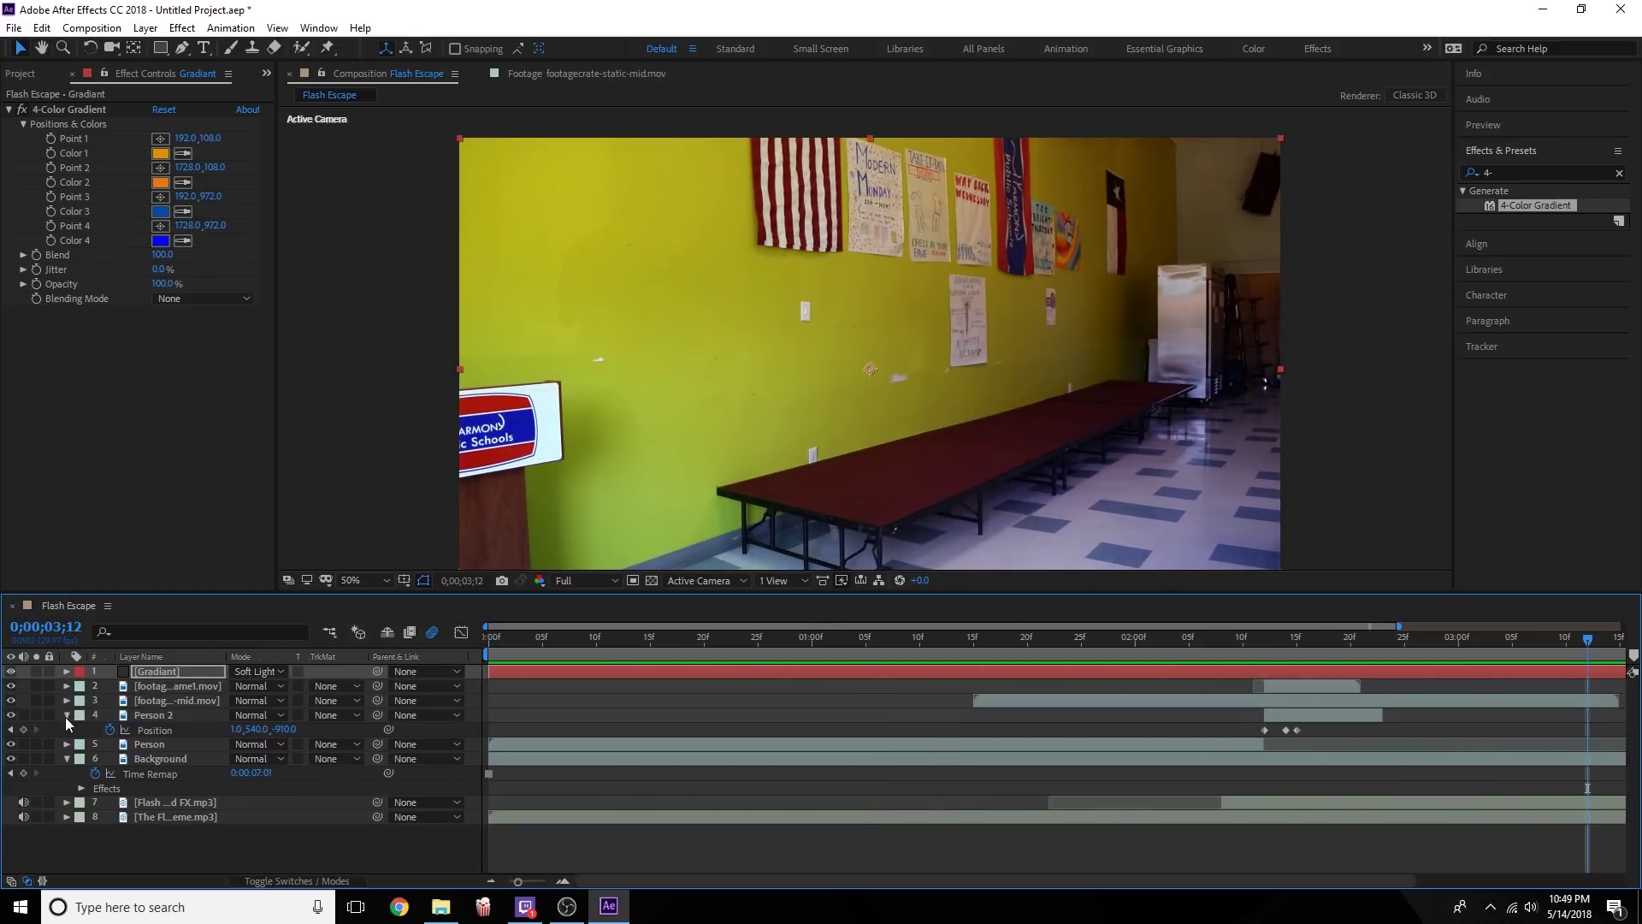
{"action": "left_click", "coordinate": [66, 715]}
{"action": "left_click", "coordinate": [66, 744]}
{"action": "left_click", "coordinate": [69, 807]}
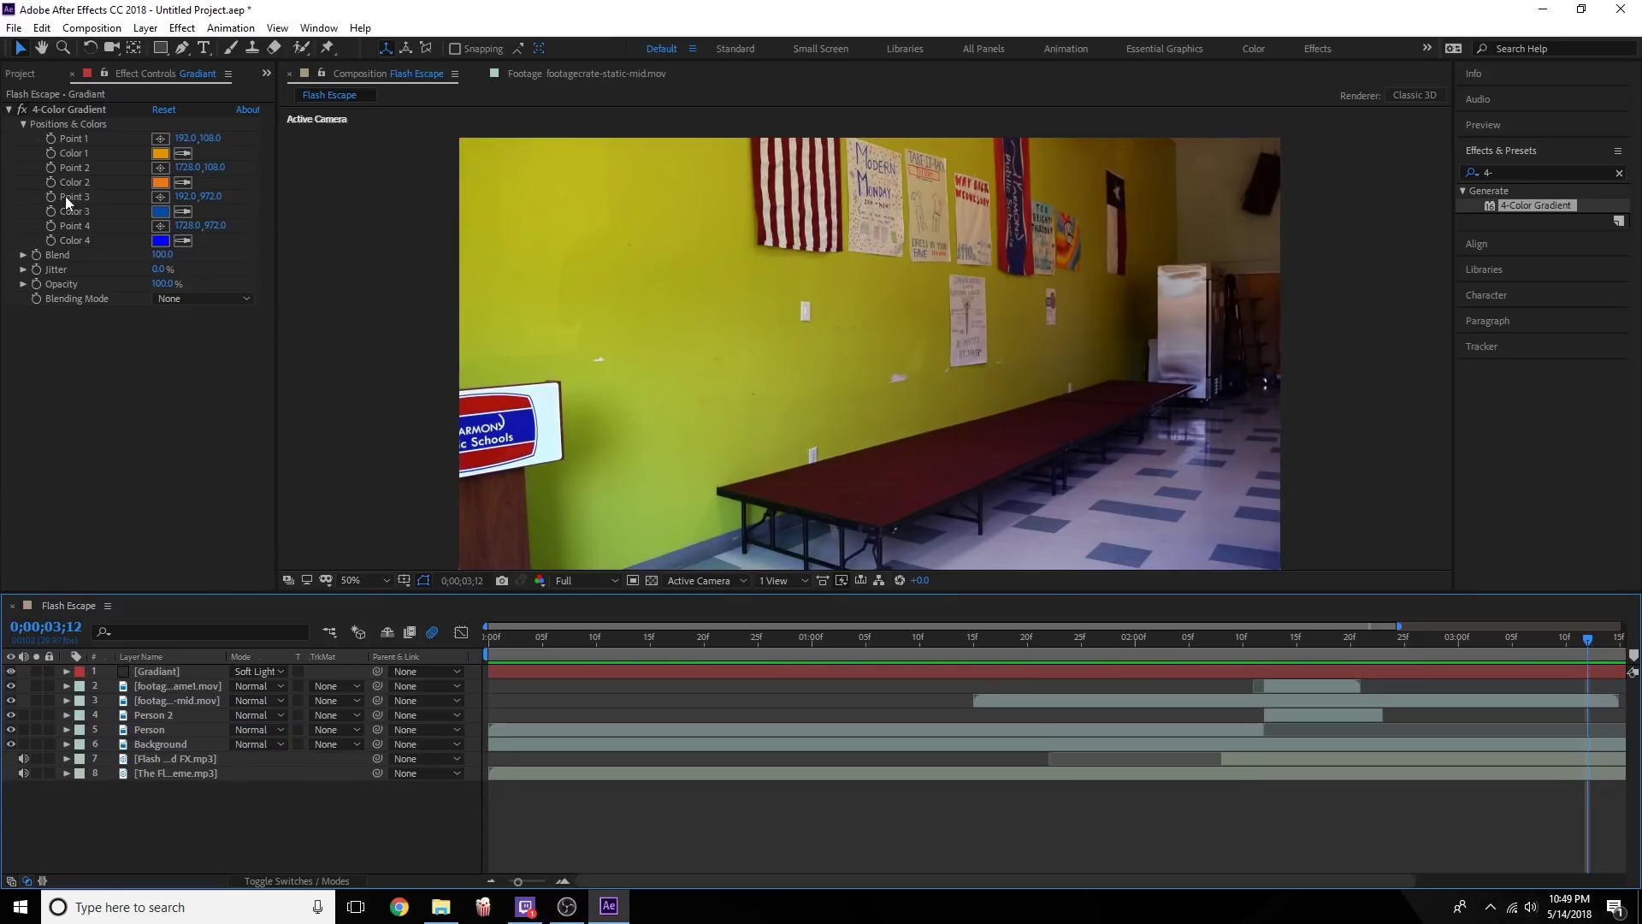
Create a new composition named Flash Circle, keeping the default HDTV 1080 29.97 settings.
{"action": "left_click", "coordinate": [25, 73]}
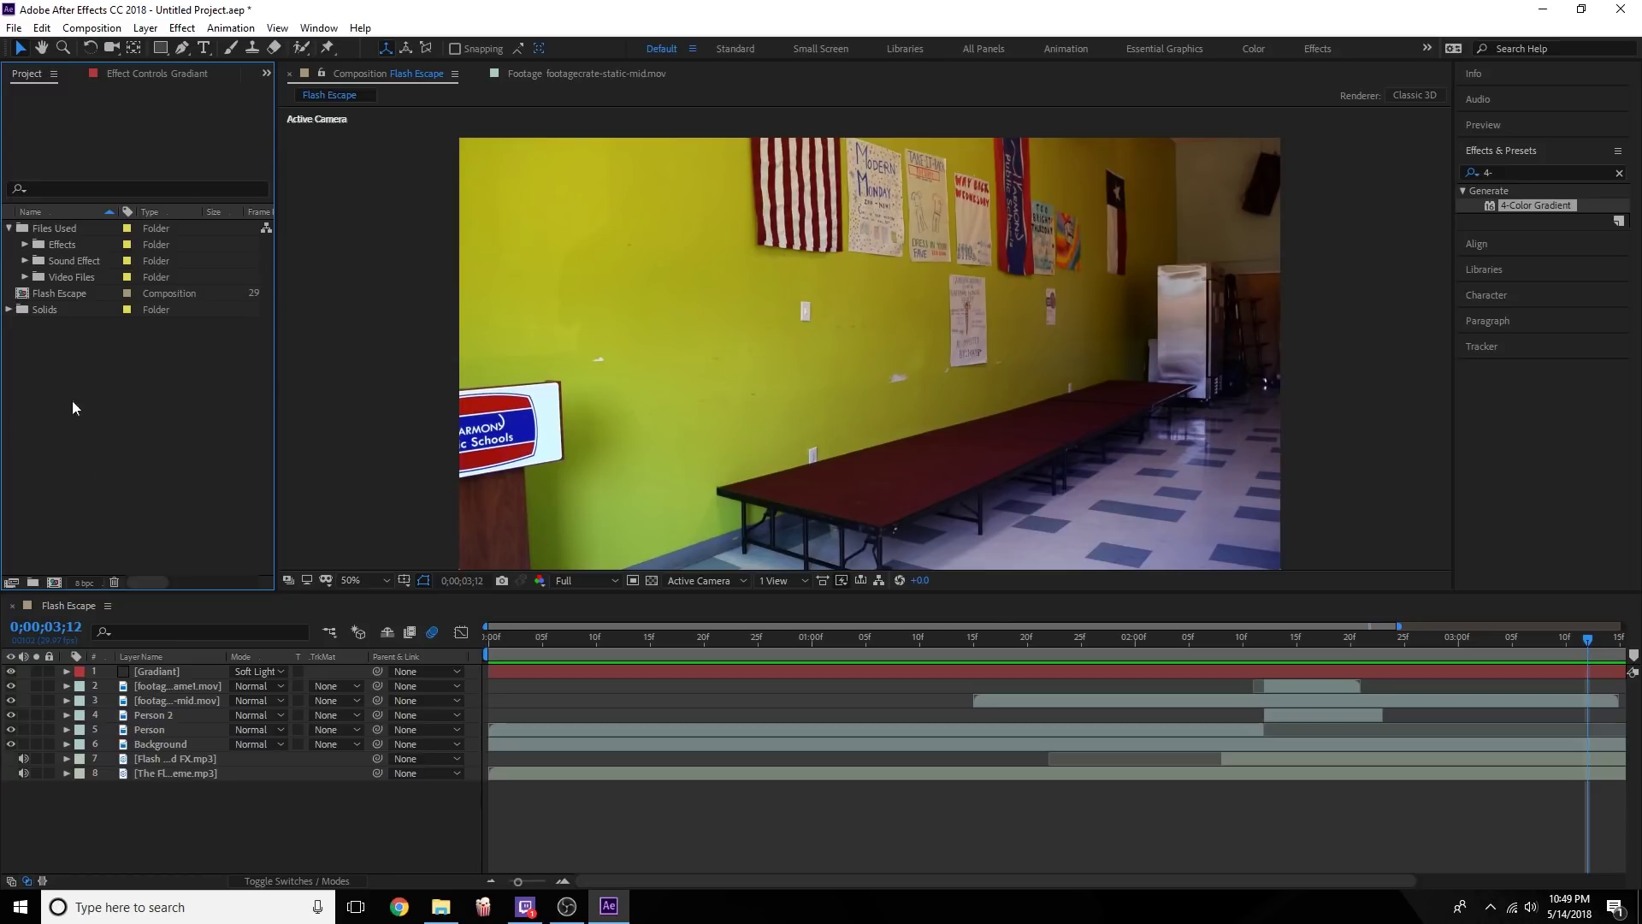
{"action": "right_click", "coordinate": [75, 337]}
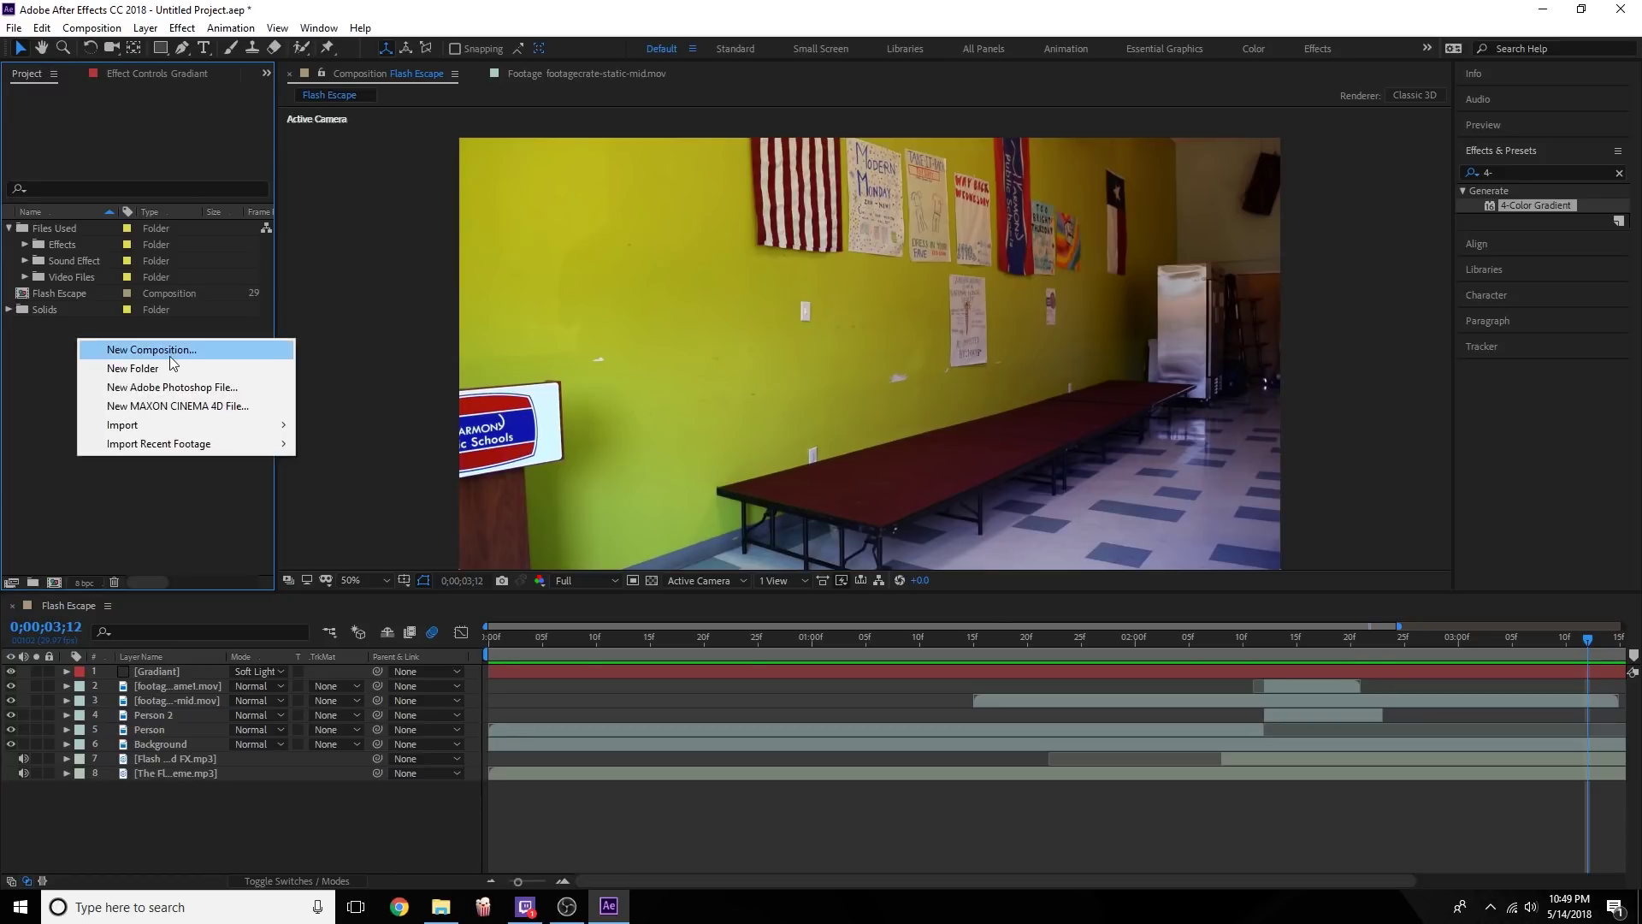
{"action": "left_click", "coordinate": [162, 346]}
{"action": "type", "text": "Flashg"}
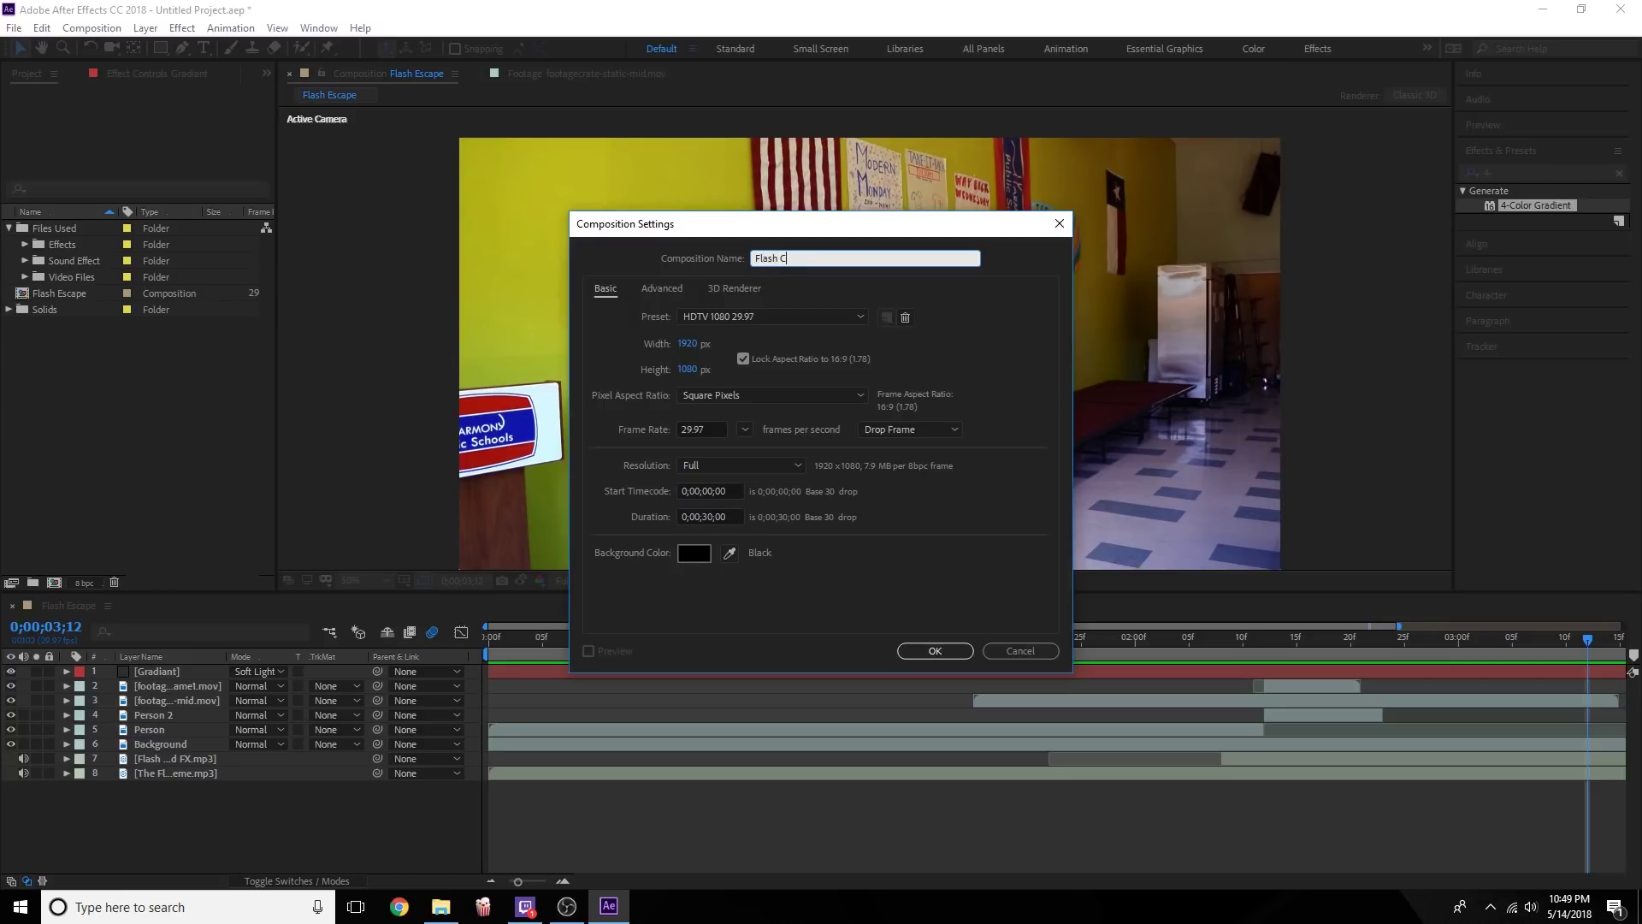
{"action": "key", "text": "Return"}
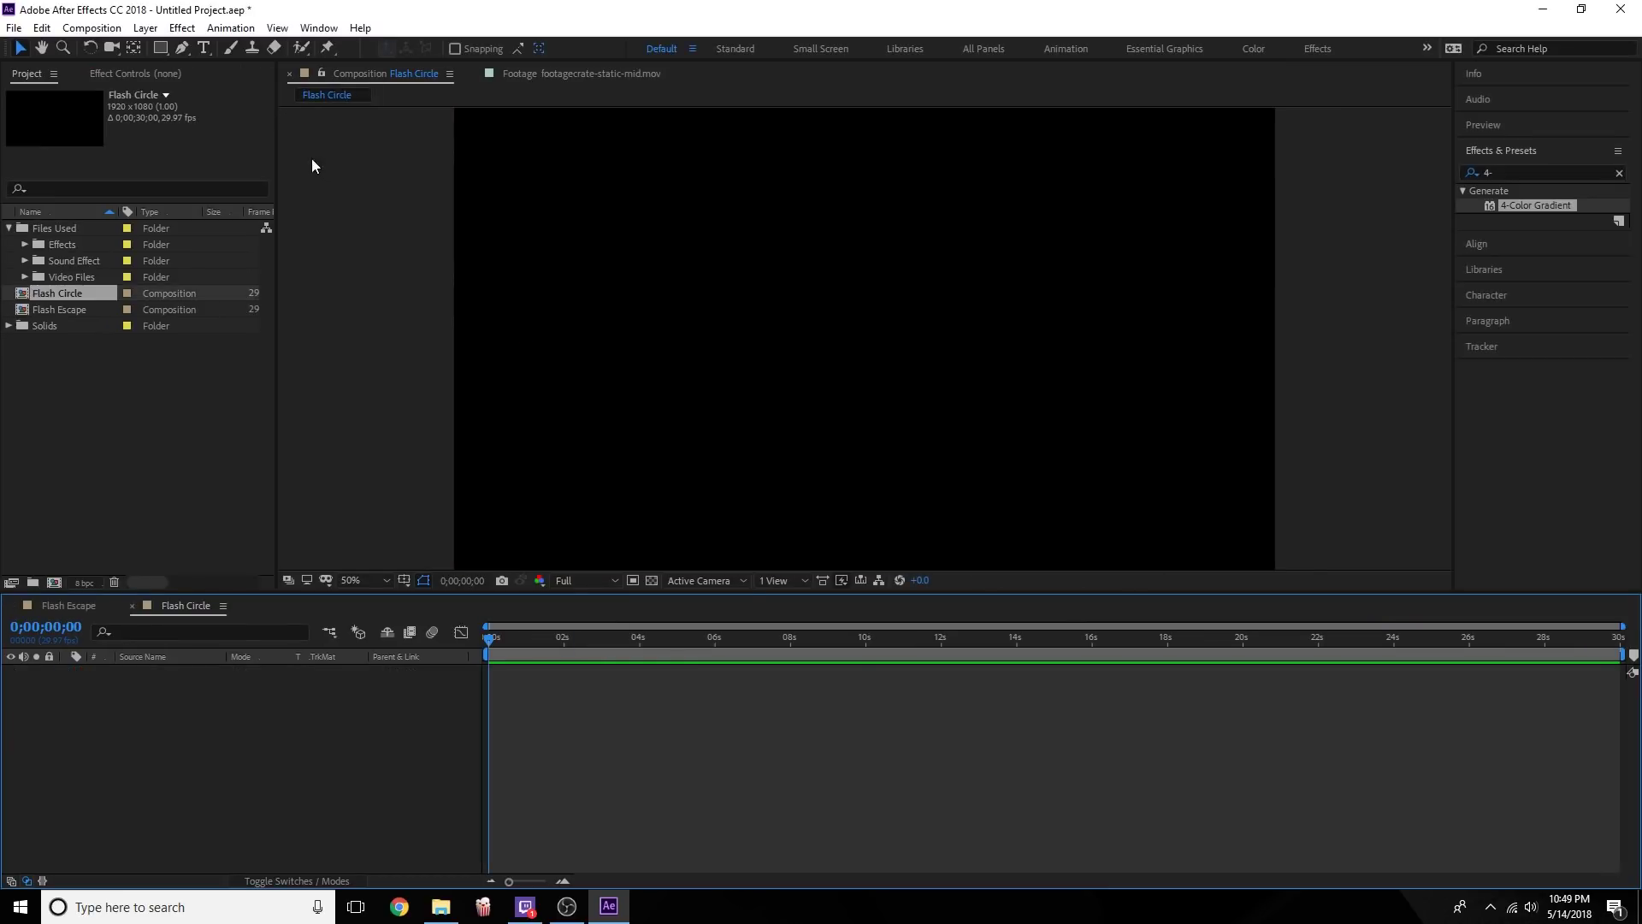
Check the gym clips in the Video Files folder and add DSC_0013.MOV to the Flash Circle timeline.
{"action": "left_click", "coordinate": [24, 277]}
{"action": "scroll", "coordinate": [32, 281], "scroll_direction": "down", "scroll_amount": 1}
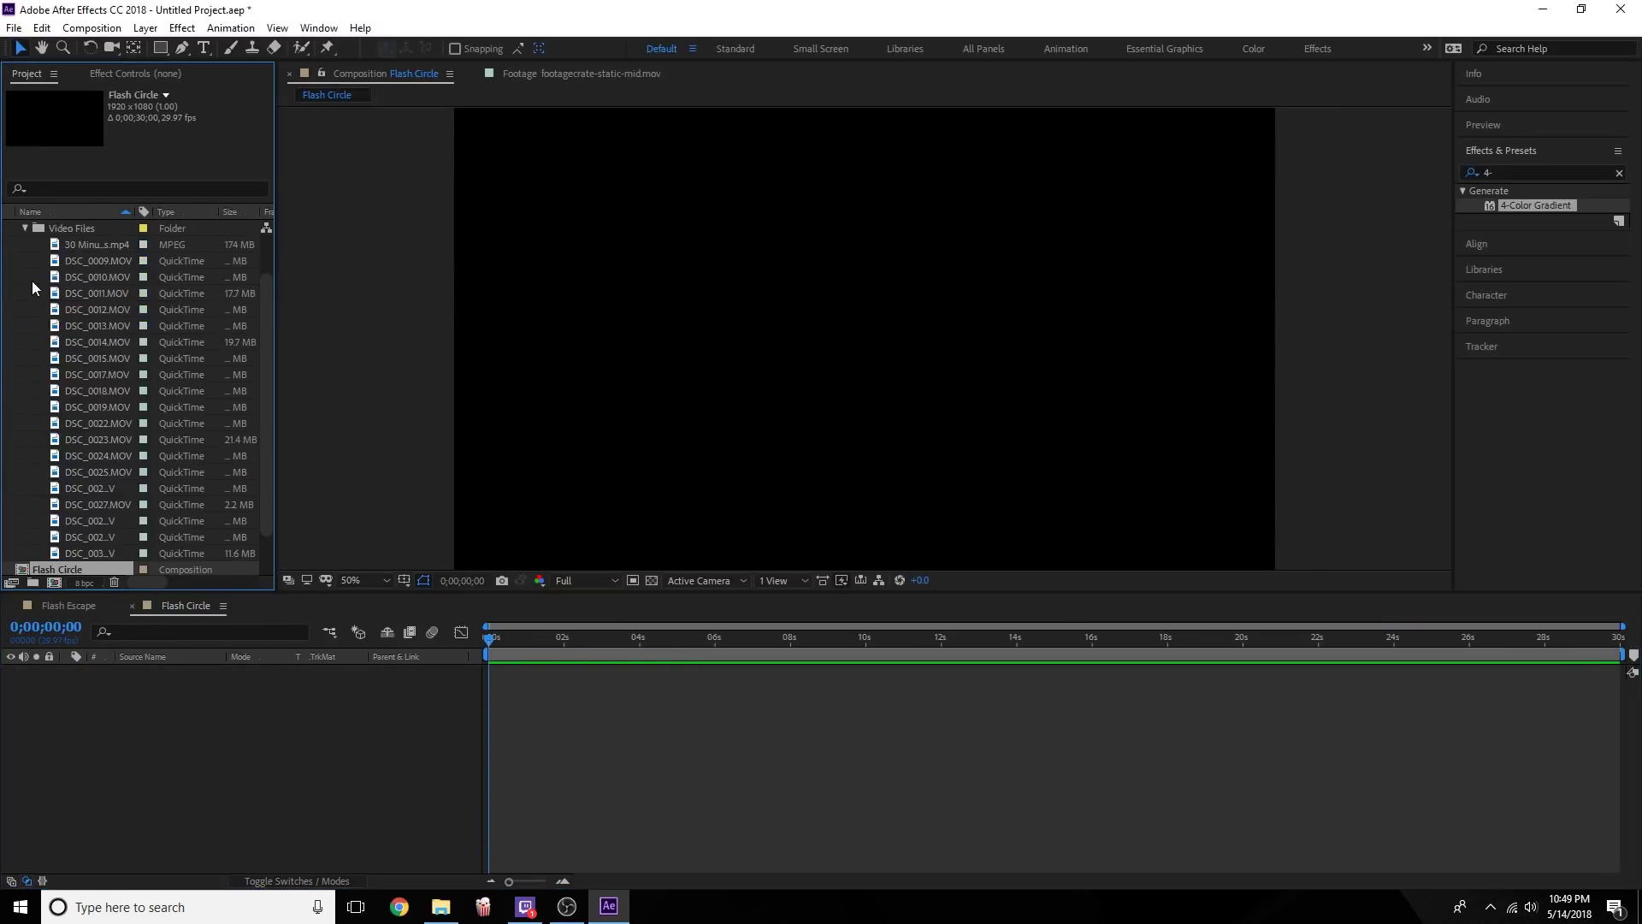
{"action": "left_click", "coordinate": [80, 277]}
{"action": "left_click", "coordinate": [57, 293]}
{"action": "left_click", "coordinate": [60, 311]}
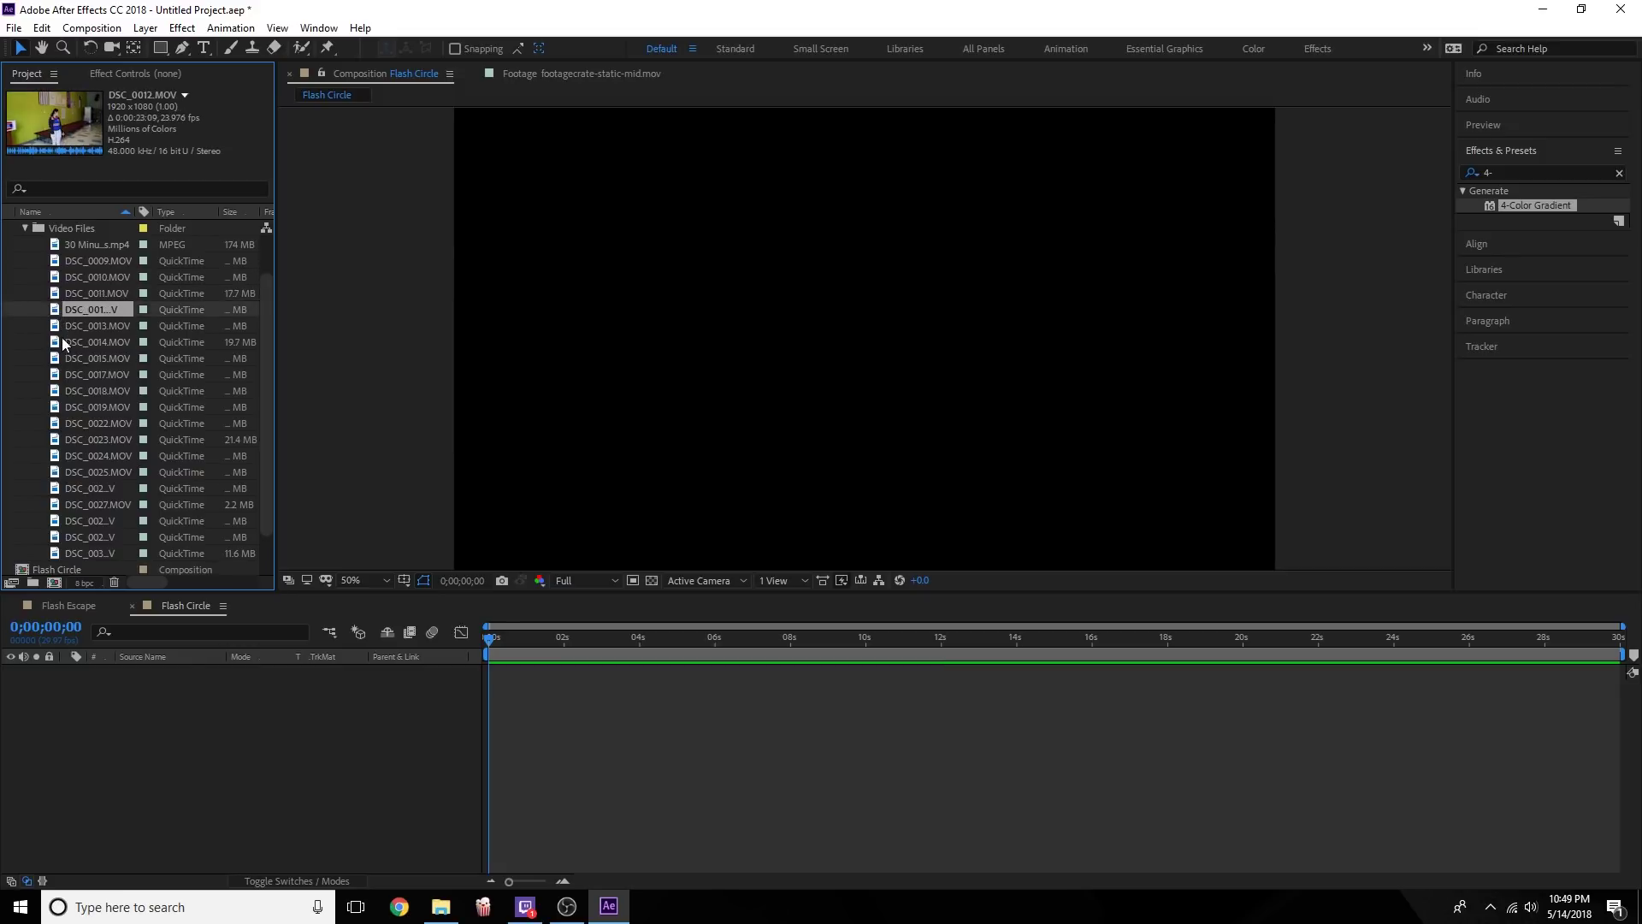
{"action": "left_click", "coordinate": [61, 341]}
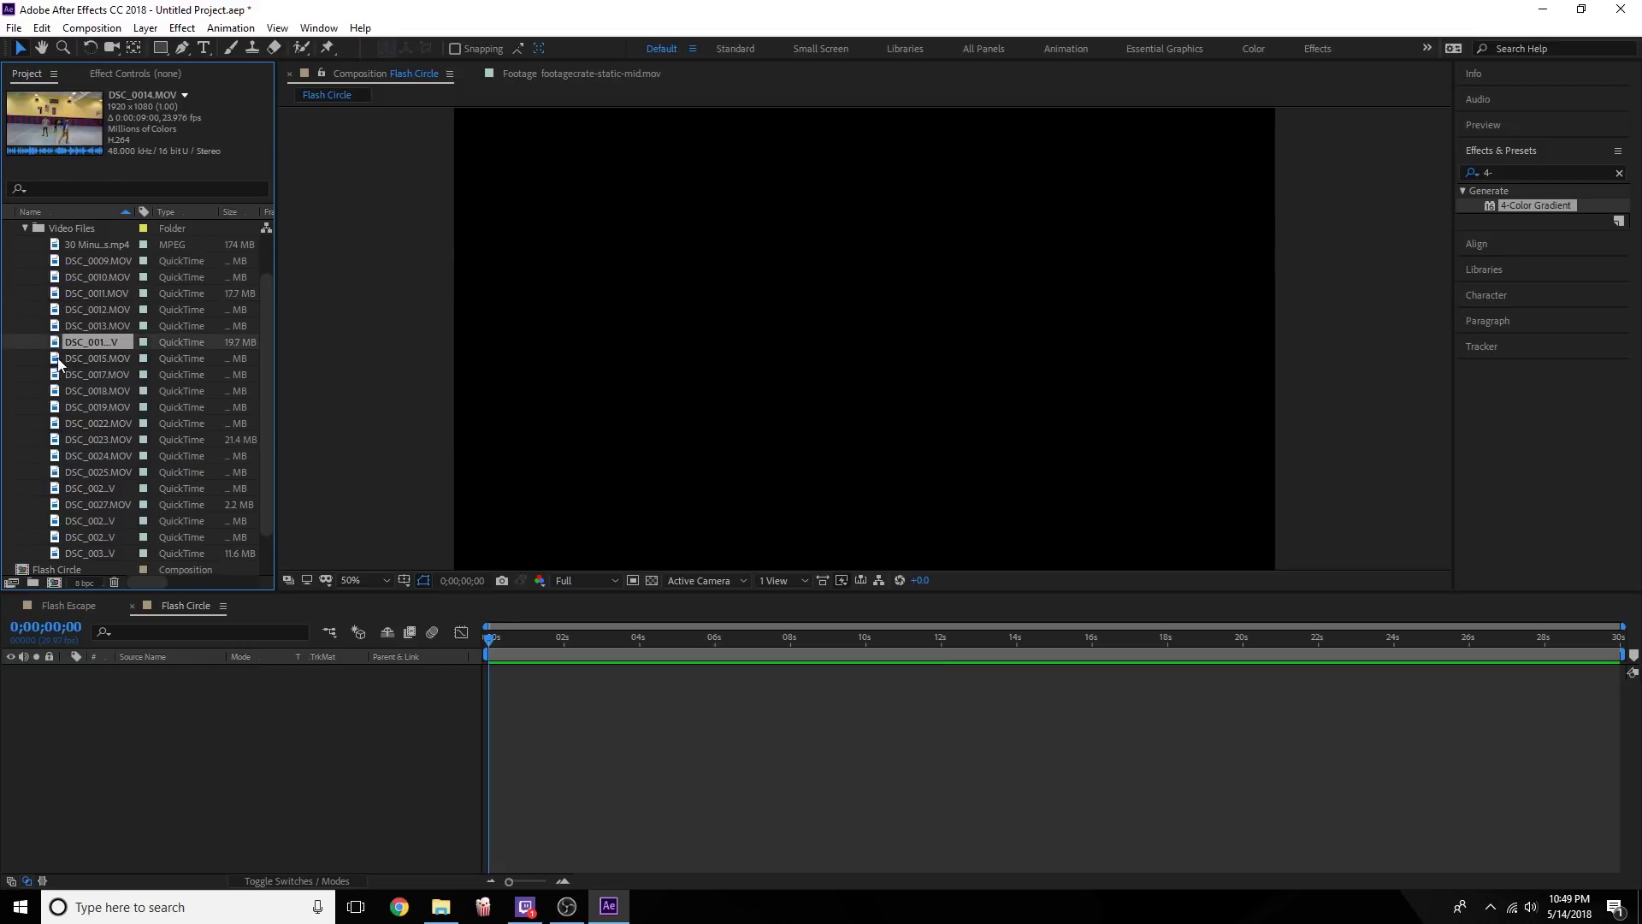
{"action": "left_click", "coordinate": [58, 326]}
{"action": "left_click_drag", "start_coordinate": [58, 326], "coordinate": [176, 710]}
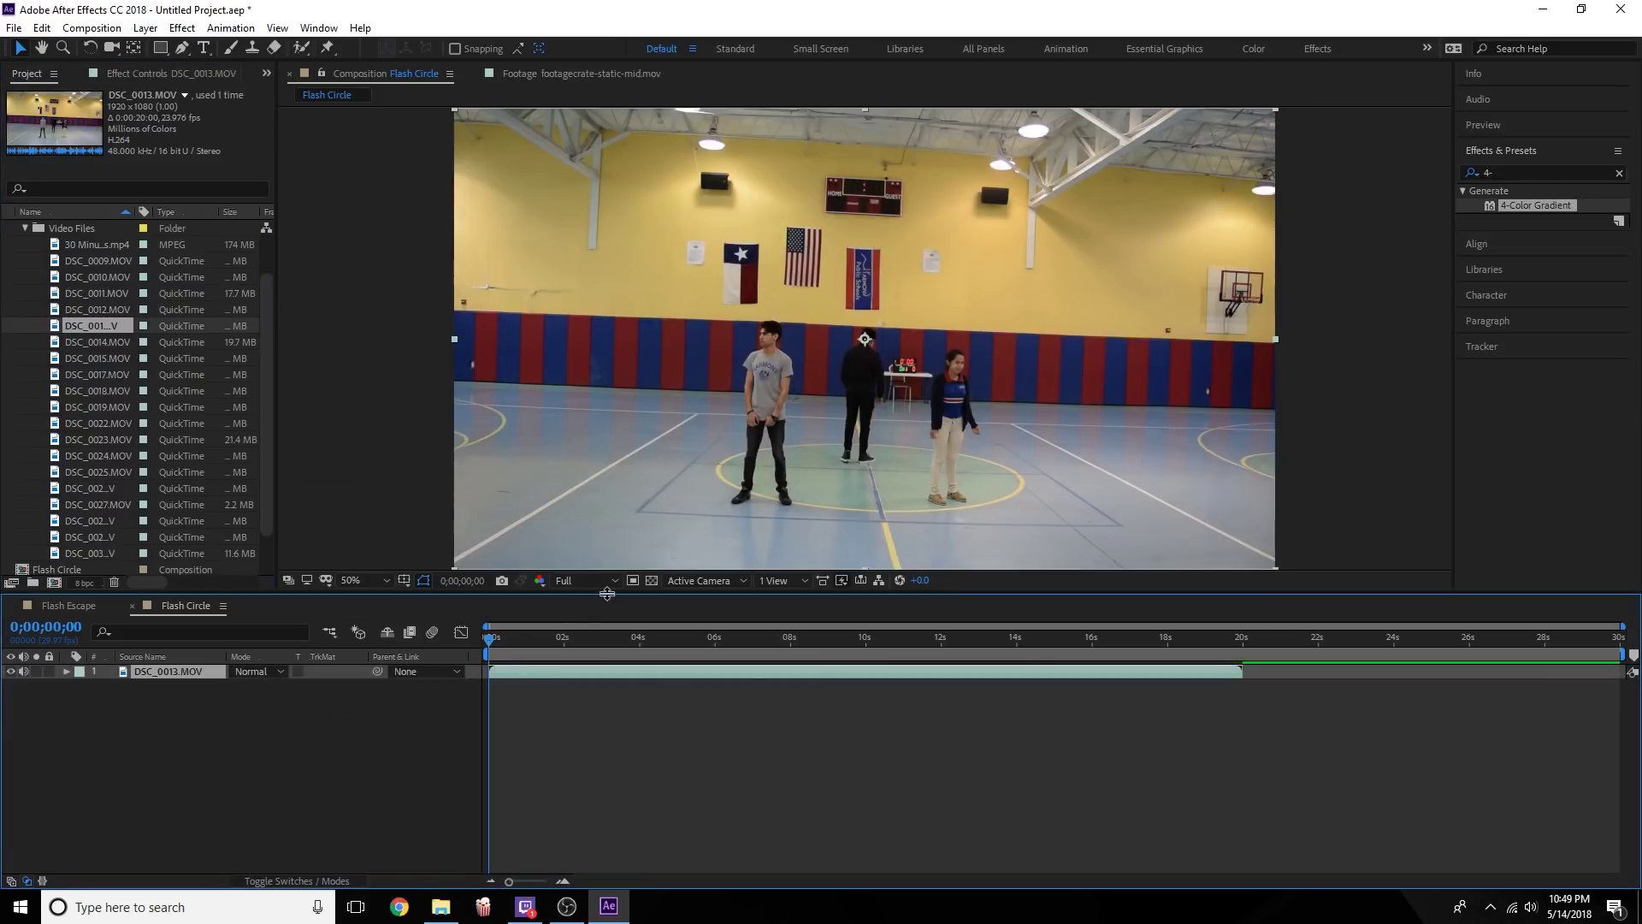
Add the back and front lightning ring clips from the Effects folder above DSC_0013.MOV, with the back clip topmost.
{"action": "left_click_drag", "start_coordinate": [489, 641], "coordinate": [396, 690]}
{"action": "left_click", "coordinate": [26, 228]}
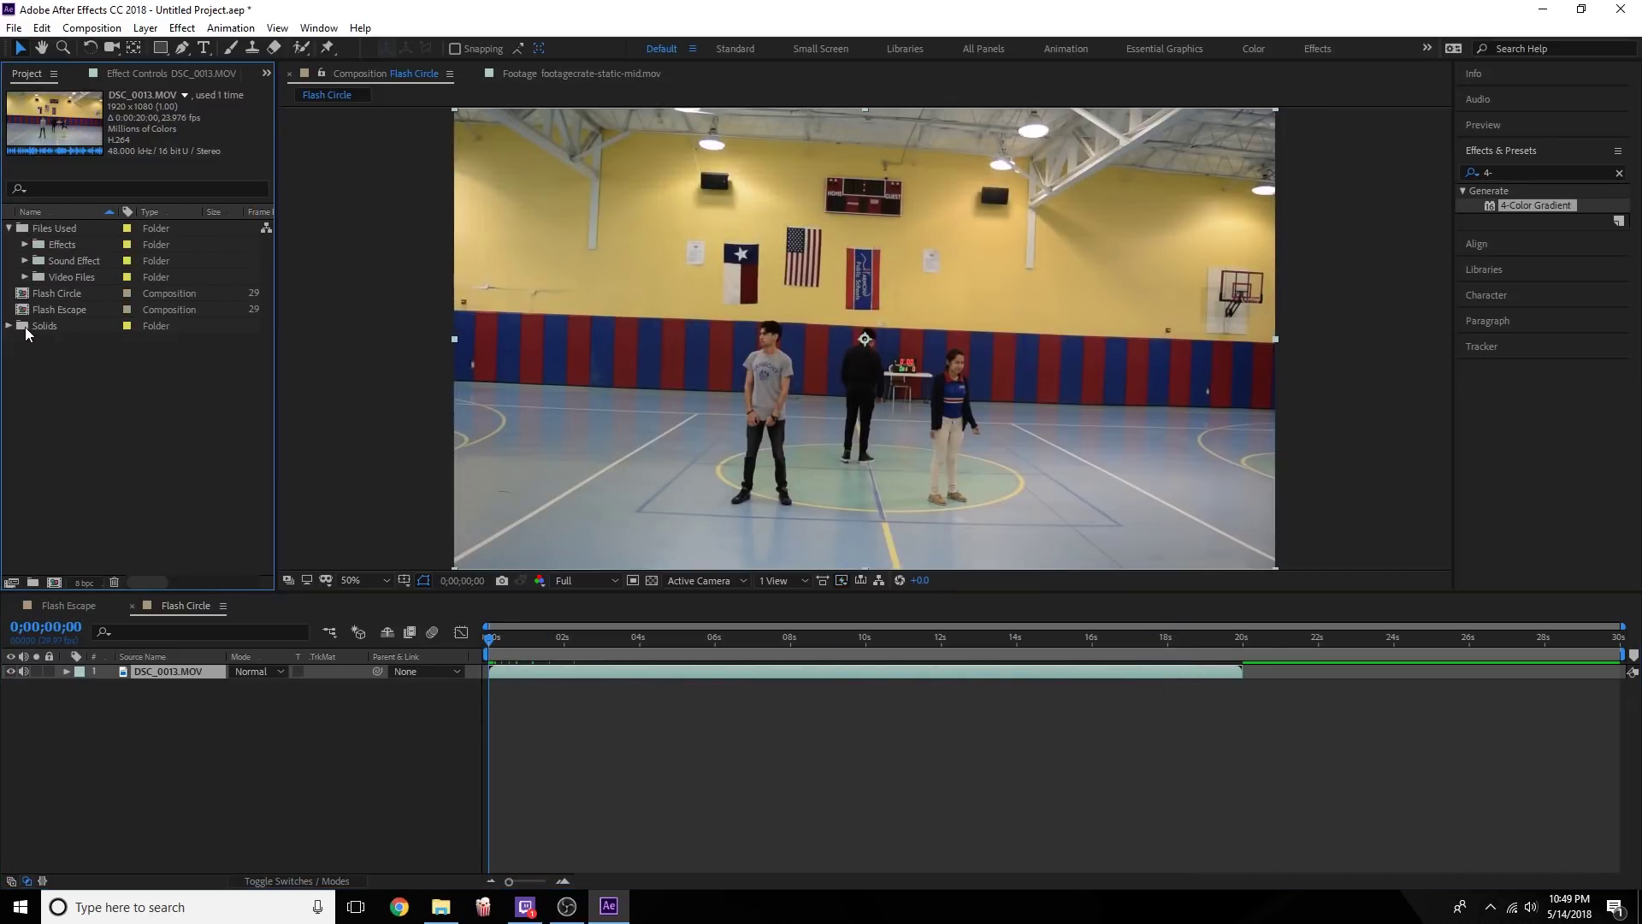
{"action": "left_click", "coordinate": [25, 277]}
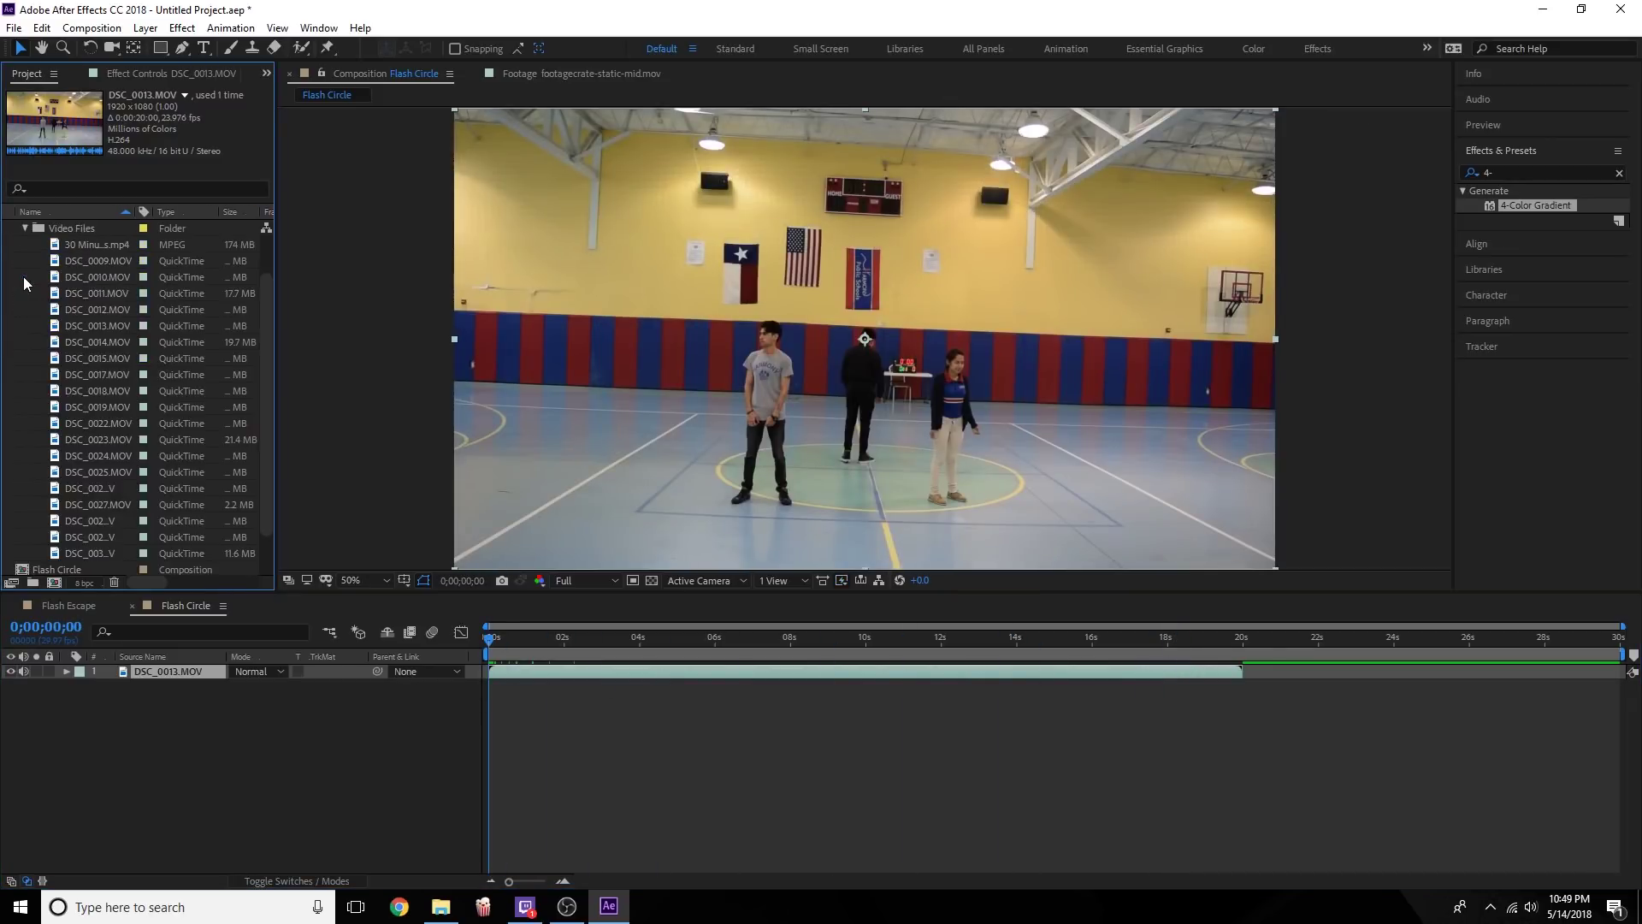
{"action": "left_click", "coordinate": [24, 228]}
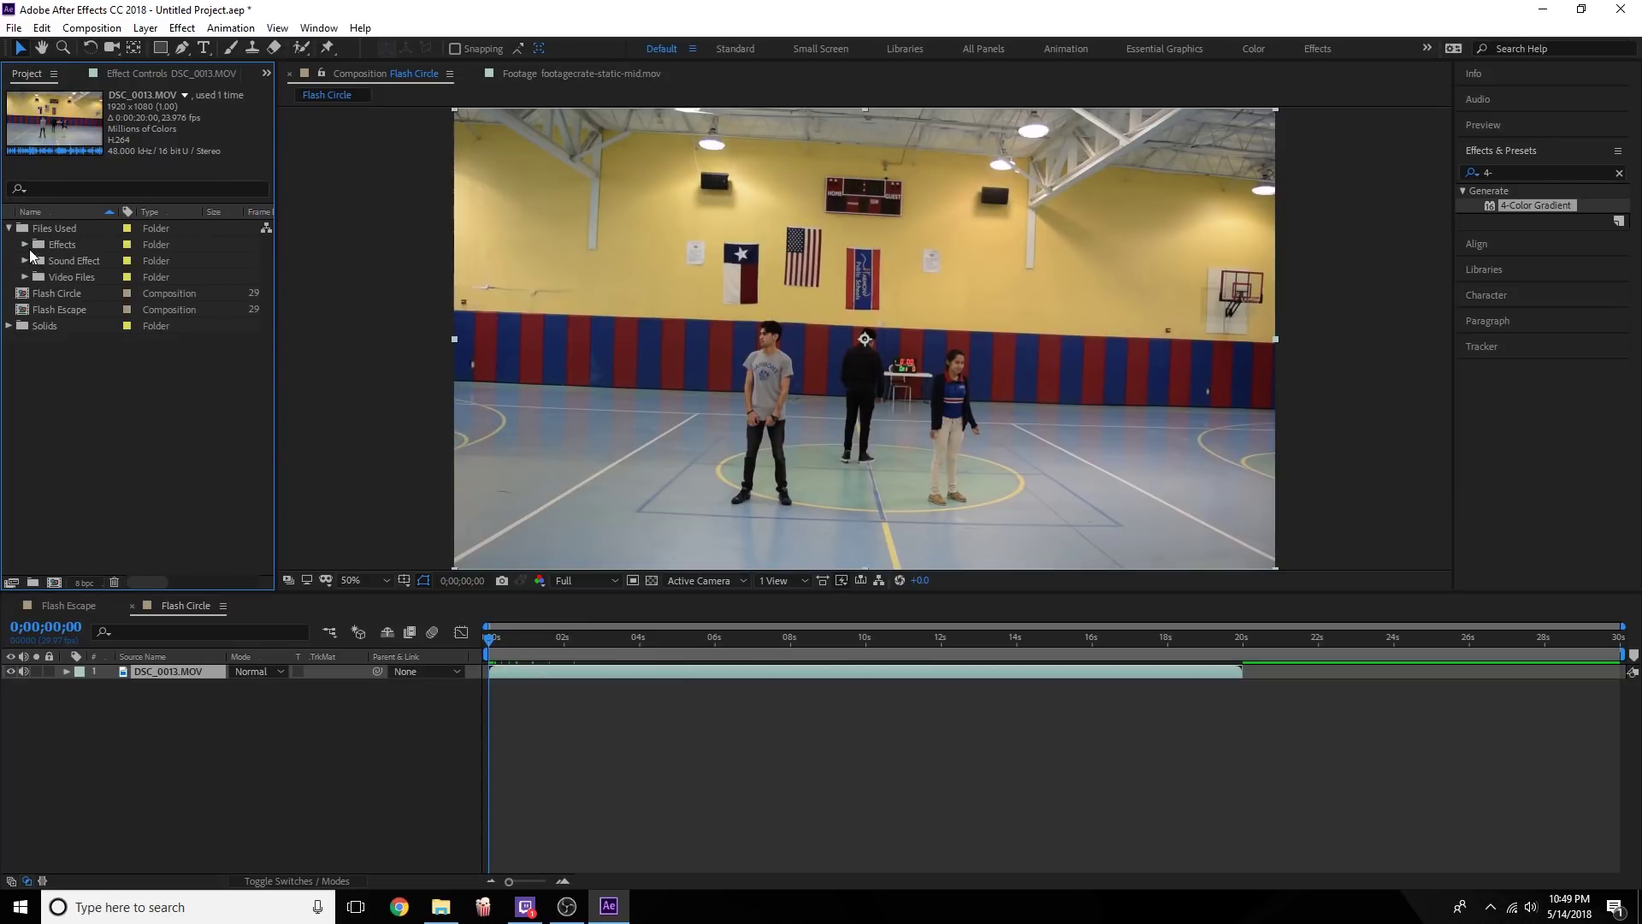
{"action": "left_click", "coordinate": [26, 245]}
{"action": "left_click", "coordinate": [70, 279]}
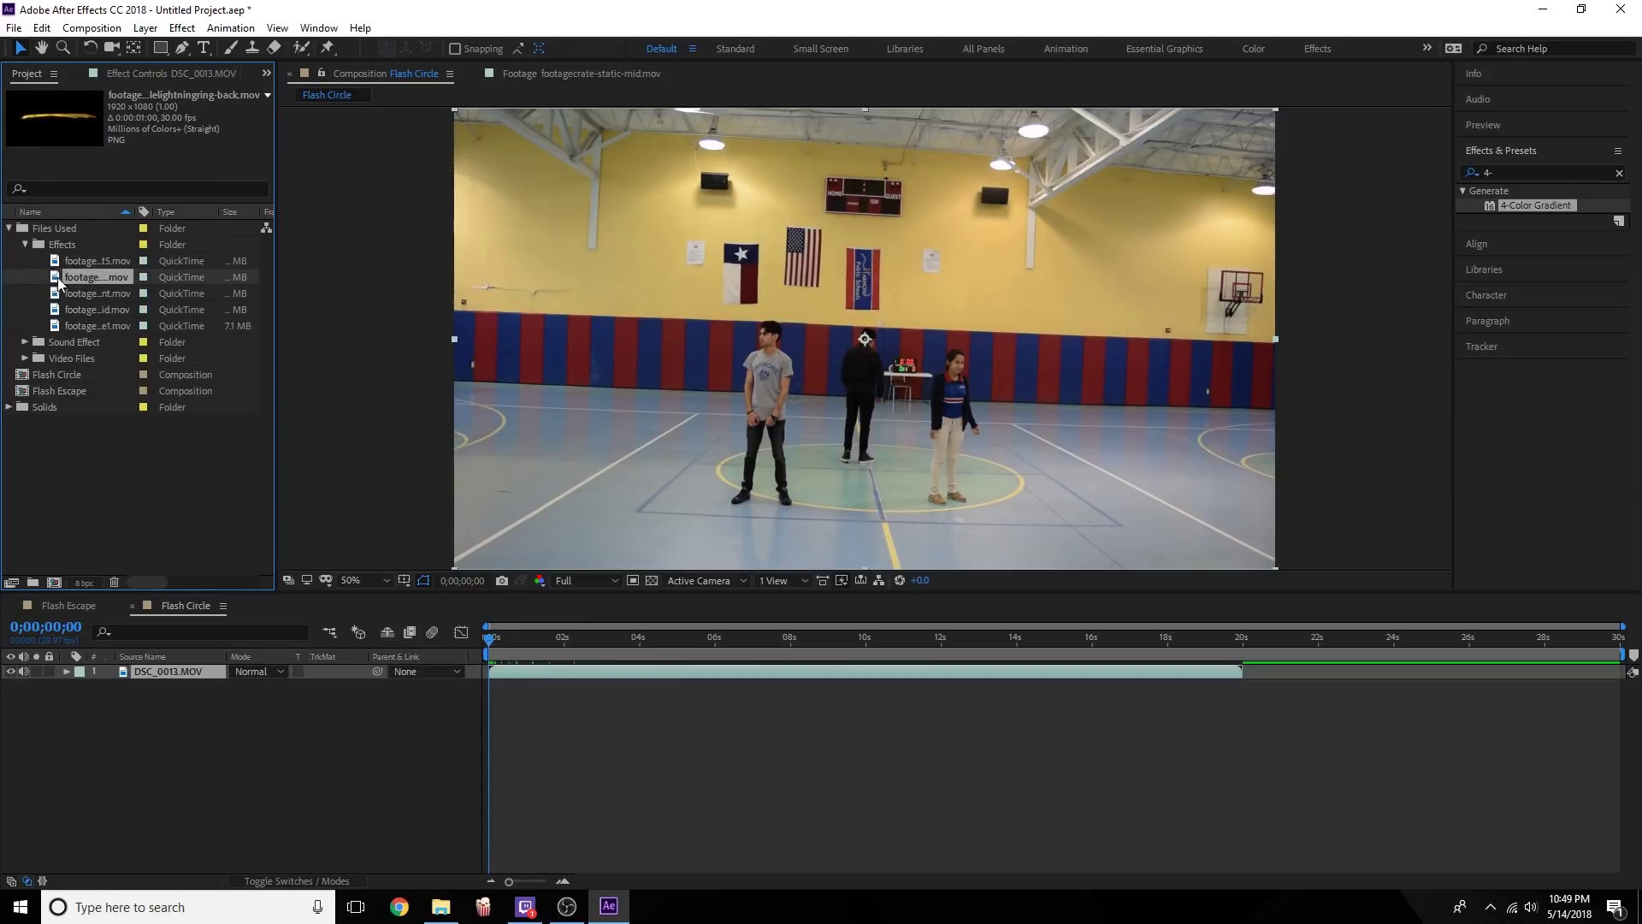
{"action": "mouse_move", "coordinate": [58, 282]}
{"action": "left_mouse_down"}
{"action": "mouse_move", "coordinate": [154, 654]}
{"action": "mouse_move", "coordinate": [137, 680]}
{"action": "left_mouse_up"}
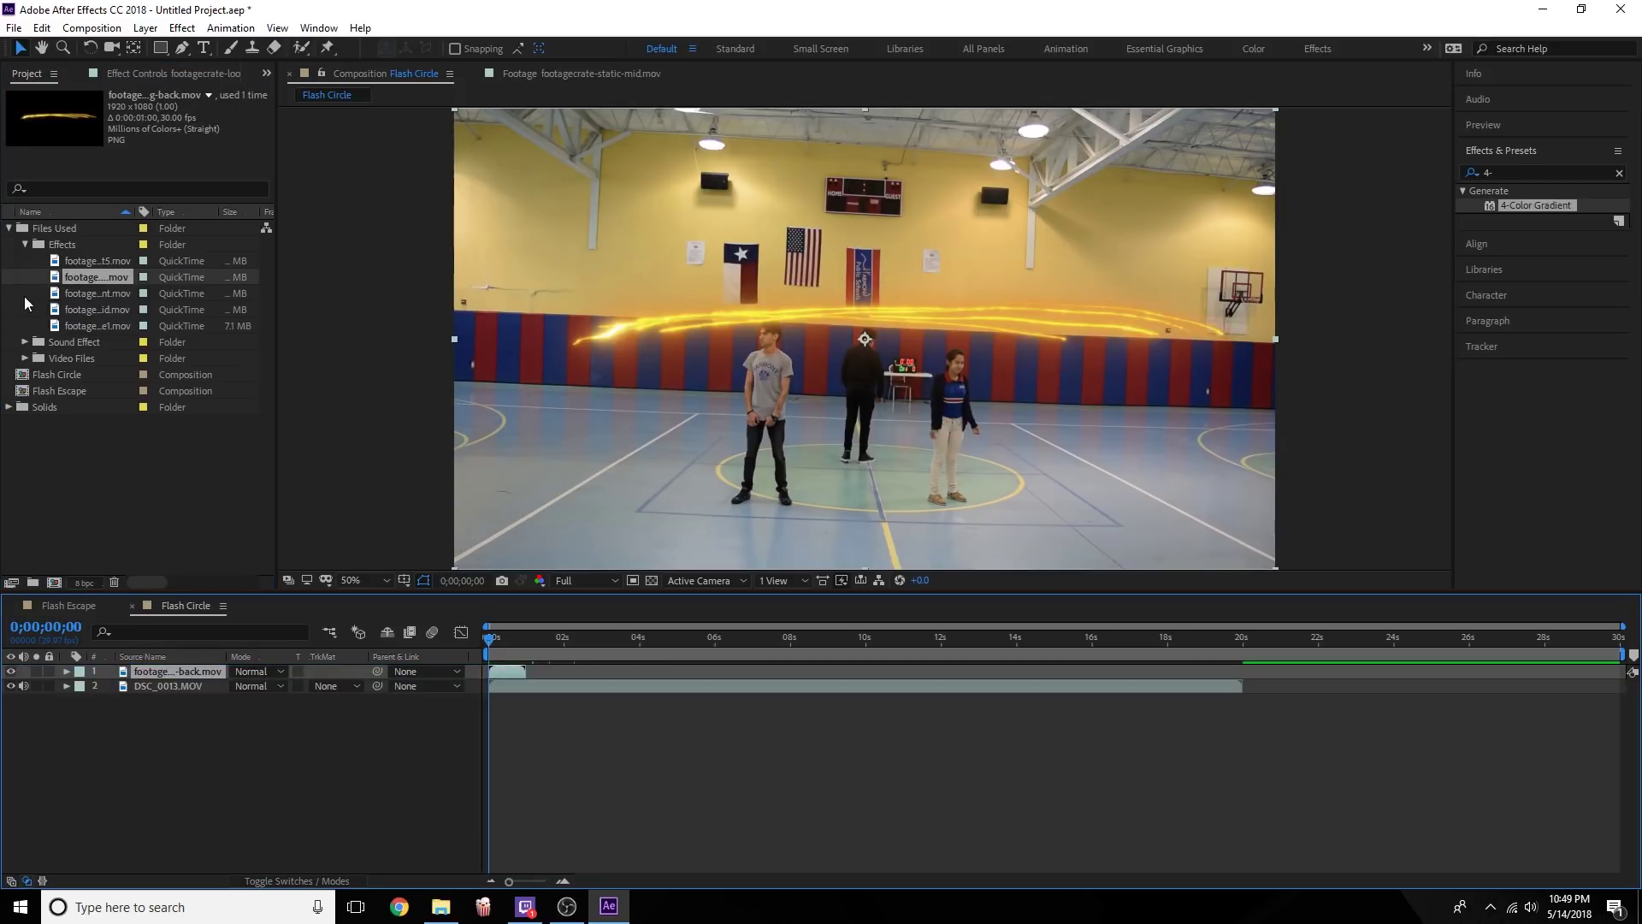
{"action": "left_click_drag", "start_coordinate": [56, 296], "coordinate": [130, 685]}
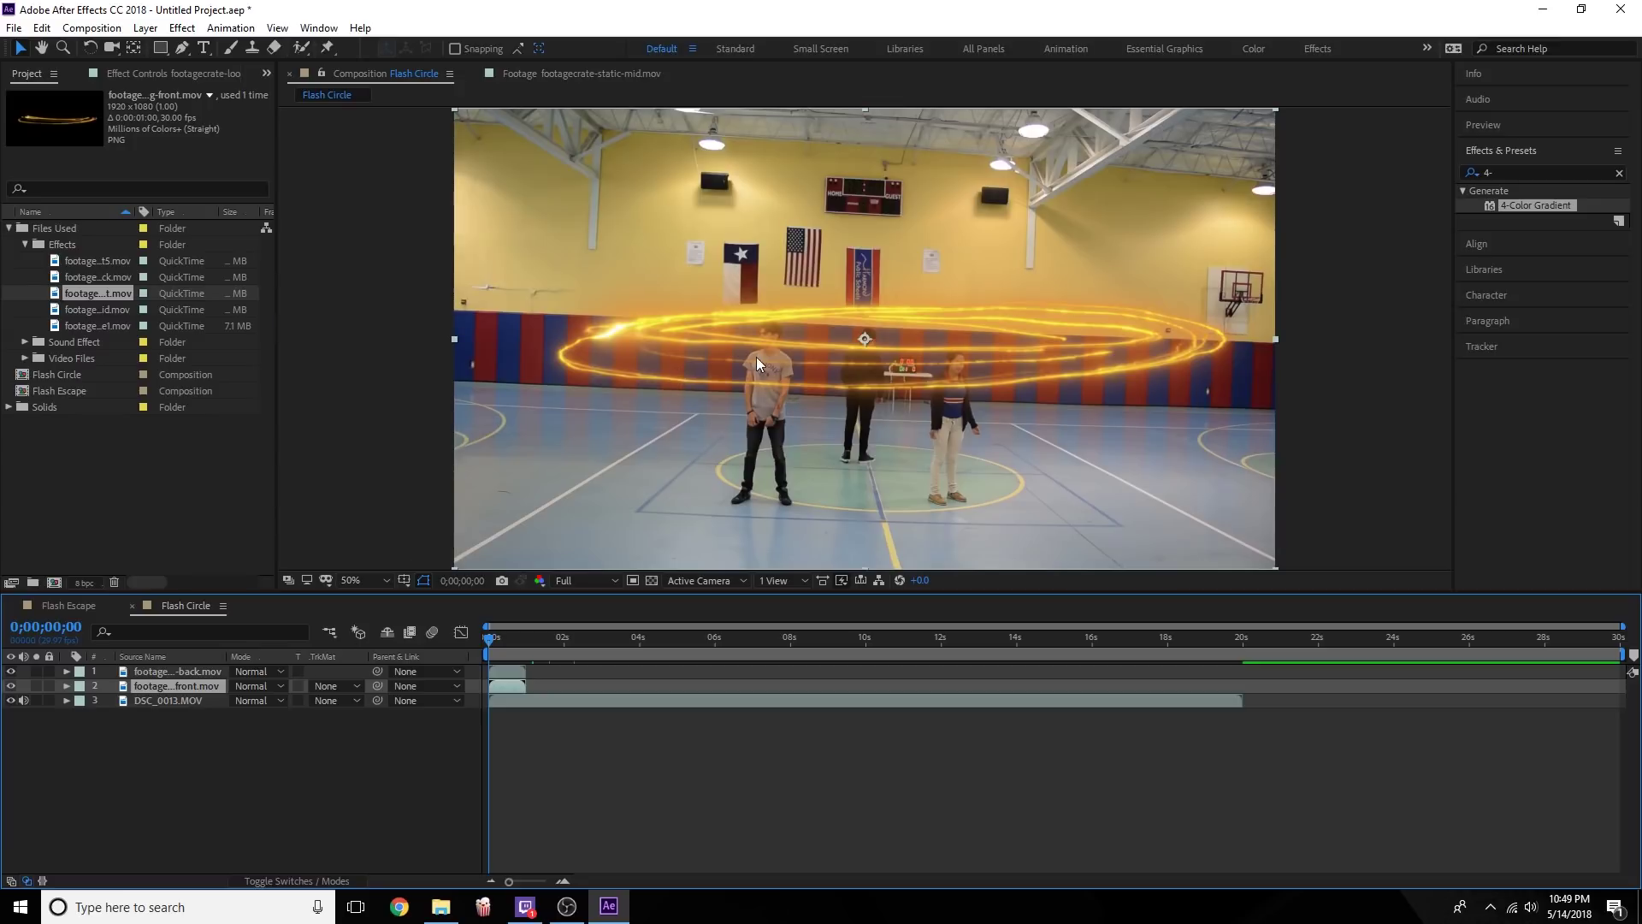
Move the front and back ring layers down together so the lightning circles the three people at about waist height.
{"action": "left_click_drag", "start_coordinate": [756, 357], "coordinate": [732, 419]}
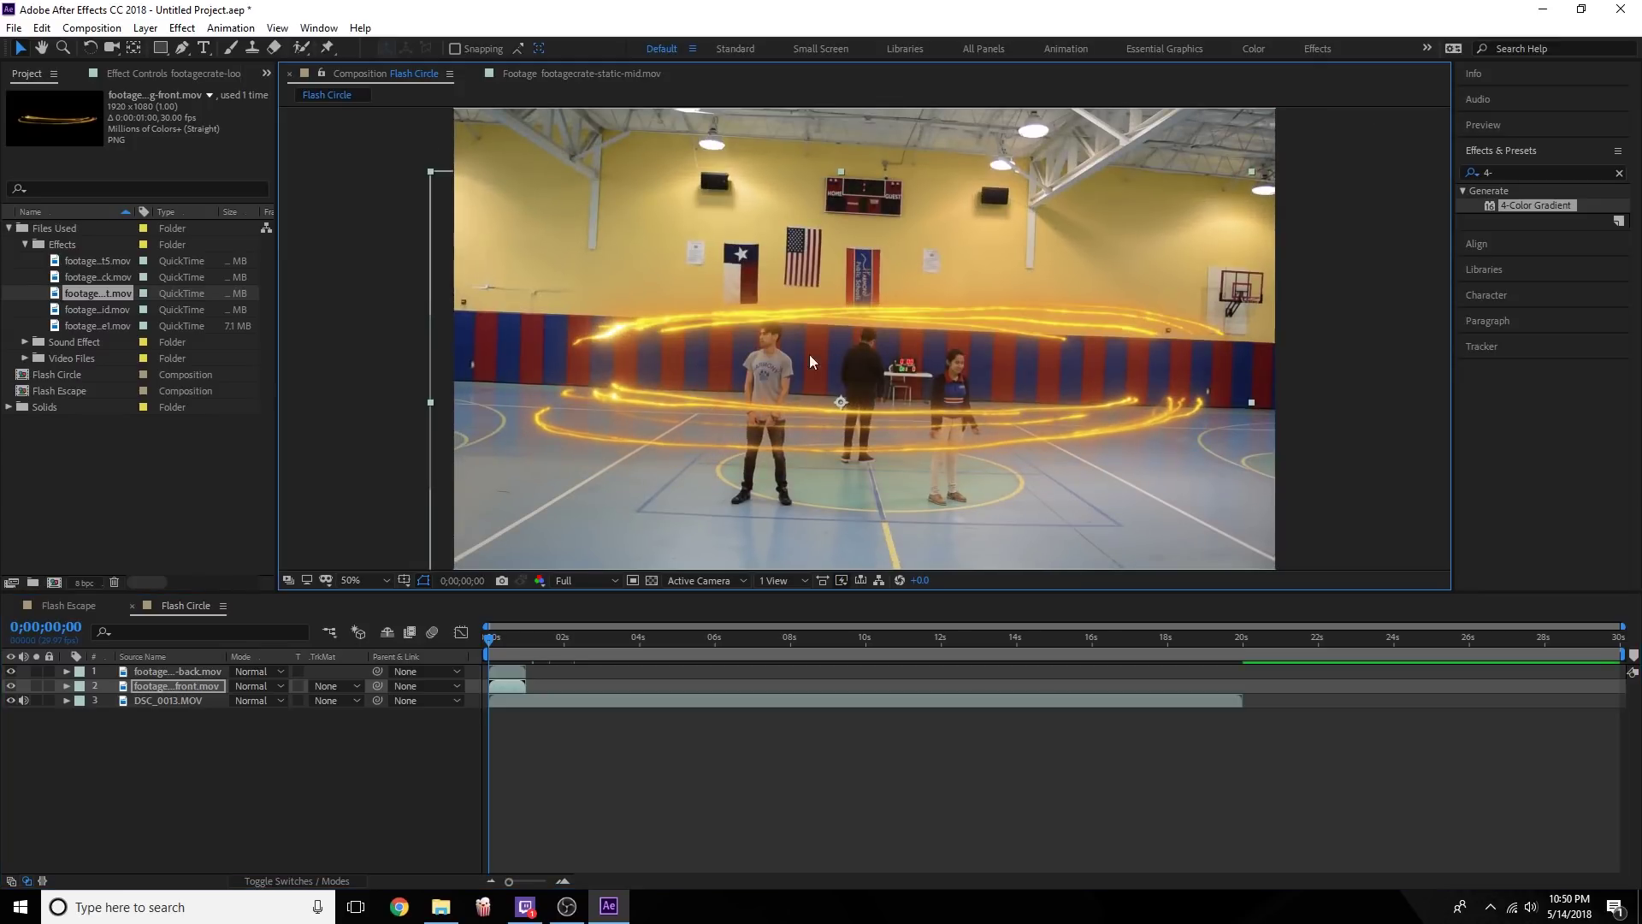
{"action": "left_click", "coordinate": [149, 672]}
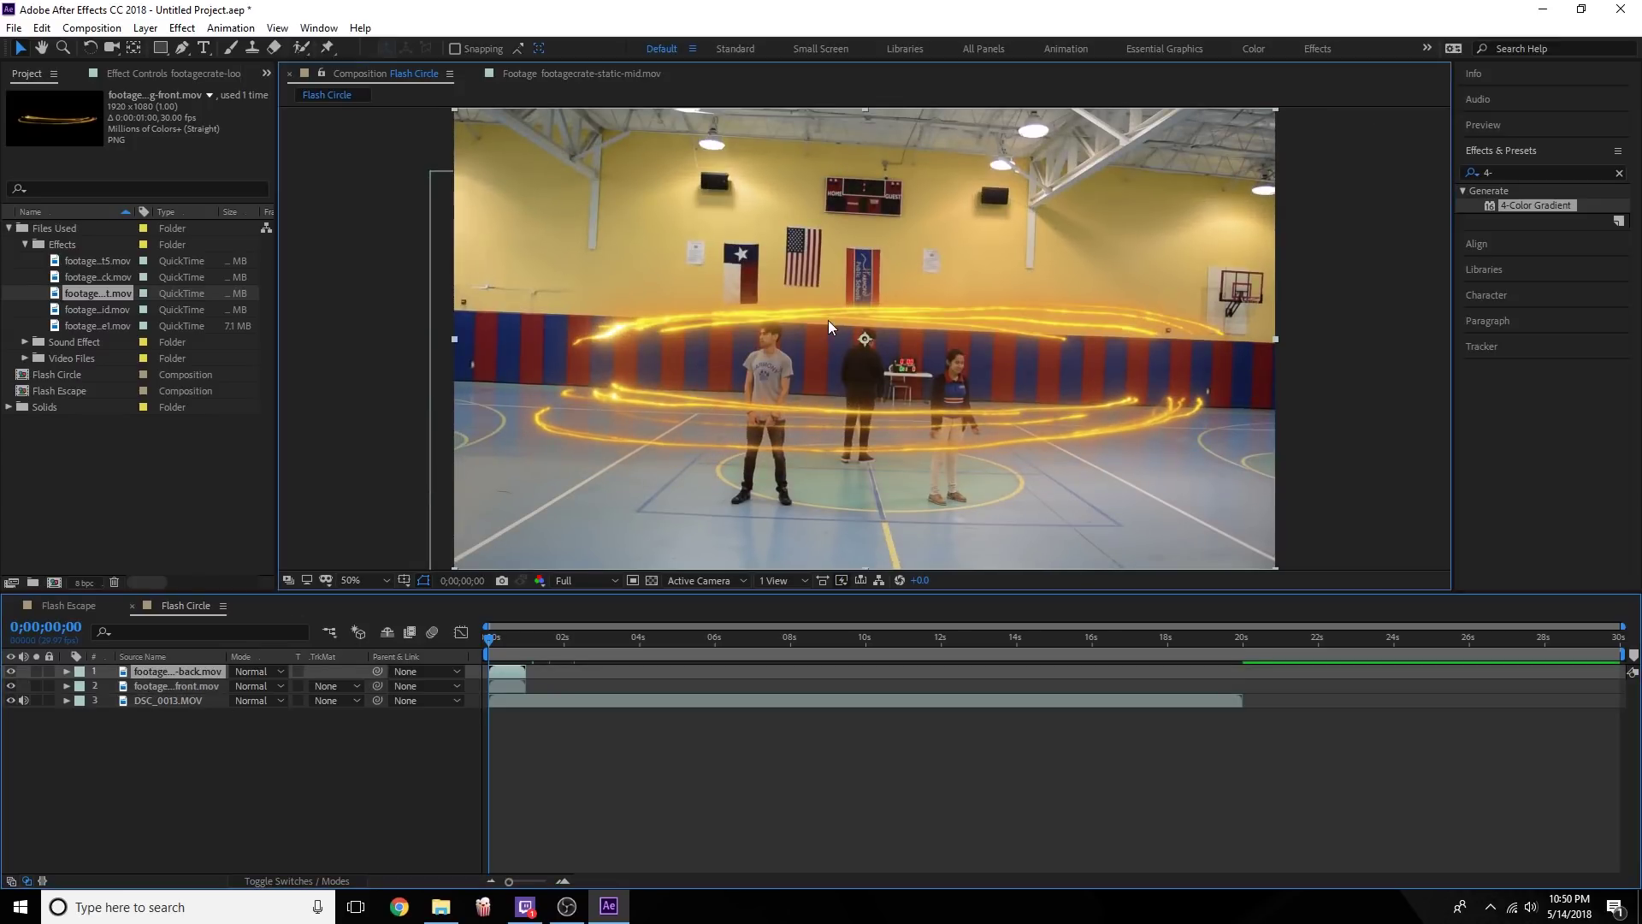
{"action": "left_click_drag", "start_coordinate": [828, 320], "coordinate": [804, 386]}
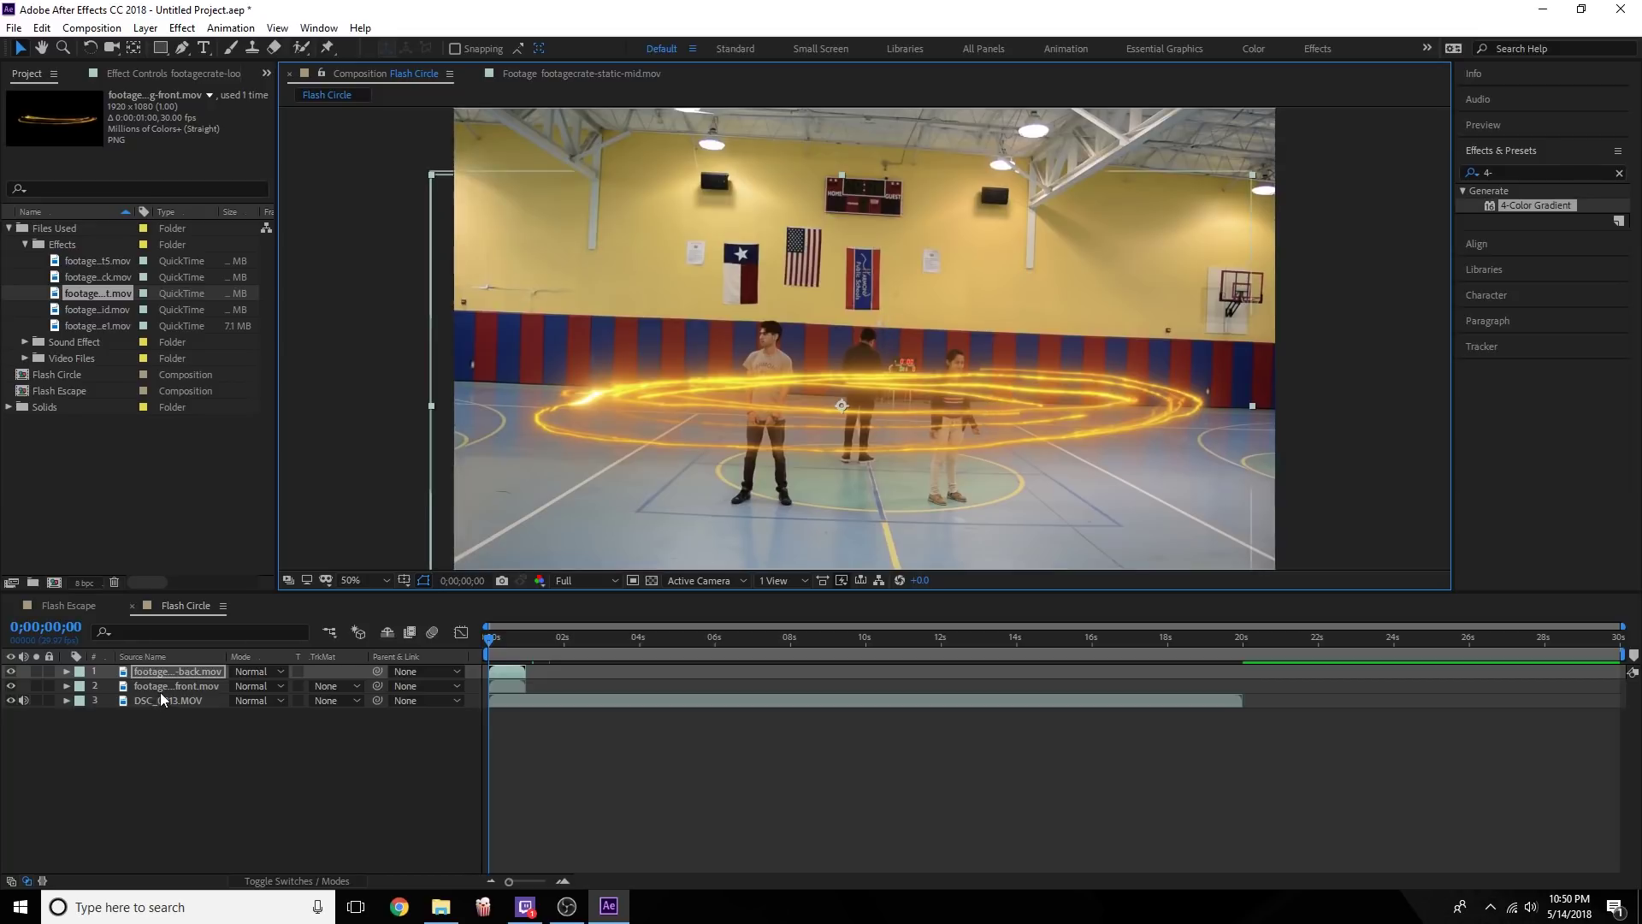
Draw a closed Pen tool mask on the back ring layer around the person in the grey T-shirt, from head to ankles.
{"action": "left_click", "coordinate": [182, 48]}
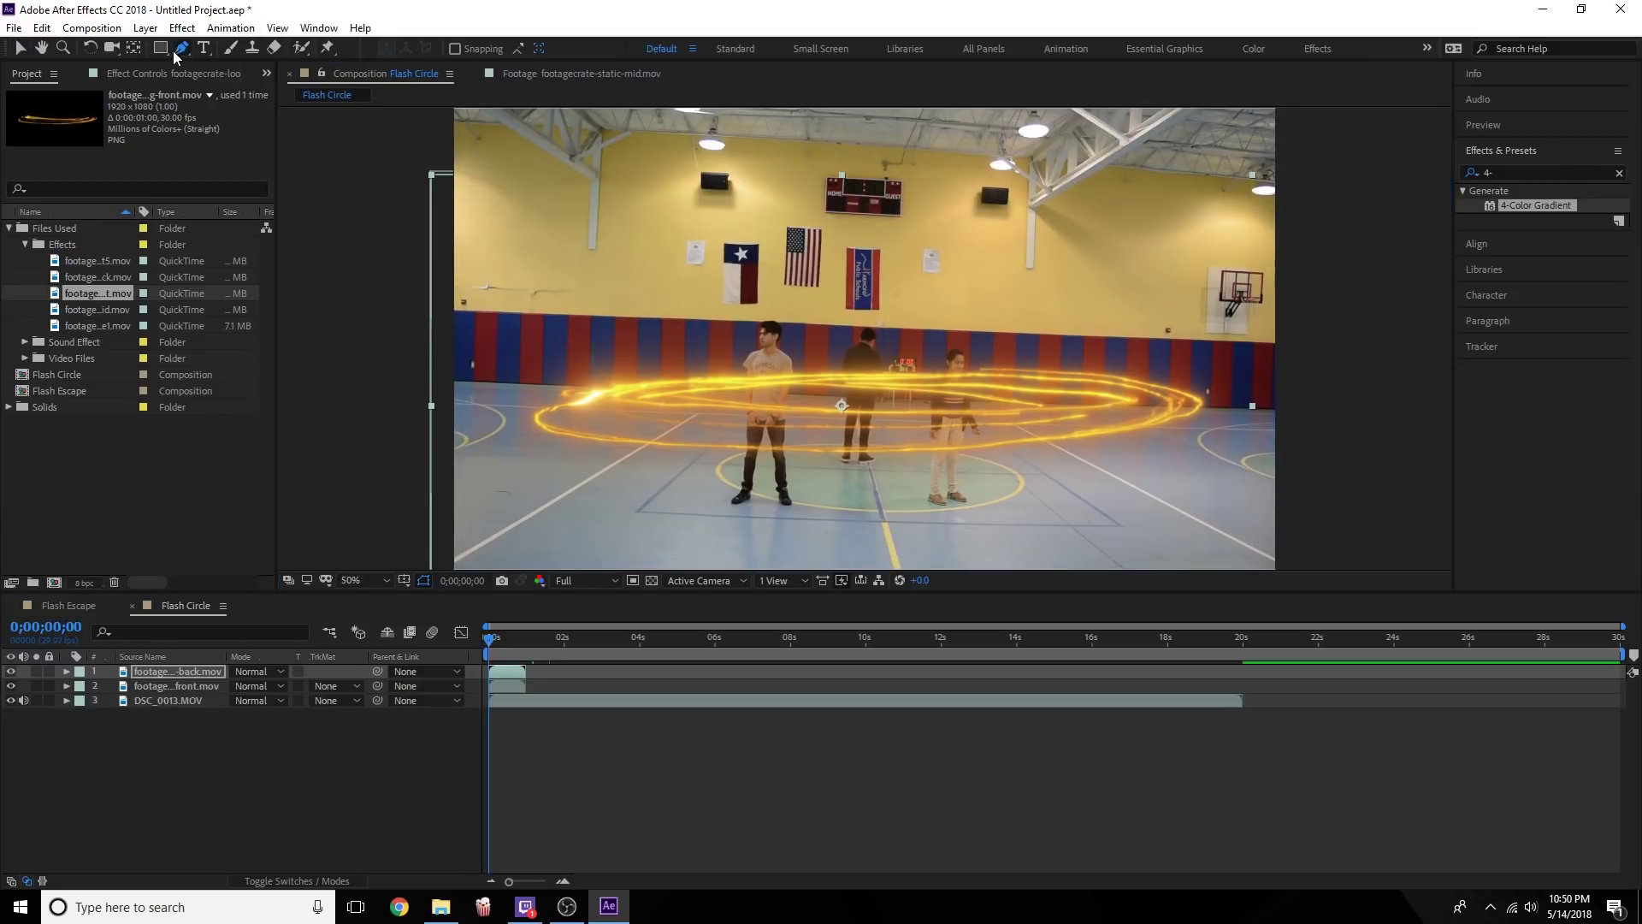
{"action": "scroll", "coordinate": [981, 291], "scroll_direction": "up", "scroll_amount": 2}
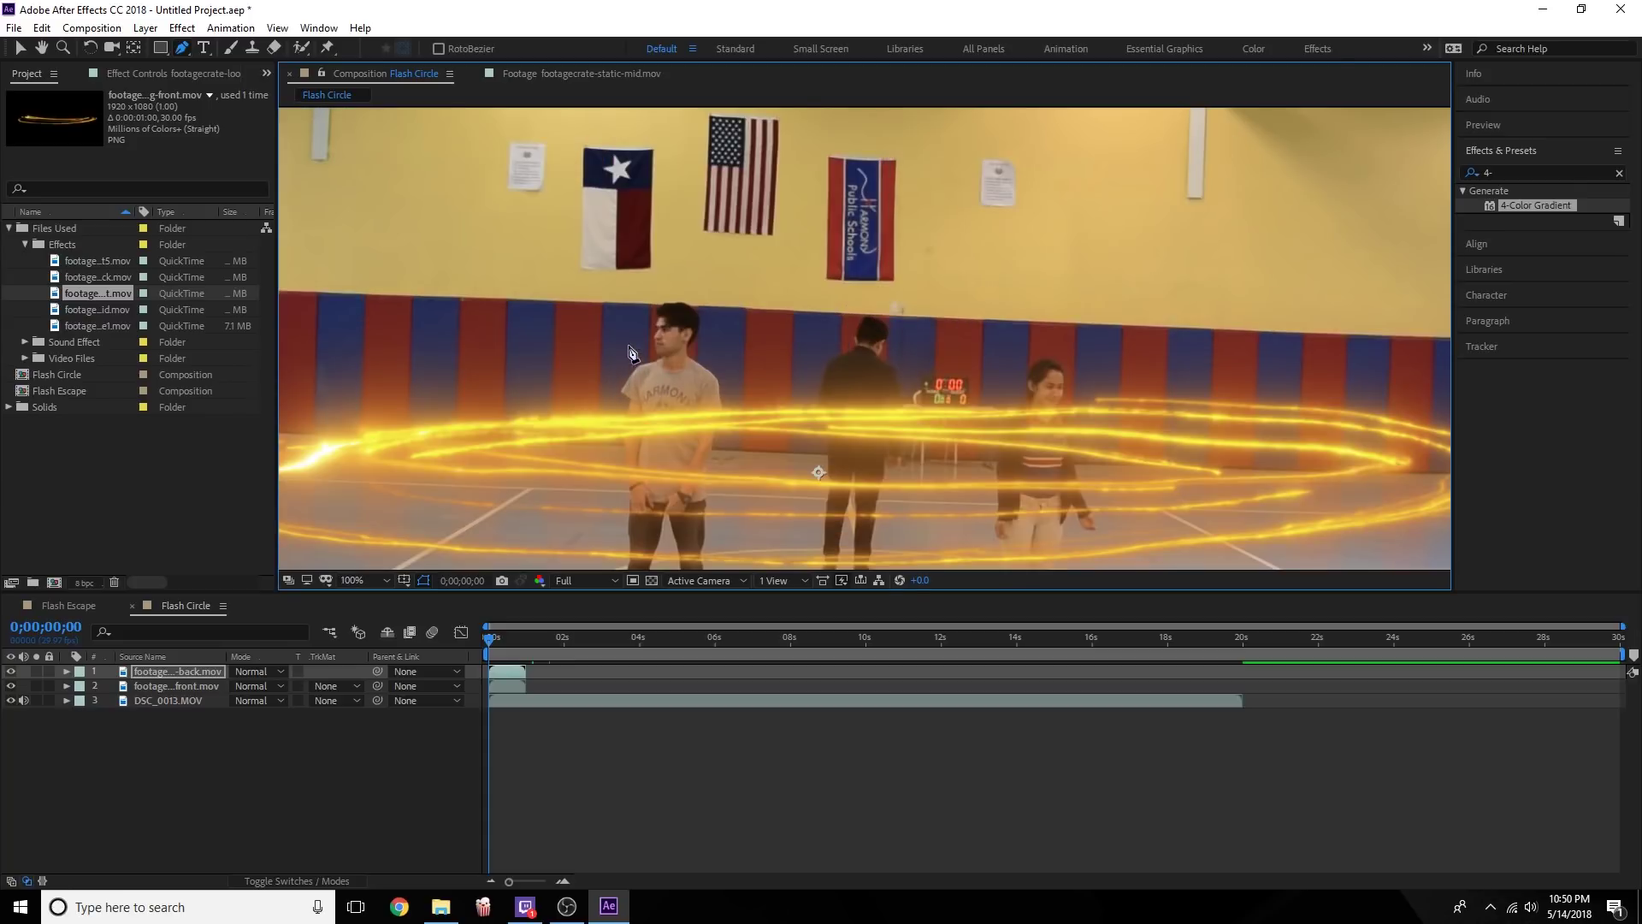
{"action": "left_click", "coordinate": [652, 314]}
{"action": "left_click", "coordinate": [654, 353]}
{"action": "left_click", "coordinate": [634, 371]}
{"action": "left_click", "coordinate": [626, 410]}
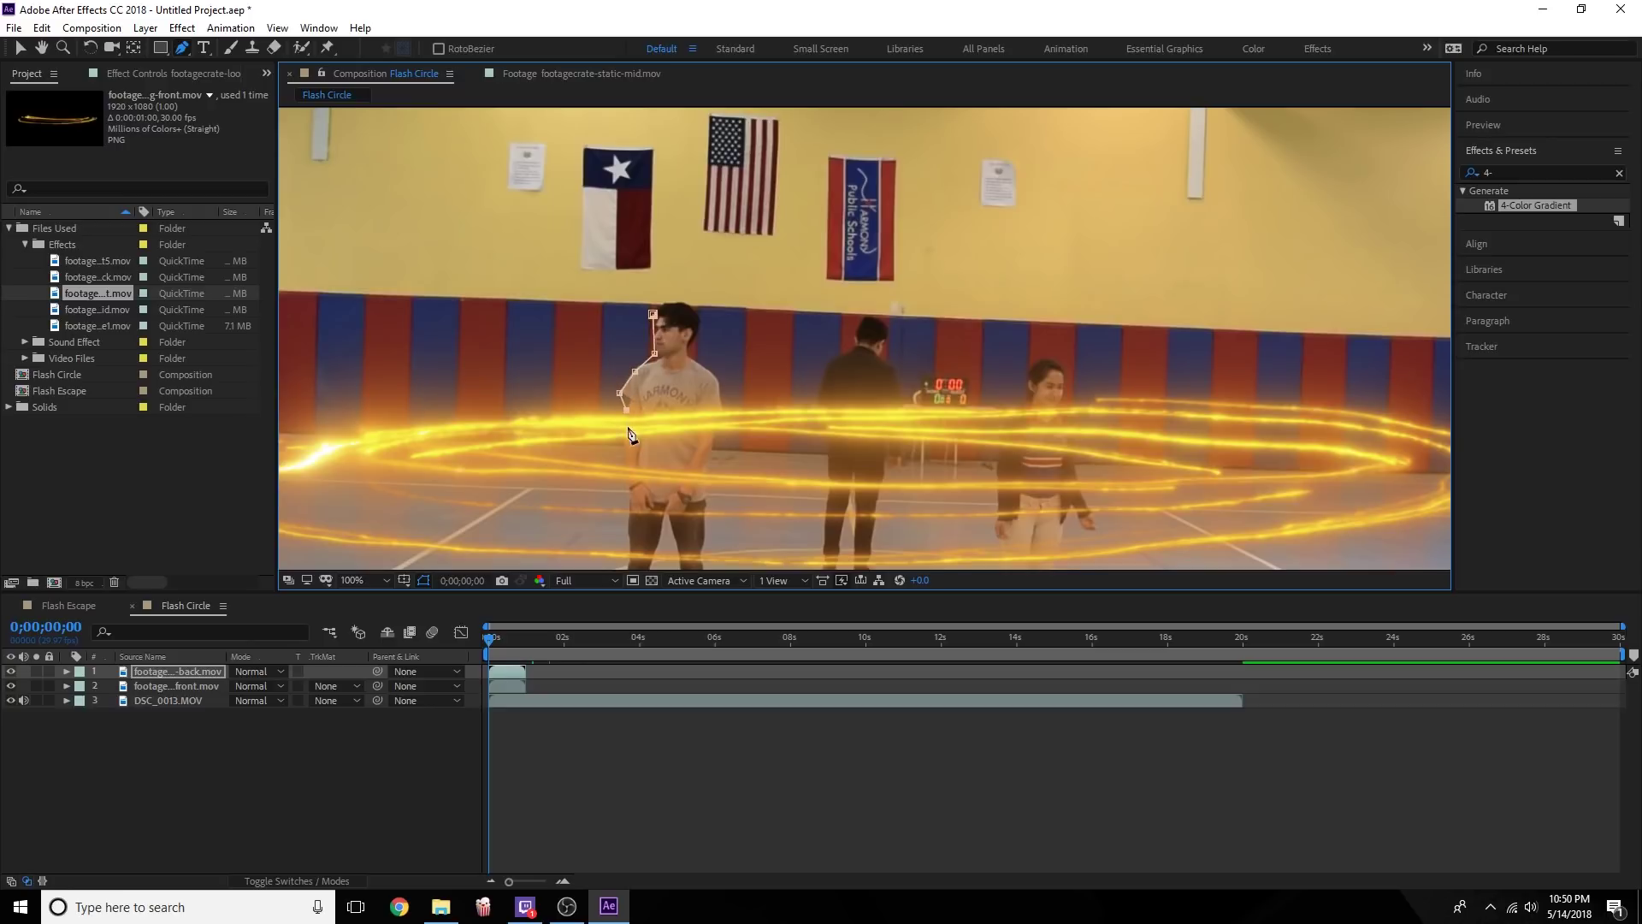
{"action": "left_click", "coordinate": [623, 488]}
{"action": "scroll", "coordinate": [629, 513], "scroll_direction": "down", "scroll_amount": 5}
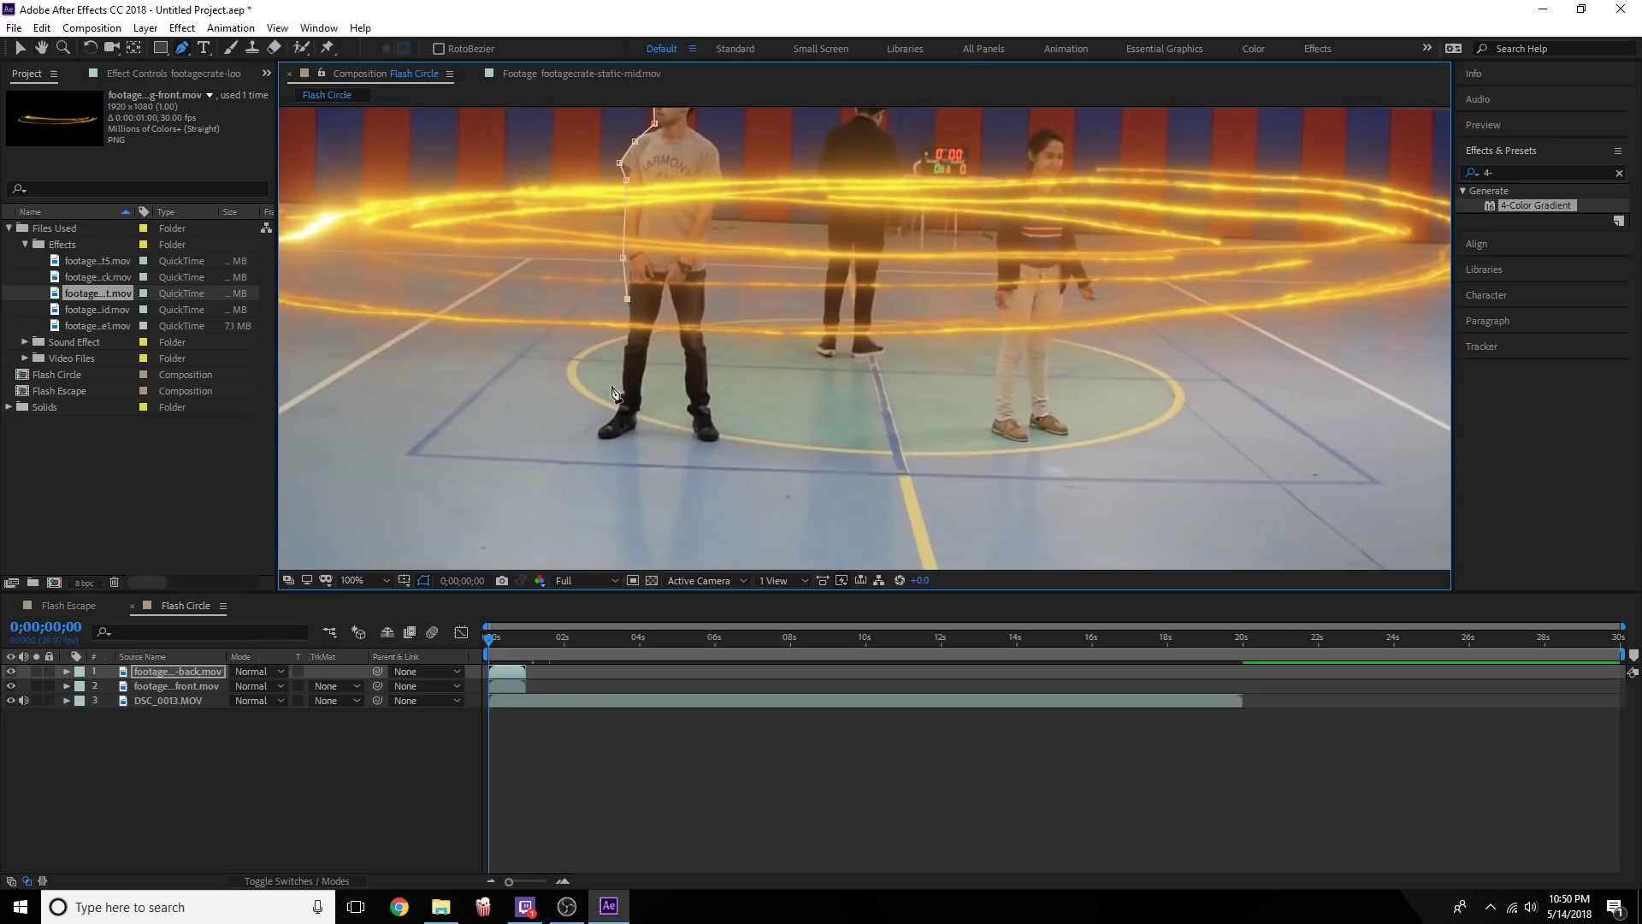
{"action": "left_click", "coordinate": [627, 299]}
{"action": "left_click", "coordinate": [610, 385]}
{"action": "left_click", "coordinate": [710, 401]}
{"action": "scroll", "coordinate": [710, 401], "scroll_direction": "up", "scroll_amount": 3}
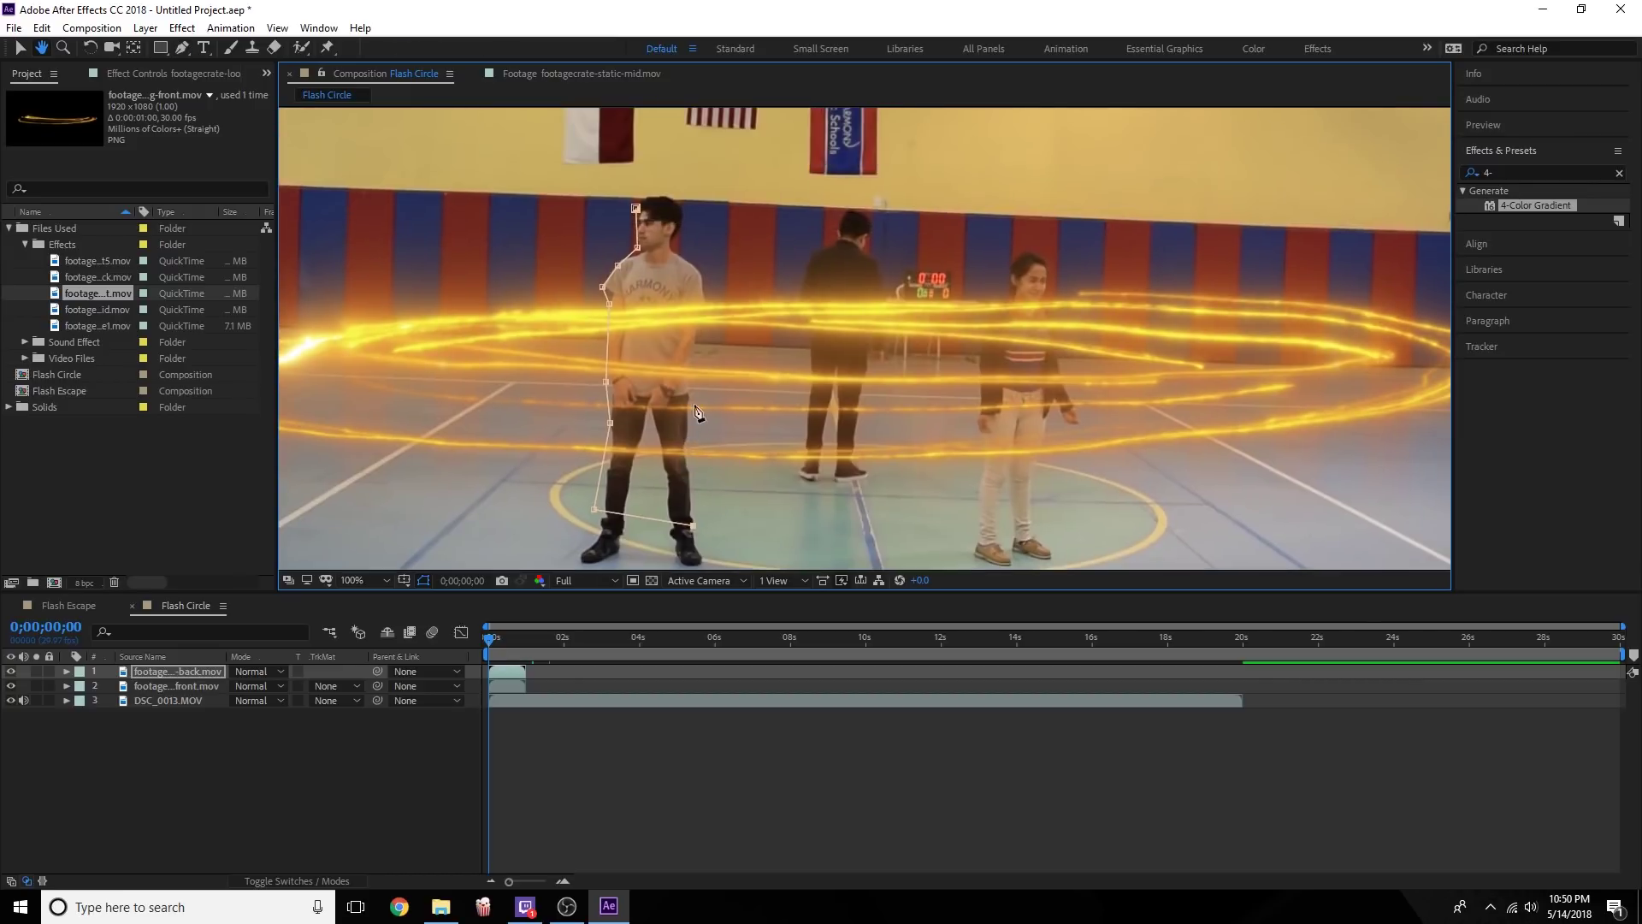
{"action": "left_click", "coordinate": [693, 402]}
{"action": "left_click", "coordinate": [691, 365]}
{"action": "left_click", "coordinate": [704, 286]}
{"action": "left_click", "coordinate": [695, 261]}
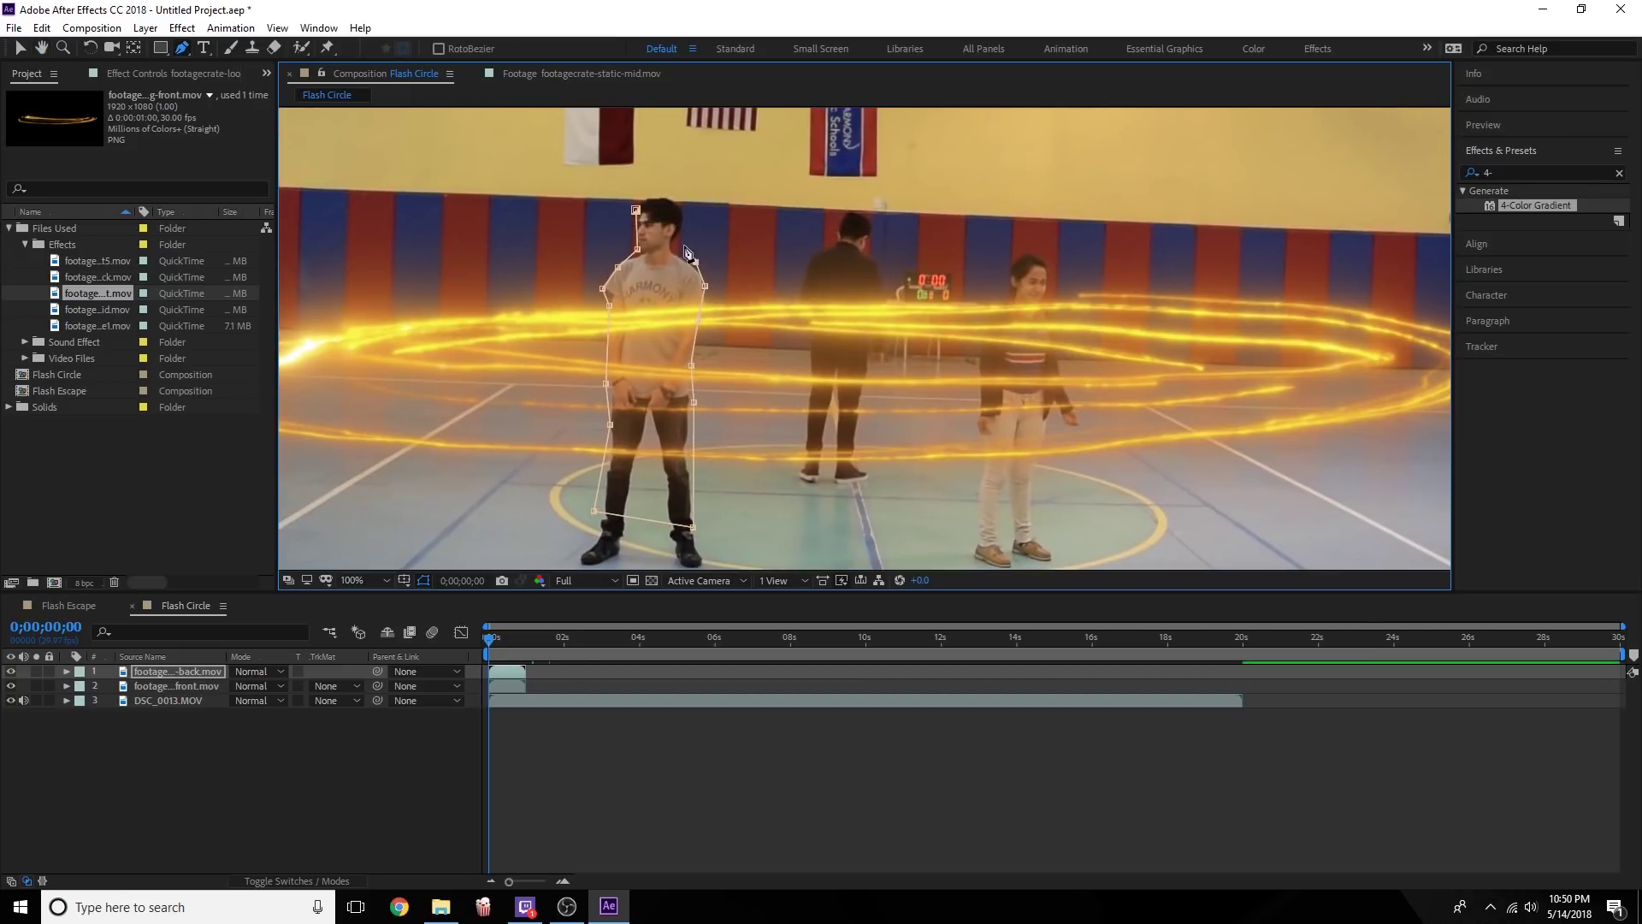
{"action": "left_click", "coordinate": [679, 233]}
{"action": "left_click", "coordinate": [676, 203]}
{"action": "left_click", "coordinate": [652, 197]}
{"action": "left_click", "coordinate": [635, 209]}
Draw a second closed mask on the back ring layer around the middle person dressed in black.
{"action": "key", "text": "h"}
{"action": "left_click_drag", "start_coordinate": [815, 238], "coordinate": [682, 282]}
{"action": "key", "text": "g"}
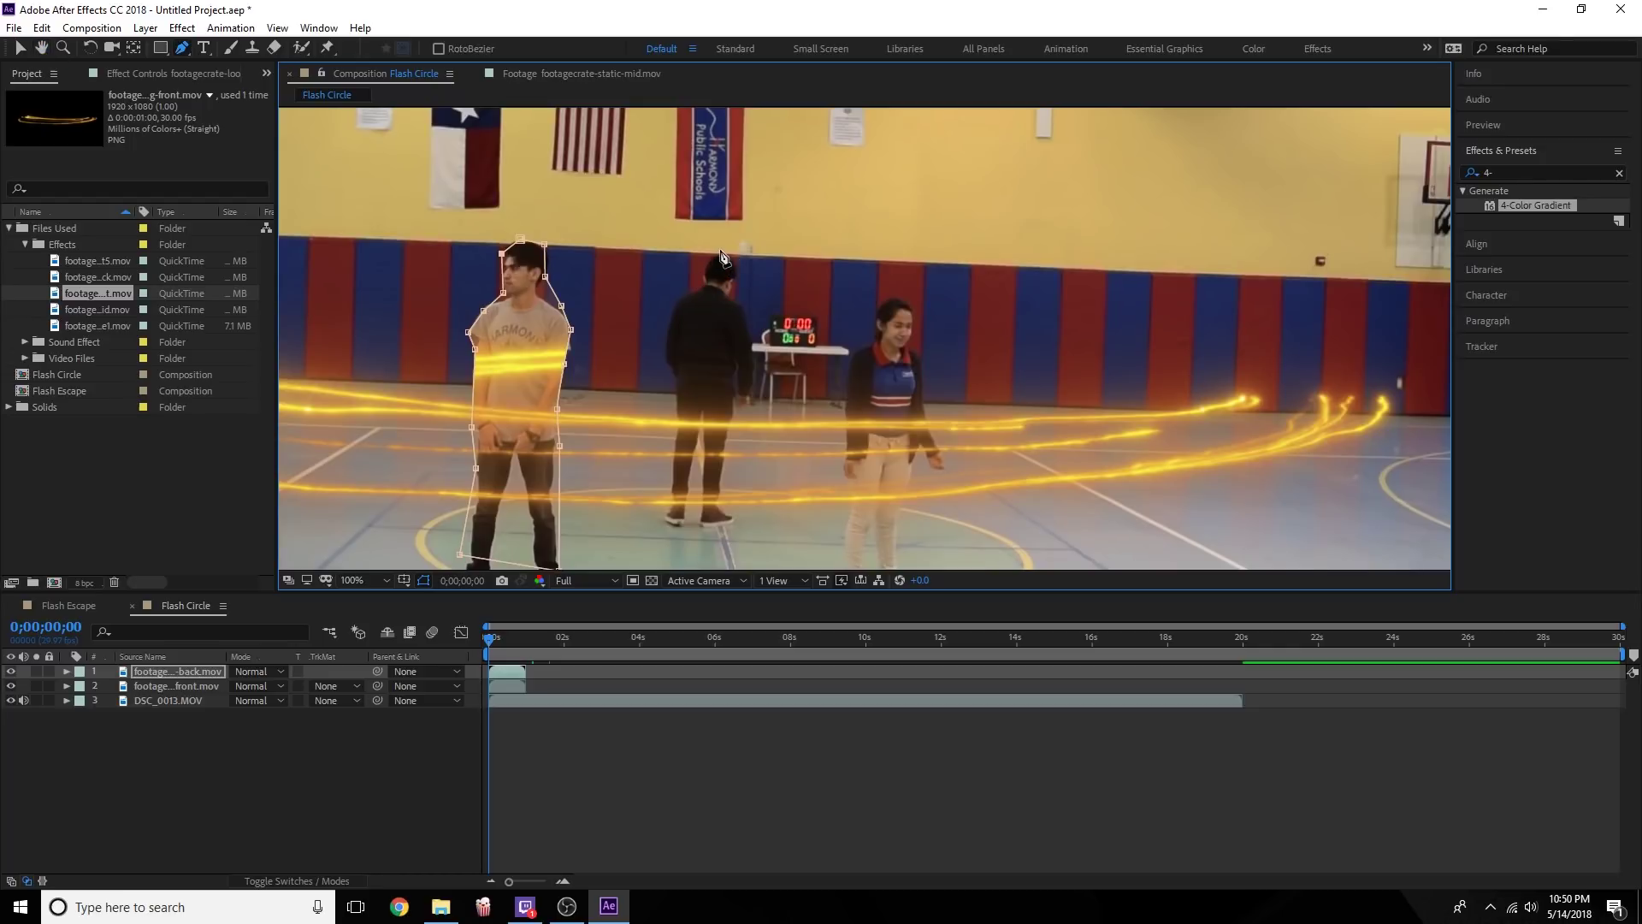
{"action": "left_click", "coordinate": [718, 250]}
{"action": "left_click", "coordinate": [703, 259]}
{"action": "left_click", "coordinate": [691, 286]}
{"action": "left_click", "coordinate": [661, 313]}
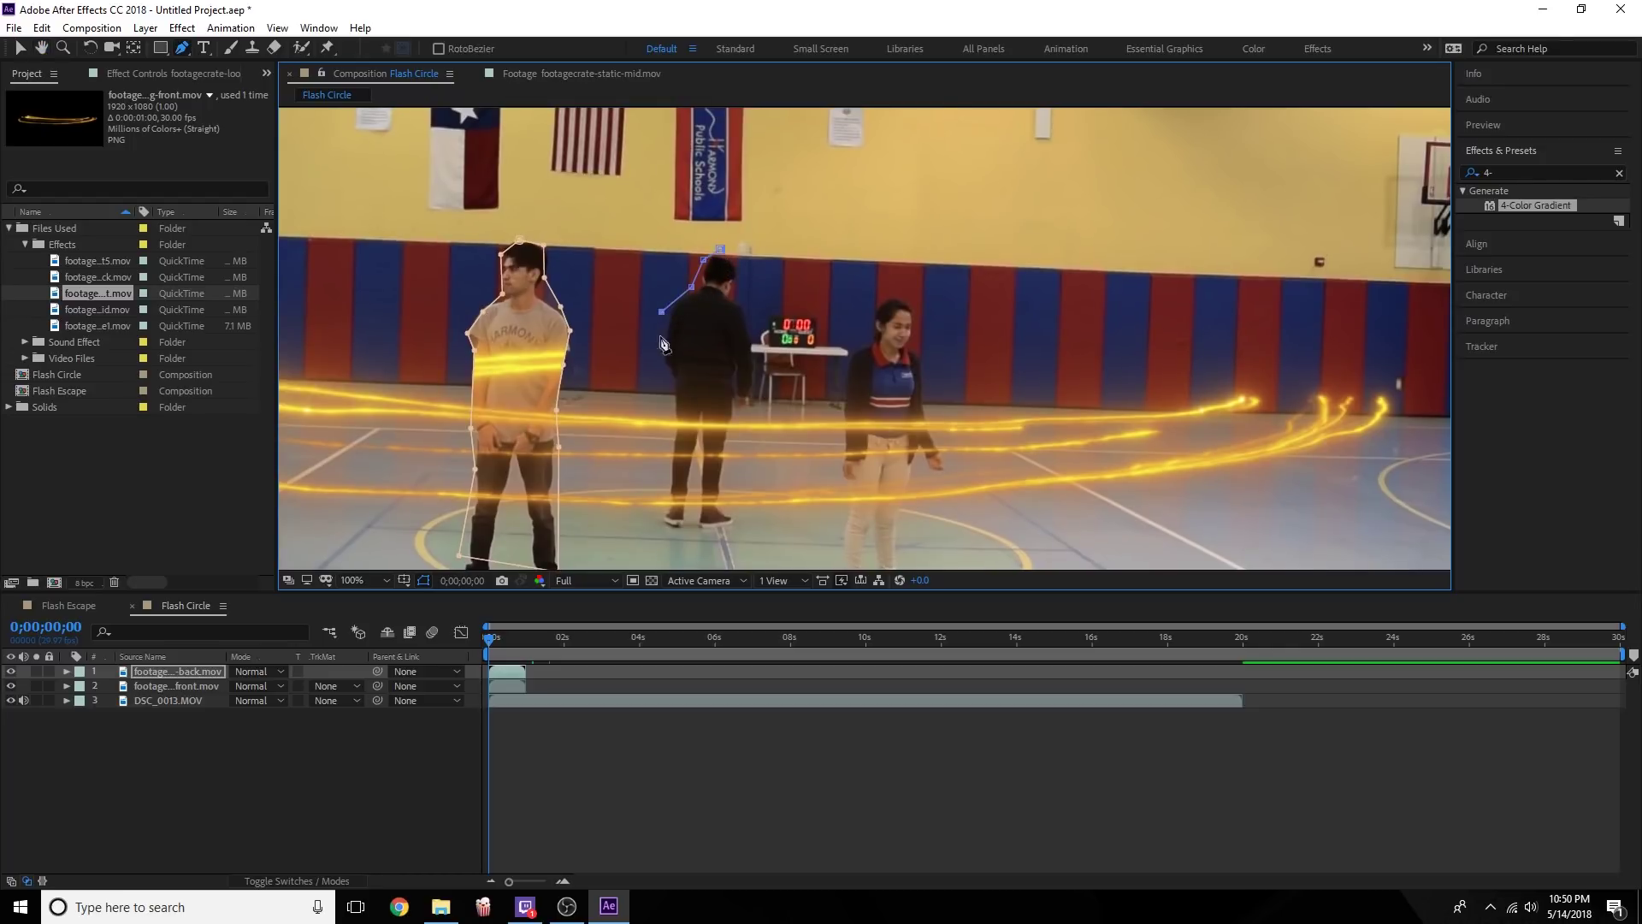
{"action": "left_click", "coordinate": [654, 358]}
{"action": "left_click", "coordinate": [664, 394]}
{"action": "left_click", "coordinate": [666, 449]}
{"action": "left_click", "coordinate": [654, 518]}
{"action": "left_click", "coordinate": [751, 400]}
{"action": "left_click", "coordinate": [758, 364]}
{"action": "left_click", "coordinate": [754, 309]}
{"action": "left_click", "coordinate": [742, 268]}
{"action": "left_click", "coordinate": [720, 250]}
Draw a third closed mask on the back ring layer around the girl in light trousers, from head to shoes.
{"action": "left_click_drag", "start_coordinate": [723, 256], "coordinate": [590, 218]}
{"action": "left_click", "coordinate": [762, 246]}
{"action": "left_click", "coordinate": [729, 262]}
{"action": "left_click", "coordinate": [722, 304]}
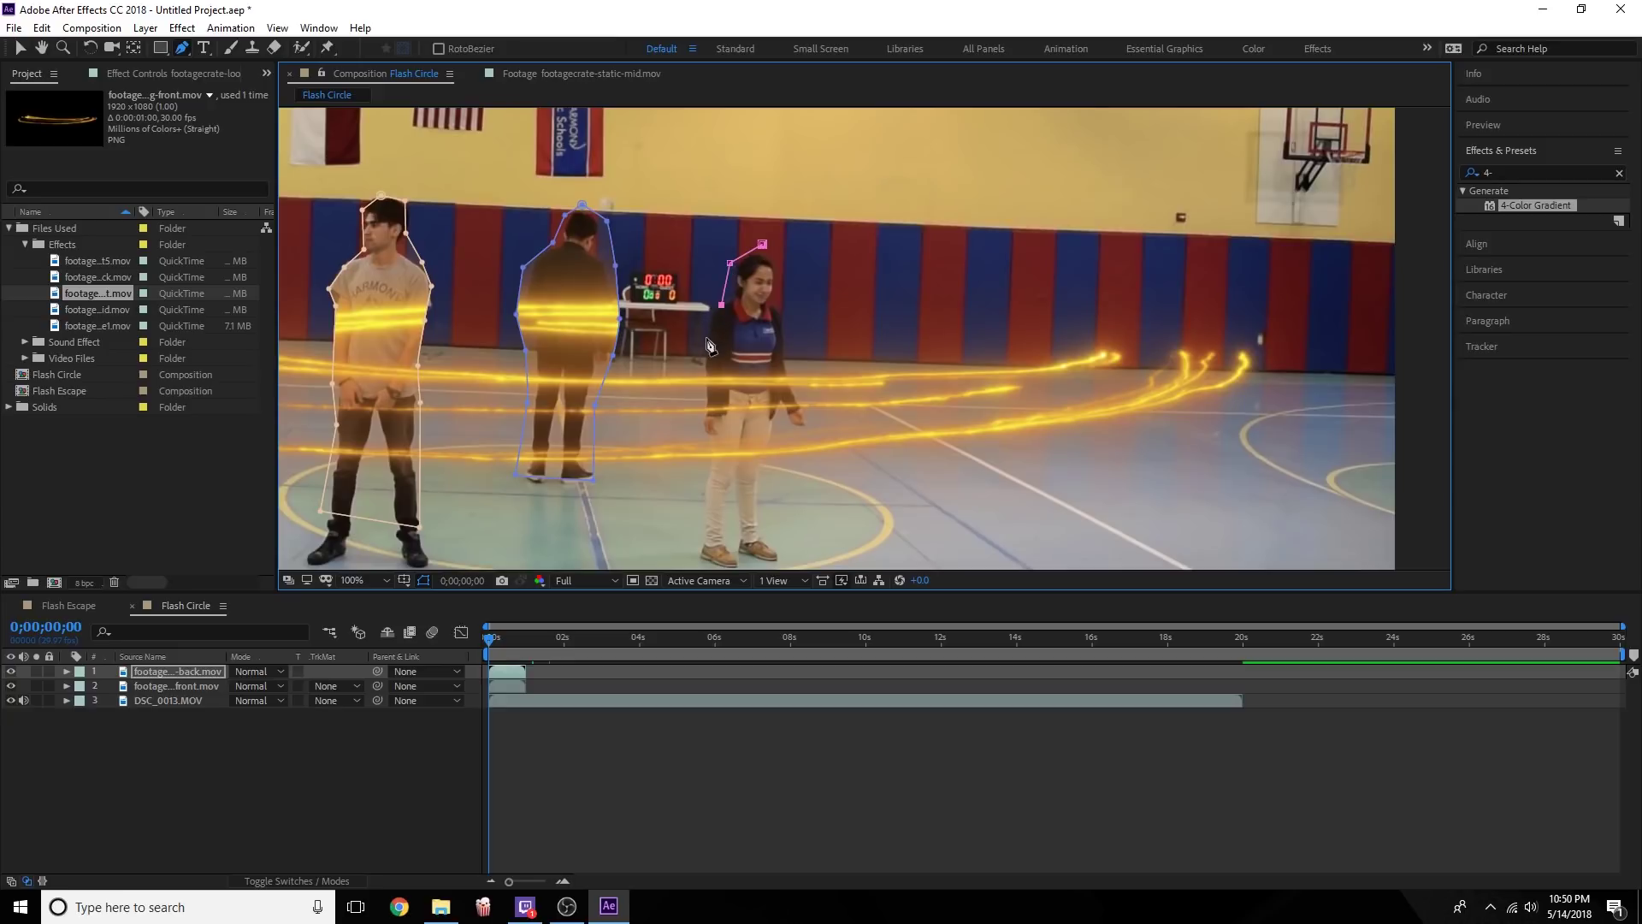
{"action": "left_click", "coordinate": [705, 339]}
{"action": "left_click", "coordinate": [693, 416]}
{"action": "left_click", "coordinate": [701, 466]}
{"action": "left_click", "coordinate": [695, 530]}
{"action": "left_click", "coordinate": [689, 558]}
{"action": "left_click_drag", "start_coordinate": [723, 560], "coordinate": [644, 506]}
{"action": "left_click", "coordinate": [668, 511]}
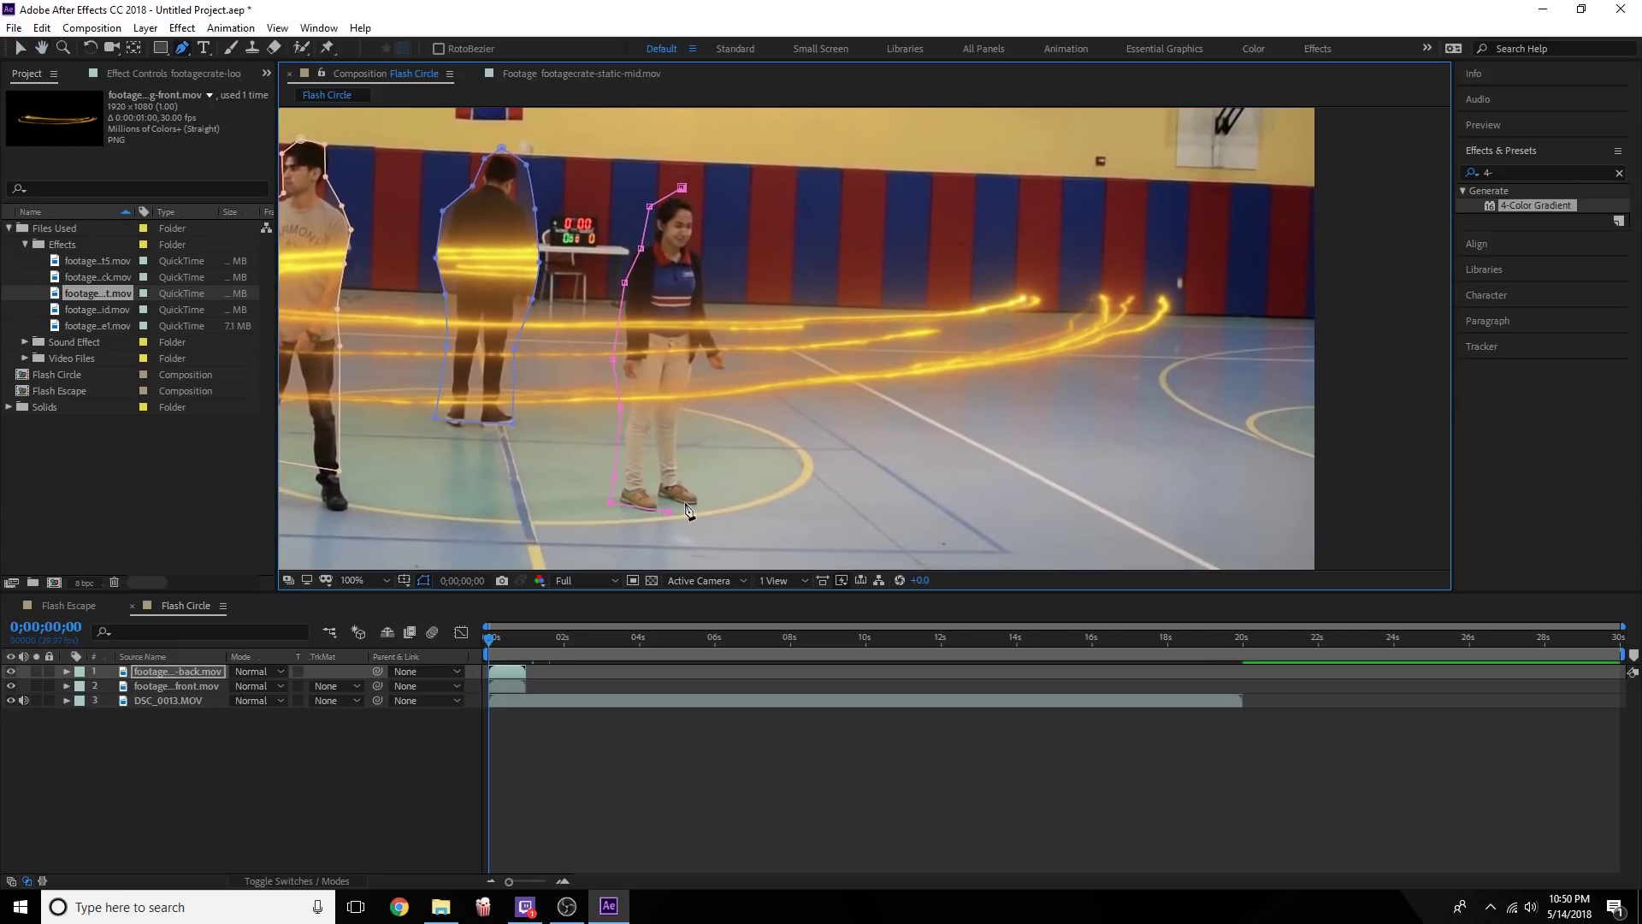
{"action": "left_click", "coordinate": [689, 502]}
{"action": "left_click", "coordinate": [728, 368]}
{"action": "left_click", "coordinate": [720, 327]}
{"action": "left_click", "coordinate": [710, 276]}
{"action": "left_click", "coordinate": [703, 231]}
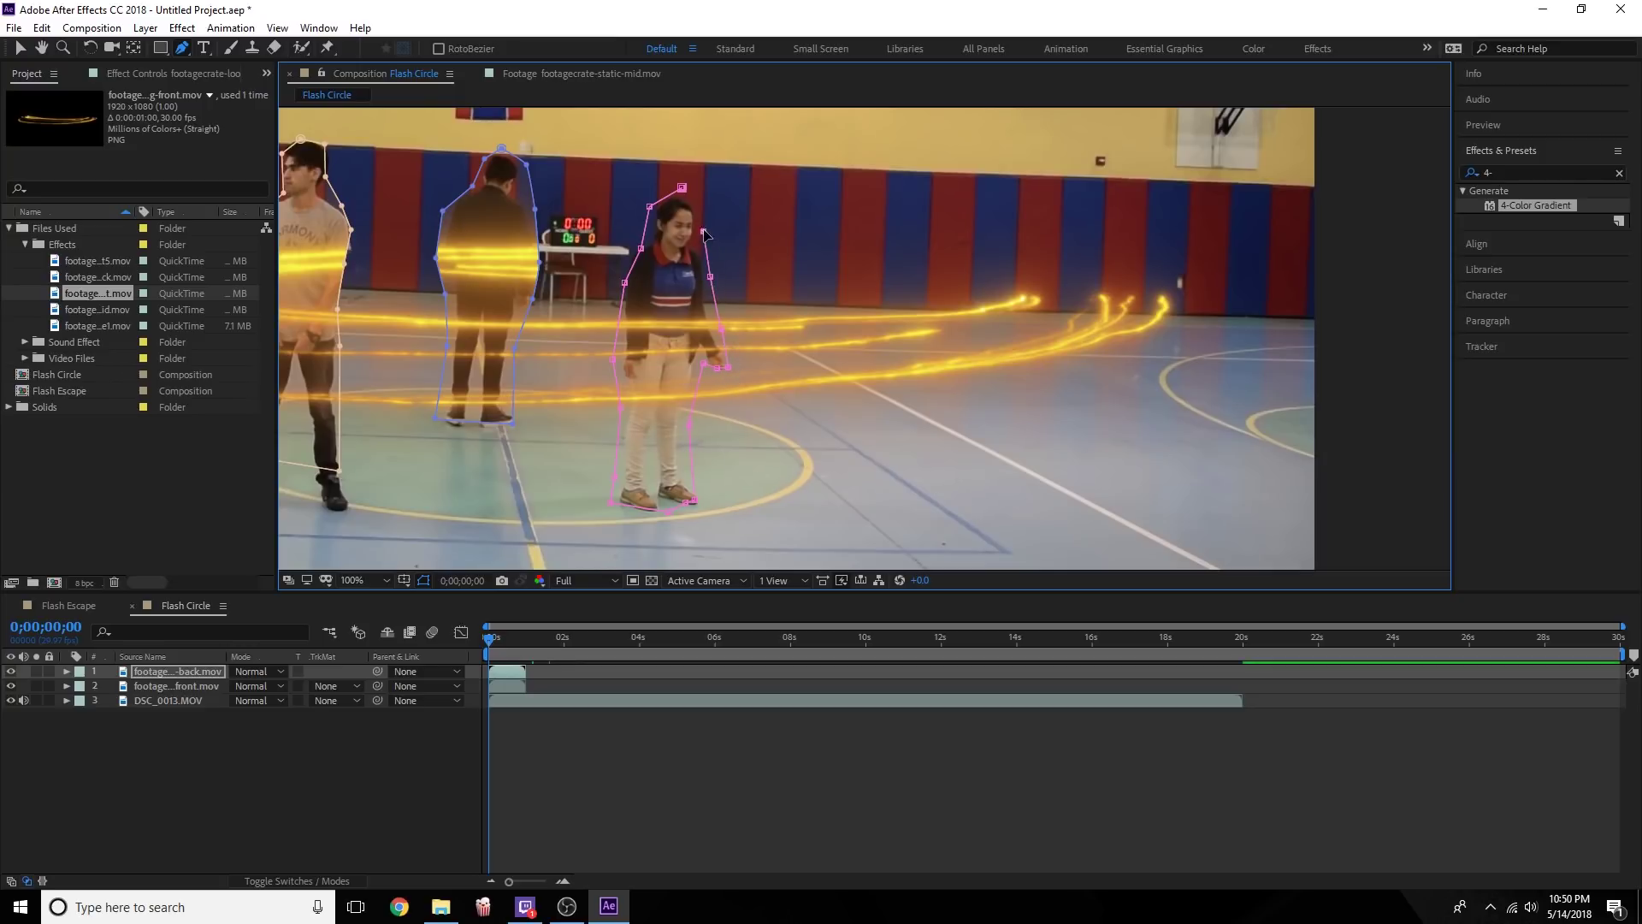
{"action": "left_click", "coordinate": [681, 187]}
Reveal the back ring layer's masks and set Mask 1, Mask 2 and Mask 3 to Subtract.
{"action": "left_click_drag", "start_coordinate": [662, 313], "coordinate": [899, 313]}
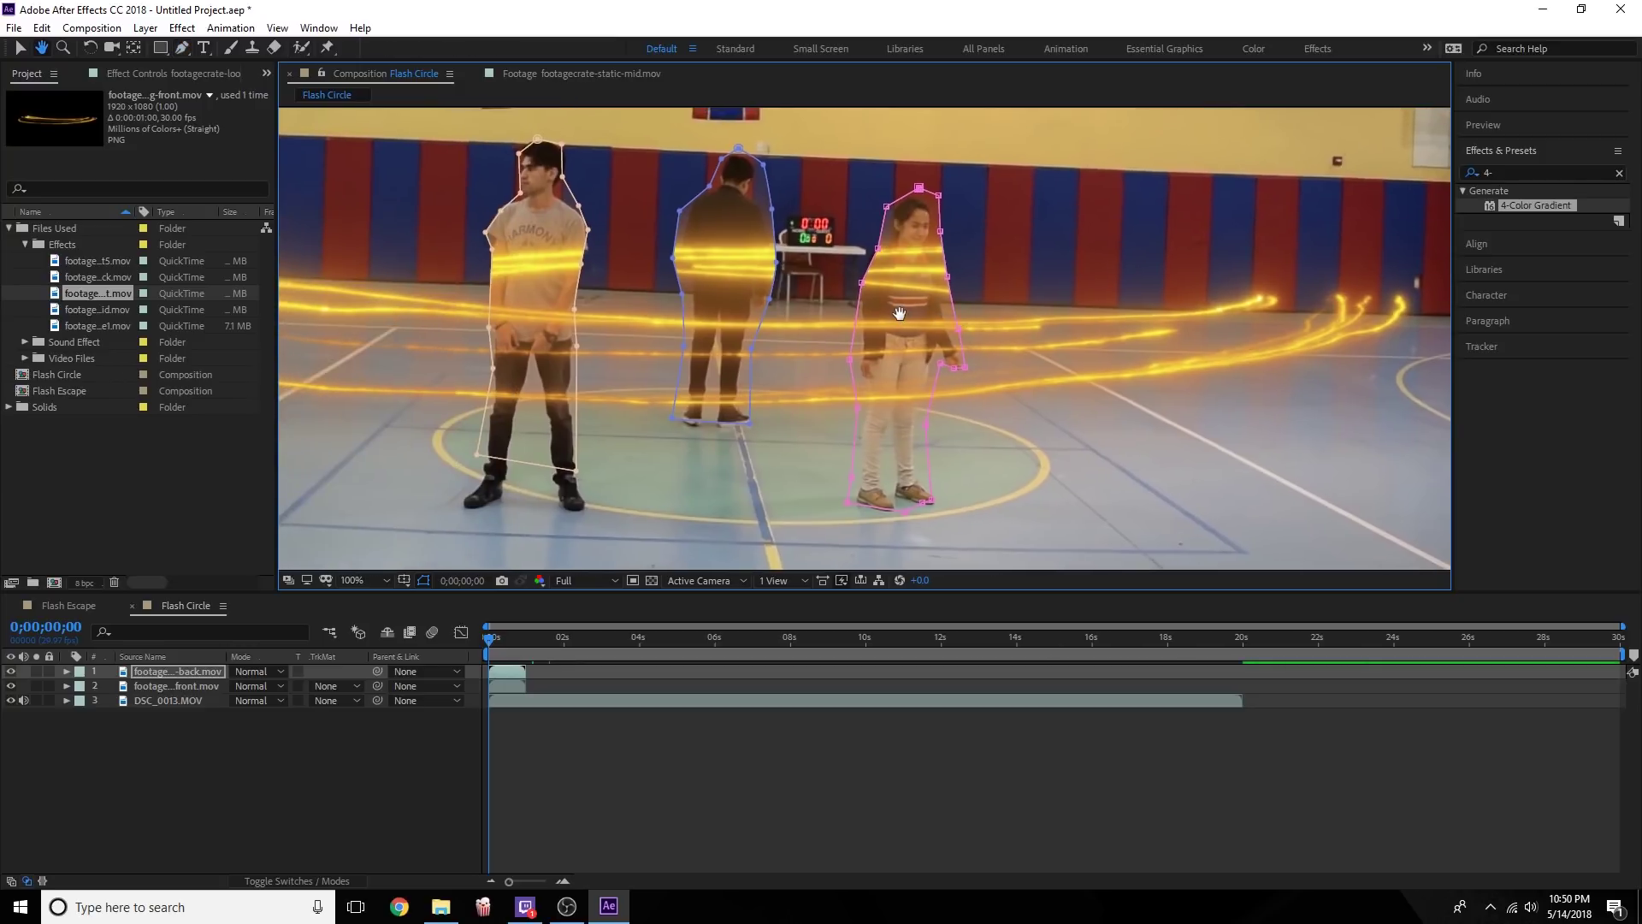
{"action": "key", "text": "space"}
{"action": "left_click_drag", "start_coordinate": [472, 306], "coordinate": [669, 398]}
{"action": "key", "text": "space"}
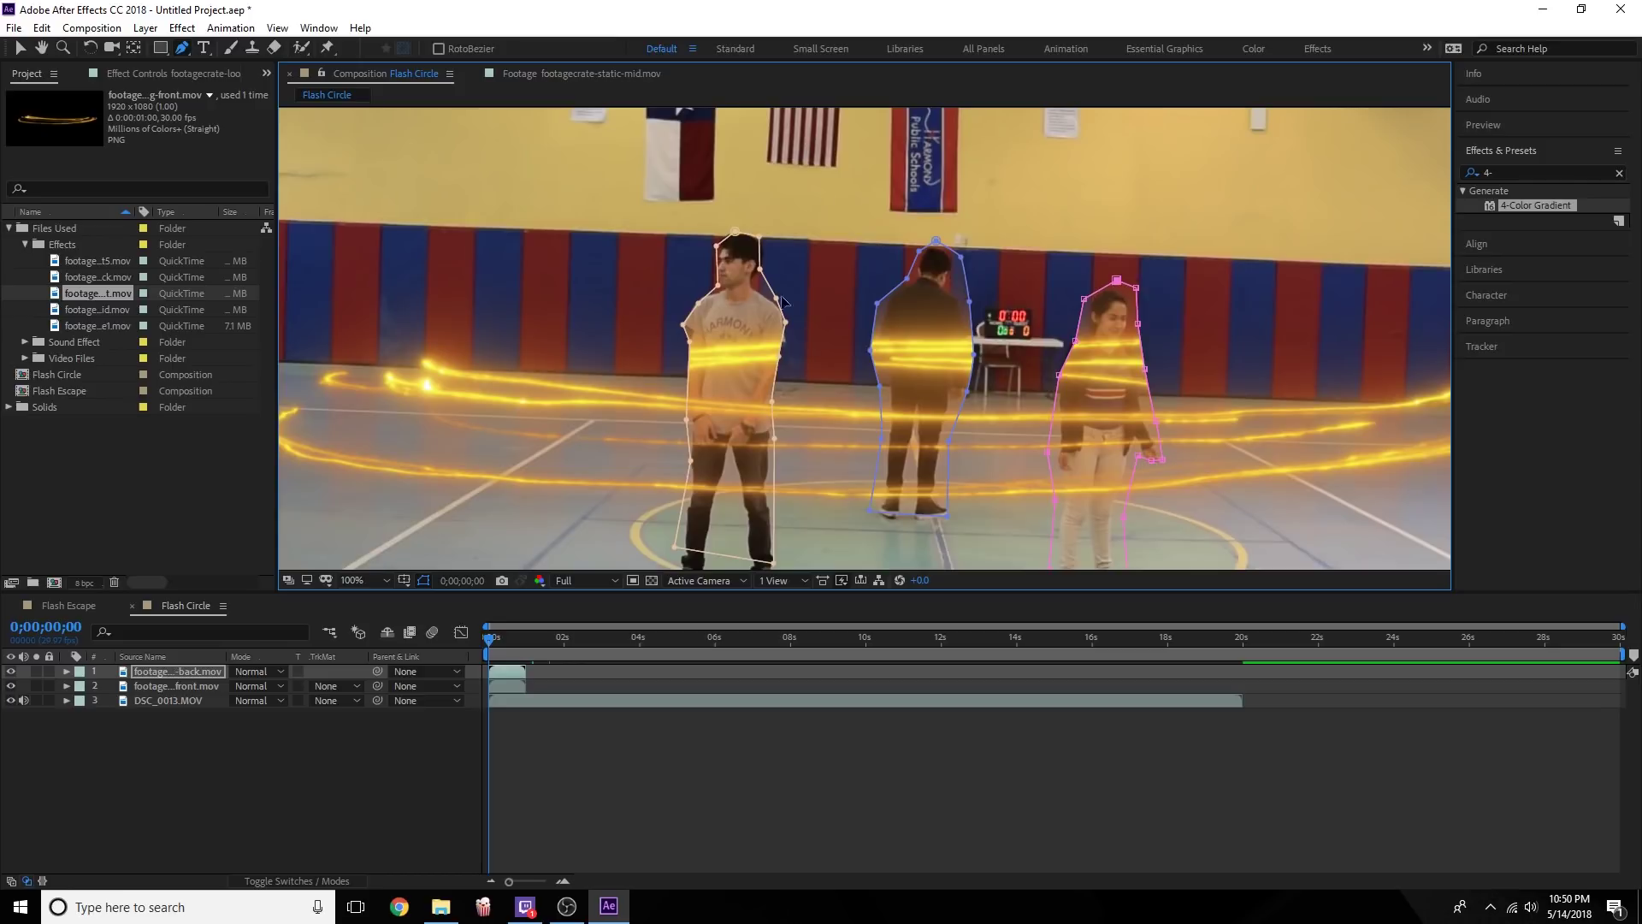
{"action": "left_click", "coordinate": [150, 680]}
{"action": "key", "text": "m"}
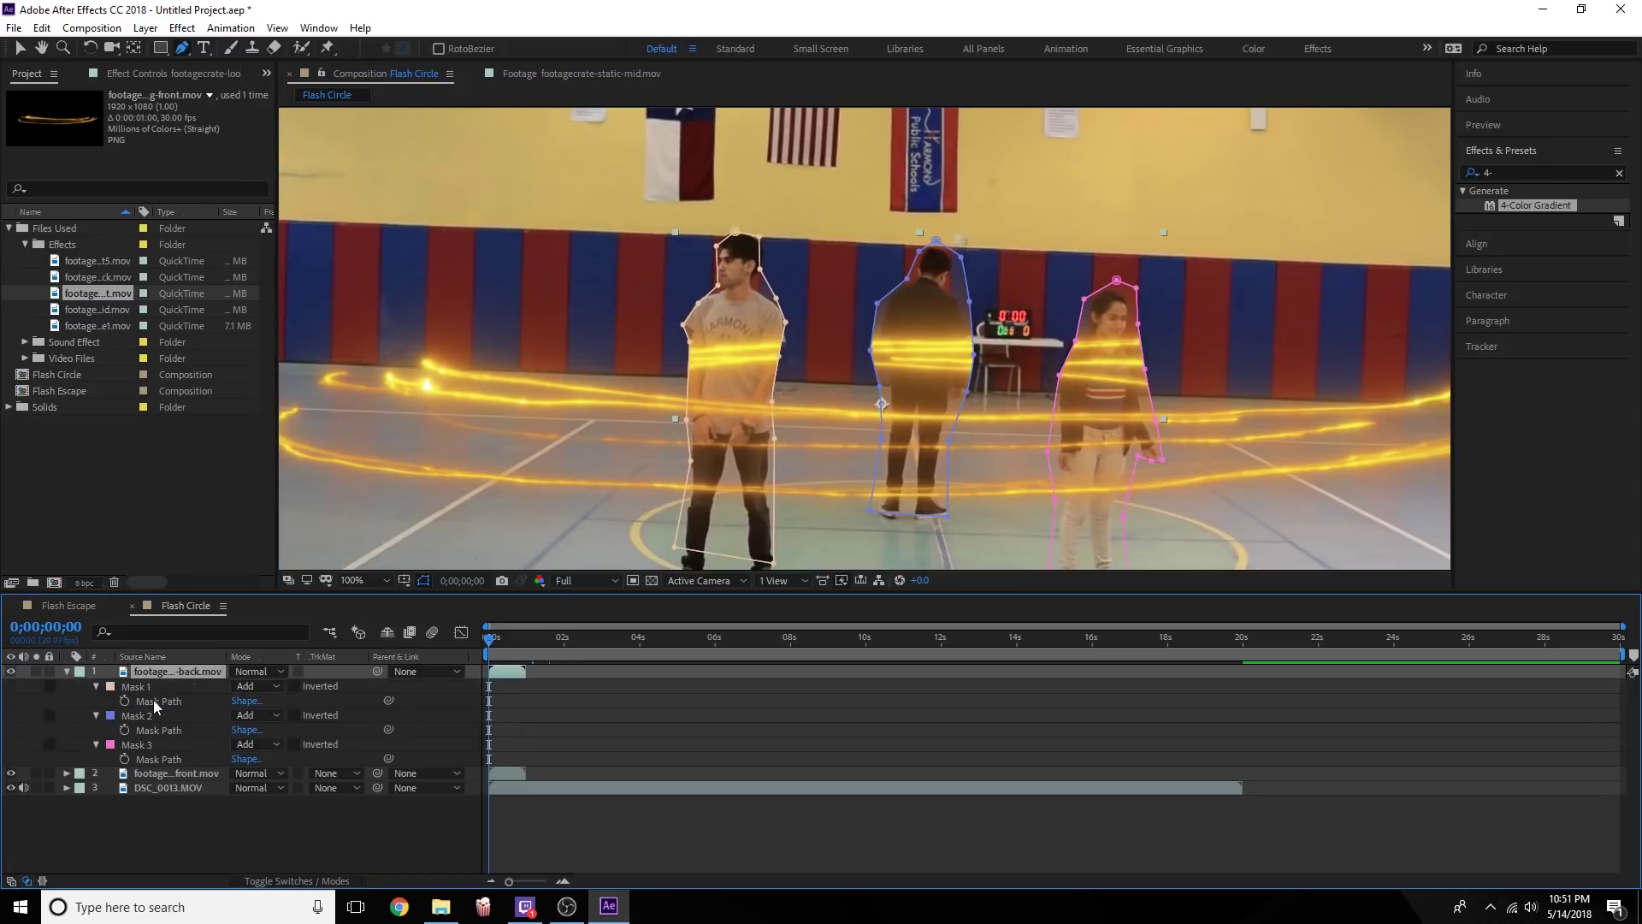
{"action": "left_click", "coordinate": [274, 691]}
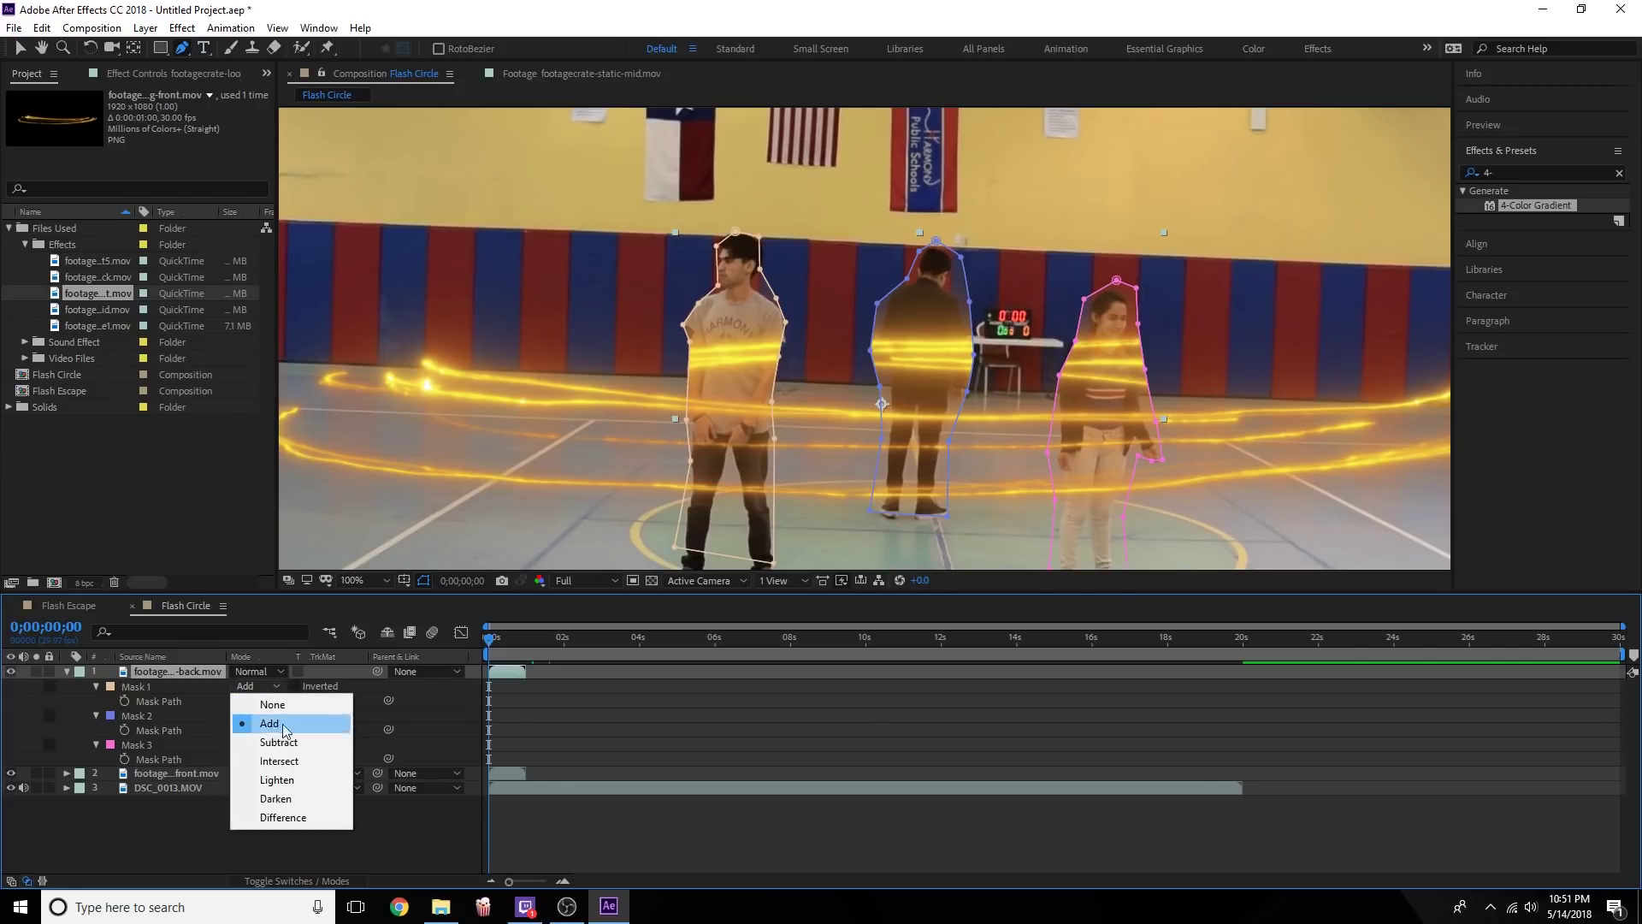
{"action": "left_click", "coordinate": [277, 741]}
{"action": "left_click", "coordinate": [272, 714]}
{"action": "left_click", "coordinate": [278, 771]}
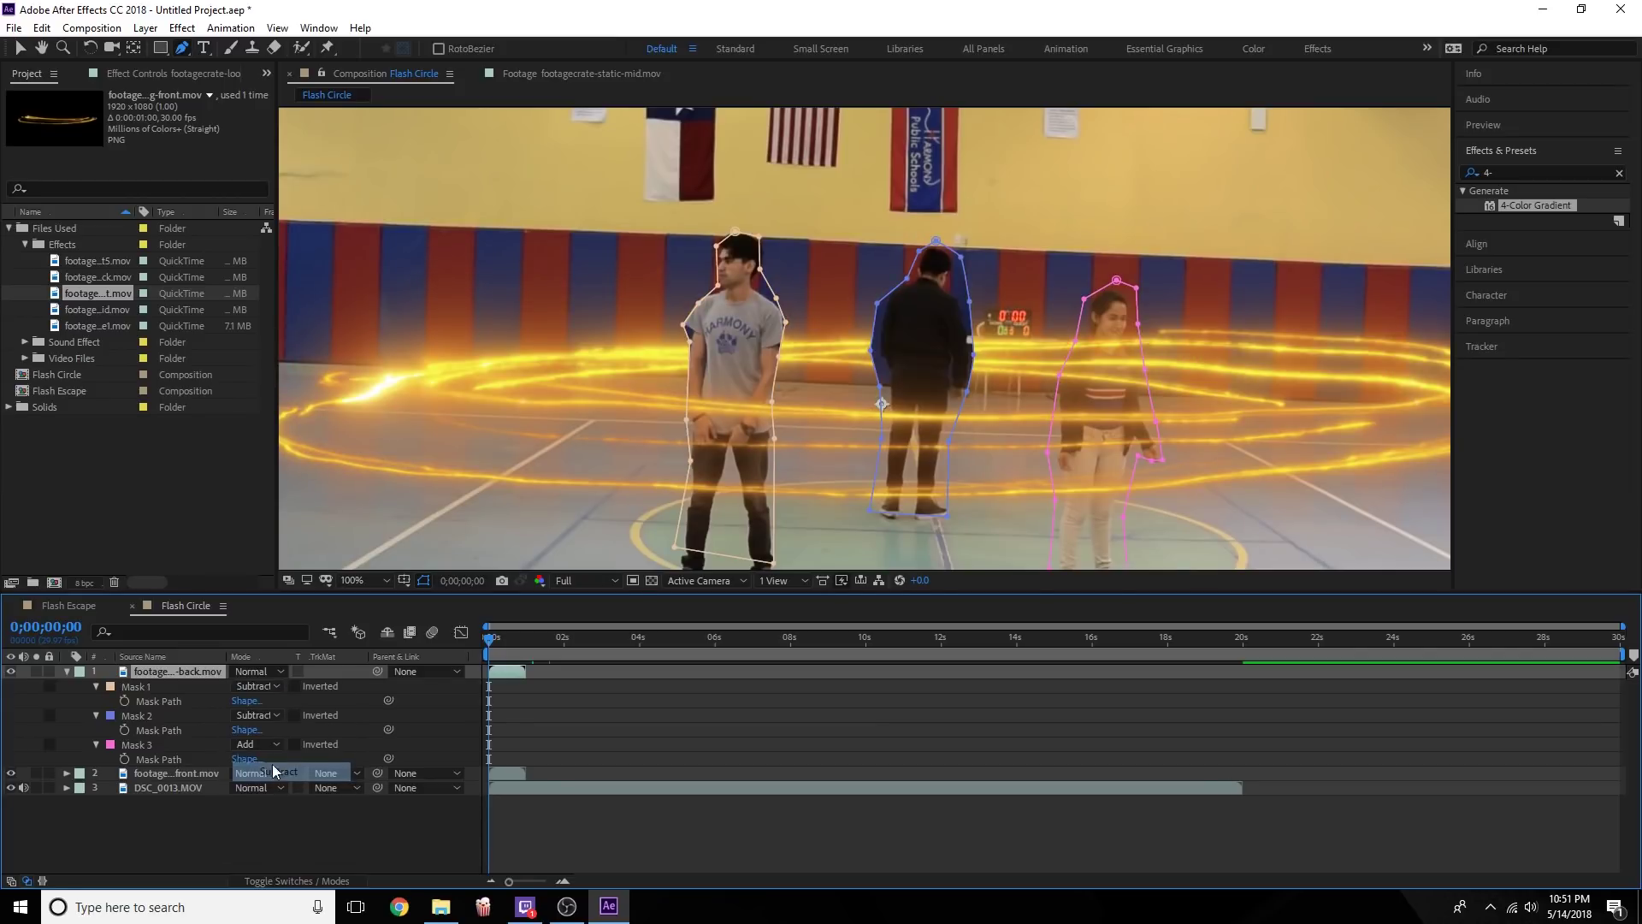
{"action": "left_click", "coordinate": [257, 744]}
{"action": "left_click", "coordinate": [278, 800]}
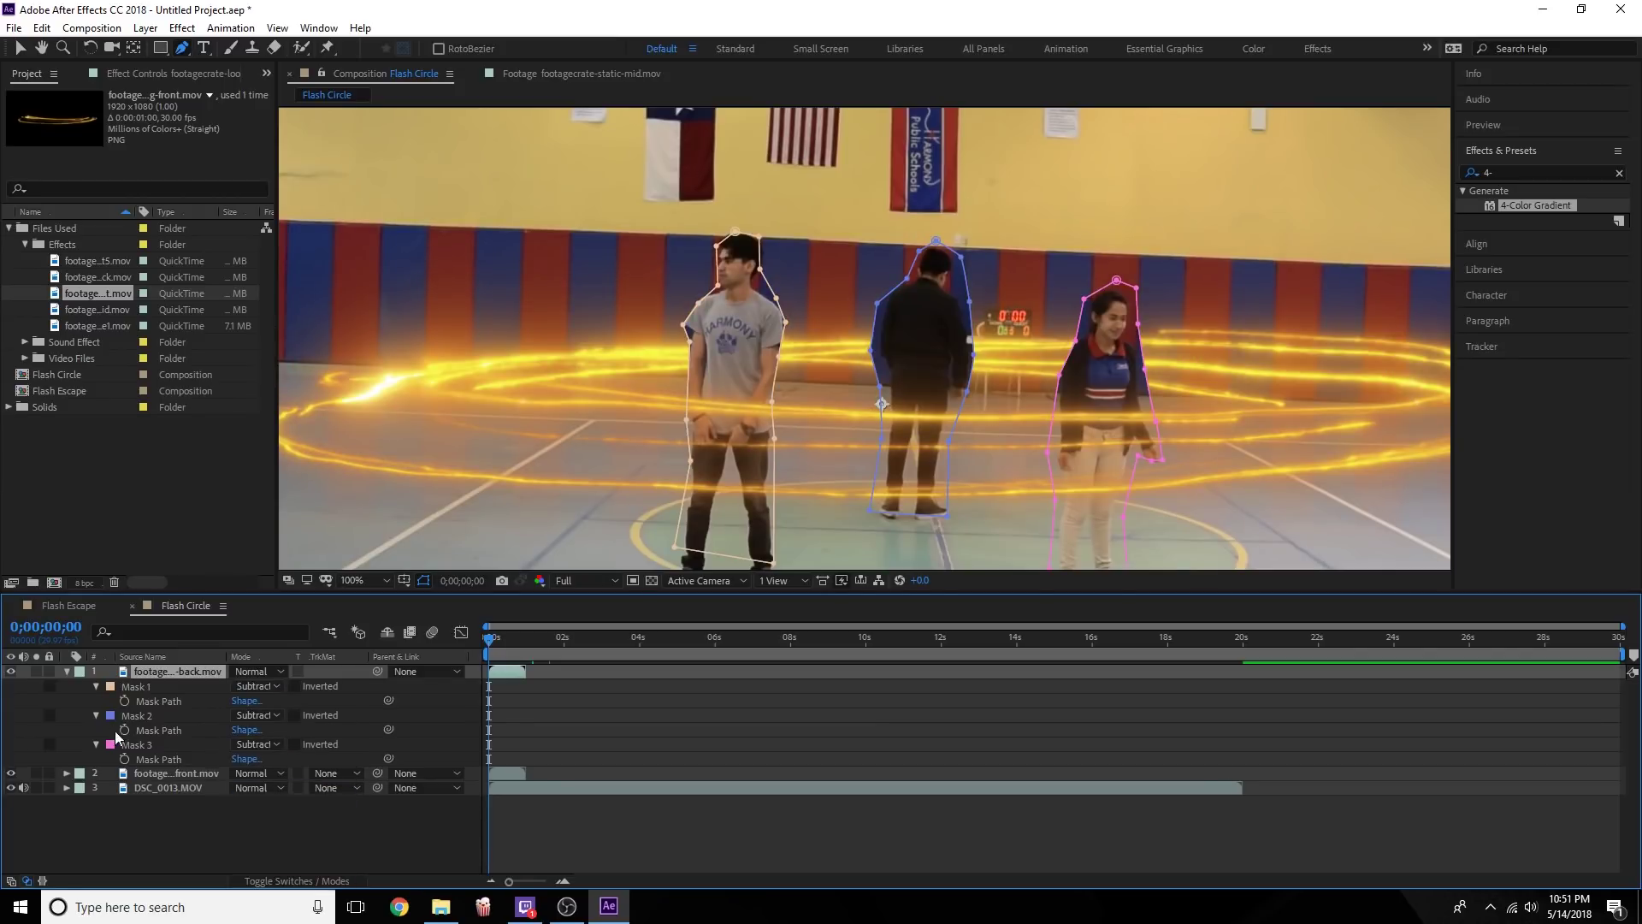
Feather the back ring layer's masks by 21 pixels on Mask 1, 26 pixels on Mask 2 and 14 pixels on Mask 3.
{"action": "left_click", "coordinate": [97, 686]}
{"action": "left_click", "coordinate": [96, 687]}
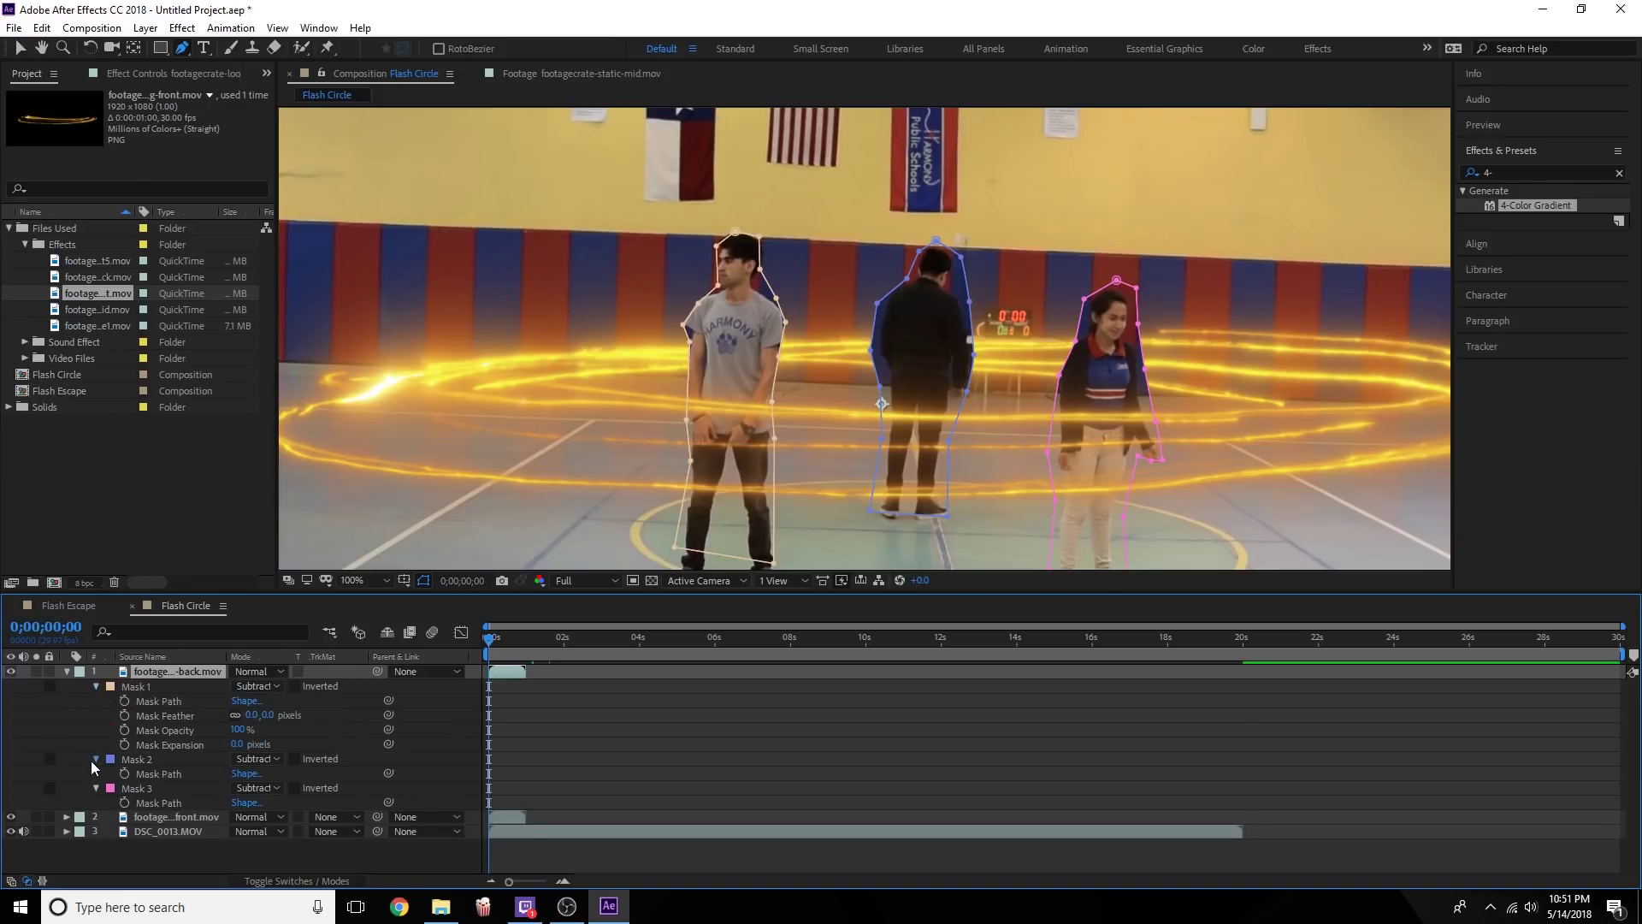
{"action": "left_click", "coordinate": [95, 759]}
{"action": "left_click", "coordinate": [96, 759]}
{"action": "left_click", "coordinate": [96, 832]}
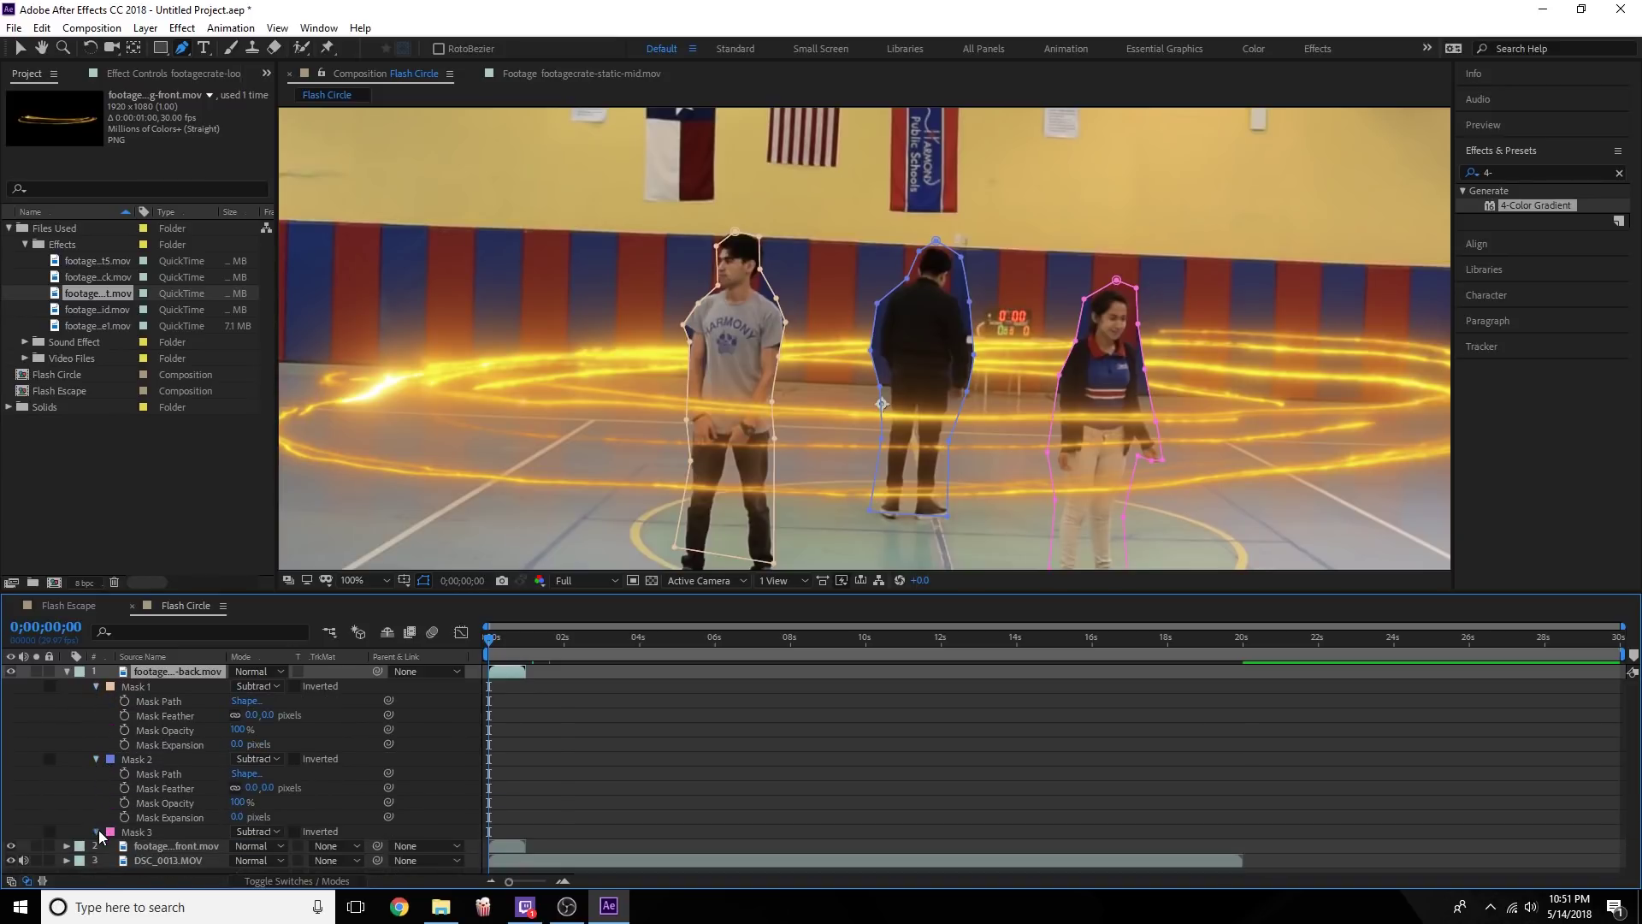
{"action": "scroll", "coordinate": [172, 744], "scroll_direction": "down", "scroll_amount": 1}
{"action": "mouse_move", "coordinate": [250, 768]}
{"action": "left_mouse_down"}
{"action": "mouse_move", "coordinate": [320, 772]}
{"action": "mouse_move", "coordinate": [279, 779]}
{"action": "left_mouse_up"}
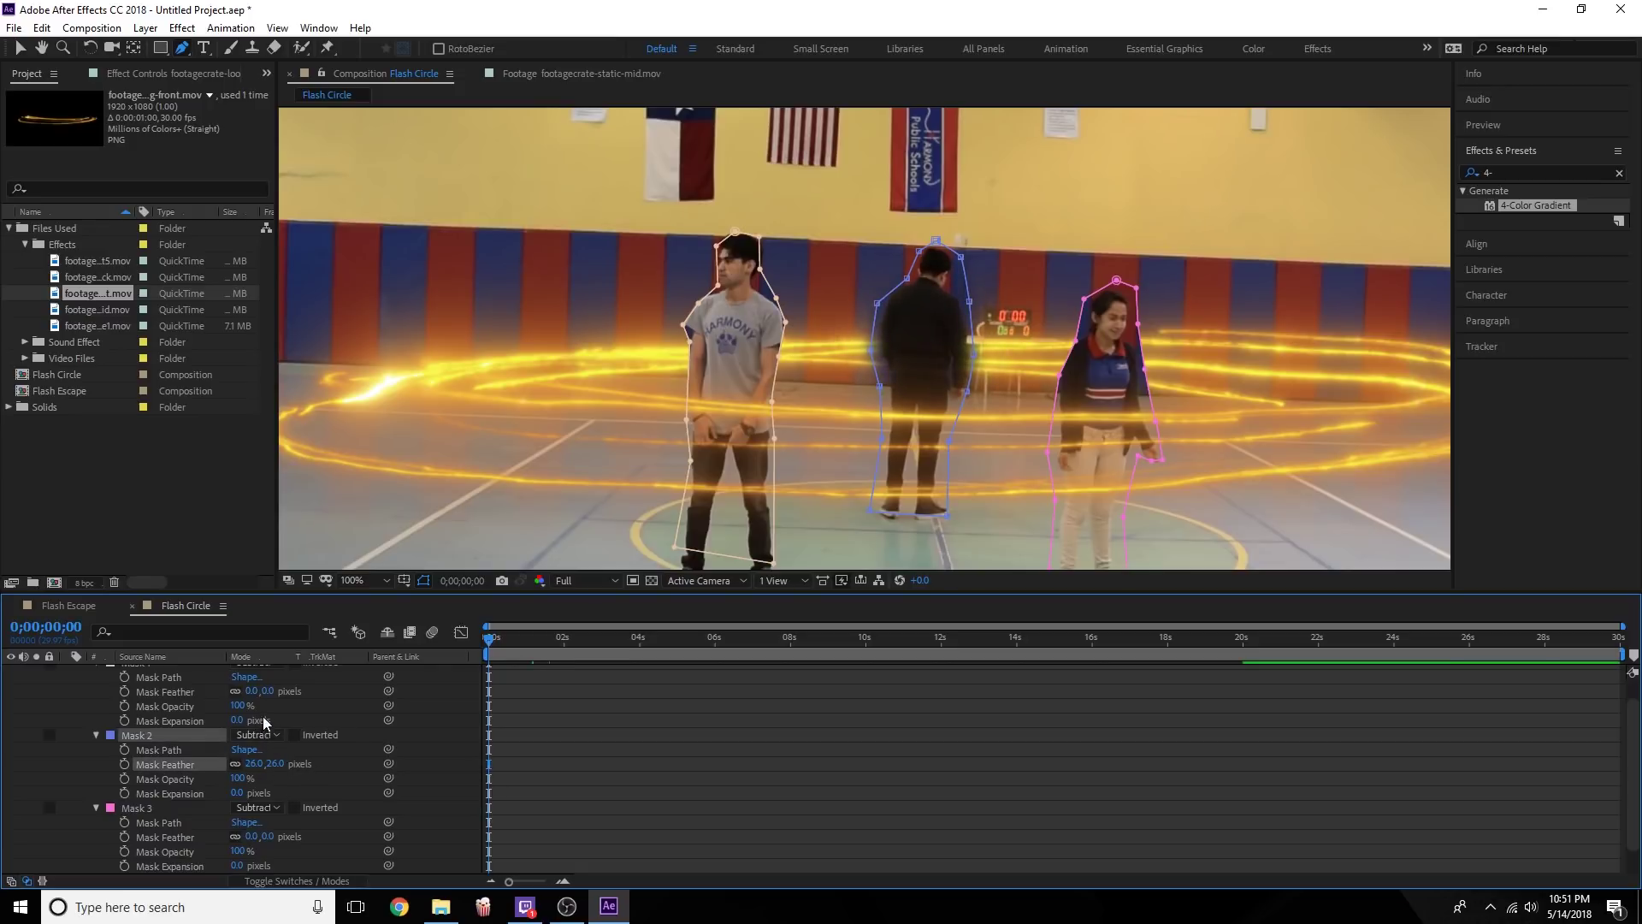
{"action": "left_click_drag", "start_coordinate": [252, 691], "coordinate": [275, 705]}
{"action": "scroll", "coordinate": [275, 727], "scroll_direction": "down", "scroll_amount": 2}
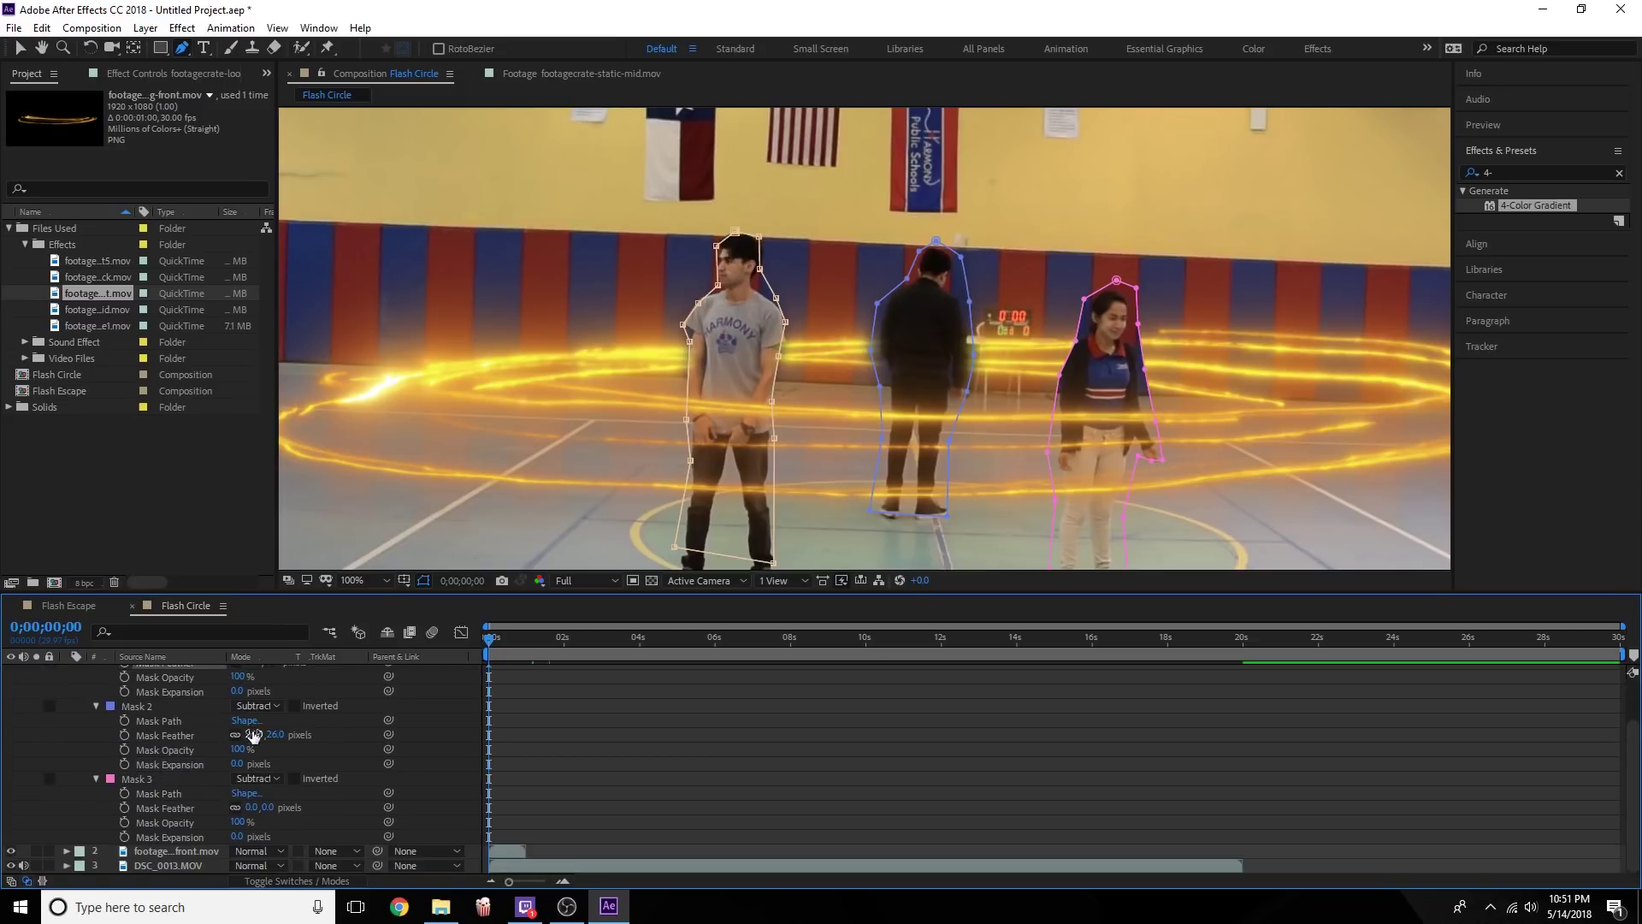
{"action": "left_click_drag", "start_coordinate": [250, 807], "coordinate": [262, 809]}
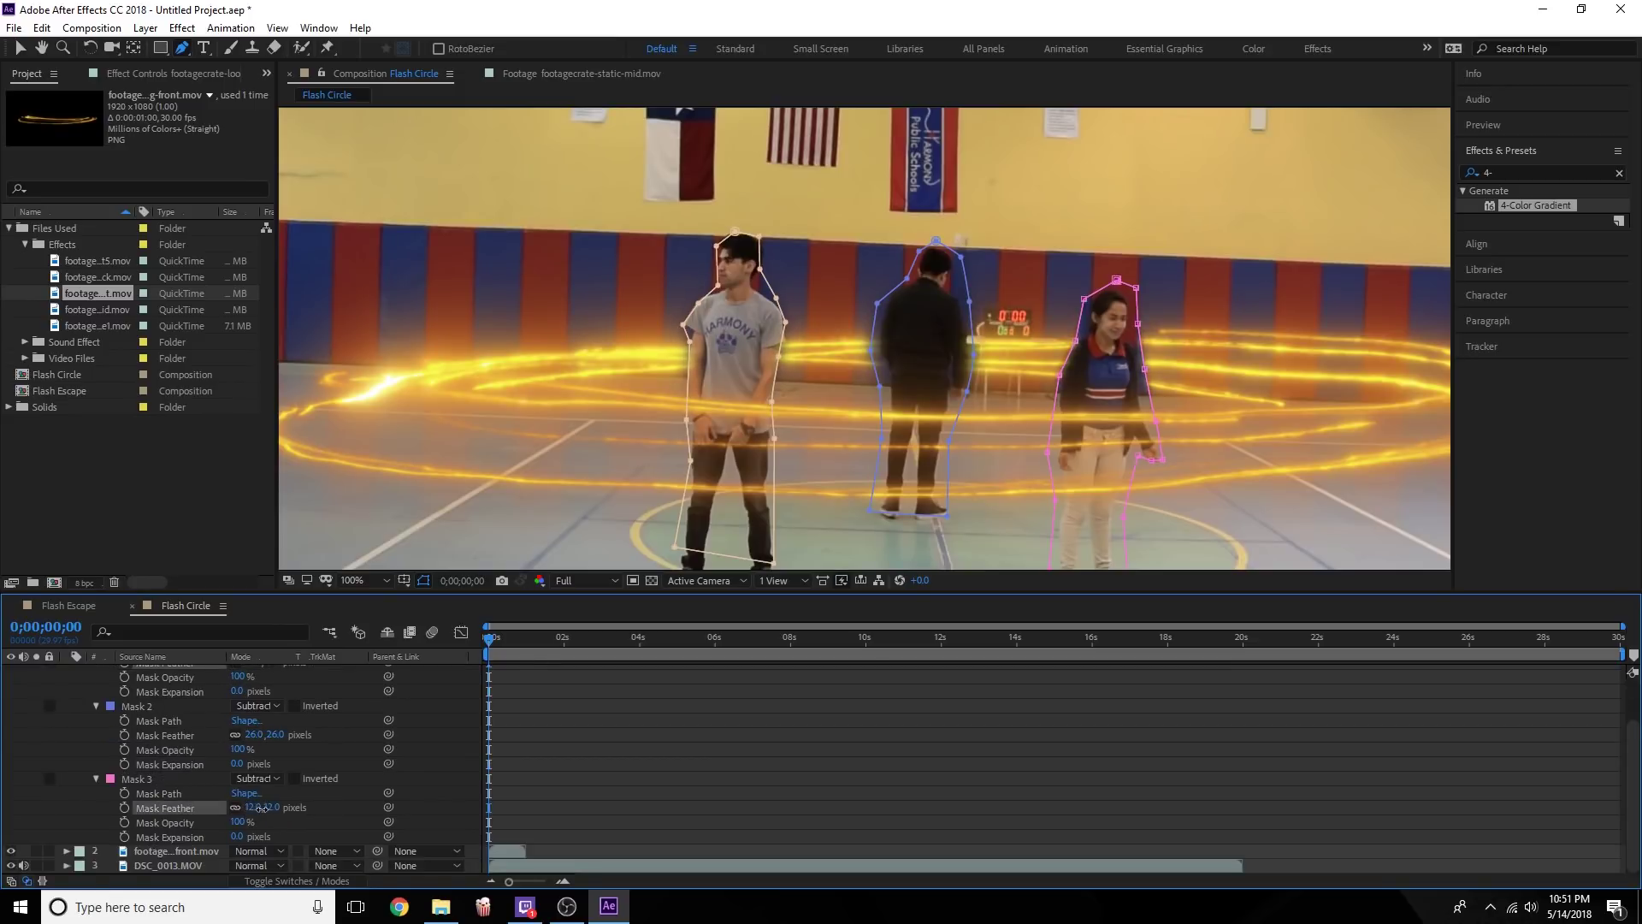
{"action": "left_click", "coordinate": [493, 525]}
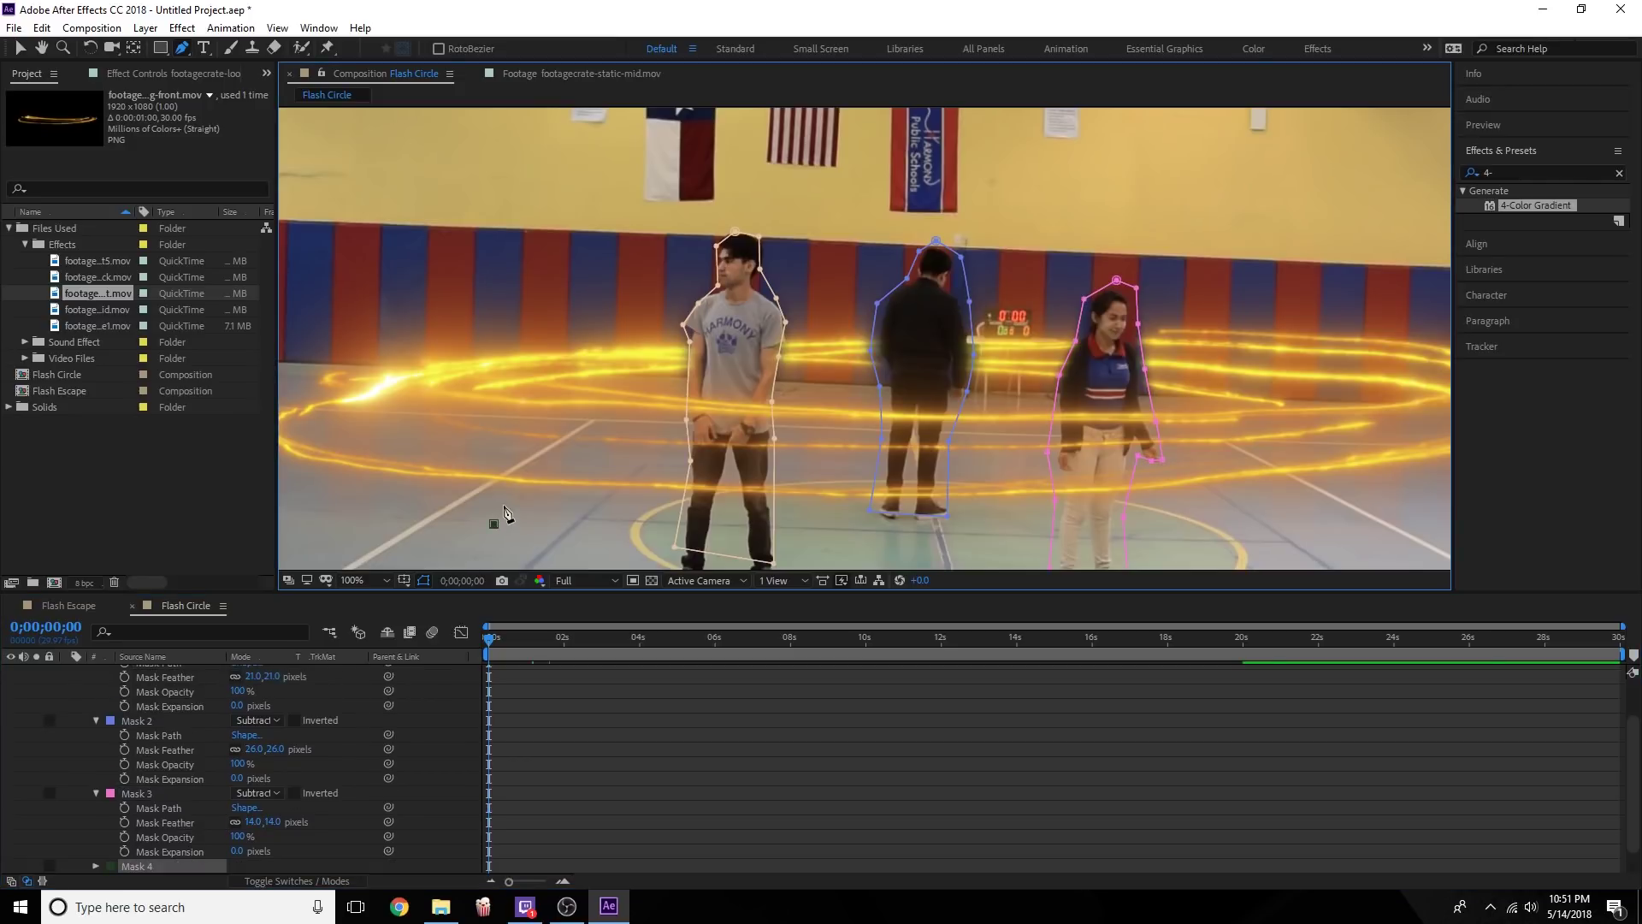
{"action": "key", "text": "ctrl+z"}
Return to the Selection tool, collapse the back ring layer's properties and deselect the layer.
{"action": "left_click", "coordinate": [19, 47]}
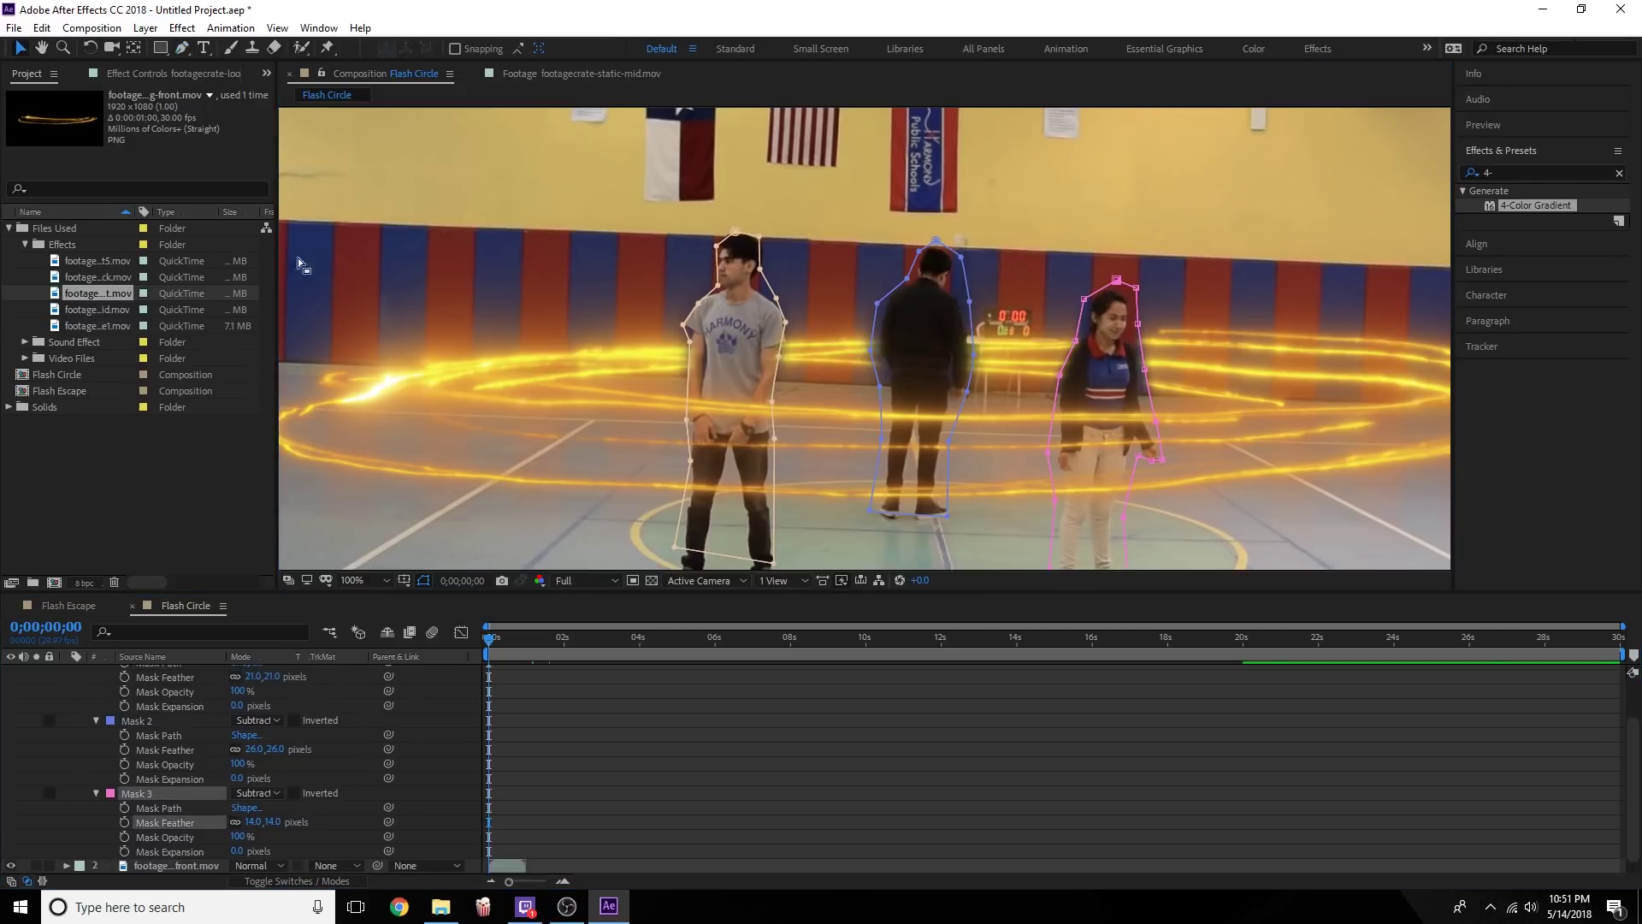
{"action": "left_click", "coordinate": [619, 488]}
{"action": "scroll", "coordinate": [173, 743], "scroll_direction": "up", "scroll_amount": 2}
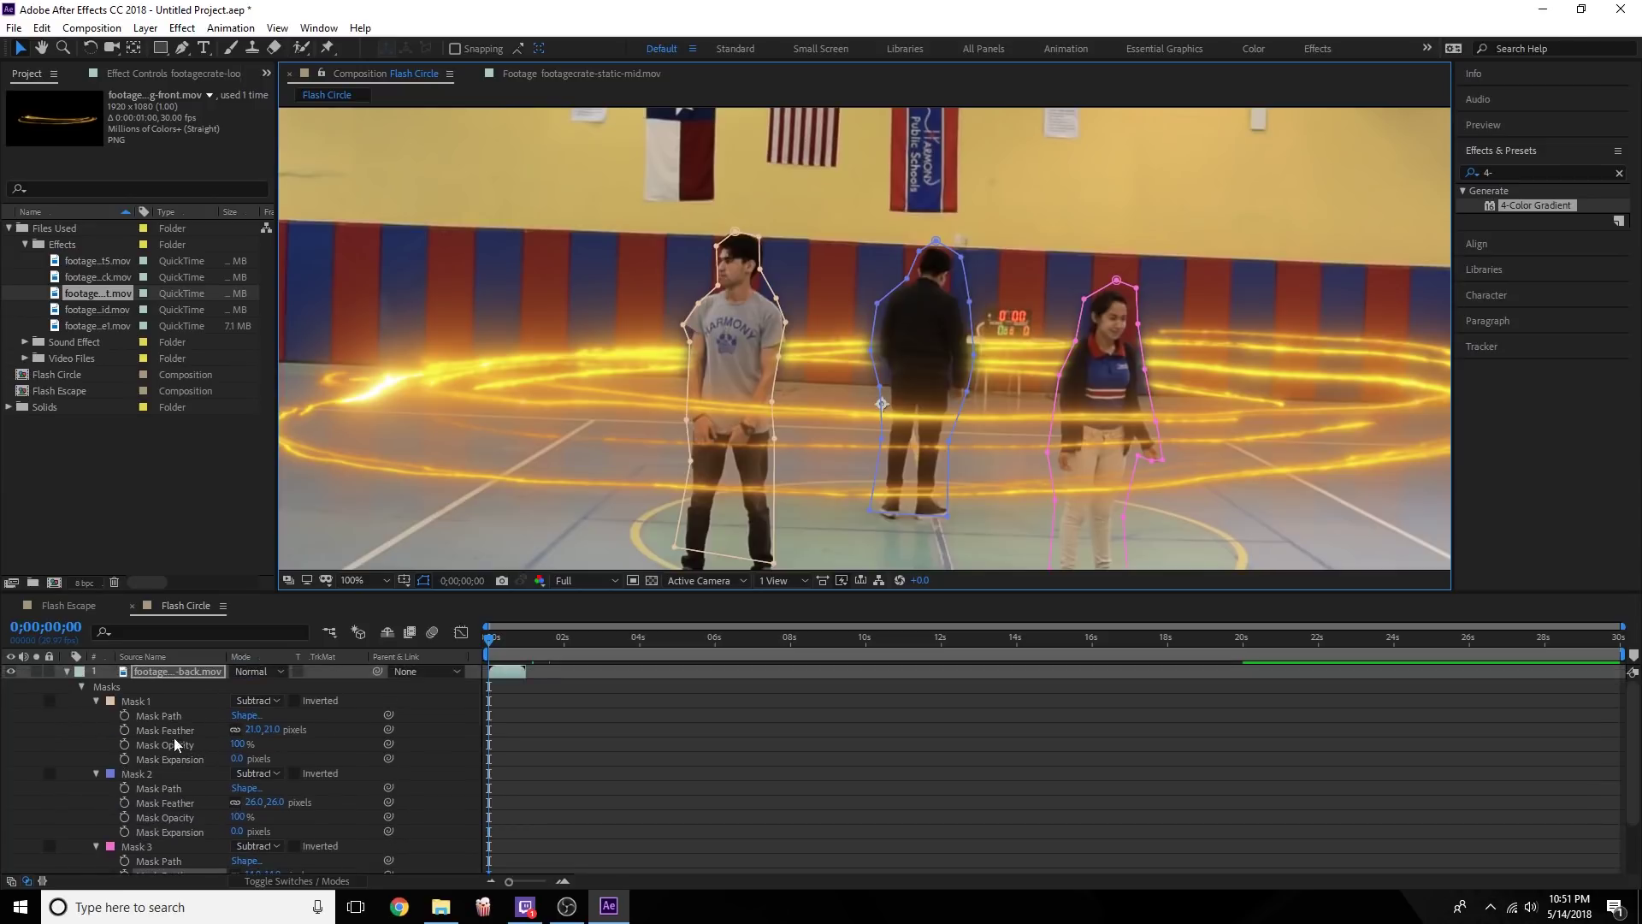
{"action": "left_click", "coordinate": [66, 672]}
{"action": "left_click", "coordinate": [131, 732]}
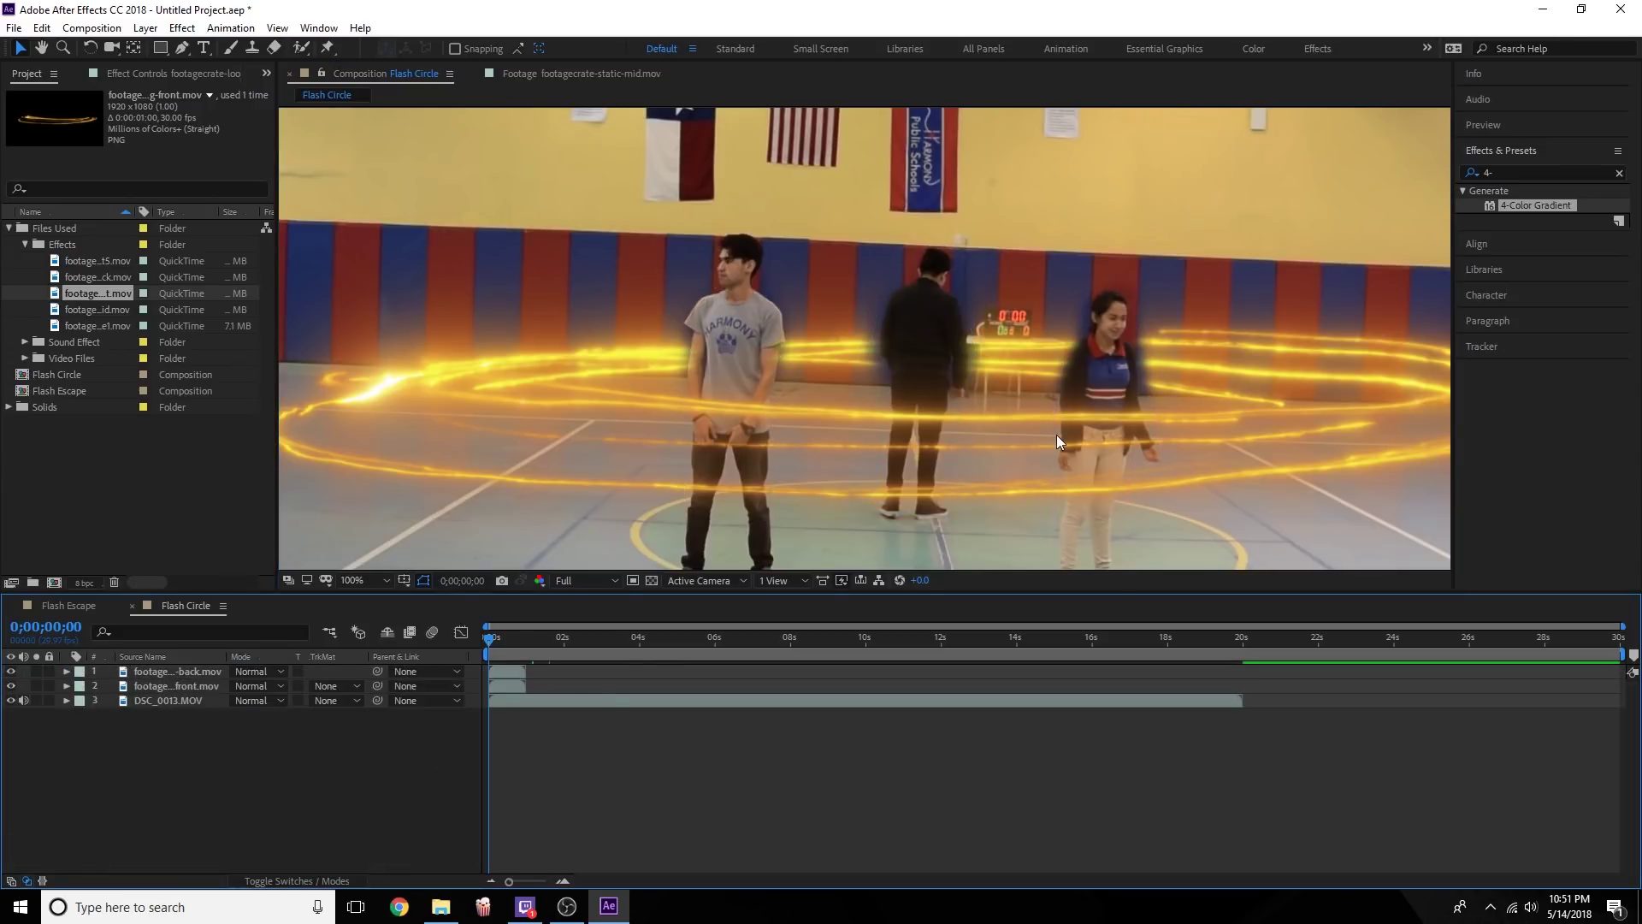
Play the composition with the full frame in view to check the masked lightning ring.
{"action": "key", "text": "comma"}
{"action": "key", "text": "comma"}
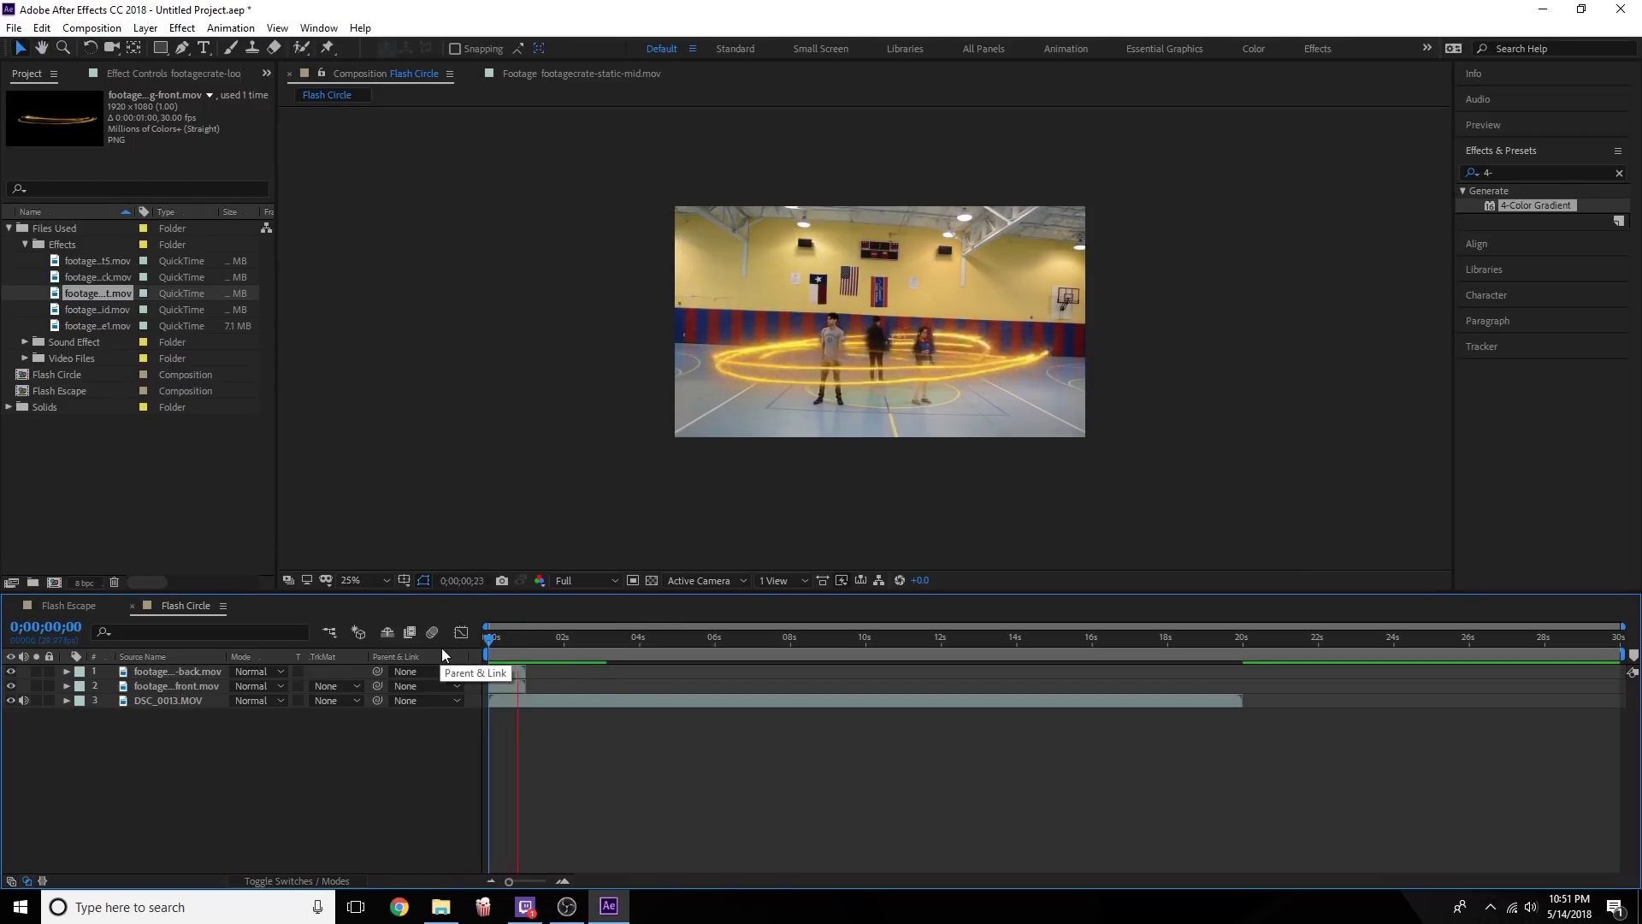
{"action": "key", "text": "space"}
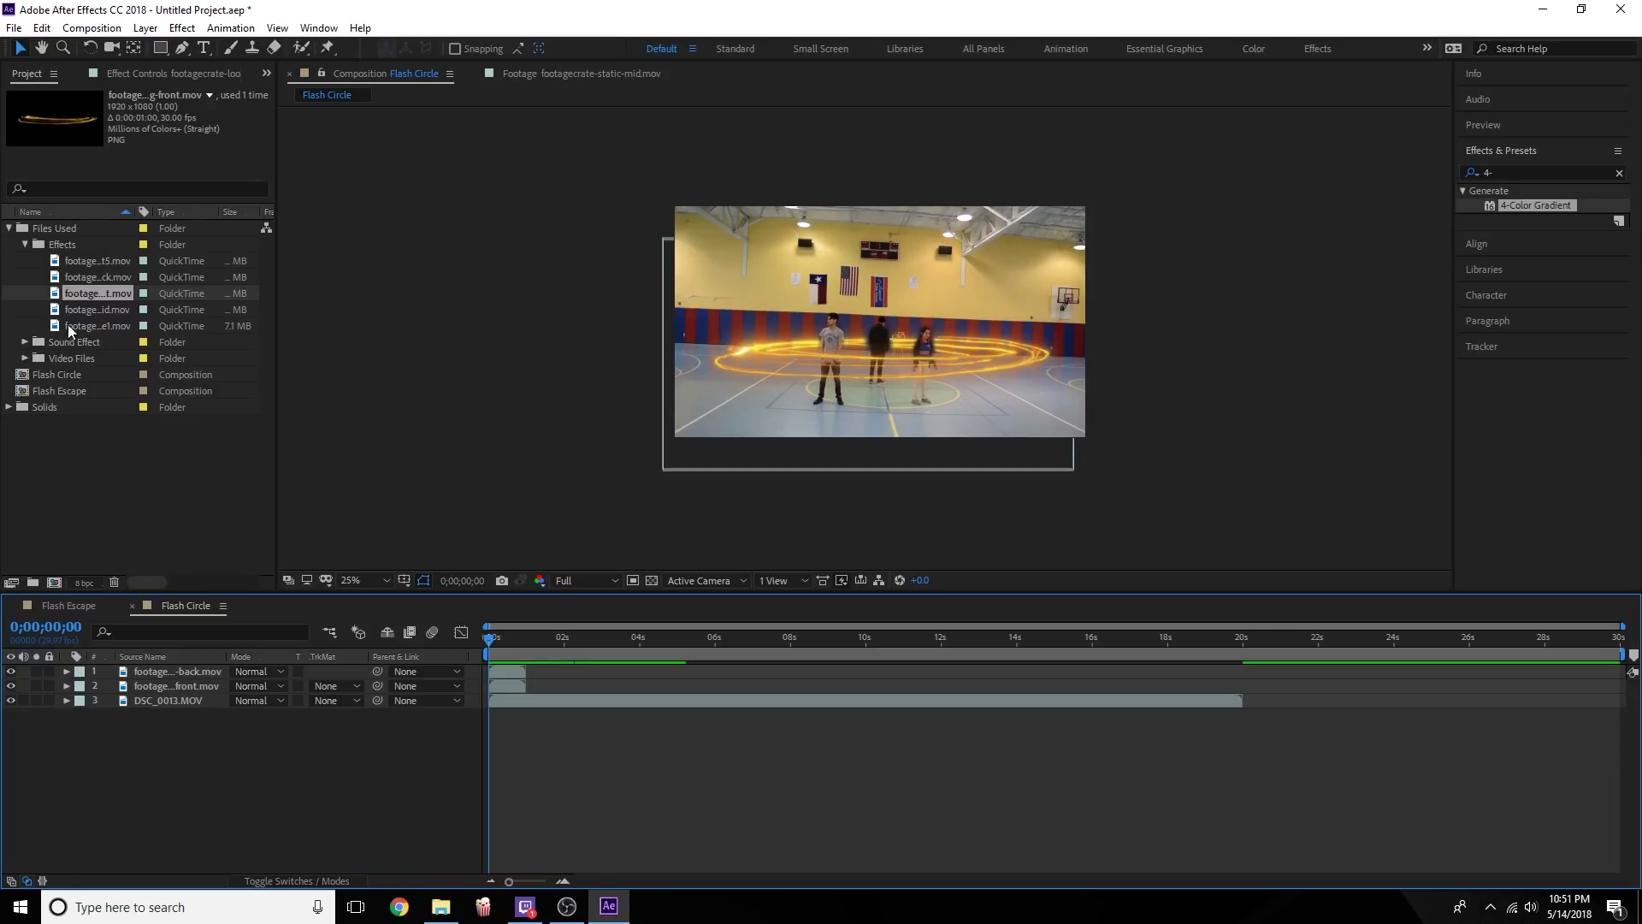
Add The Flash theme MP3 and the Flash Speed Force sound FX MP3 beneath the video layer, with the sound FX above the theme.
{"action": "left_click", "coordinate": [25, 357]}
{"action": "scroll", "coordinate": [32, 325], "scroll_direction": "down", "scroll_amount": 3}
{"action": "left_click", "coordinate": [25, 228]}
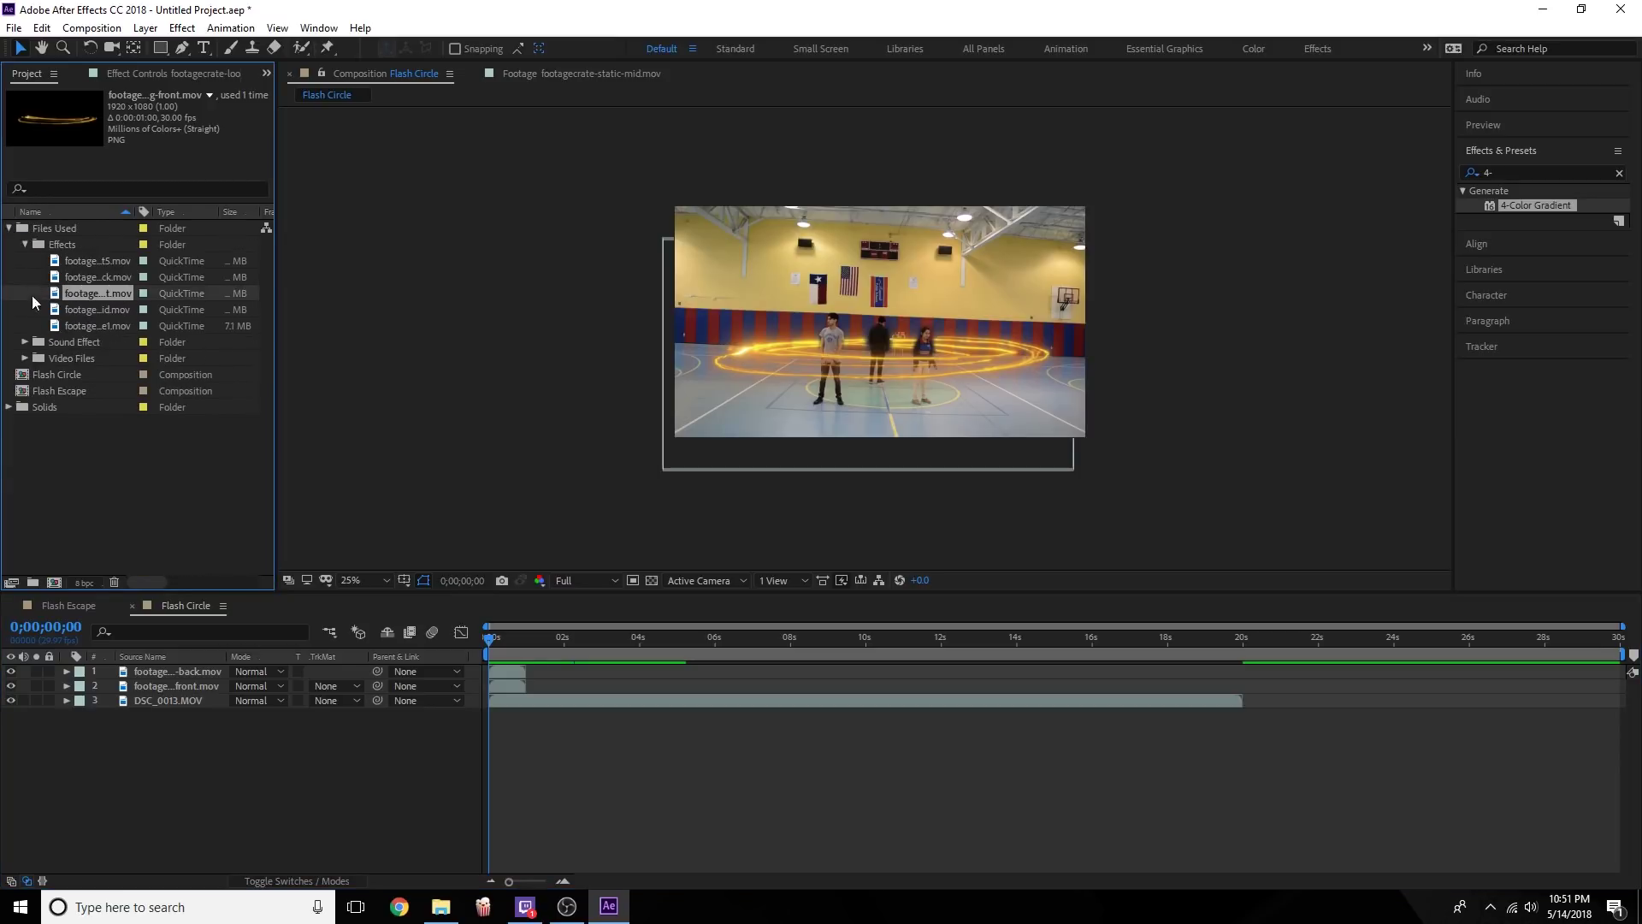
{"action": "left_click", "coordinate": [25, 342]}
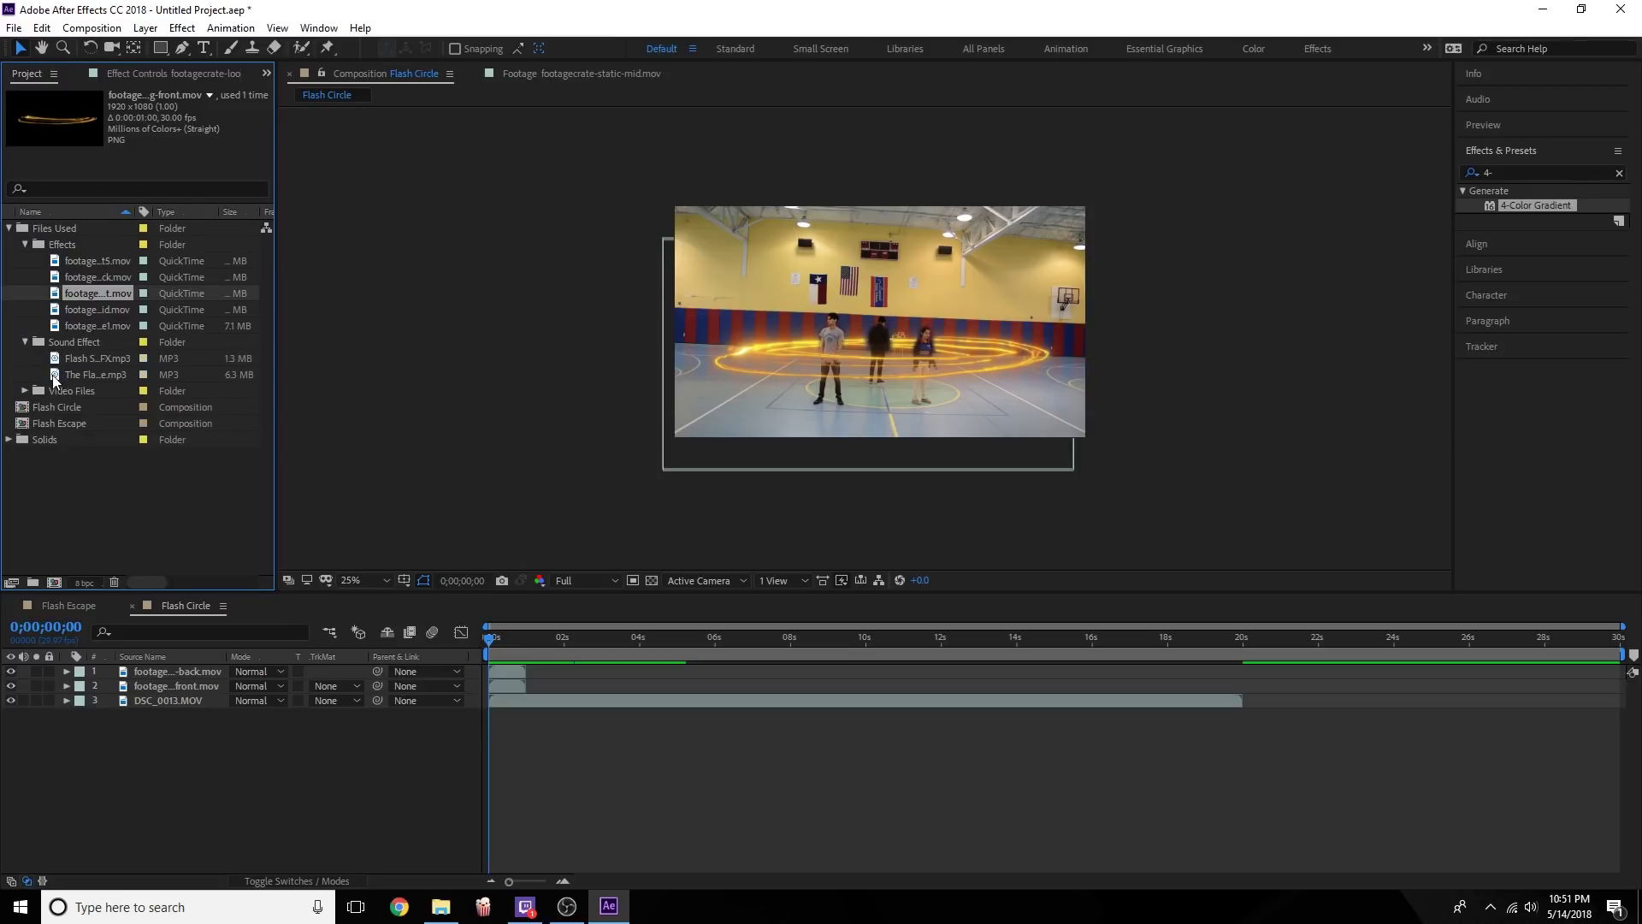
{"action": "left_click_drag", "start_coordinate": [54, 376], "coordinate": [575, 652]}
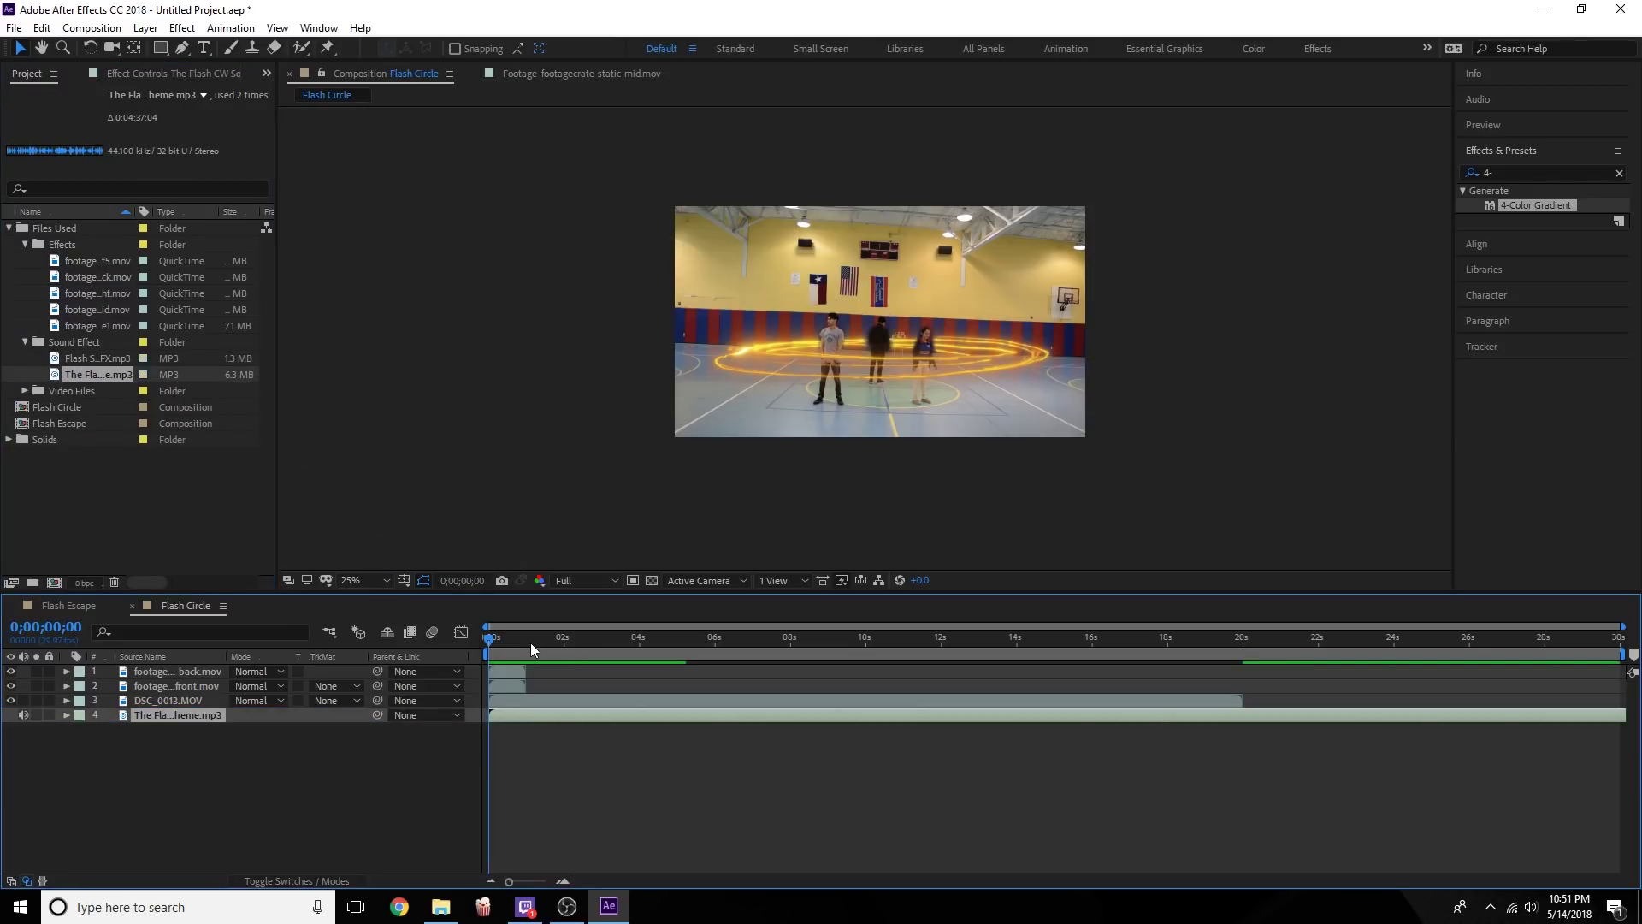
{"action": "key", "text": "space"}
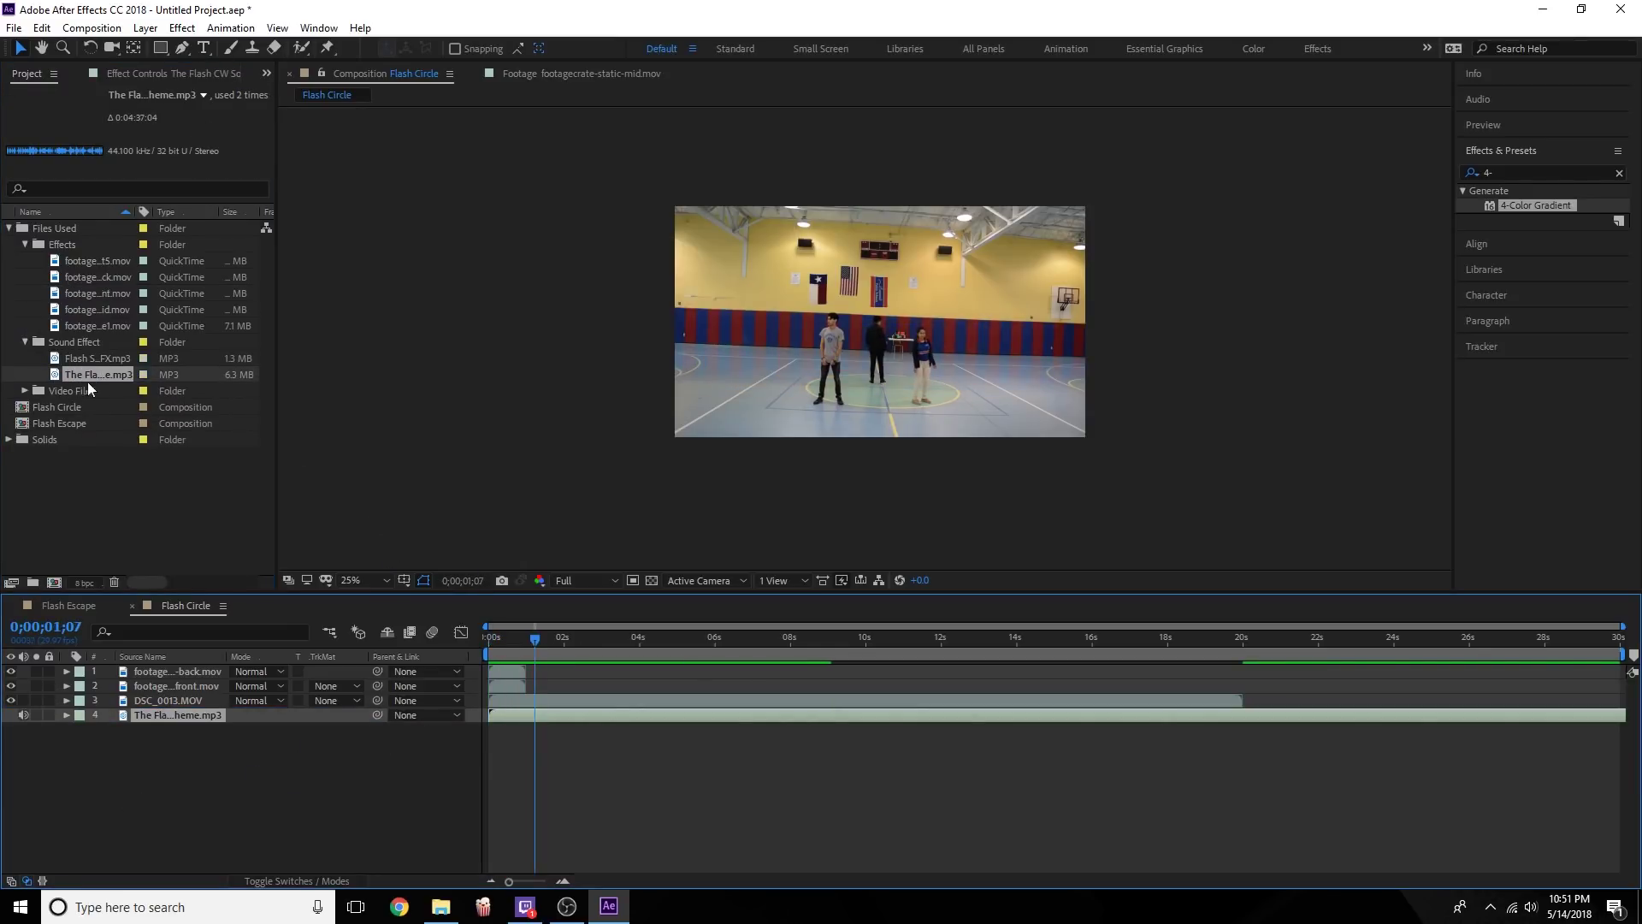
{"action": "left_click_drag", "start_coordinate": [51, 359], "coordinate": [143, 709]}
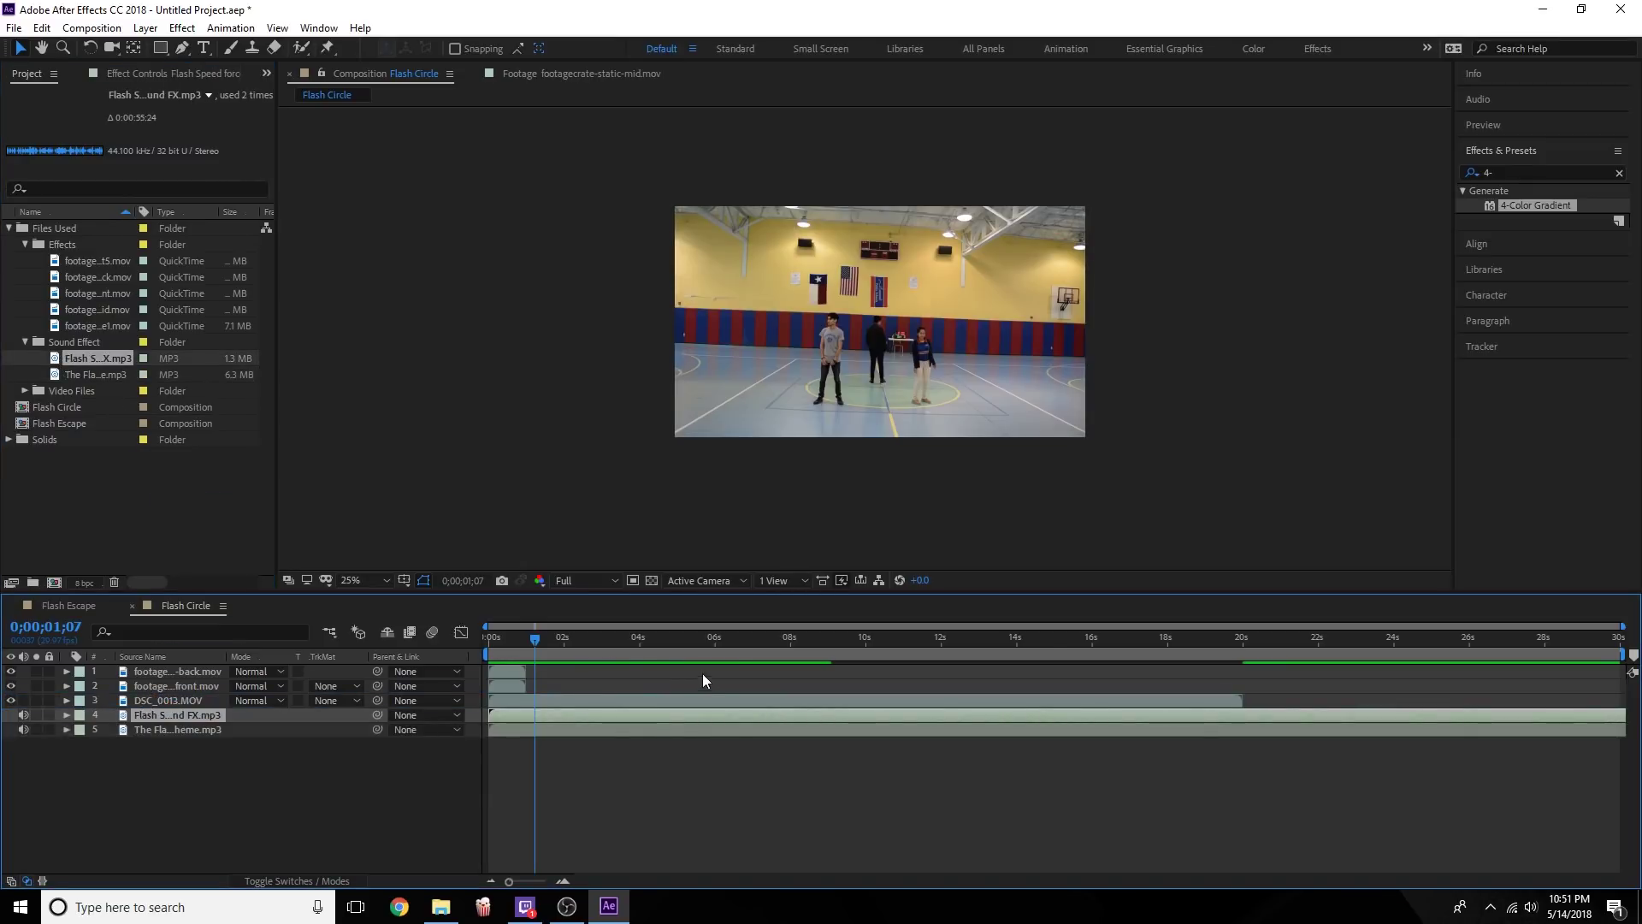
Find the wanted start of the Flash sound FX by listening and trim the layer's beginning at 0;00;07;15.
{"action": "left_click_drag", "start_coordinate": [539, 640], "coordinate": [637, 651]}
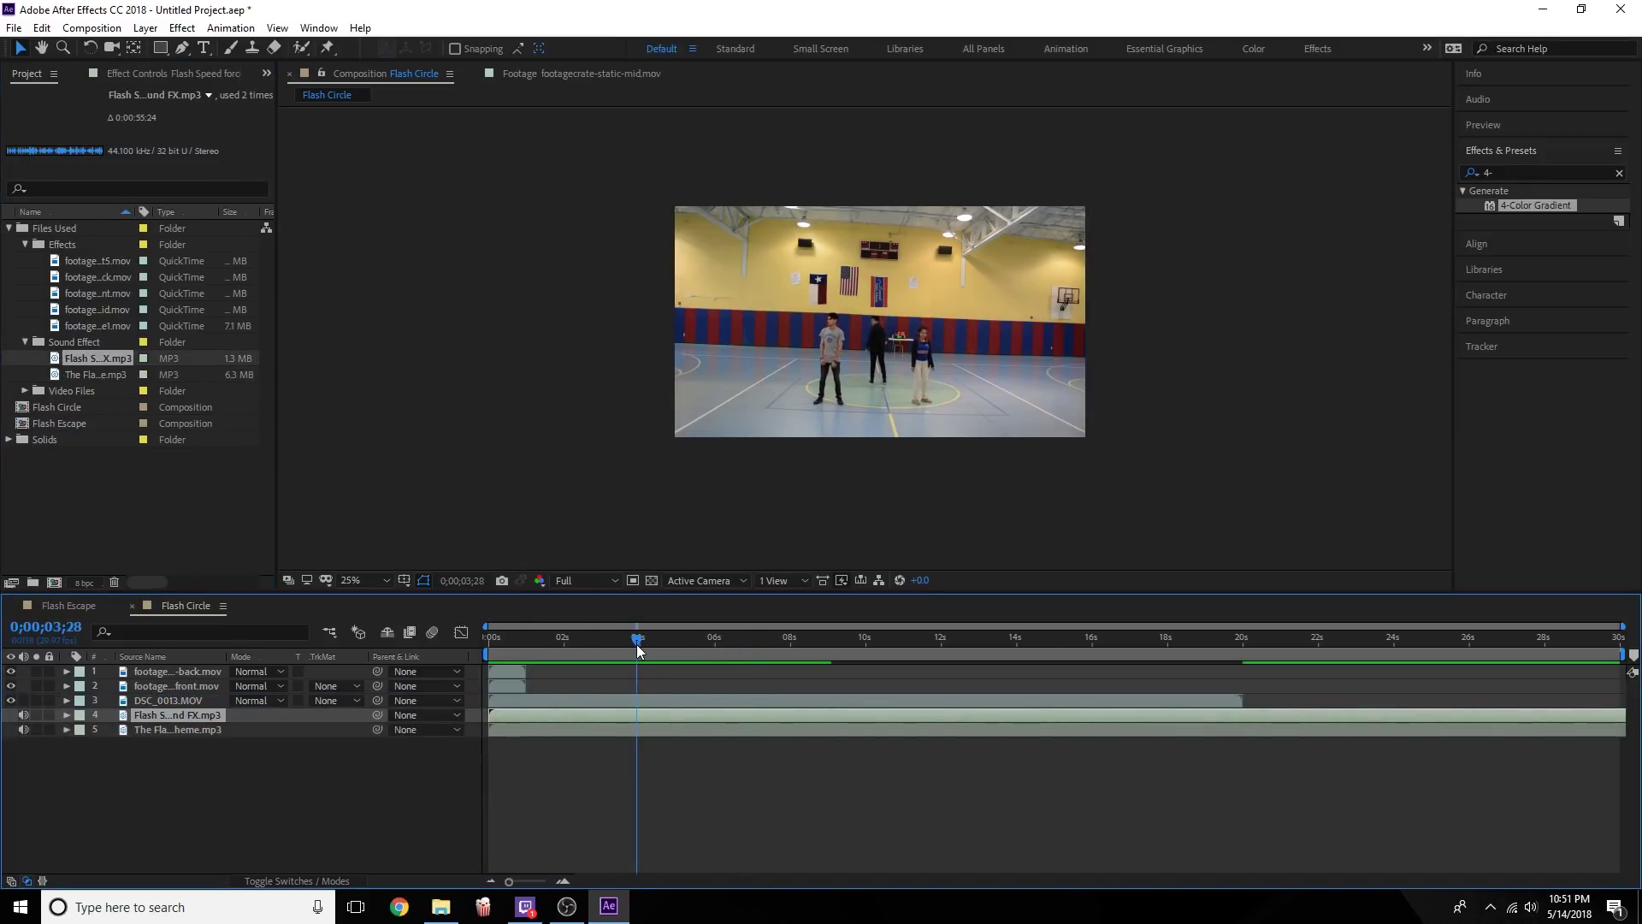
{"action": "key", "text": "space"}
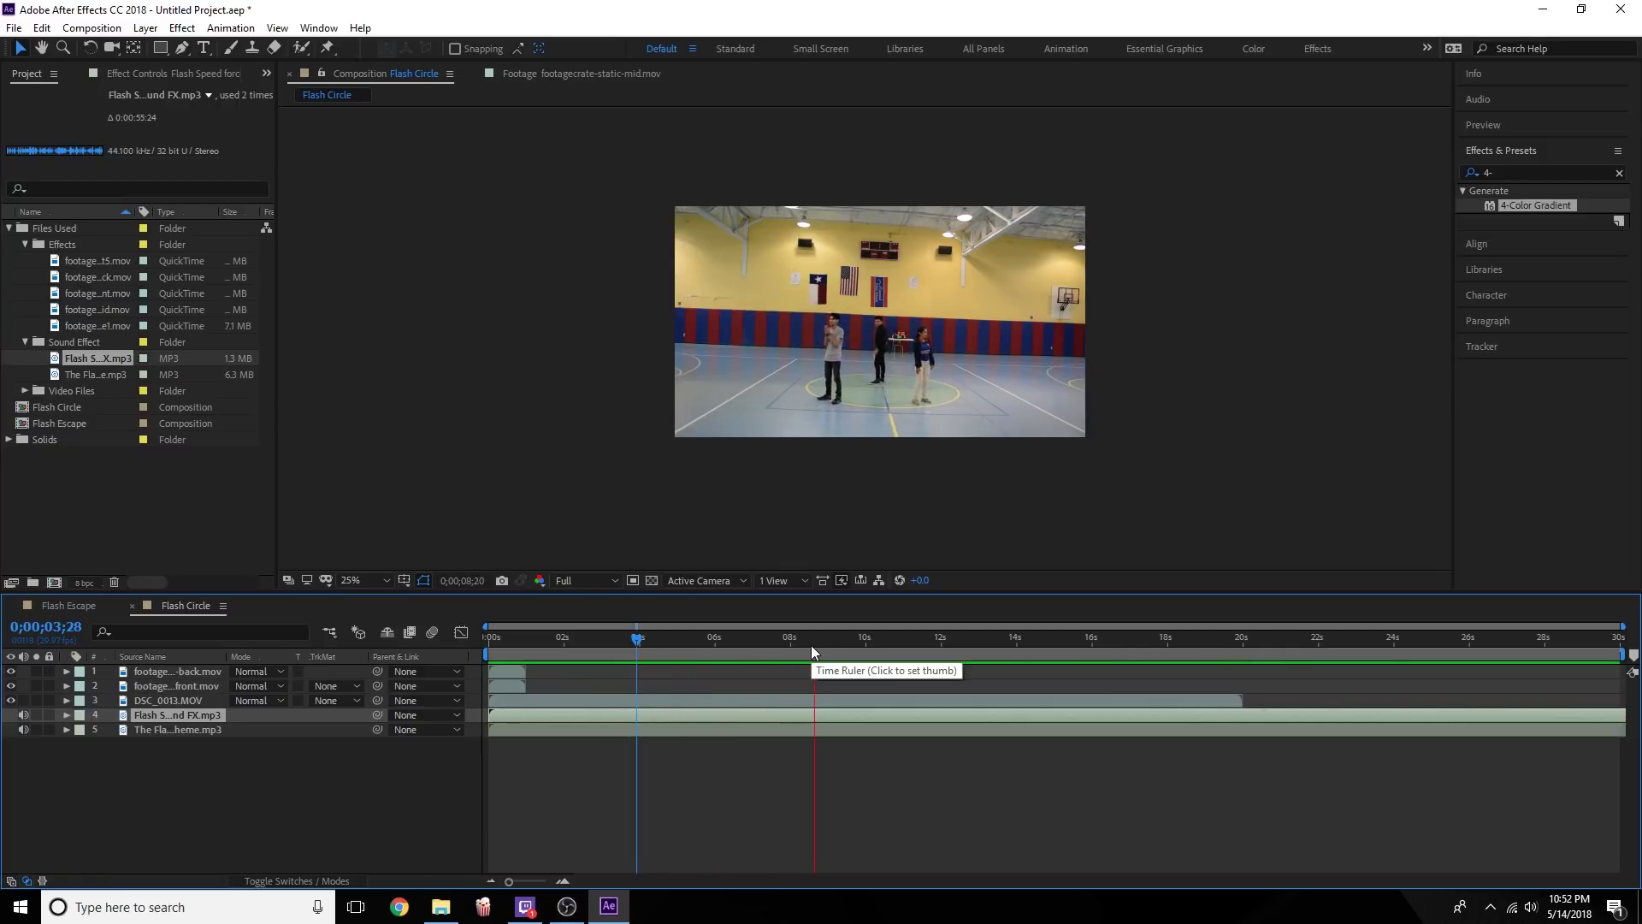
{"action": "left_click", "coordinate": [785, 636]}
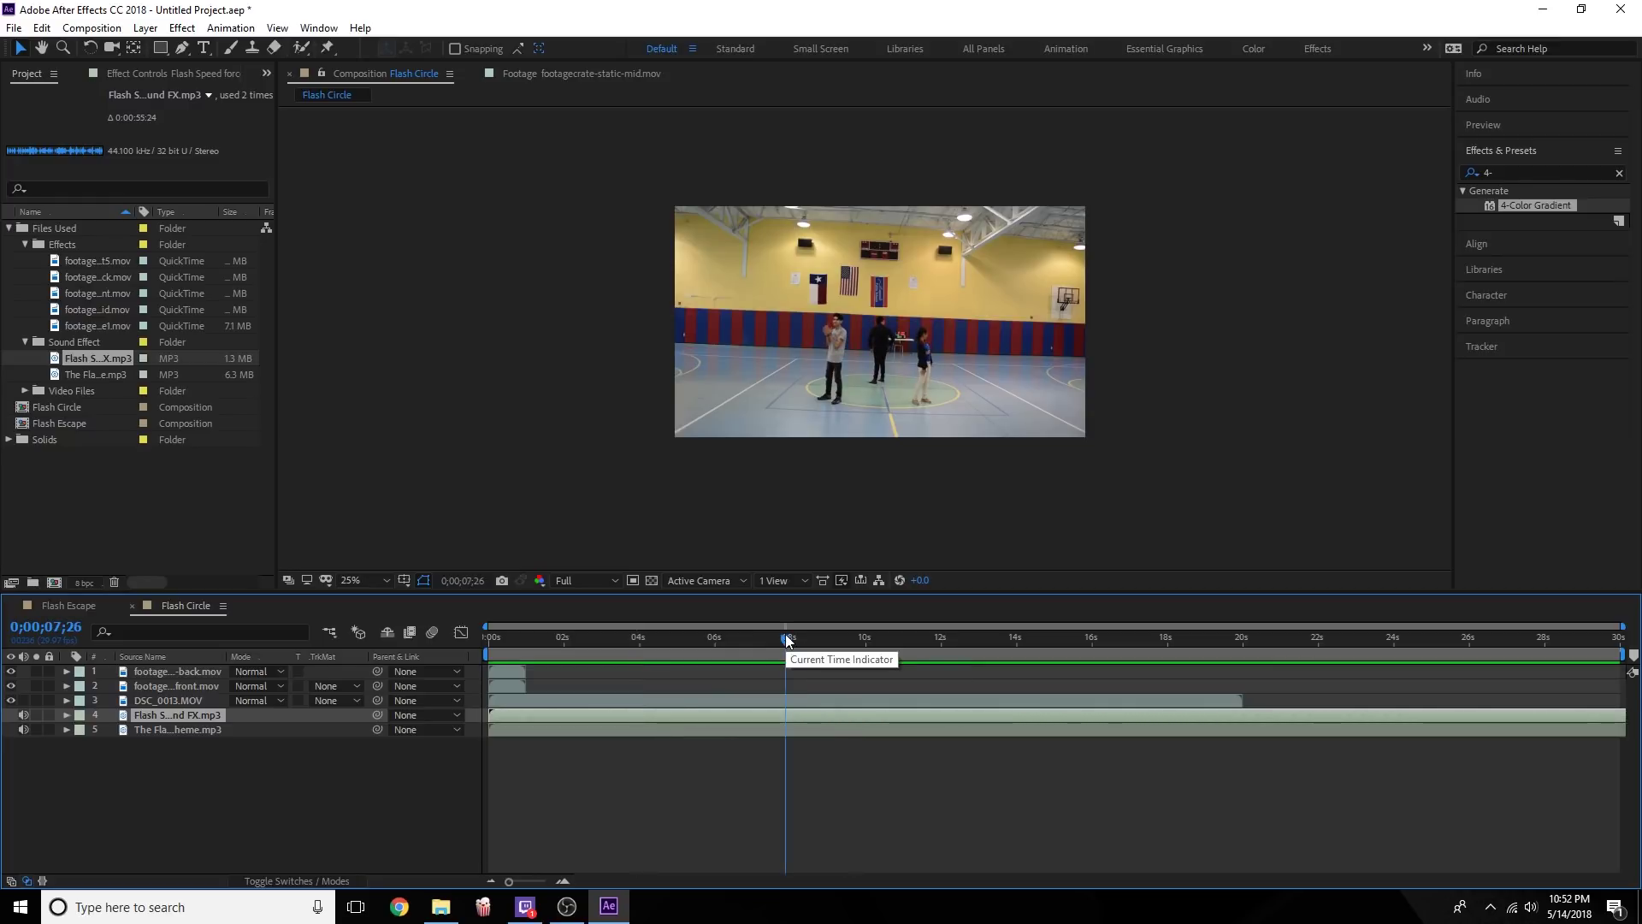
{"action": "key", "text": "space"}
{"action": "left_click", "coordinate": [766, 643]}
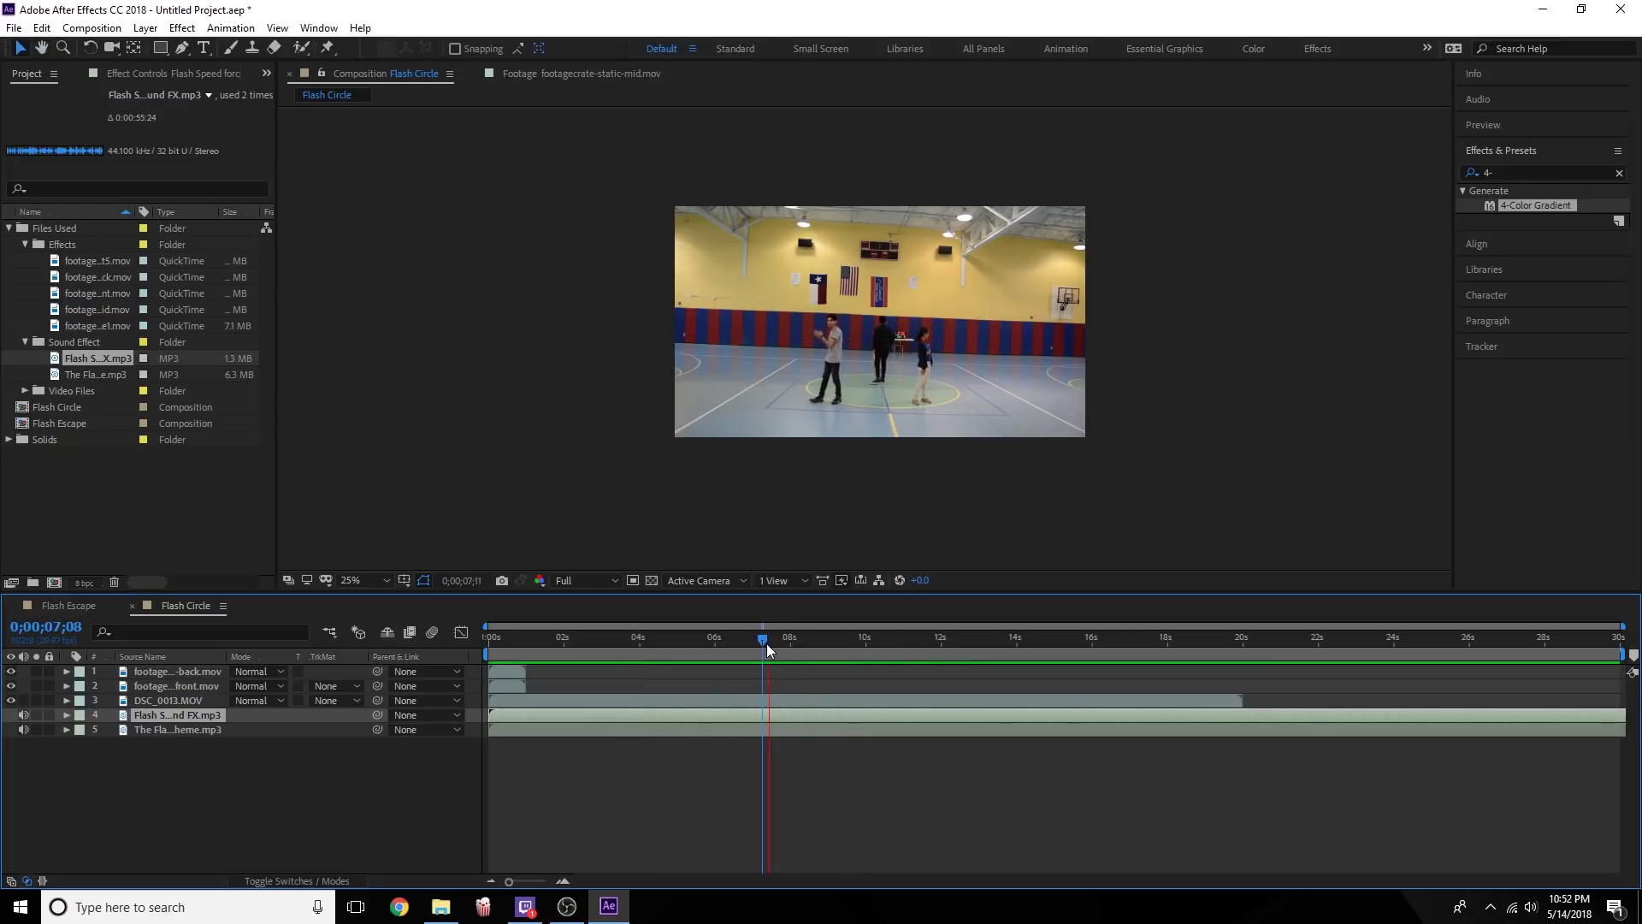
{"action": "left_click", "coordinate": [768, 643]}
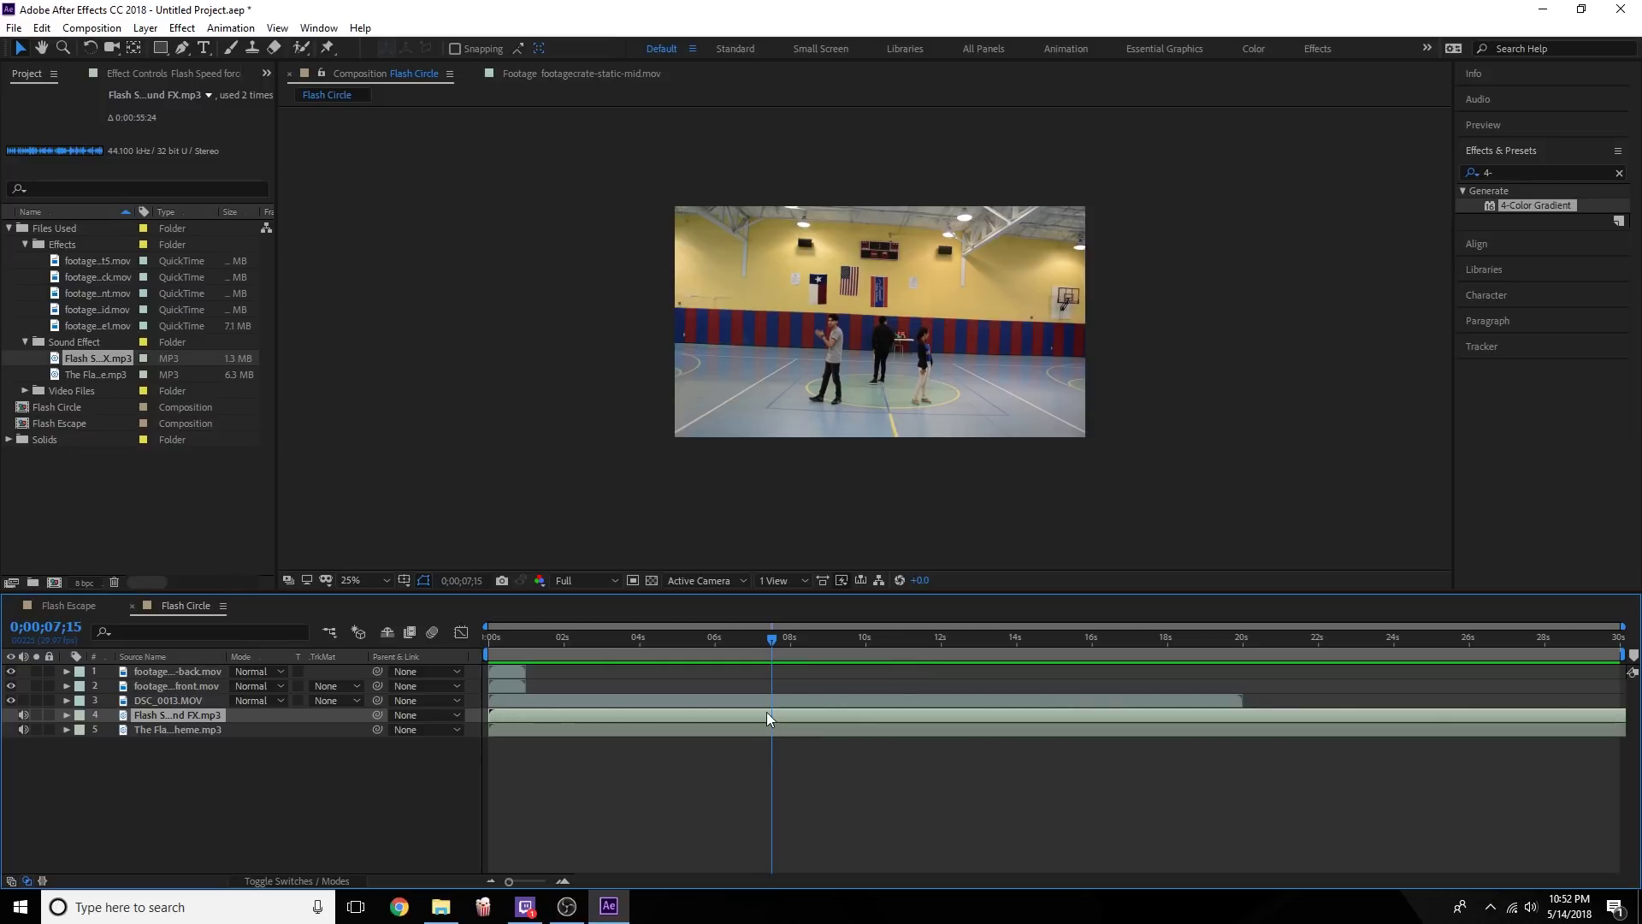
{"action": "key", "text": "alt+bracketleft"}
{"action": "left_click", "coordinate": [736, 729]}
{"action": "left_click", "coordinate": [852, 740]}
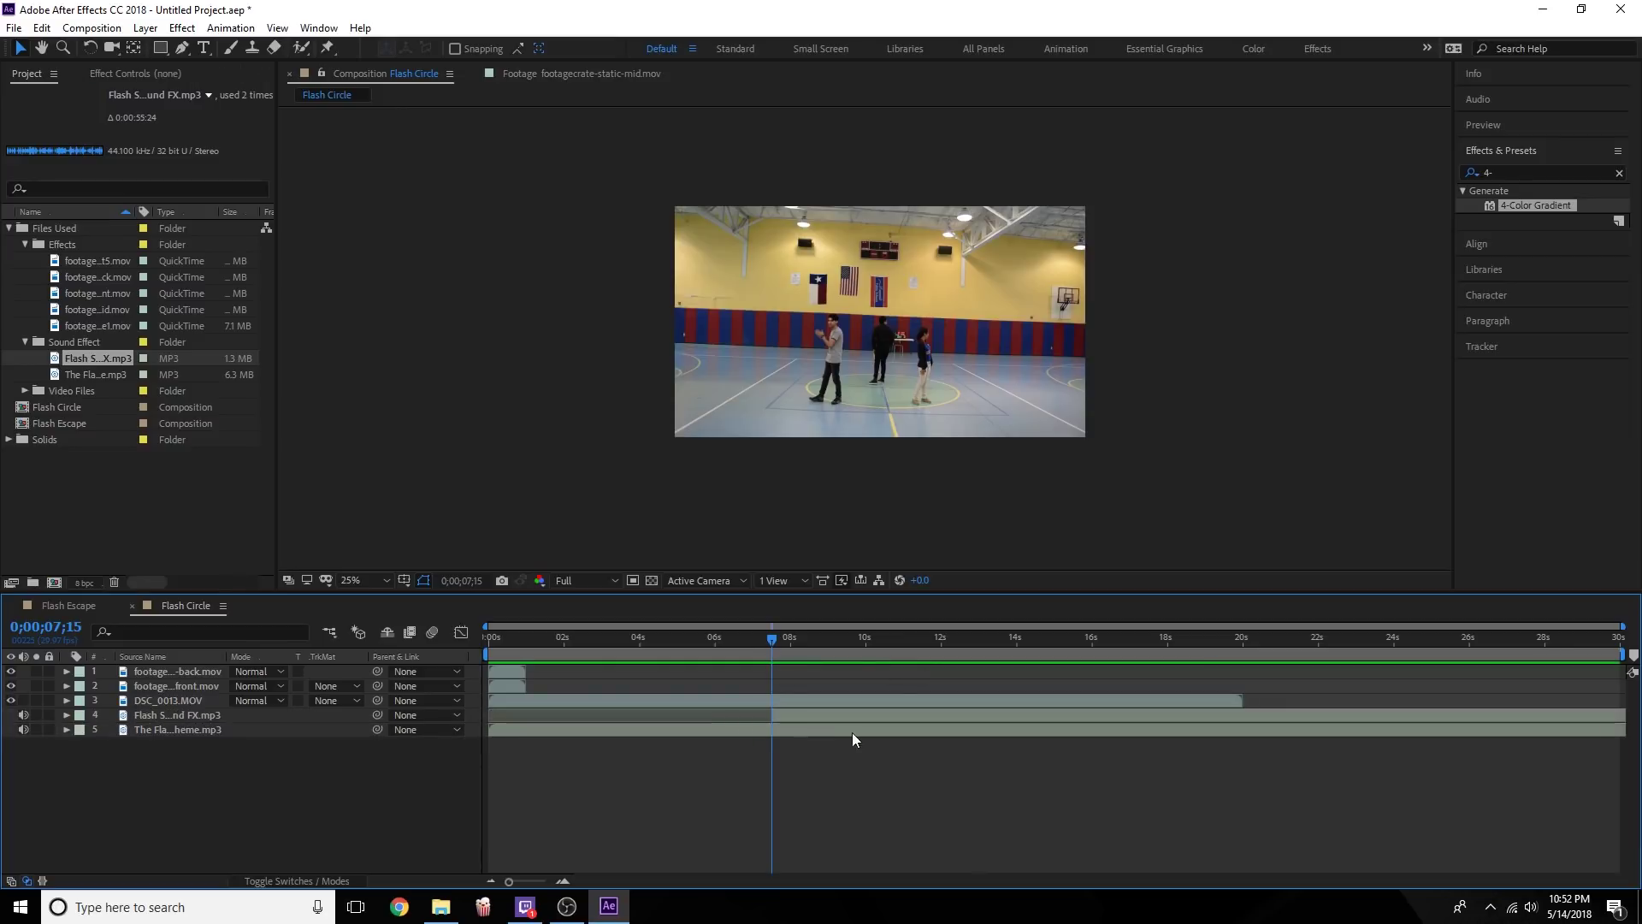
Move the trimmed sound FX layer to the start of the composition and play it back with the ring.
{"action": "left_click_drag", "start_coordinate": [843, 716], "coordinate": [562, 726]}
{"action": "left_click", "coordinate": [562, 726]}
{"action": "left_click", "coordinate": [562, 715]}
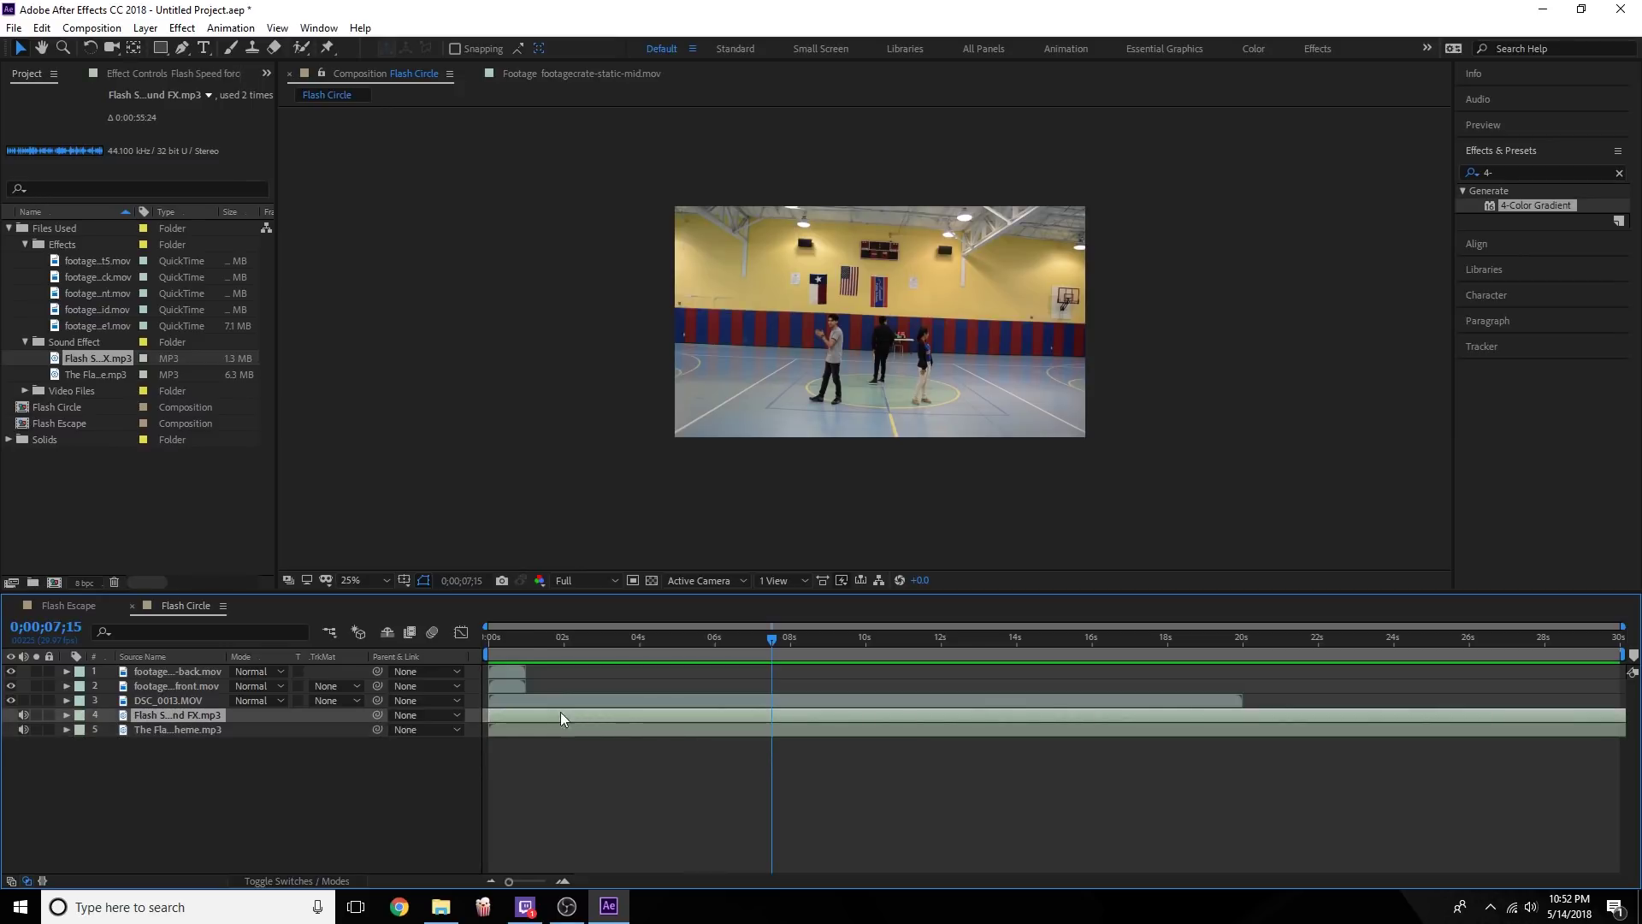
{"action": "left_click", "coordinate": [498, 641]}
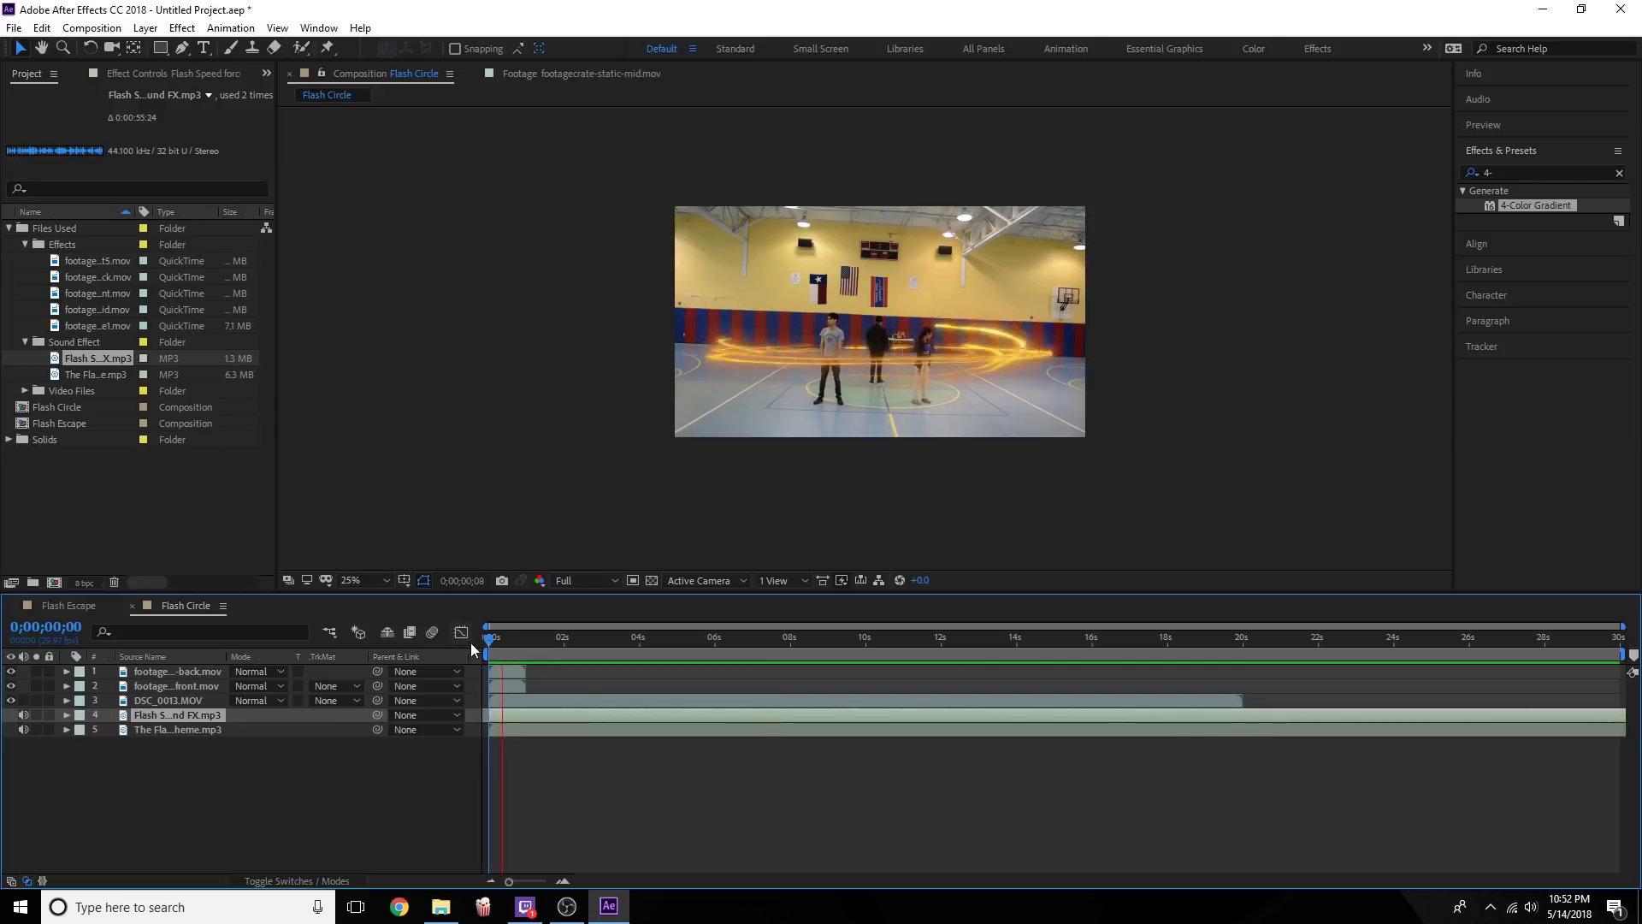
{"action": "key", "text": "space"}
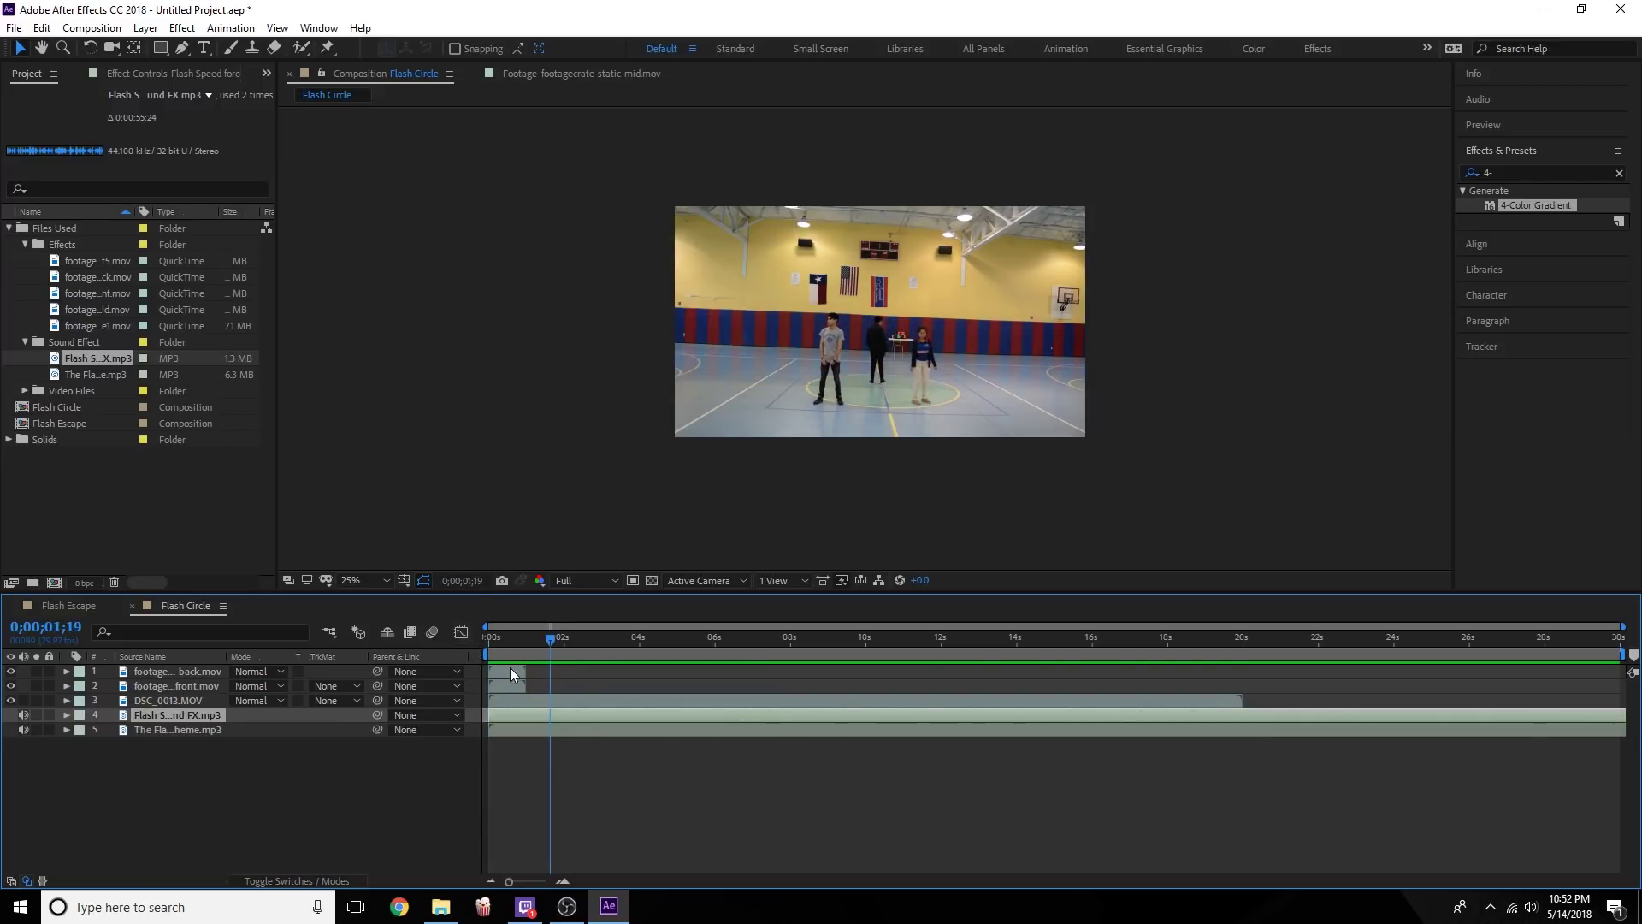
Duplicate the back and front ring layers twice, placing the copies end to end after the originals at 1 and 2 seconds.
{"action": "left_click", "coordinate": [167, 684]}
{"action": "left_click", "coordinate": [181, 672], "text": "shift"}
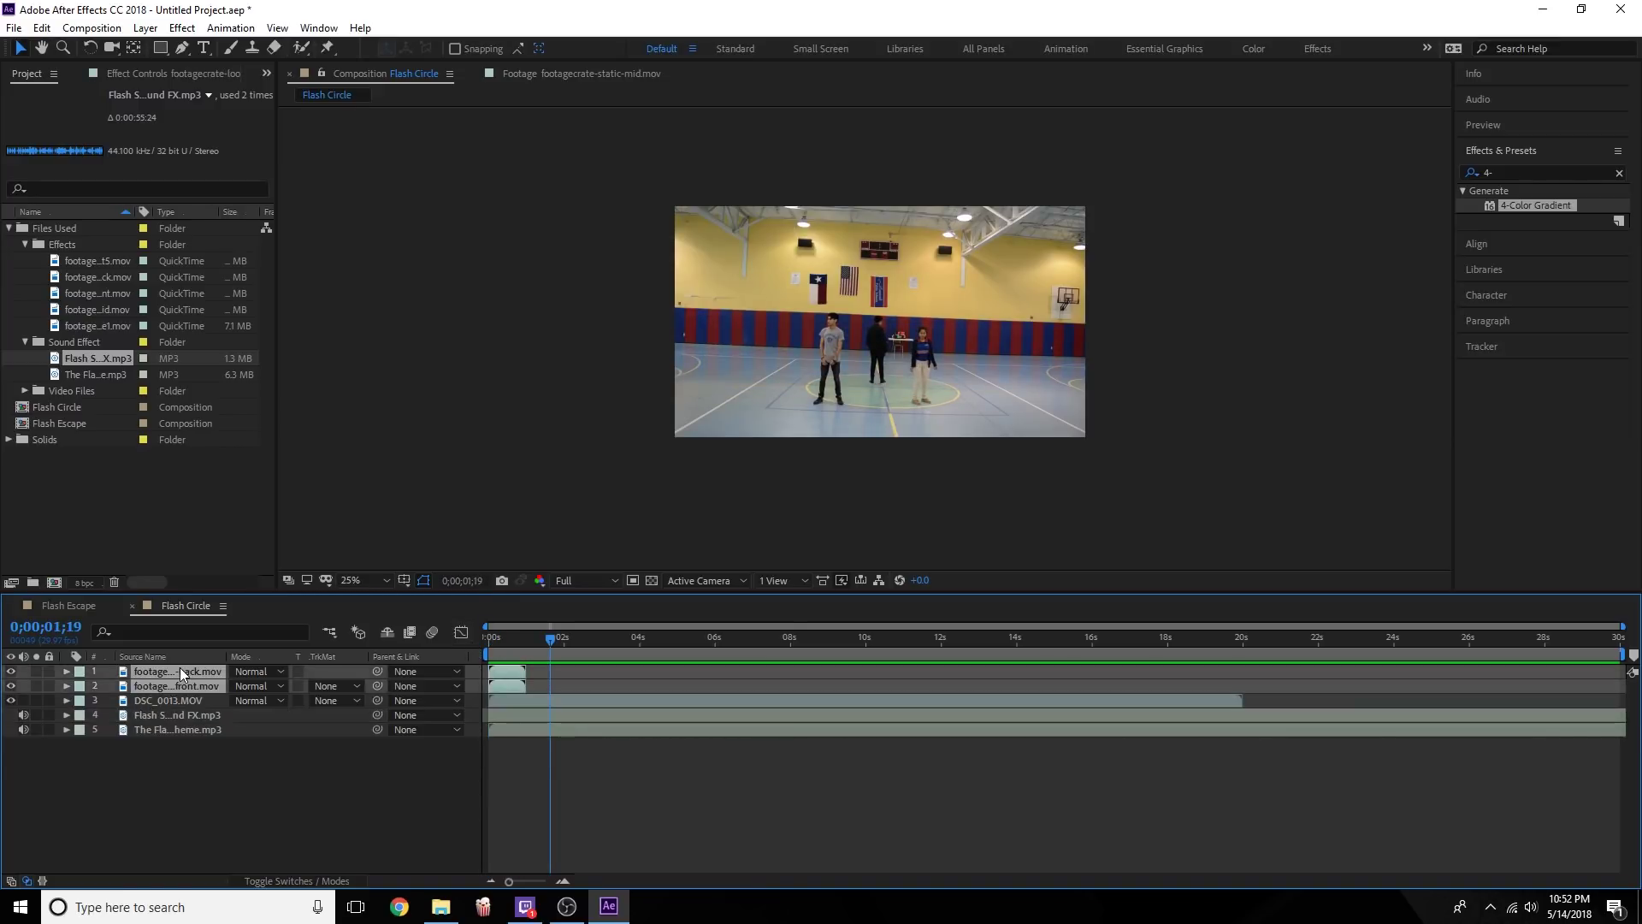
{"action": "key", "text": "ctrl+d"}
{"action": "left_click_drag", "start_coordinate": [509, 700], "coordinate": [583, 720]}
{"action": "key", "text": "ctrl+d"}
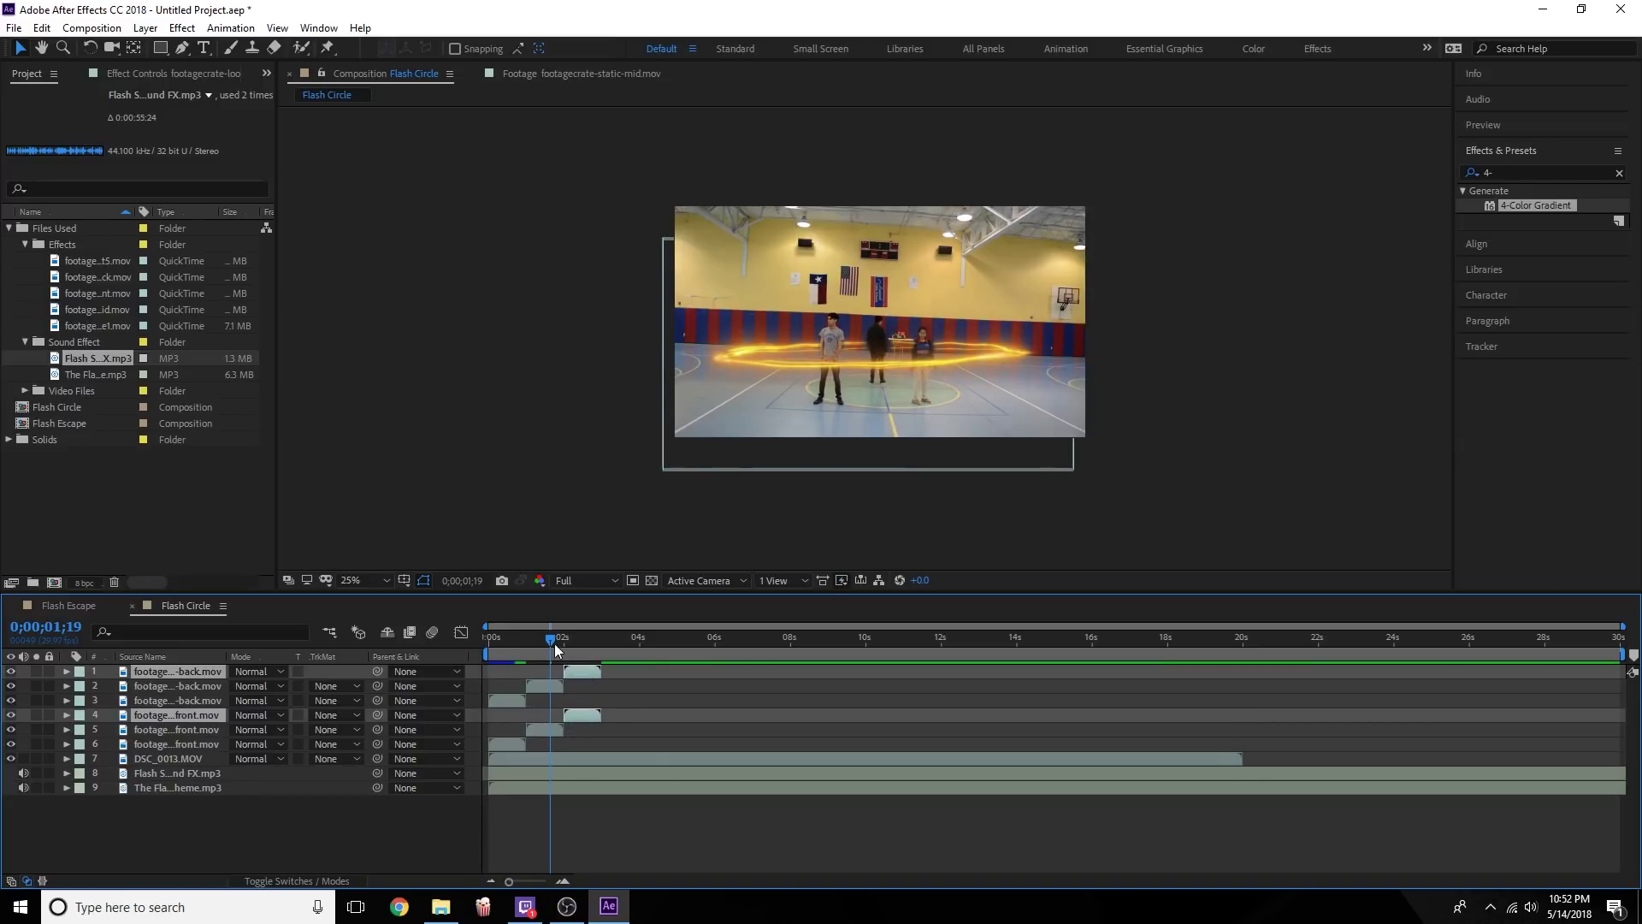
Play the composition from the beginning to check the repeated ring layers.
{"action": "key", "text": "Home"}
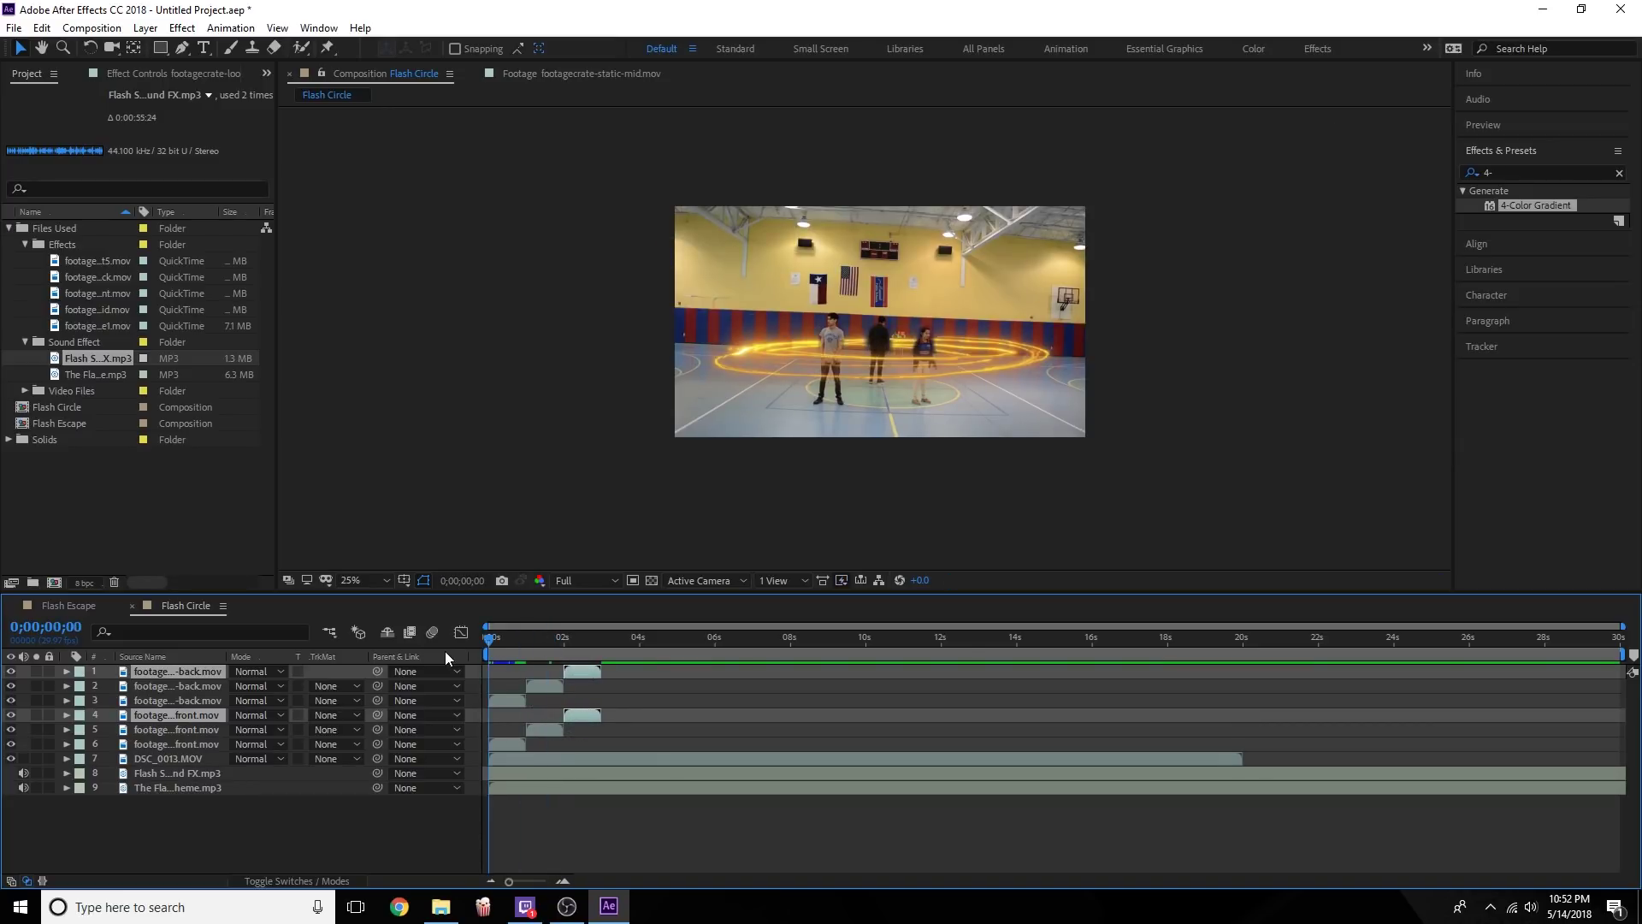
{"action": "key", "text": "space"}
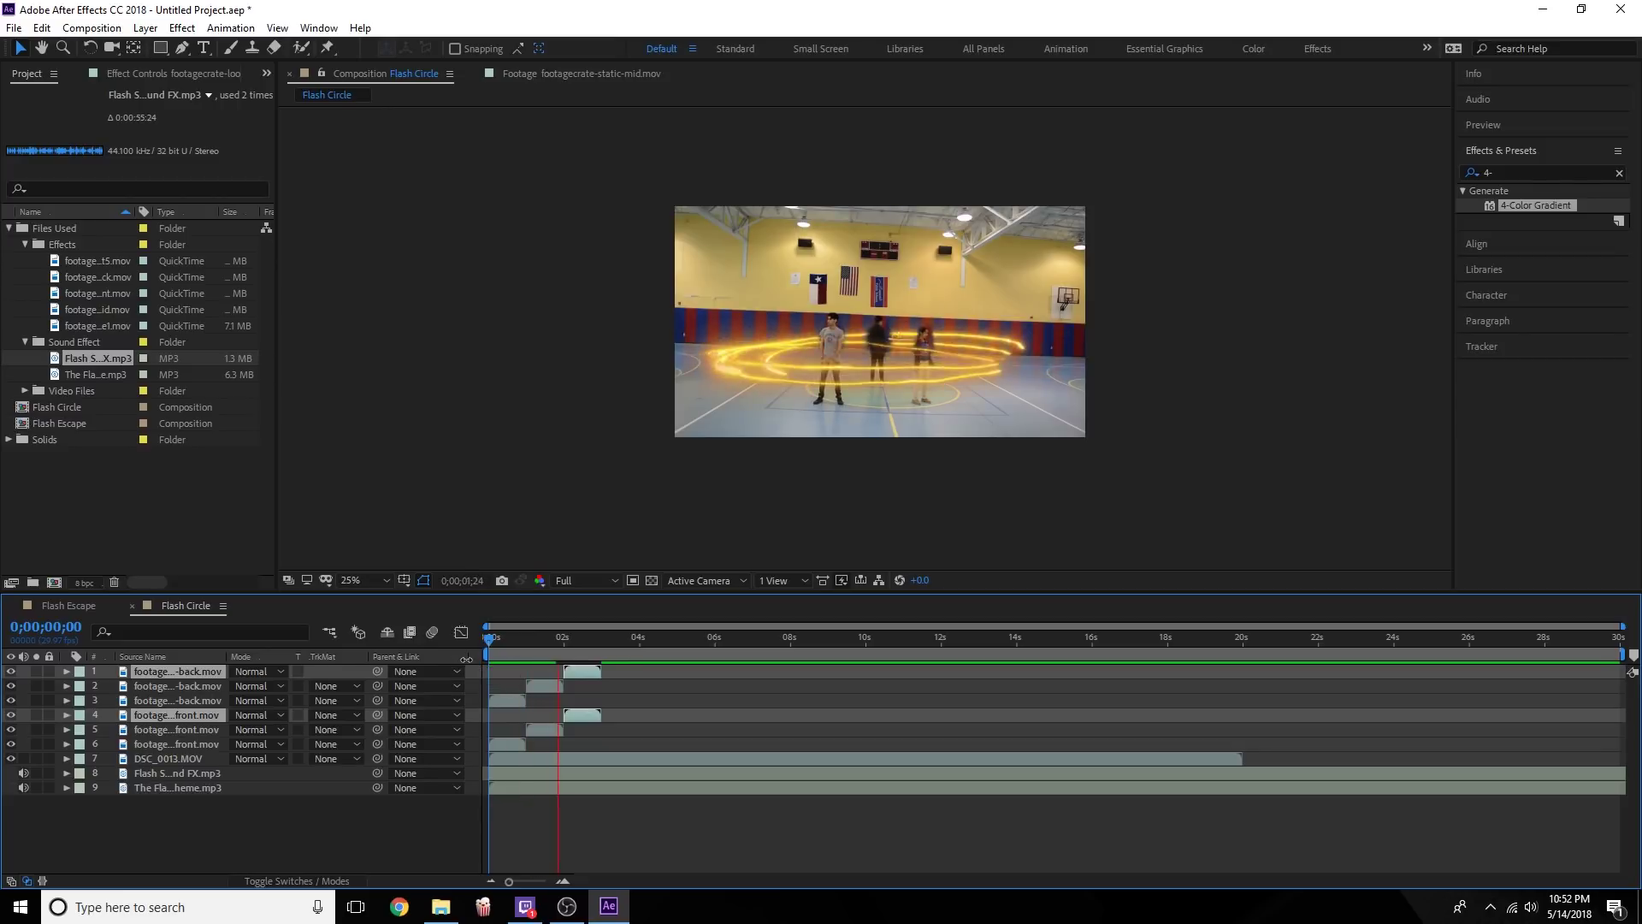
{"action": "left_click", "coordinate": [613, 657]}
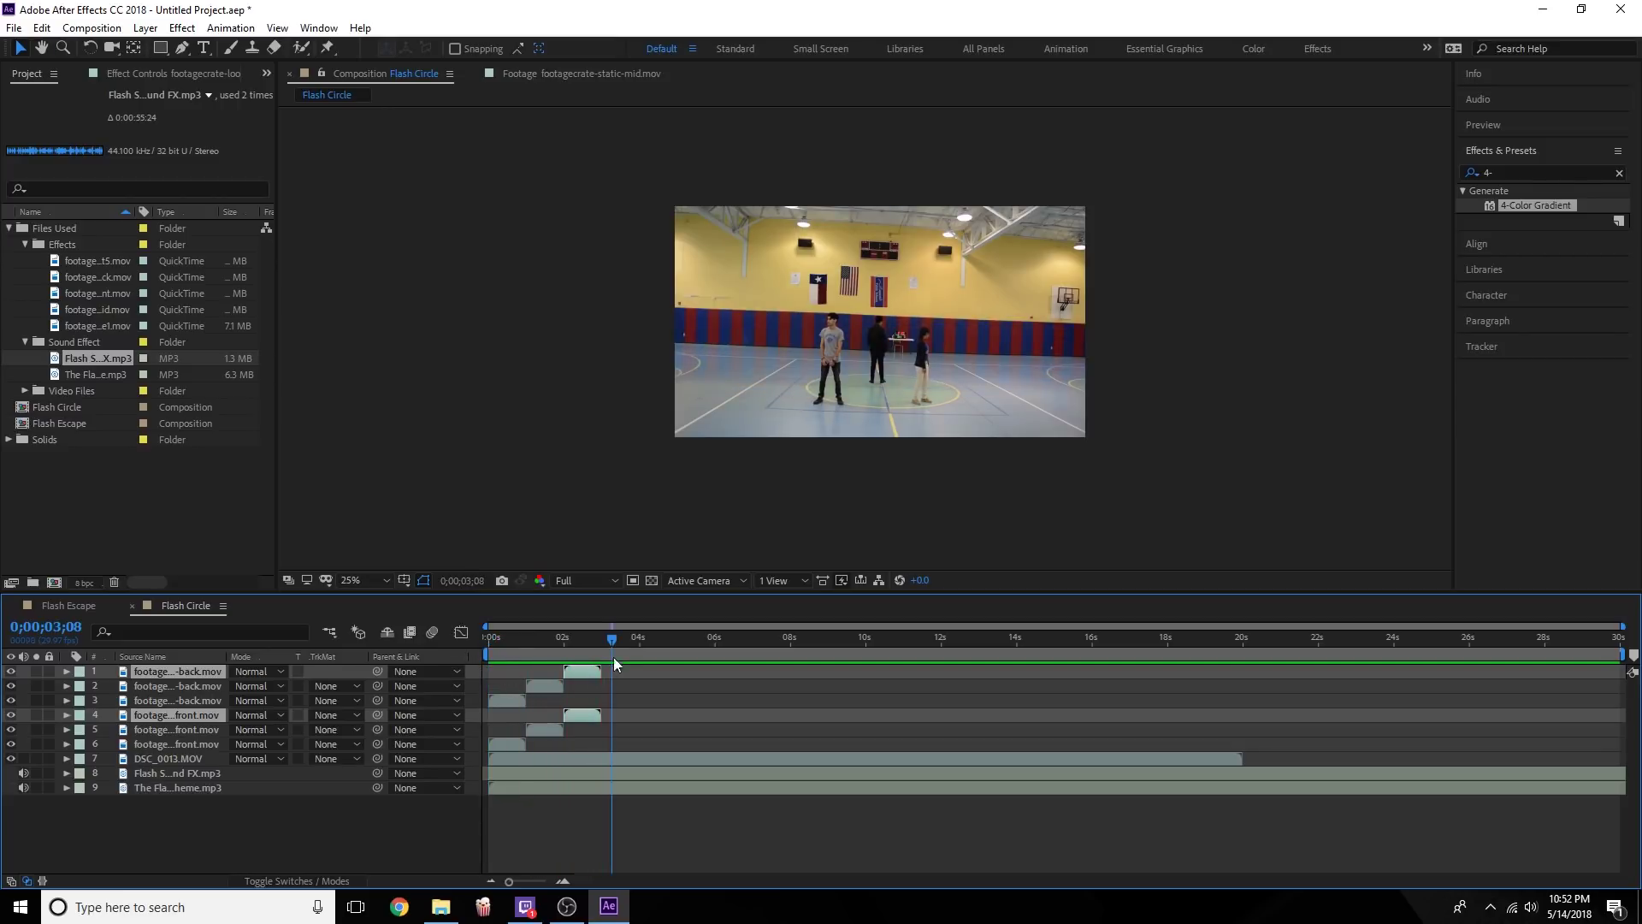
Split the DSC_0013.MOV layer at 0;00;03;00 and remove the part after the split.
{"action": "left_click_drag", "start_coordinate": [614, 657], "coordinate": [599, 639]}
{"action": "left_click", "coordinate": [616, 754]}
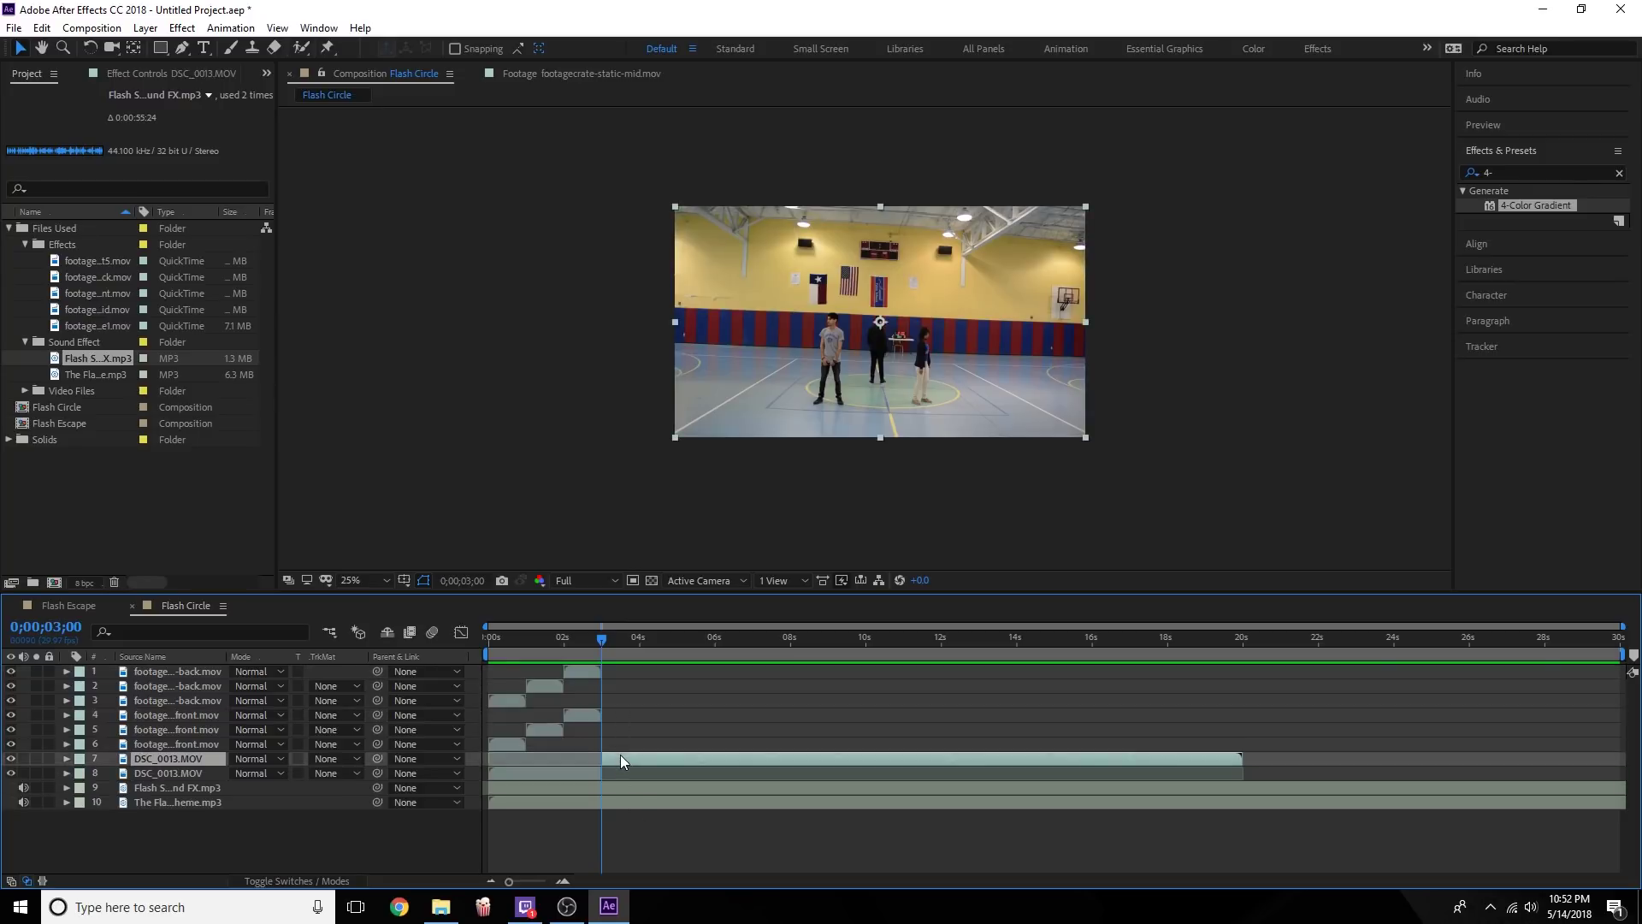
{"action": "key", "text": "alt+]"}
{"action": "left_click", "coordinate": [623, 712]}
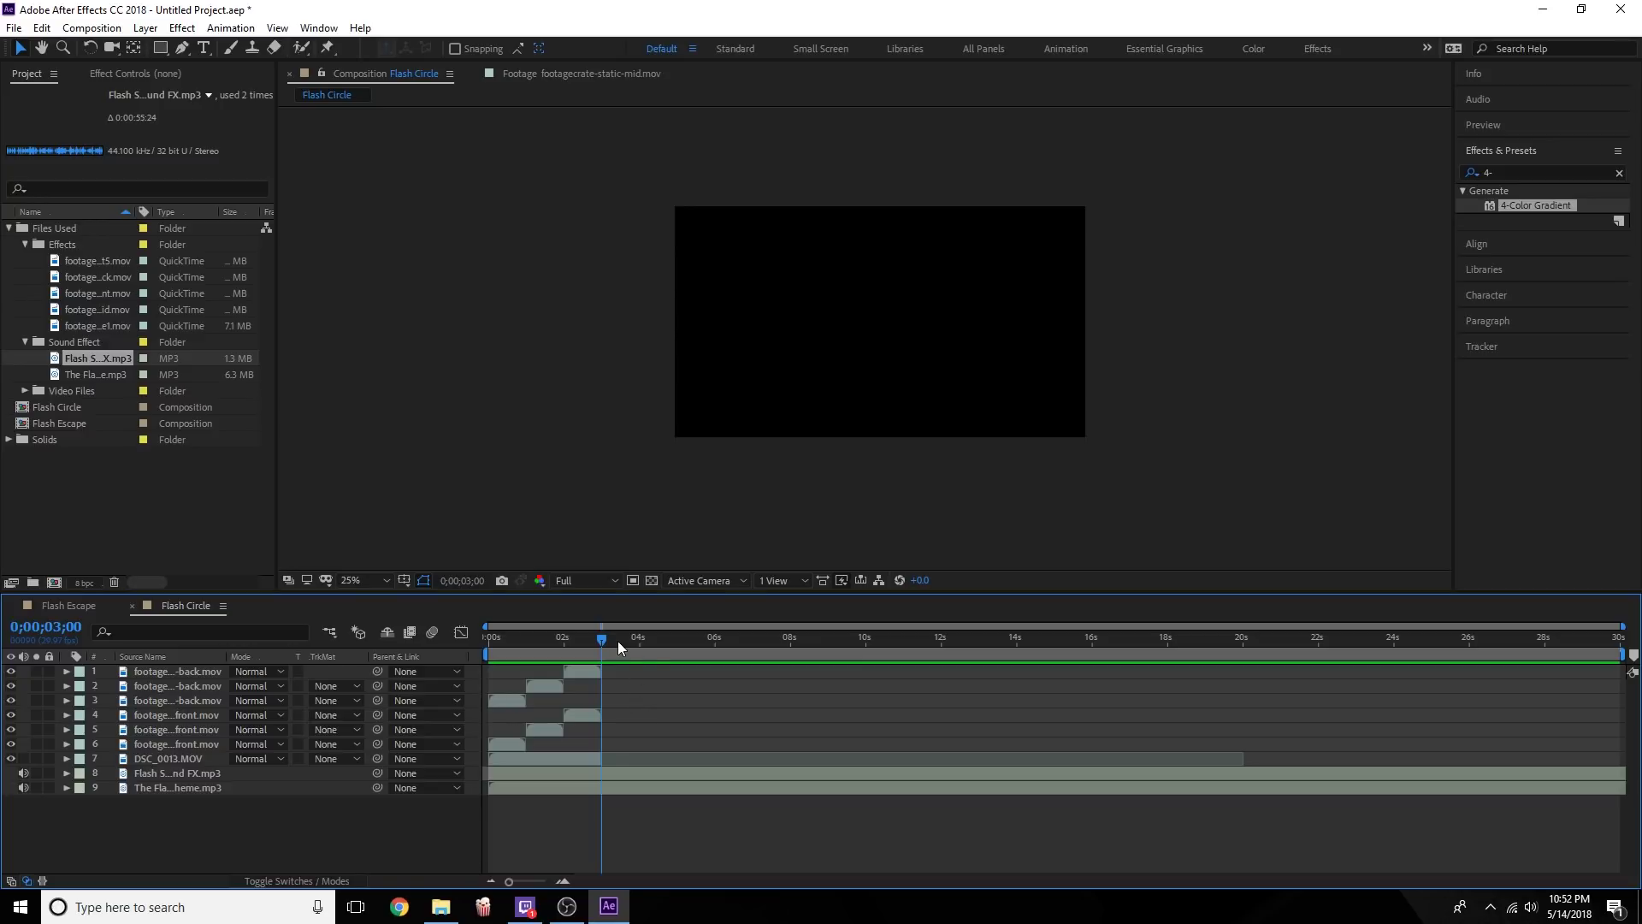
End the work area at 0;00;03;00 and trim the composition to the work area.
{"action": "key", "text": "n"}
{"action": "right_click", "coordinate": [583, 656]}
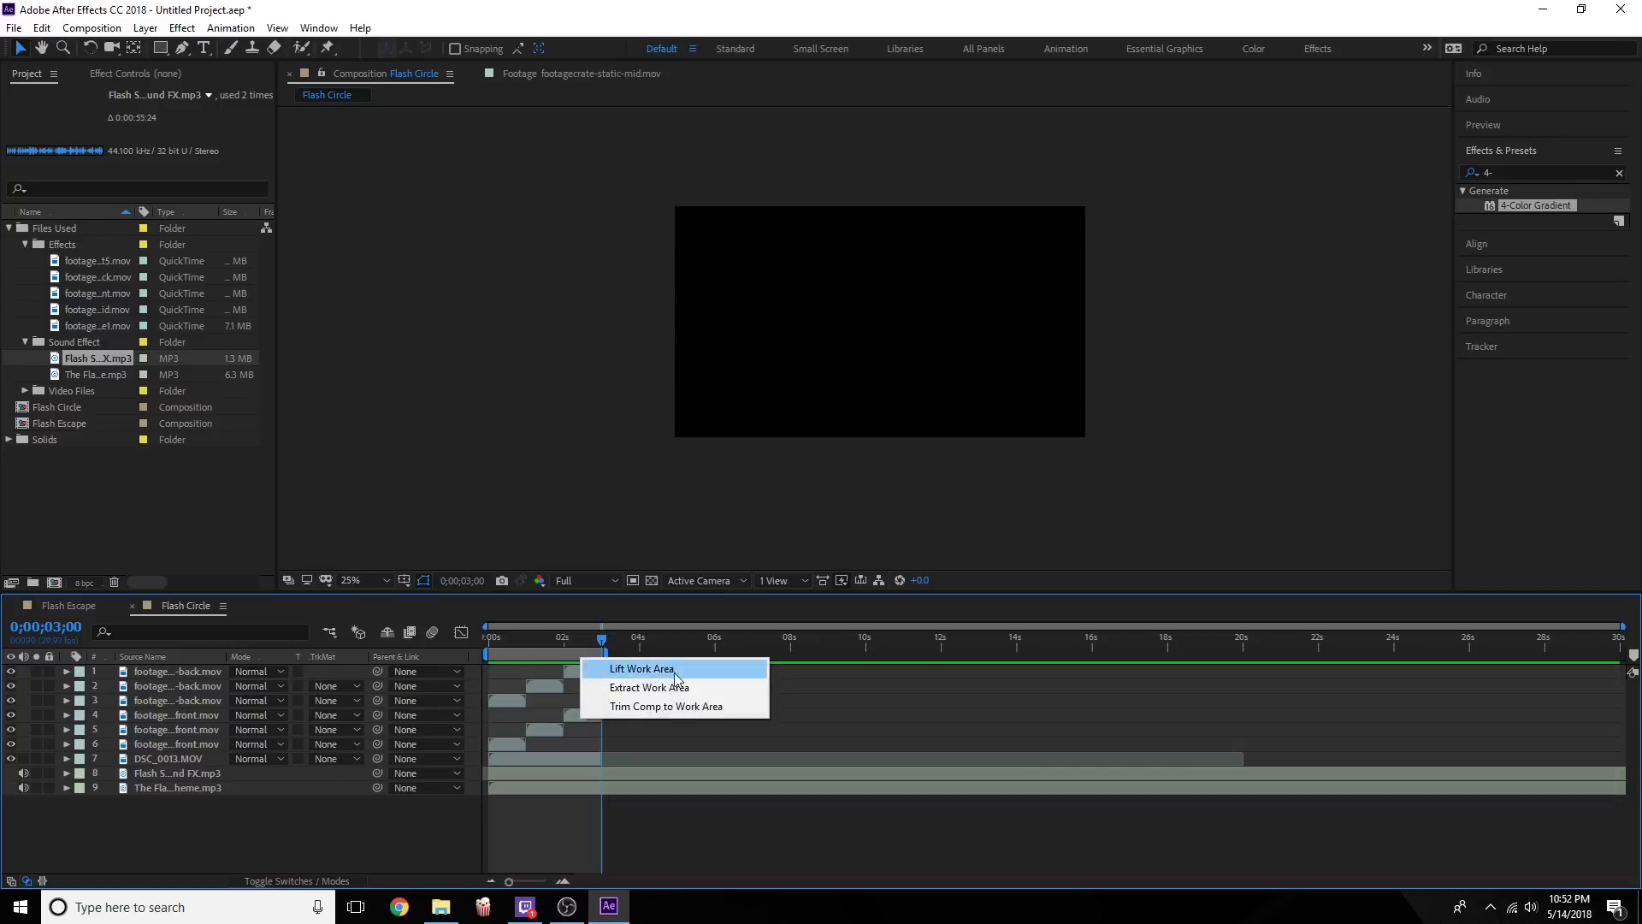
{"action": "left_click", "coordinate": [655, 709]}
Play the trimmed composition from its start to review the finished effect with sound, and return to the first frame.
{"action": "left_click_drag", "start_coordinate": [669, 637], "coordinate": [438, 643]}
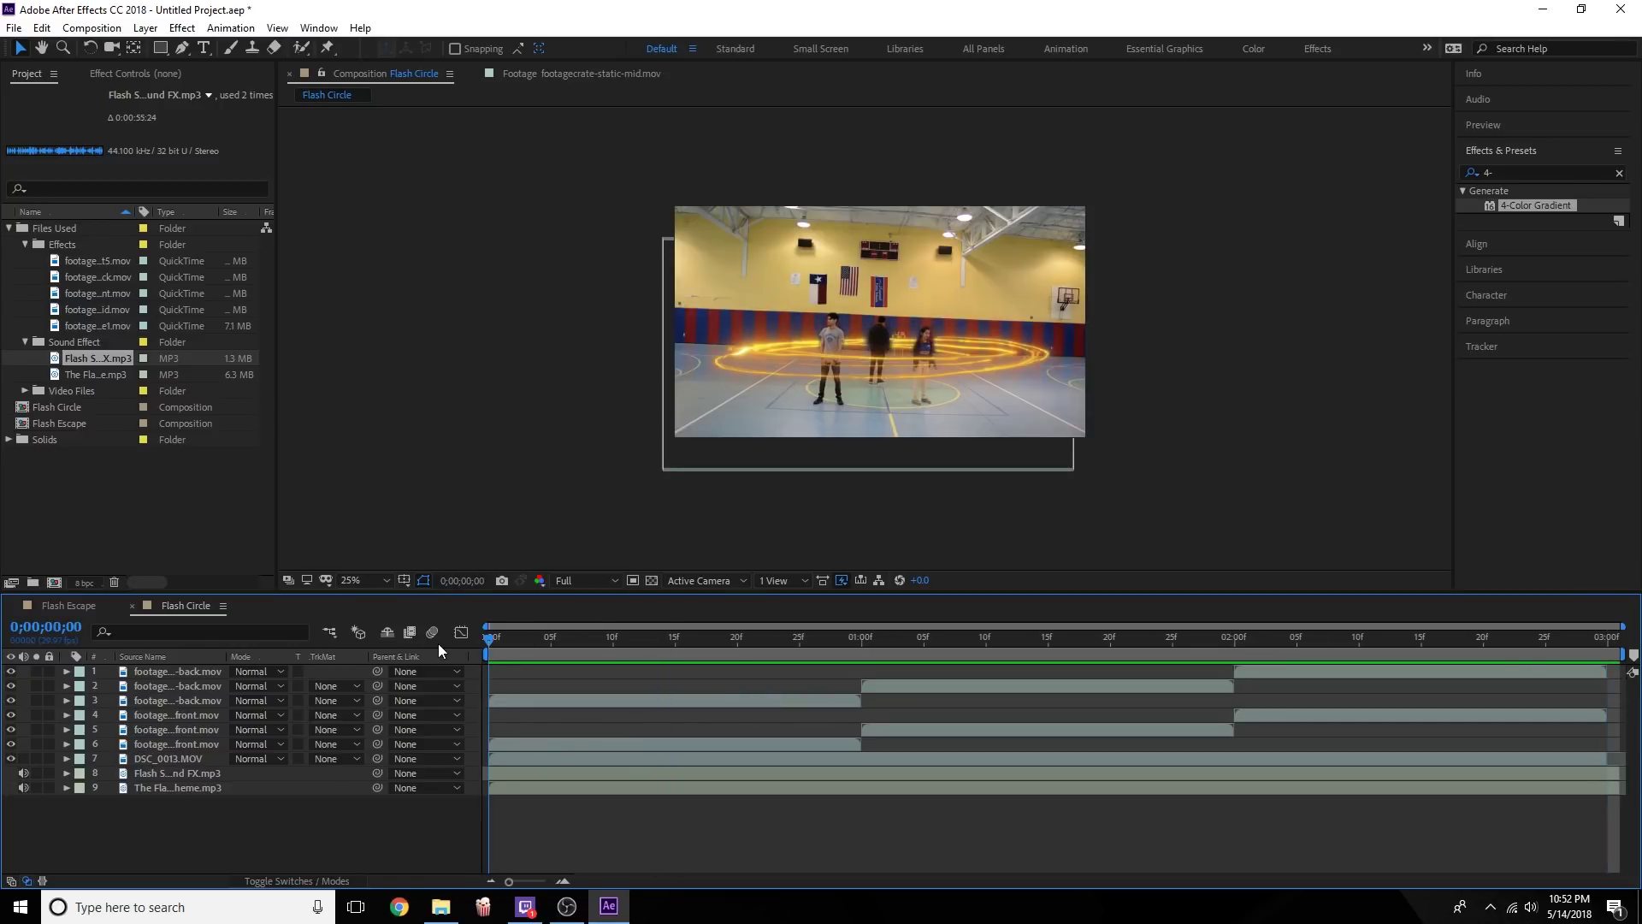
{"action": "key", "text": "space"}
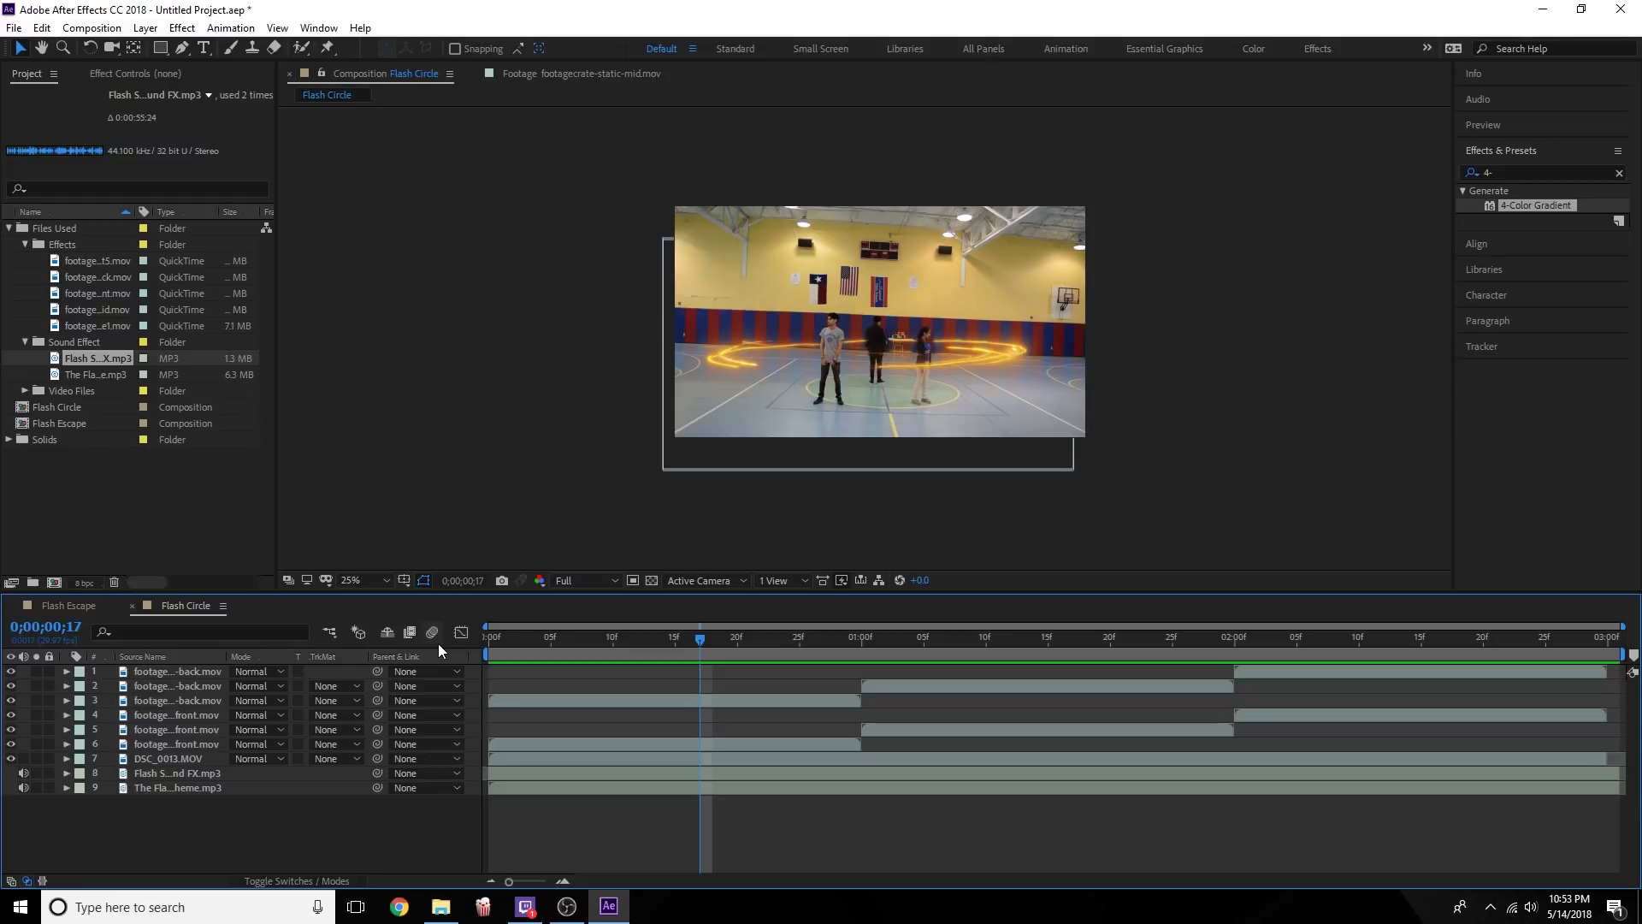
{"action": "left_click_drag", "start_coordinate": [672, 650], "coordinate": [470, 663]}
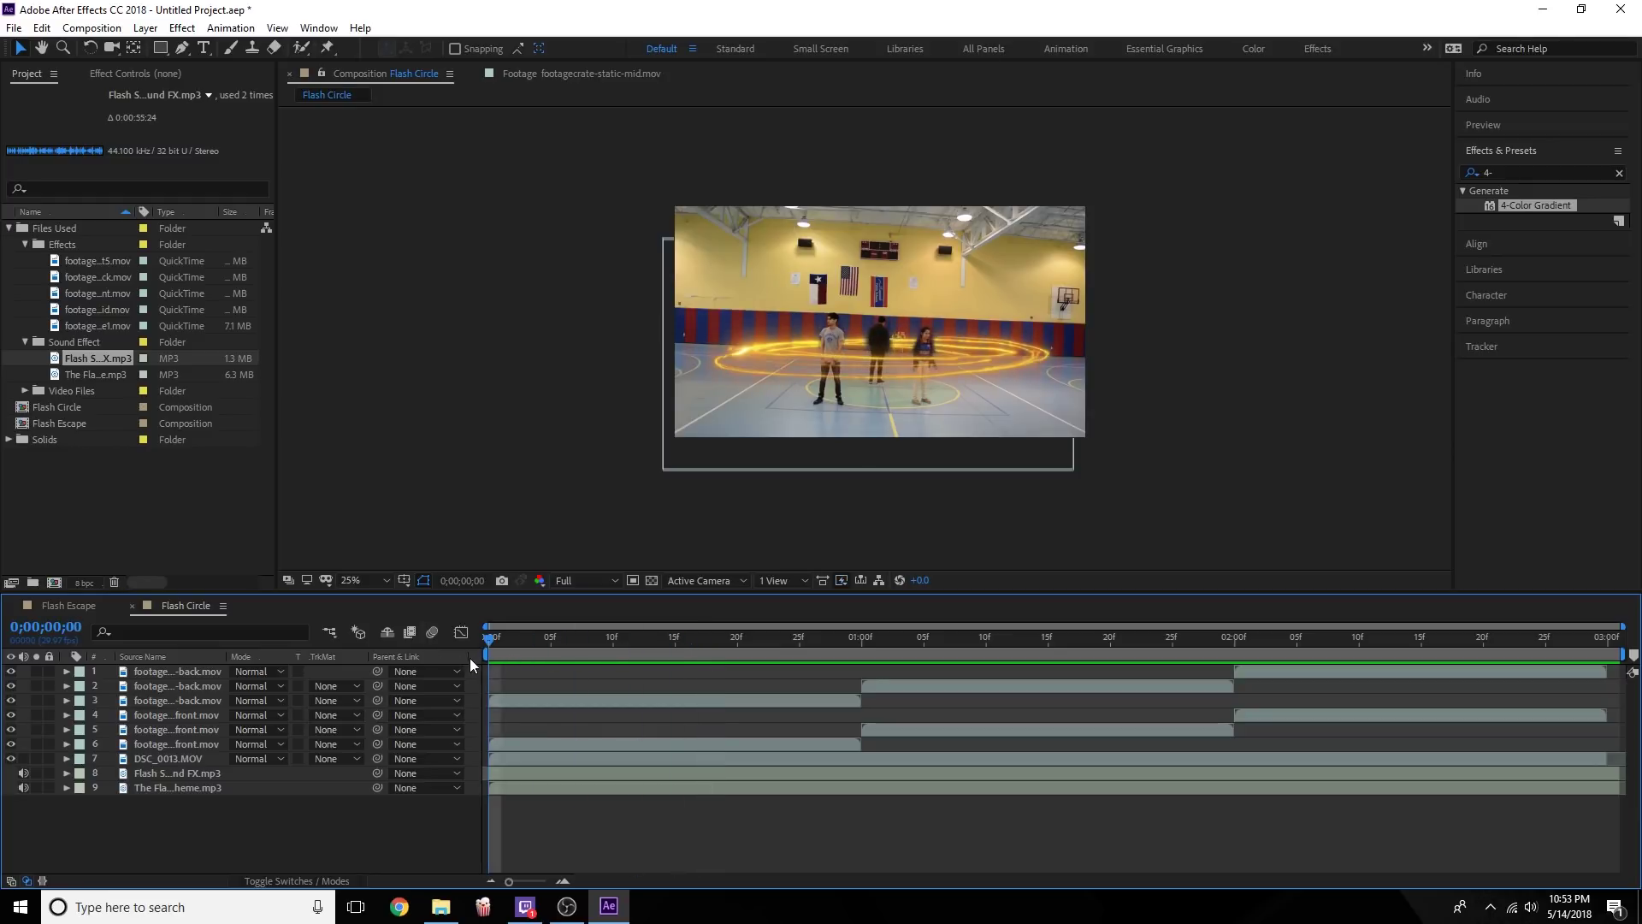